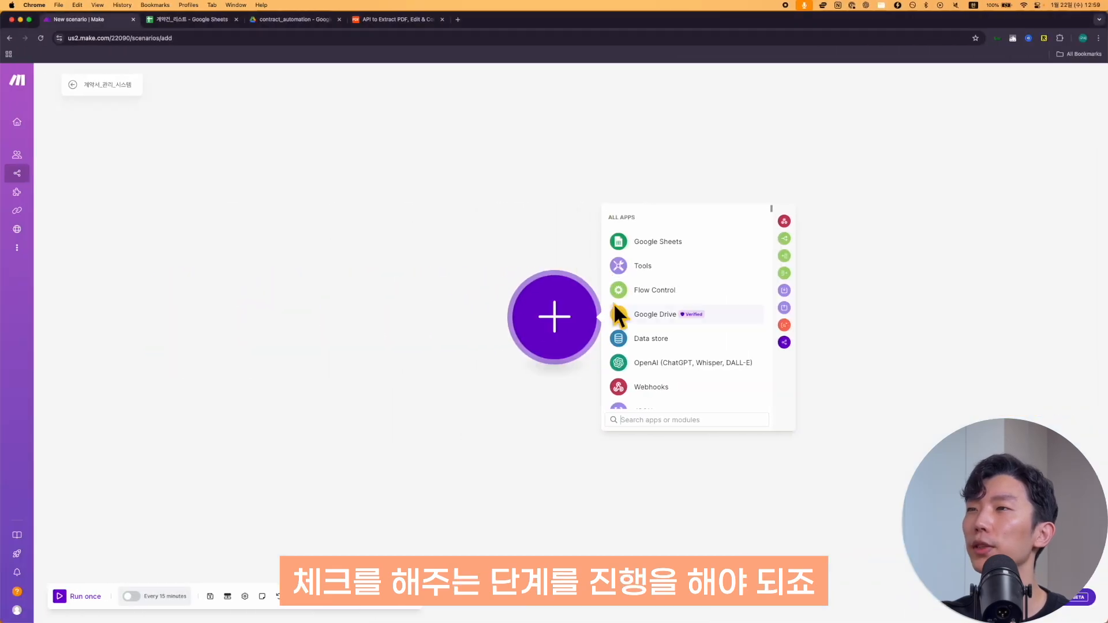
Step: Add a Google Drive Watch Files in a Folder trigger and set its watched folder to /contract_automation/계약서_처리용
click(616, 307)
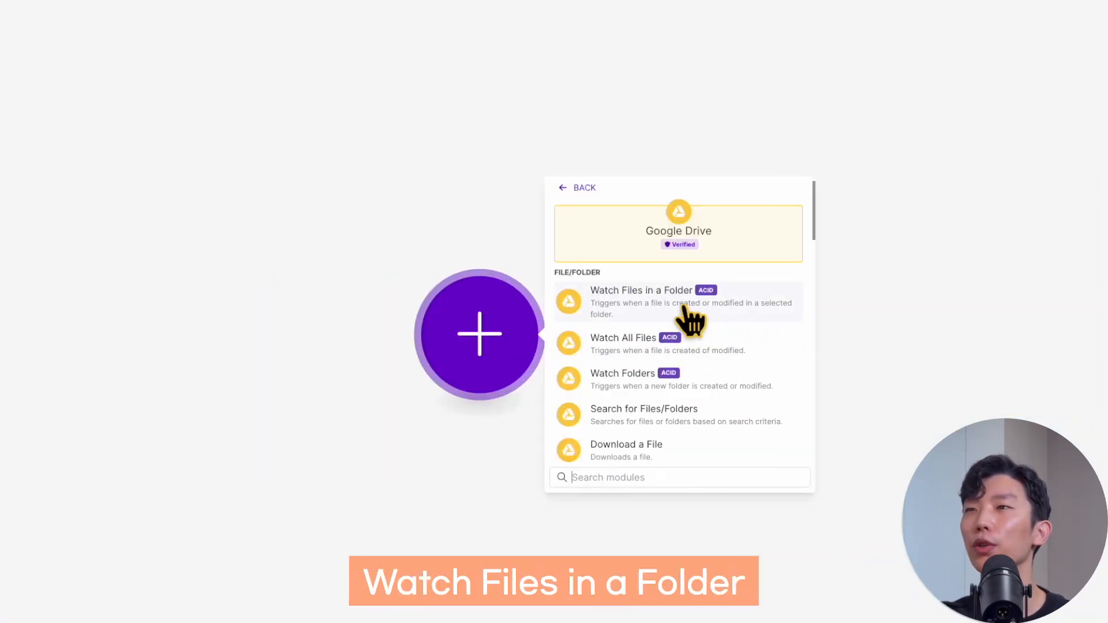
click(686, 308)
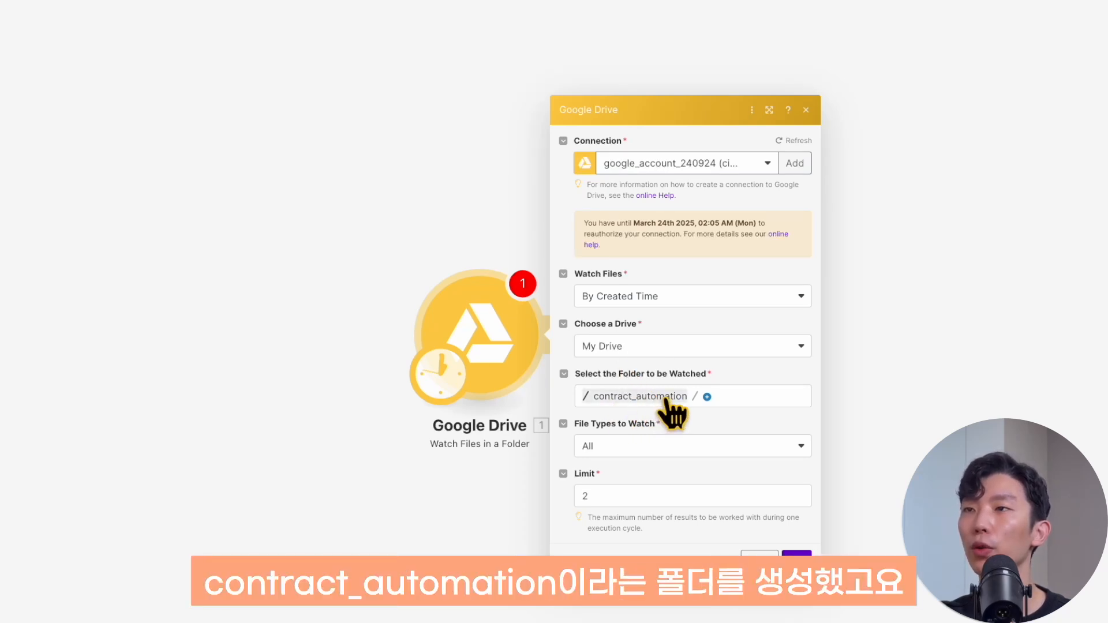
click(707, 397)
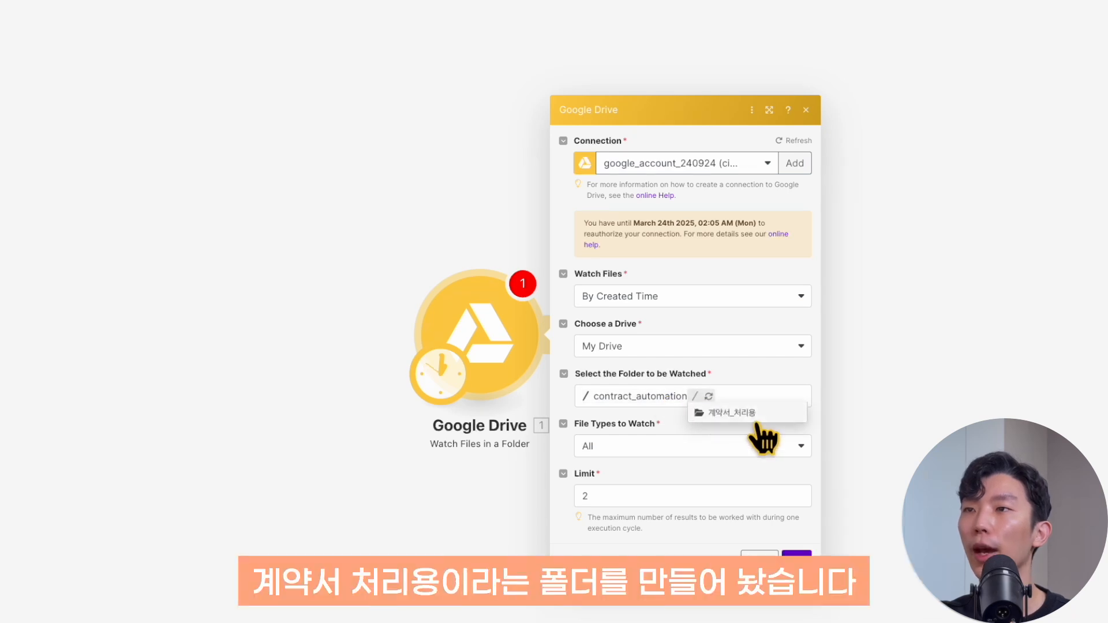
click(755, 417)
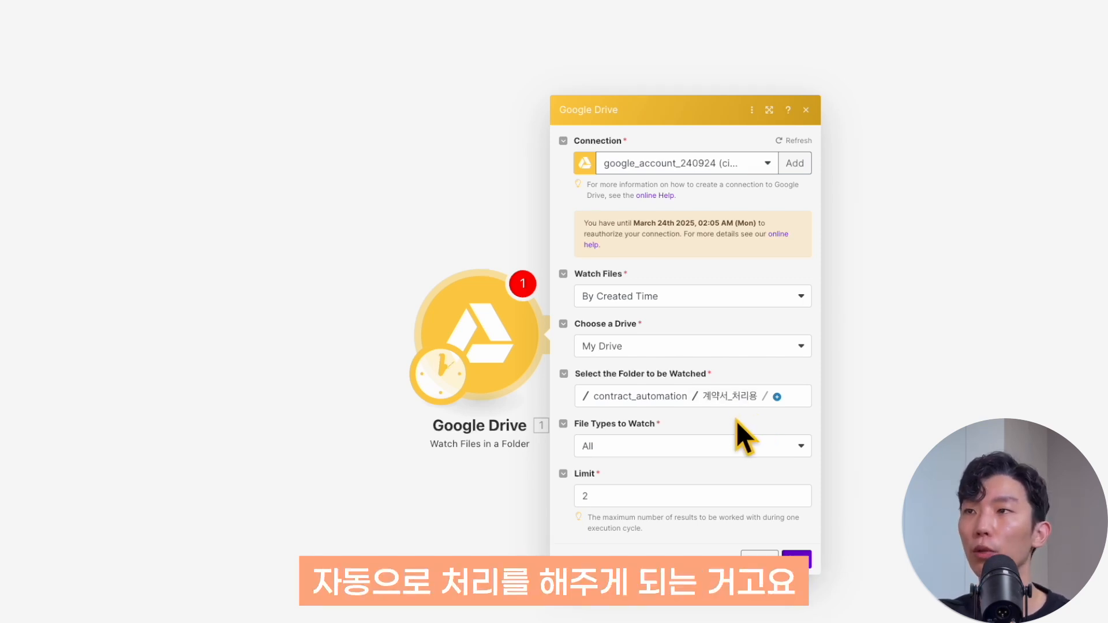
Step: Keep the watched file types at All, set the trigger's limit to 1, and save its settings
click(648, 454)
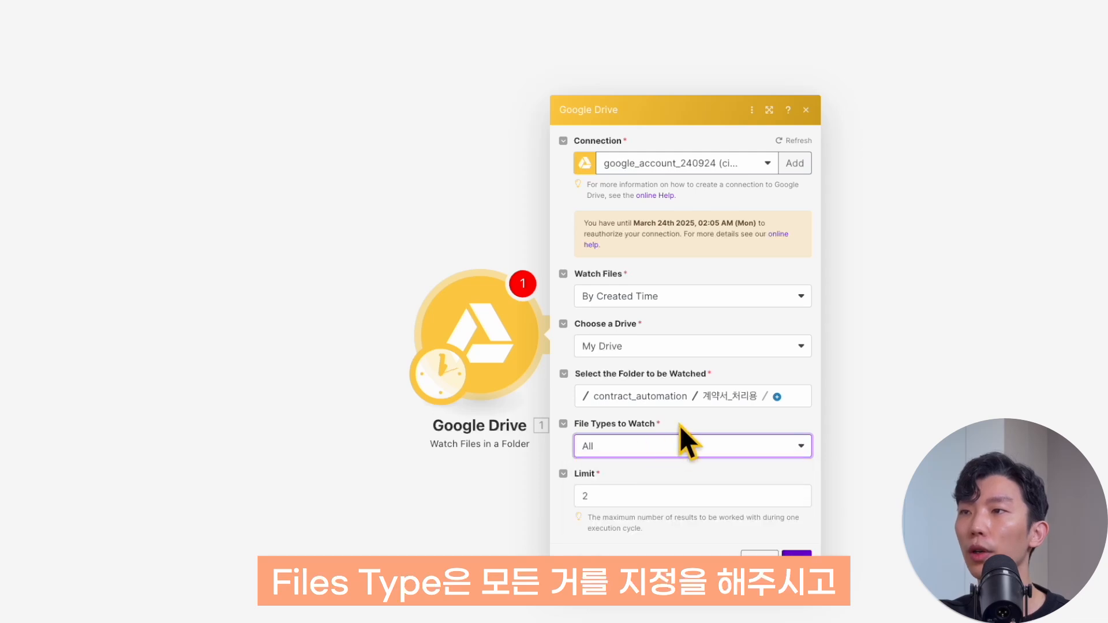
click(648, 500)
key(BackSpace)
text(1)
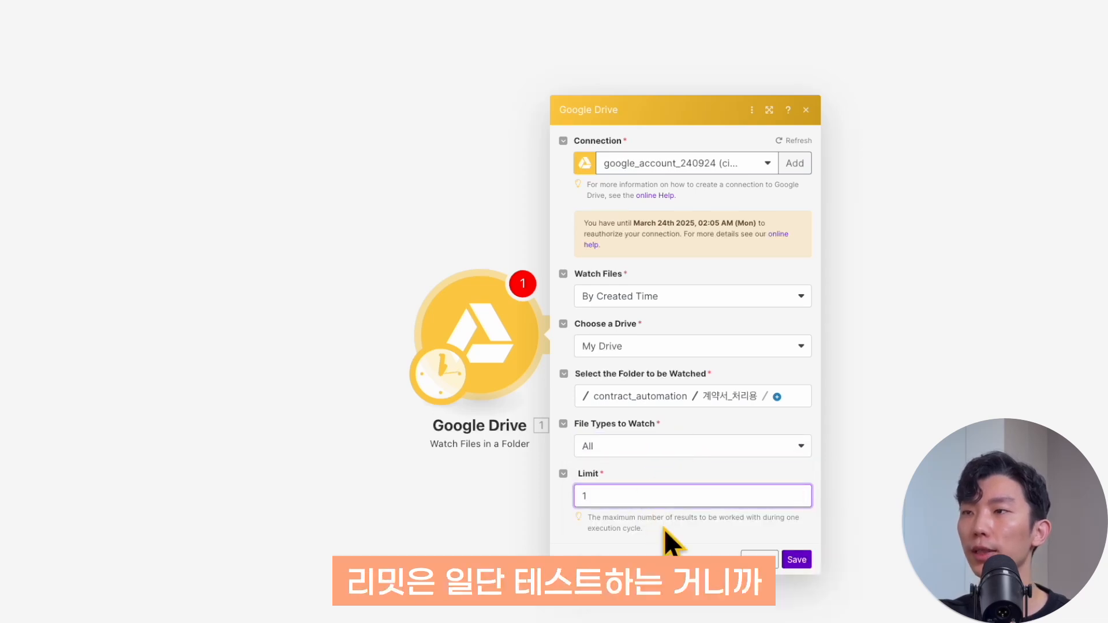
click(664, 529)
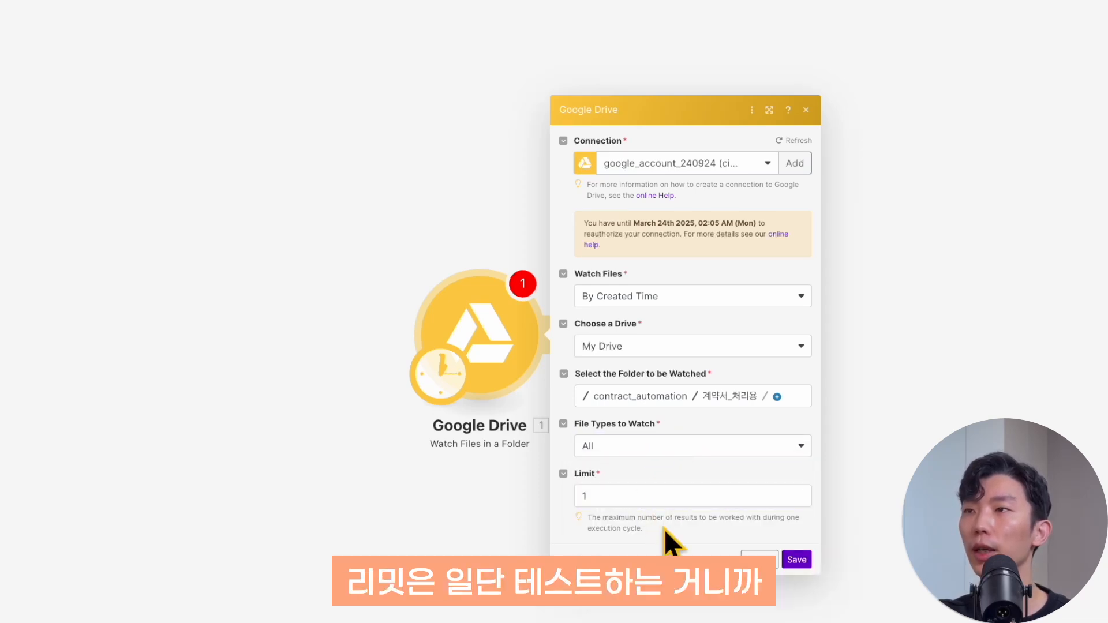
click(797, 560)
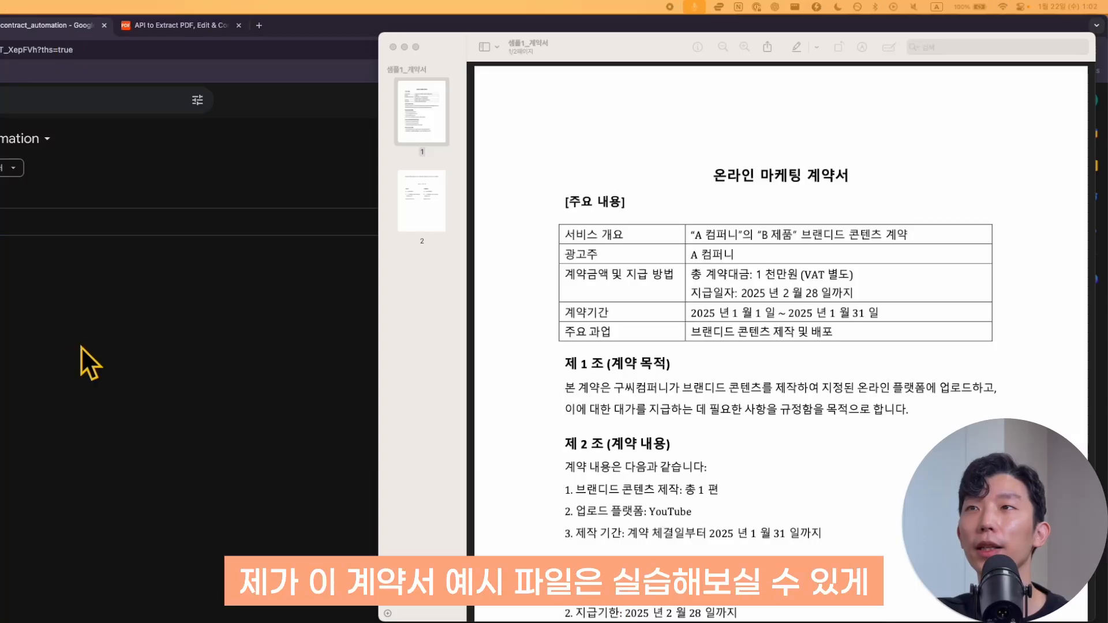
Step: Review the sample contract 샘플1_계약서 for its advertiser, contract amount, payment date, contract period, number of content pieces and upload platform
click(829, 396)
scroll(829, 397, down, 5)
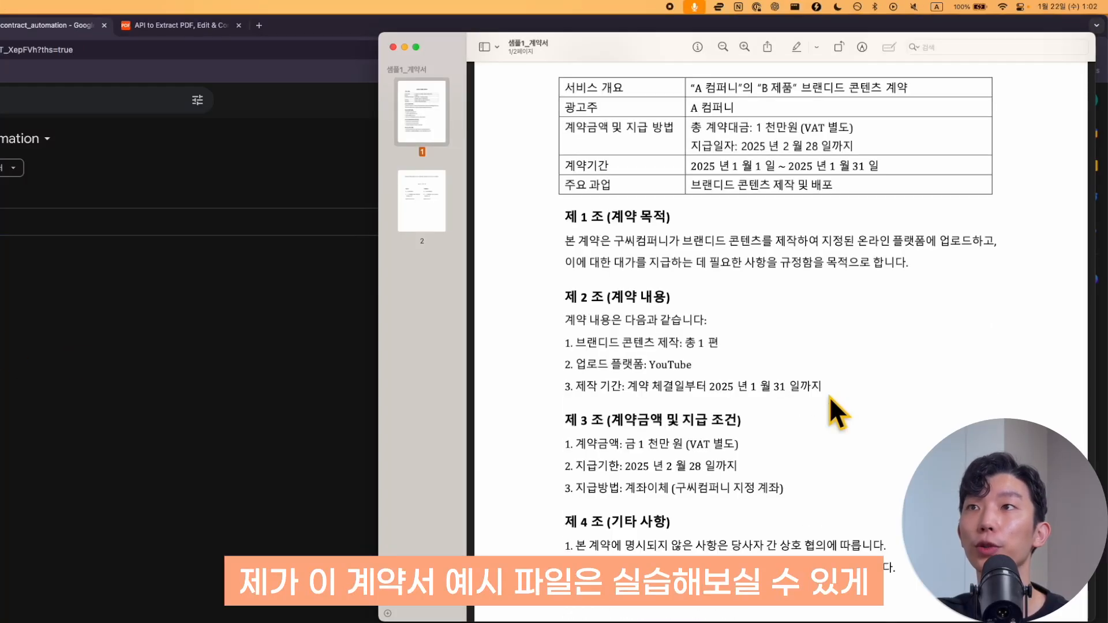
scroll(830, 397, up, 5)
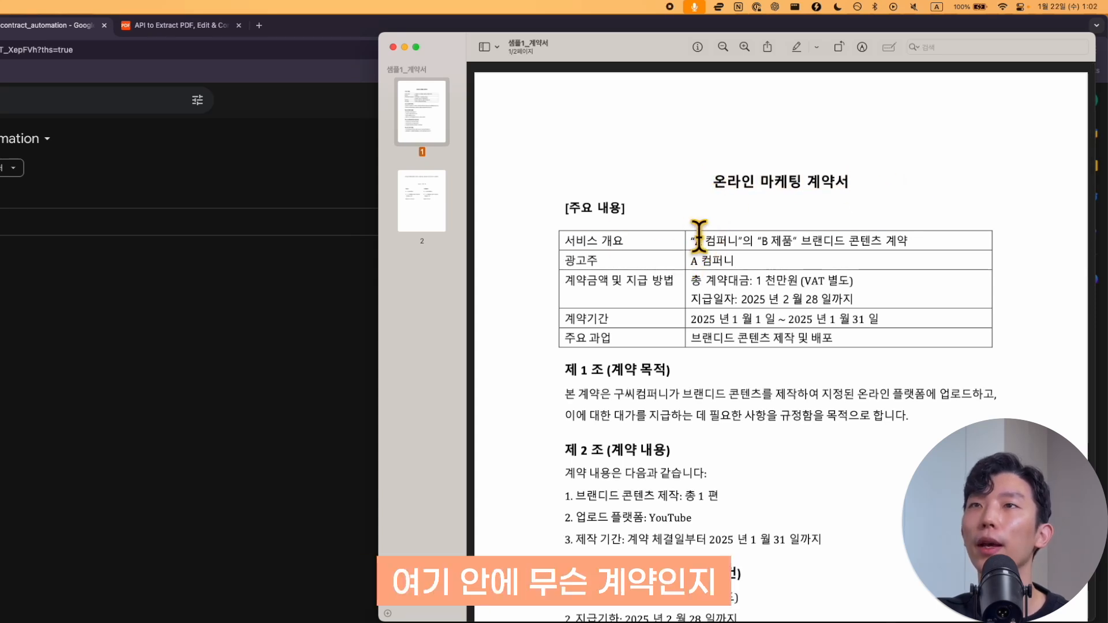
drag(692, 260, 780, 267)
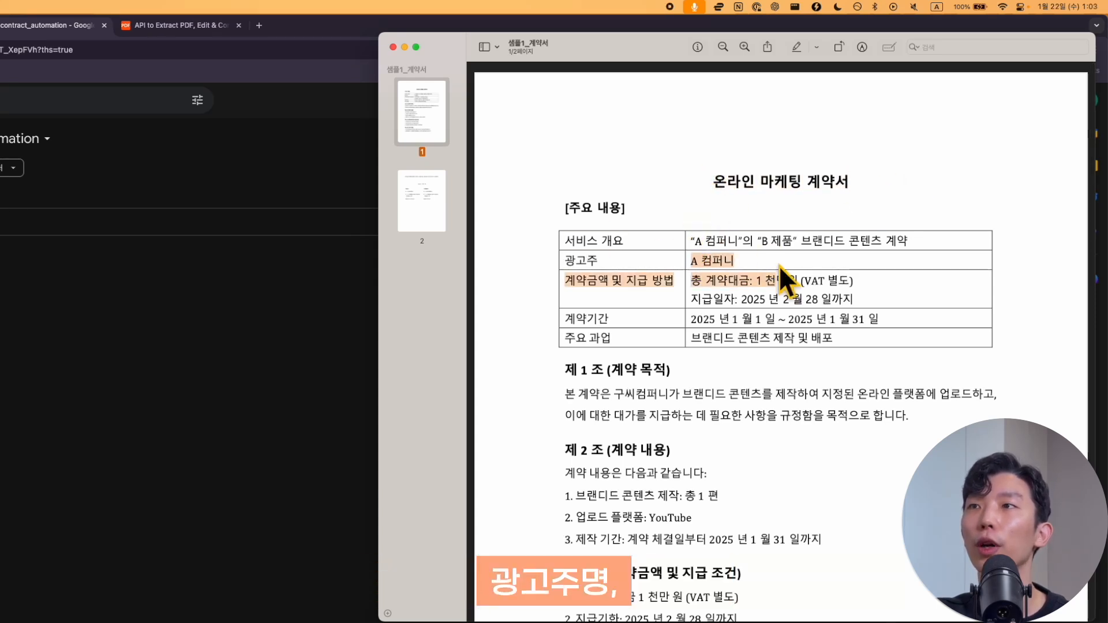
drag(692, 280, 807, 280)
click(817, 283)
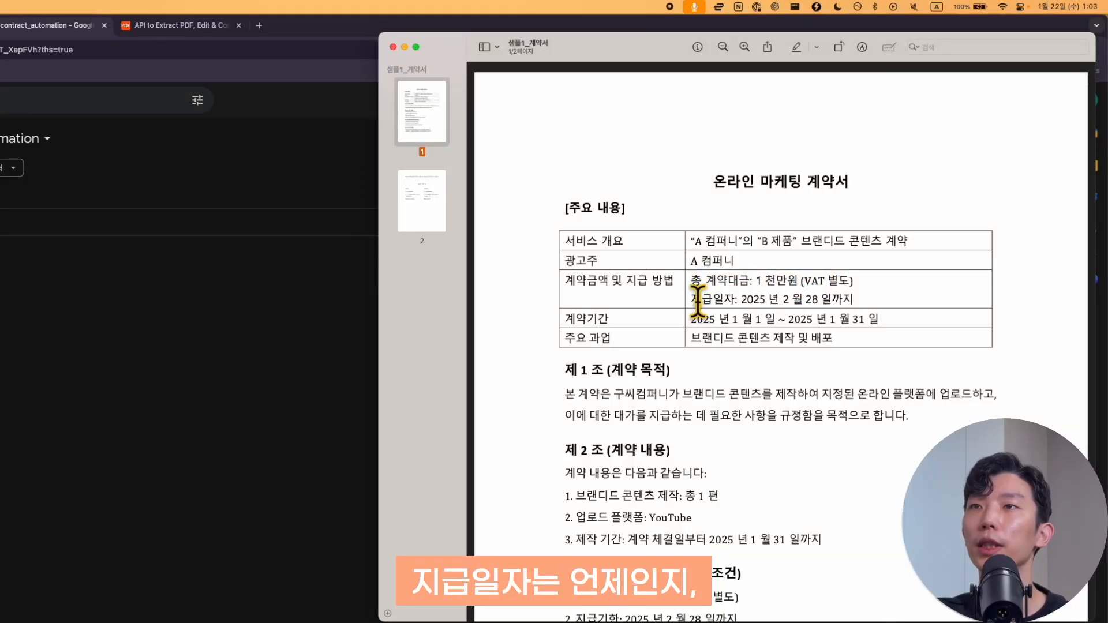
drag(699, 301, 837, 301)
click(837, 301)
drag(635, 317, 890, 306)
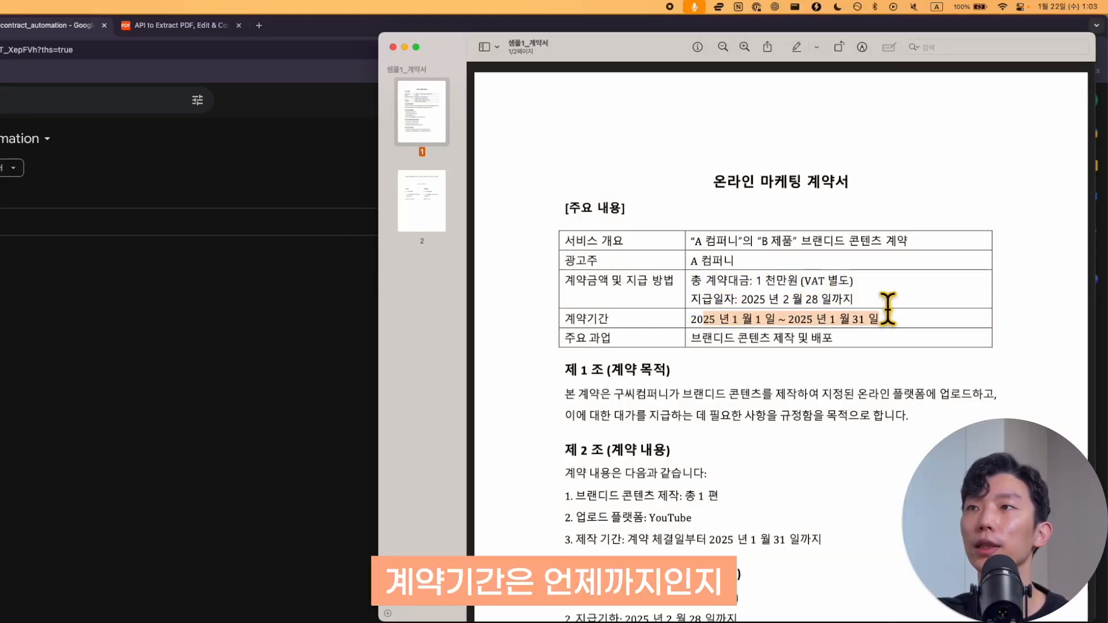
click(891, 306)
scroll(809, 434, down, 5)
drag(577, 320, 693, 315)
drag(576, 298, 725, 293)
click(728, 295)
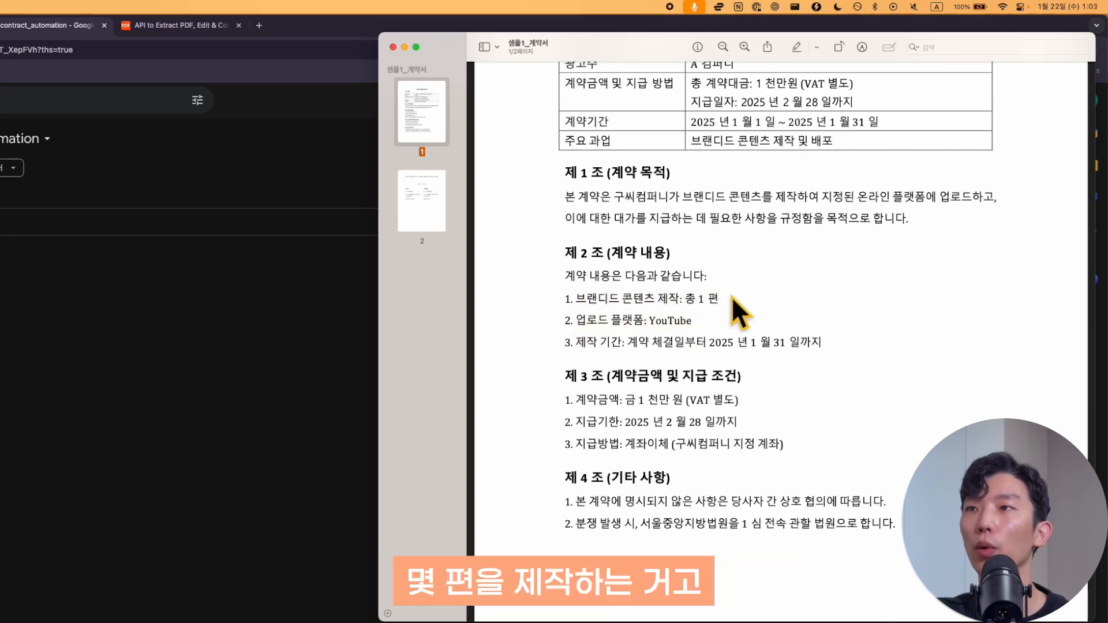
scroll(851, 380, down, 15)
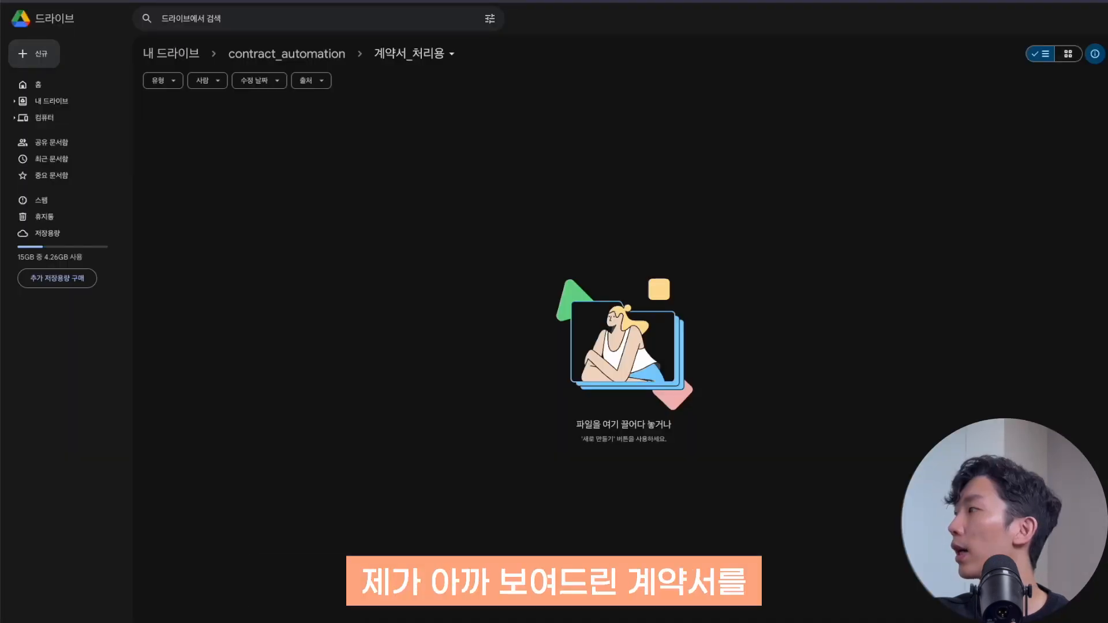
Step: Upload 샘플1_계약서.pdf to the 계약서_처리용 folder in Google Drive, then run the Make scenario once and check the trigger's output
drag(346, 116, 445, 209)
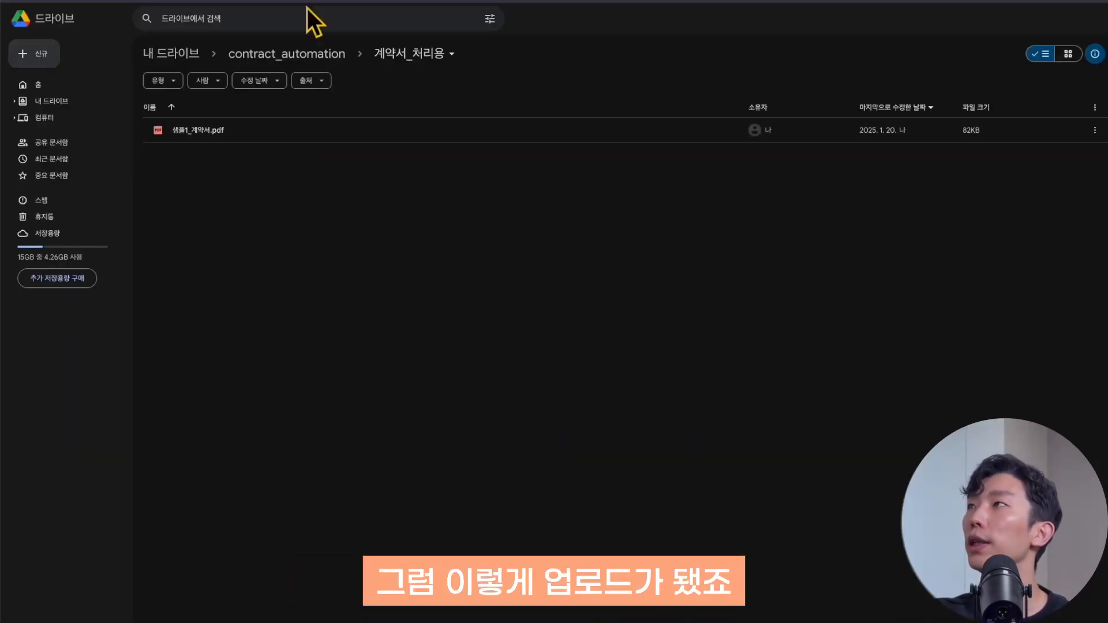
click(86, 24)
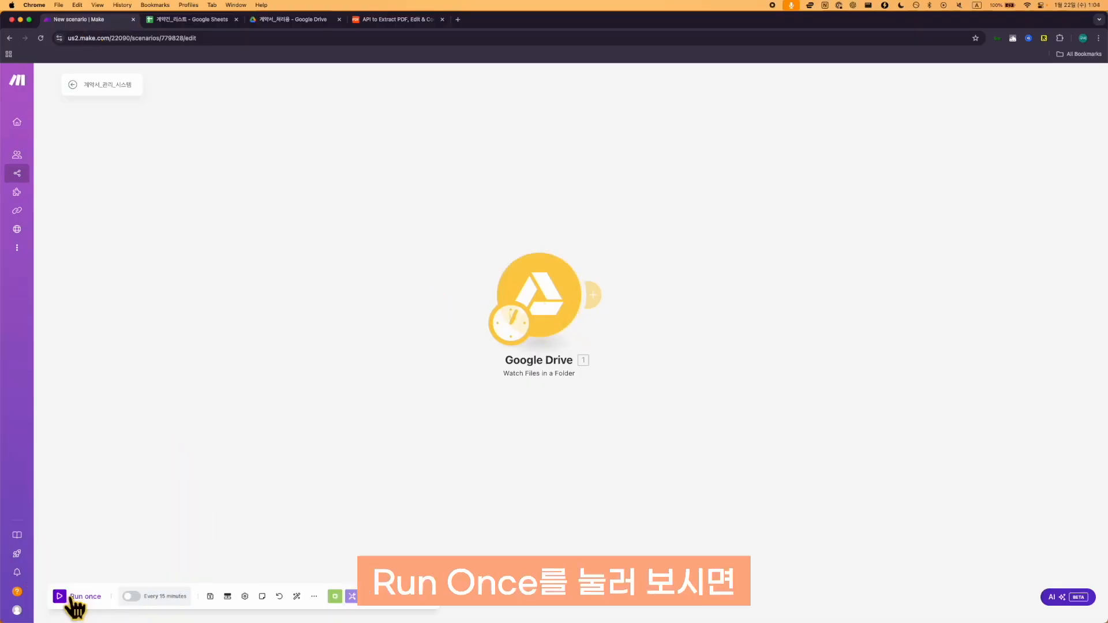
click(72, 599)
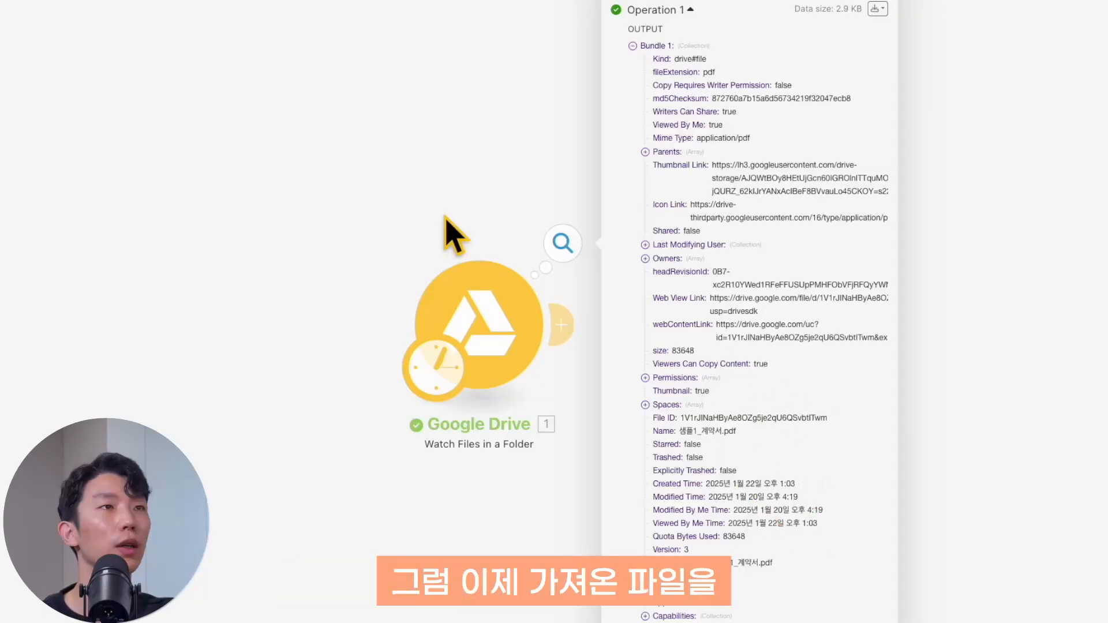
click(469, 193)
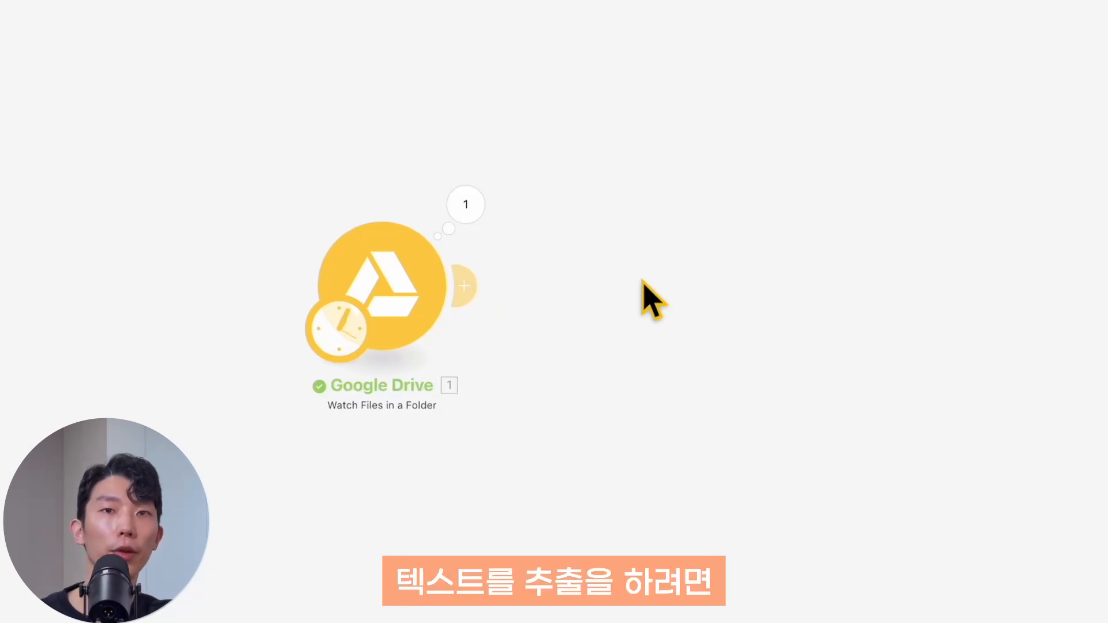
Step: Add a Google Drive Download a File module after the Watch Files in a Folder trigger
click(465, 286)
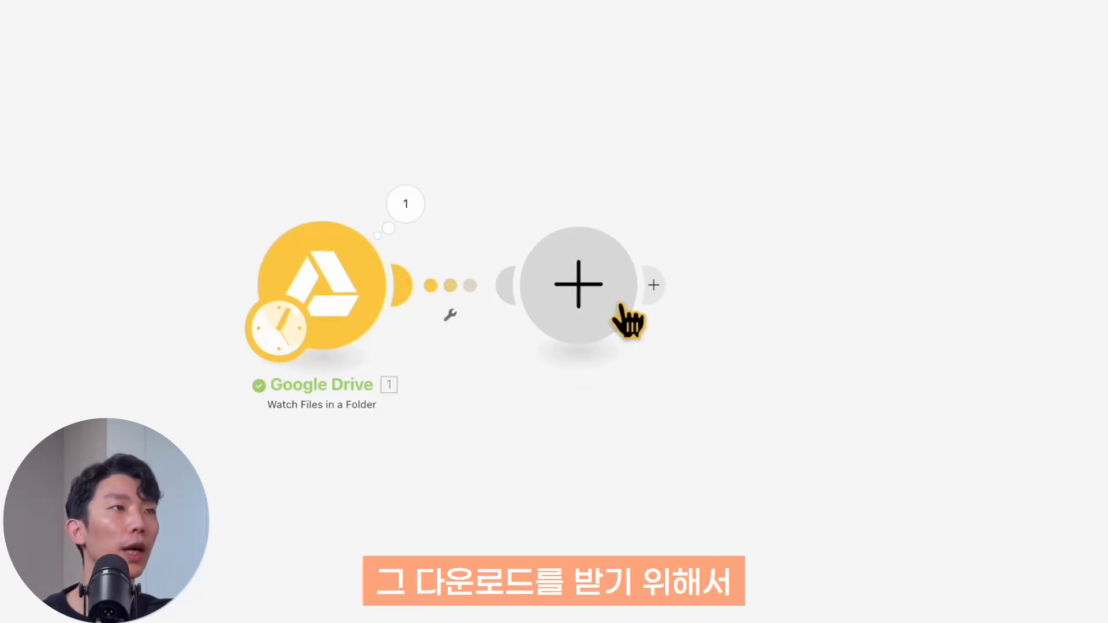
click(742, 174)
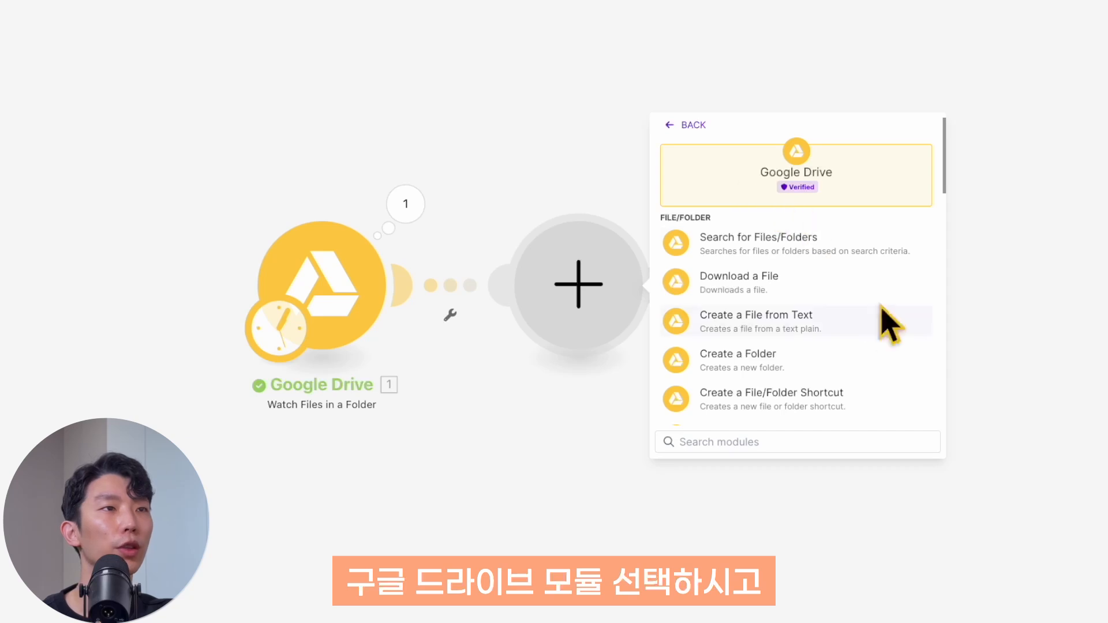
scroll(854, 370, down, 1)
click(794, 276)
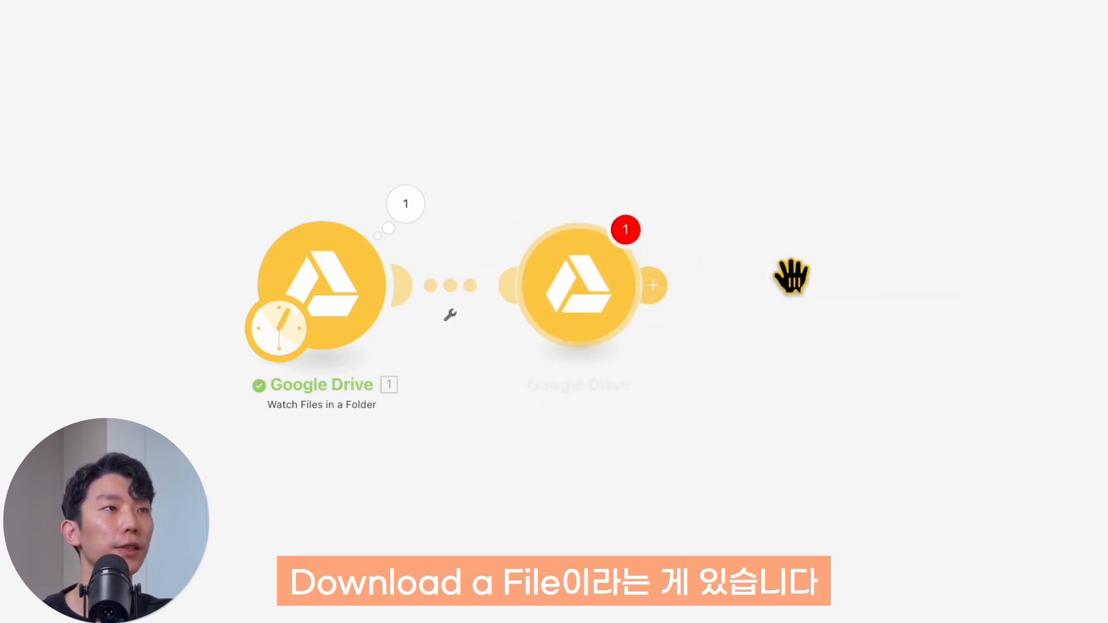
Step: Map the download module's File ID to the trigger's File ID, show the advanced settings, and save the module
click(788, 397)
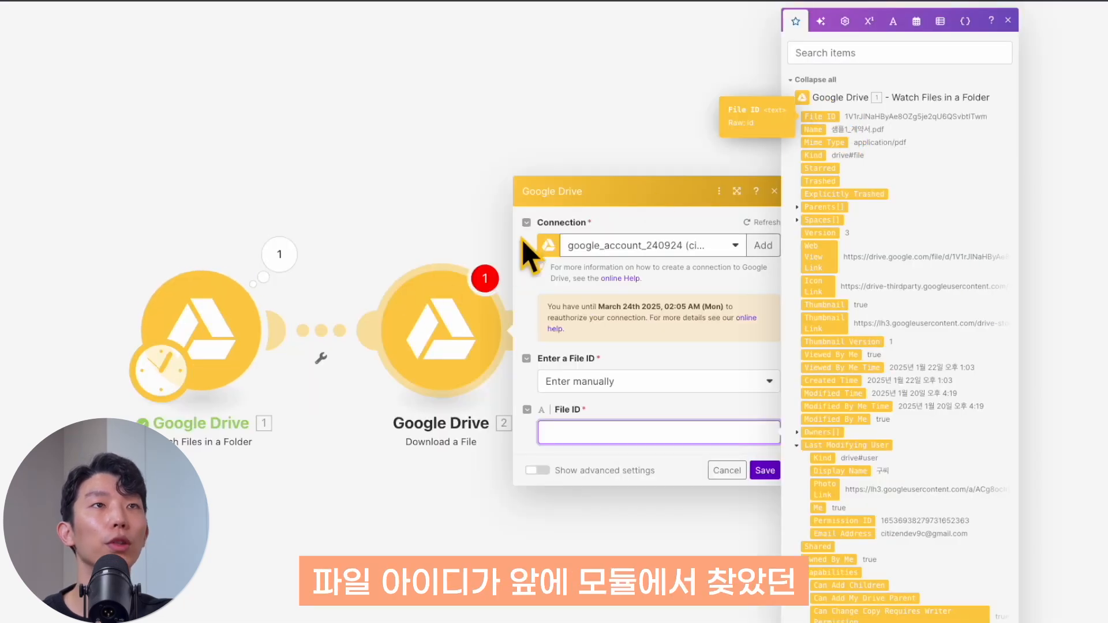
click(829, 115)
click(537, 471)
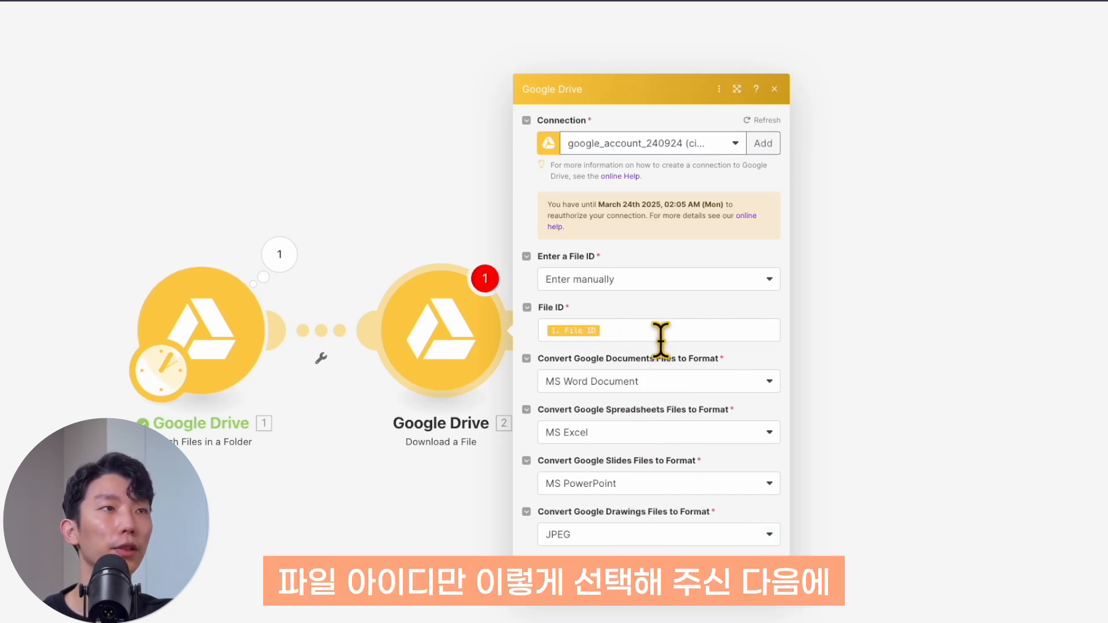
click(768, 573)
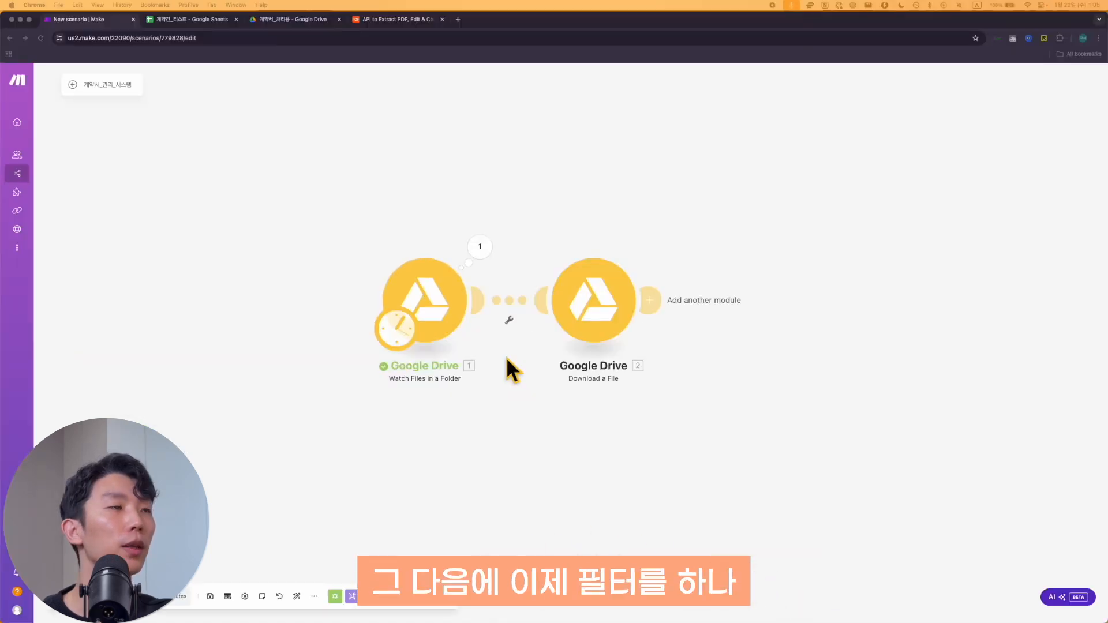
Step: Create a filter between the two Google Drive modules and label it "pdf 체크"
click(511, 305)
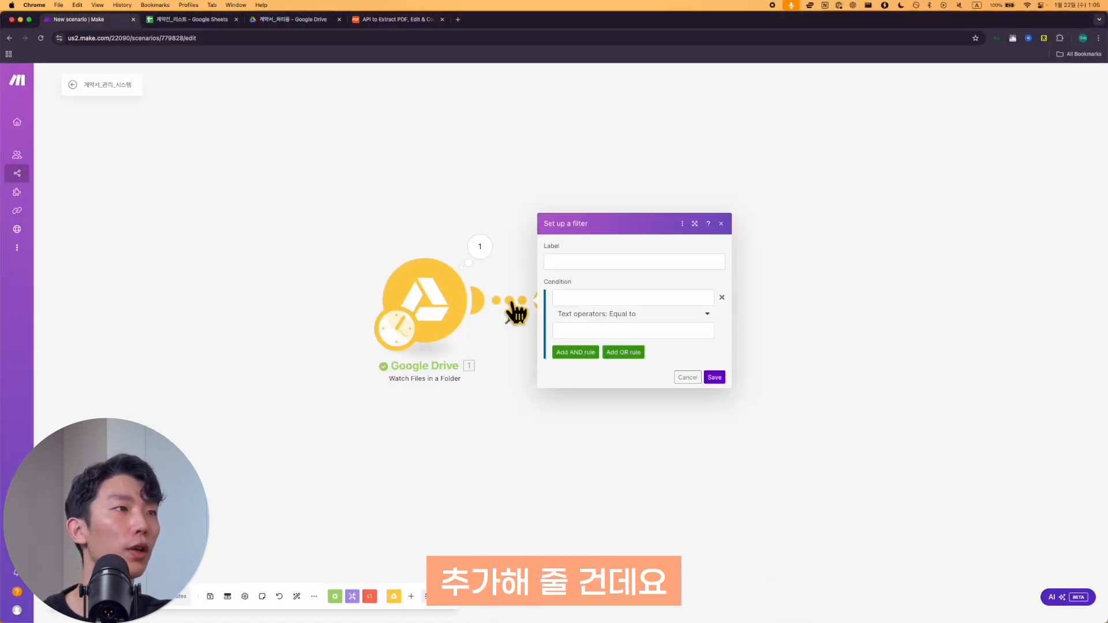
click(290, 19)
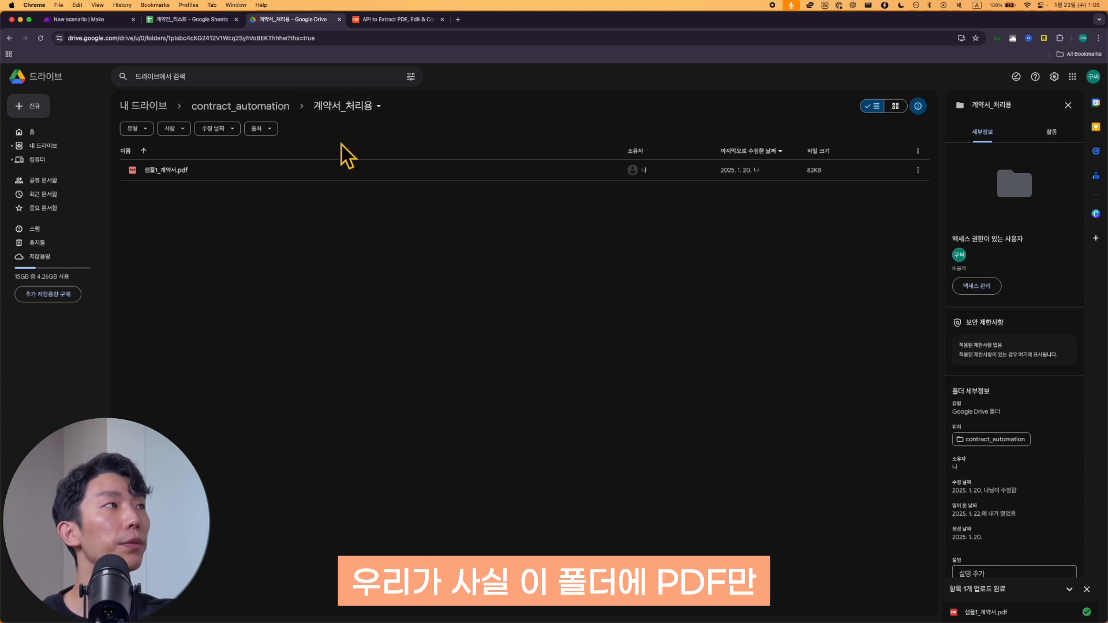
click(99, 26)
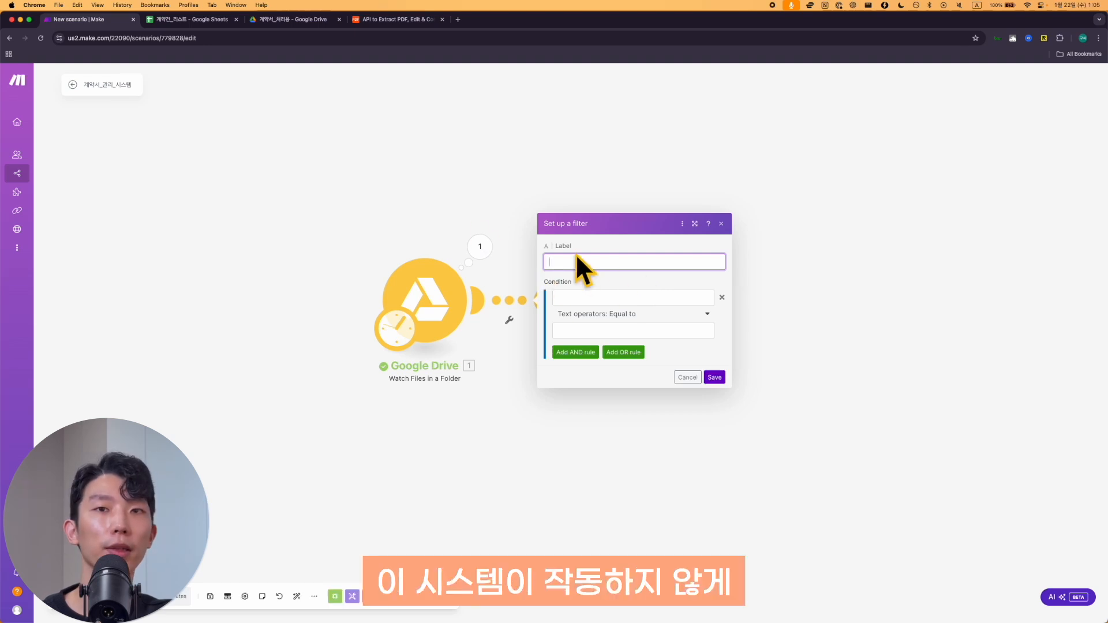
click(635, 262)
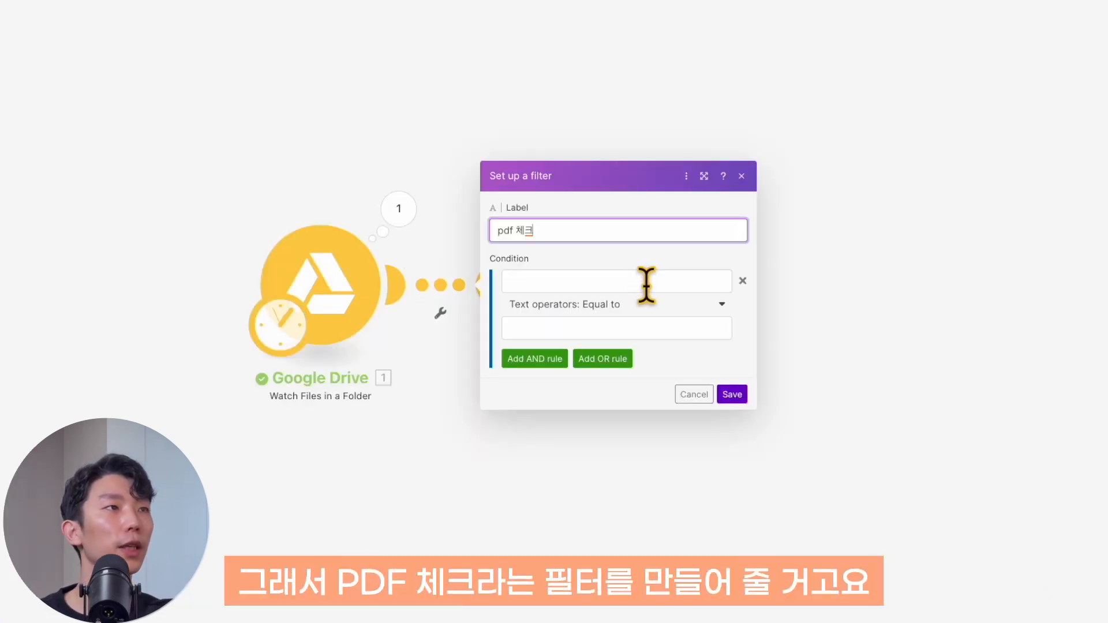
Step: Set the filter condition to the trigger's fileExtension equal to the text "pdf" and save the filter
click(655, 299)
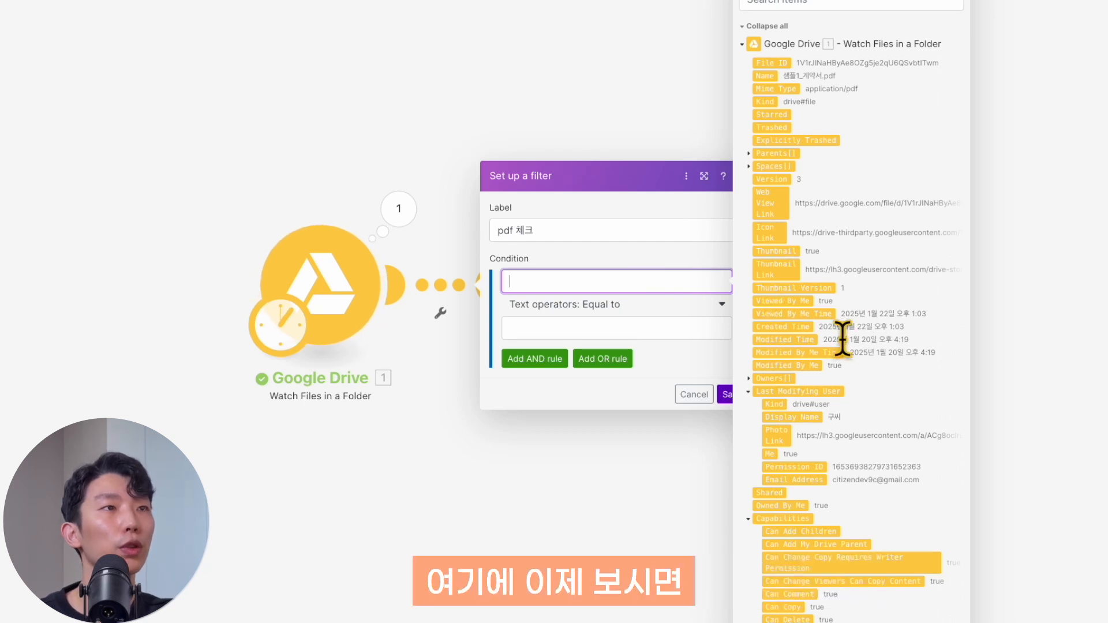
scroll(844, 332, down, 3)
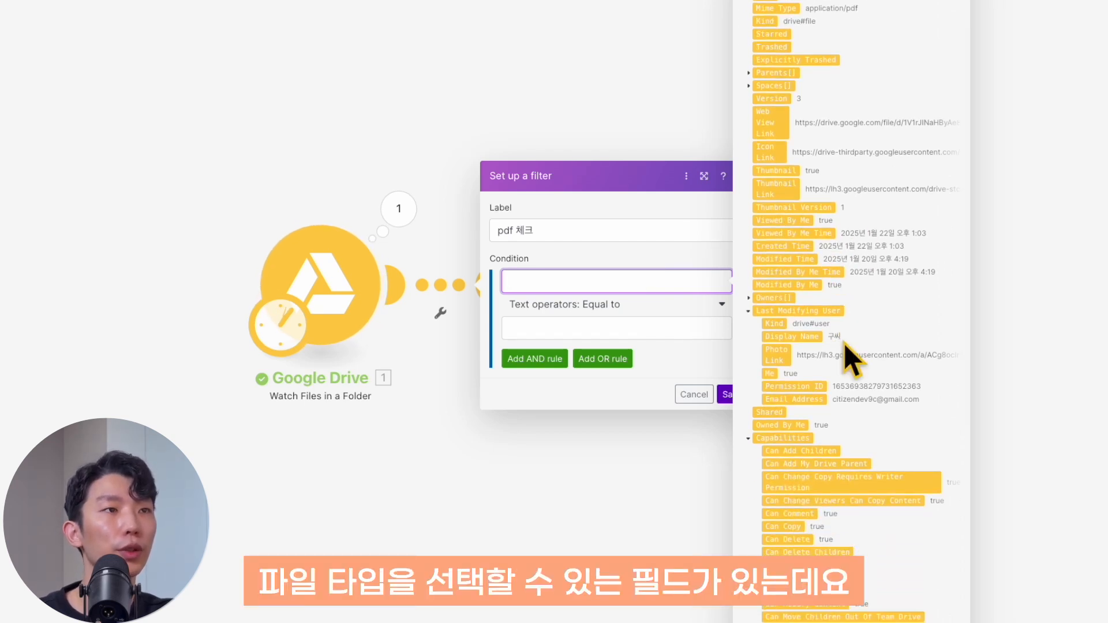
scroll(850, 356, down, 2)
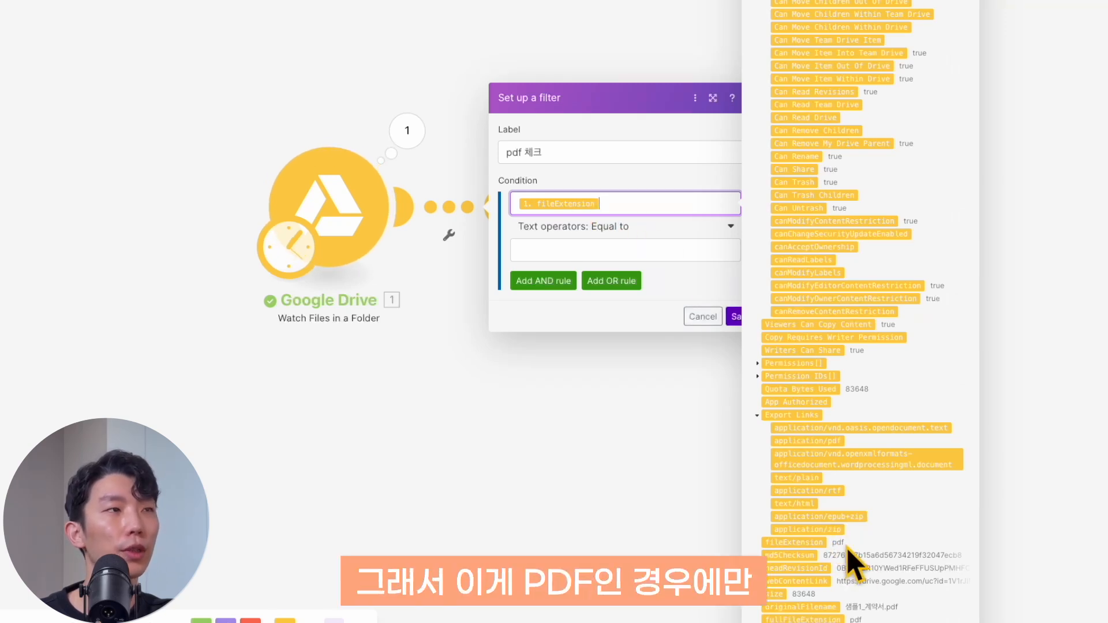
click(600, 250)
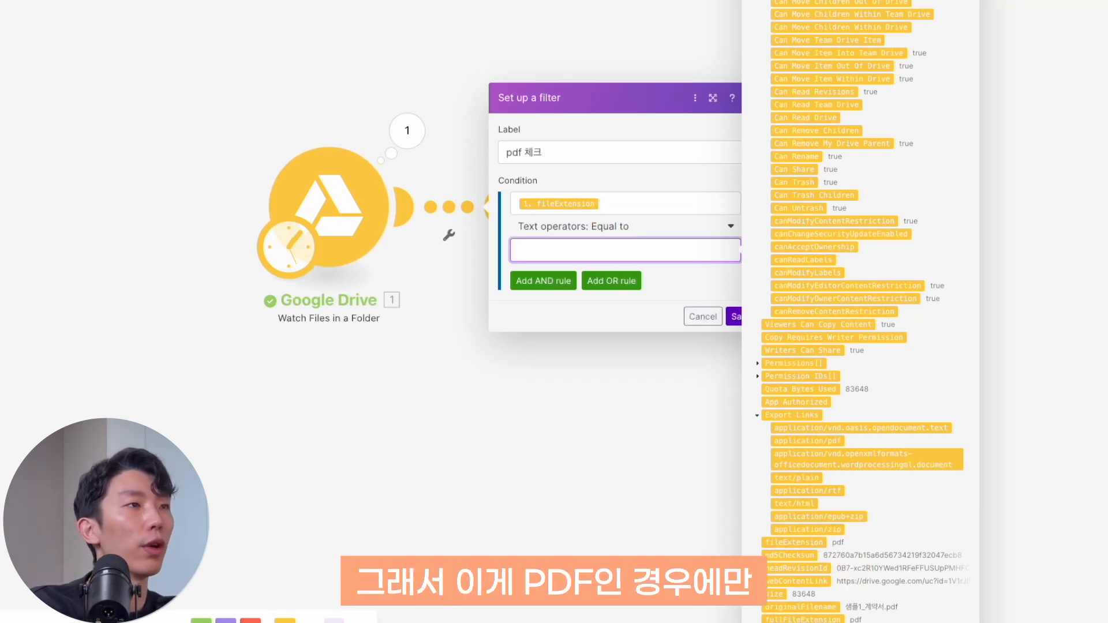
text(pdf)
click(750, 315)
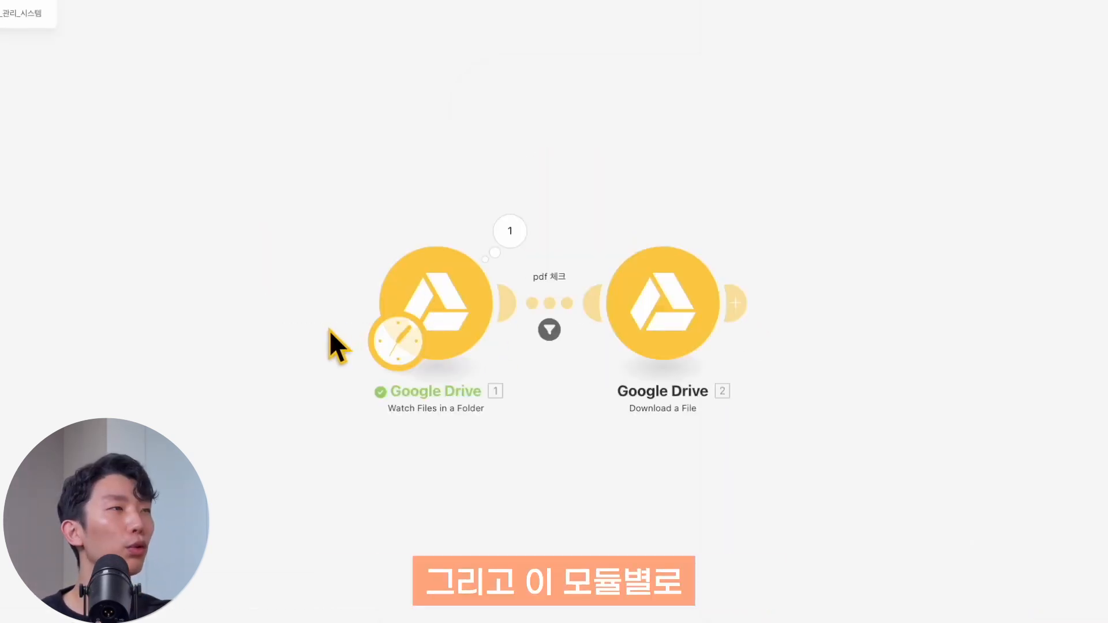
Step: Rename the Watch Files in a Folder module to "1. 계약서 파일 체크"
right_click(441, 321)
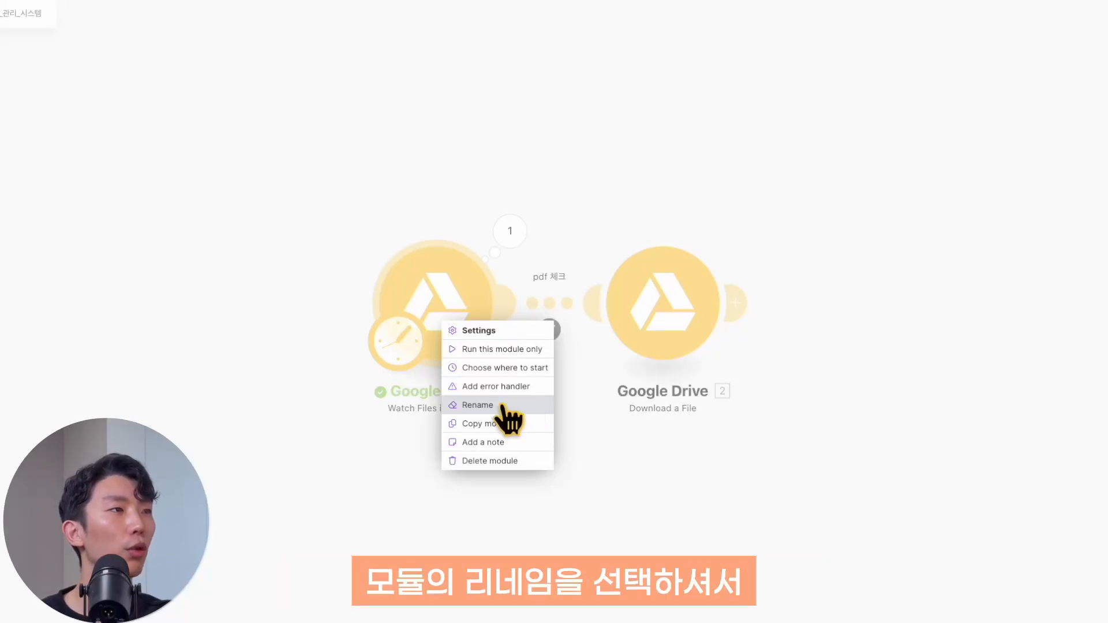
click(512, 406)
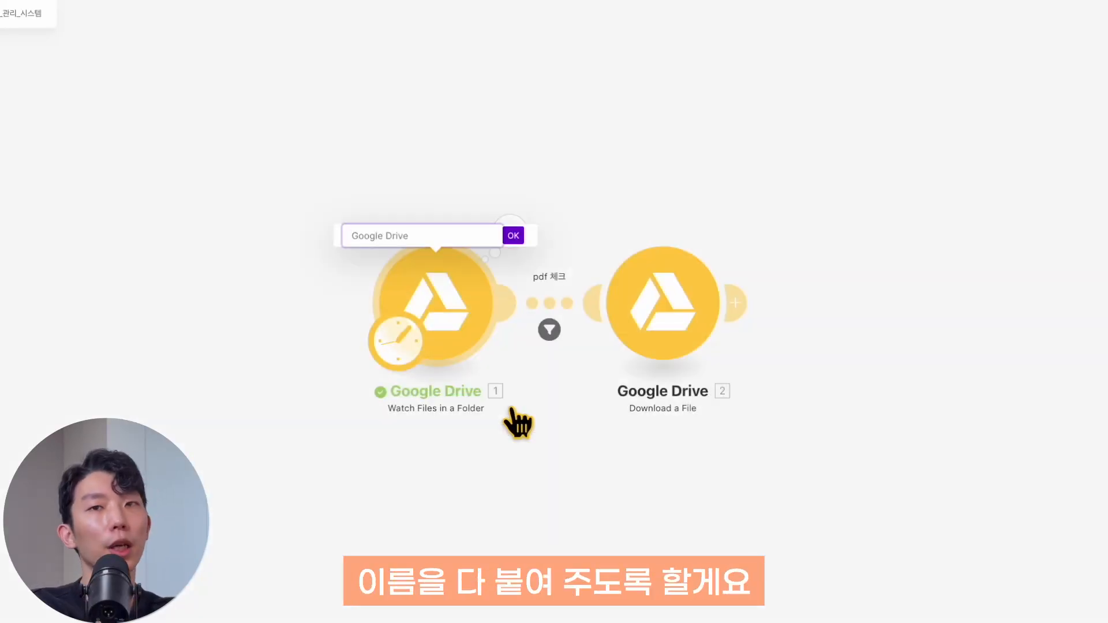
text(1. 계약서 파일 체크)
key(Return)
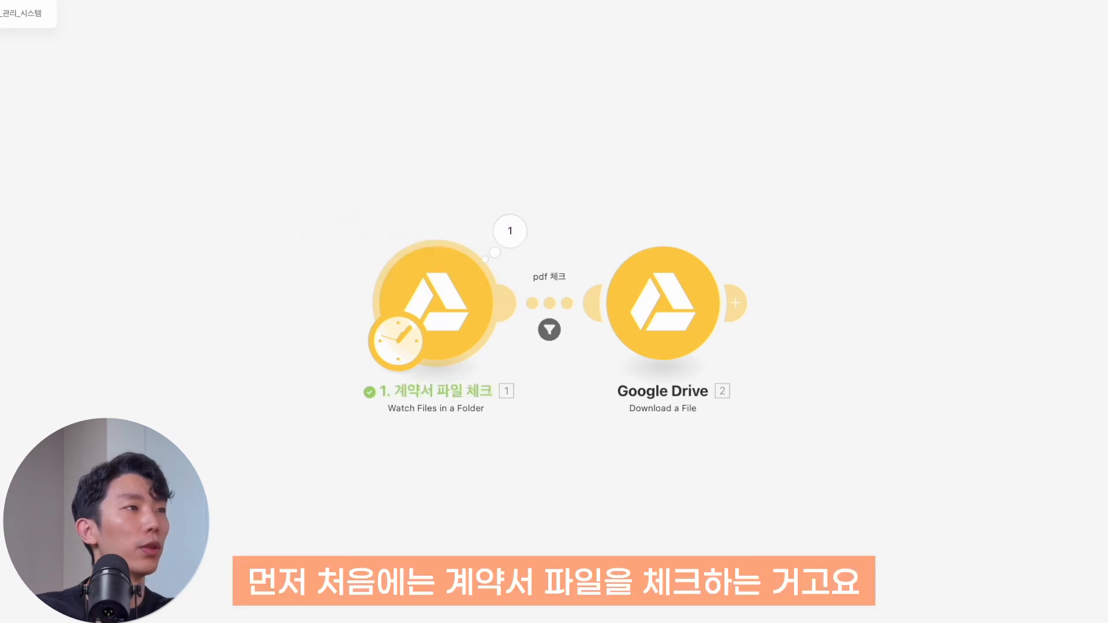
Step: Rename the Download a File module to "2. 계약서 다운로드"
right_click(664, 317)
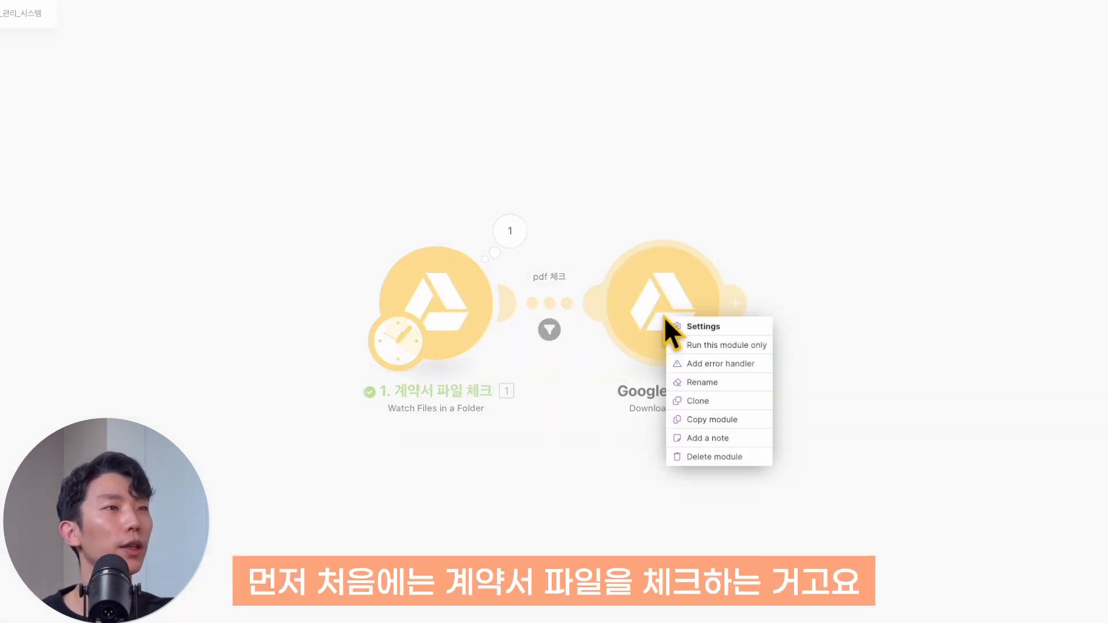
click(741, 385)
text(2. 계약서 다운로드)
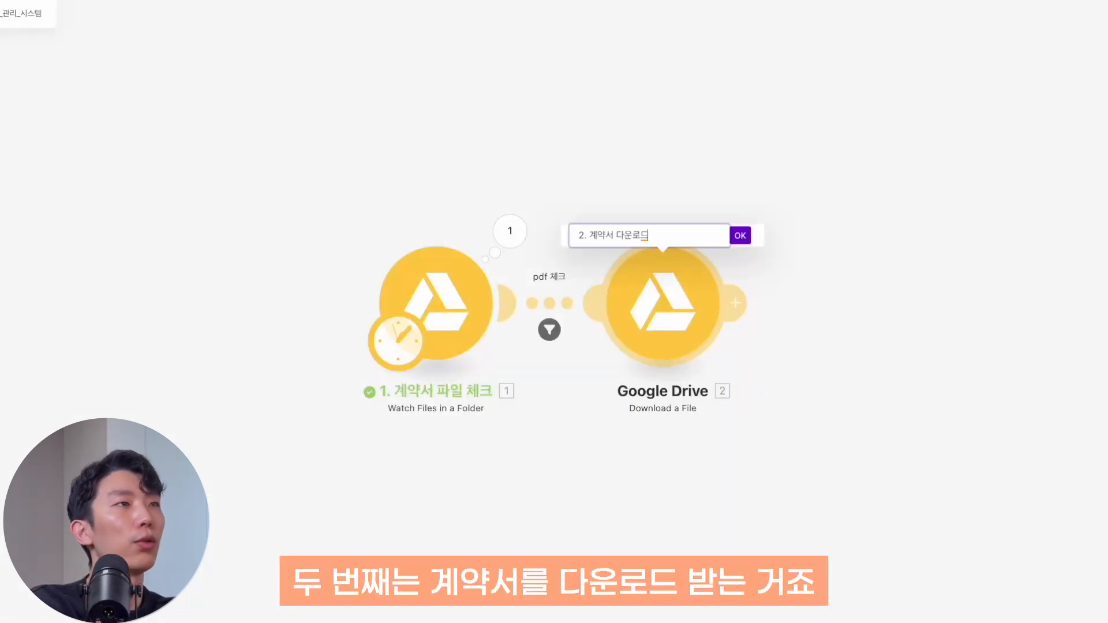
key(Return)
drag(749, 404, 722, 403)
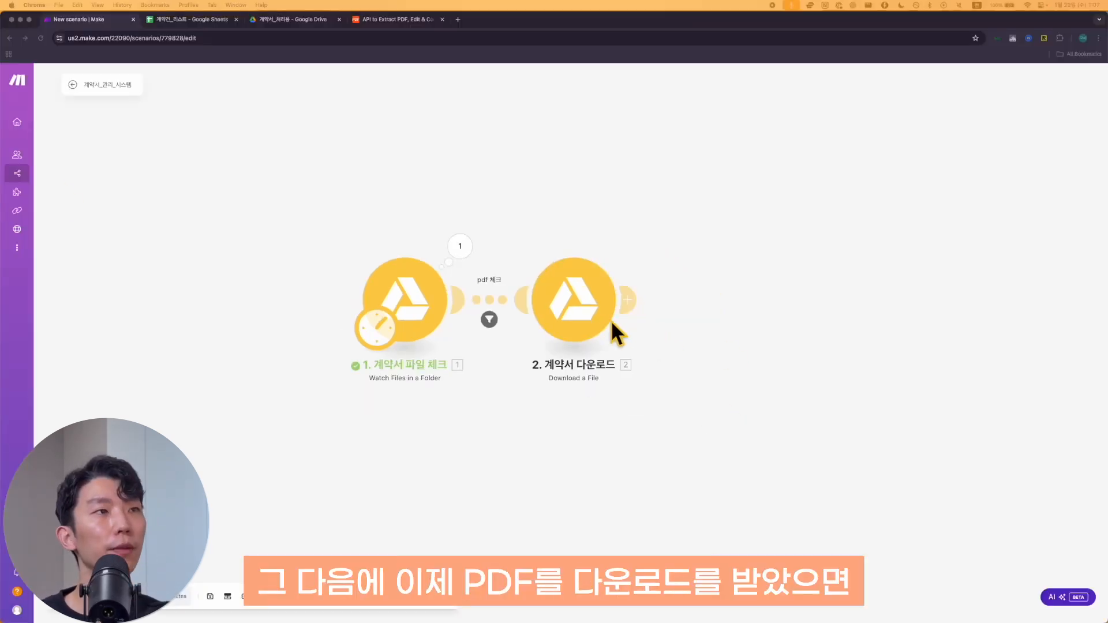
drag(715, 390, 679, 363)
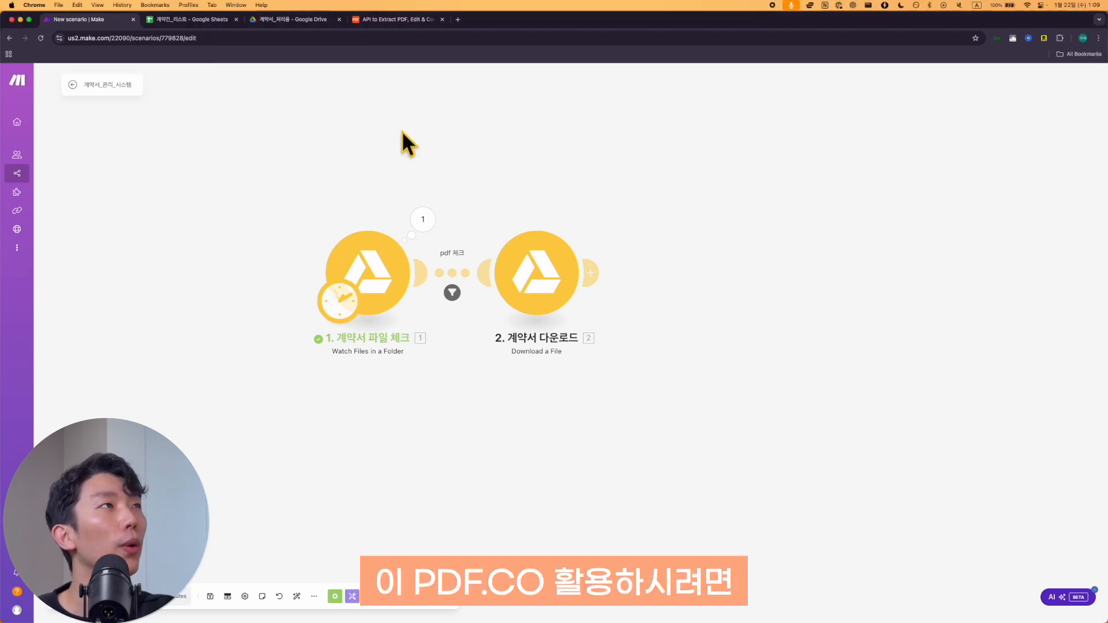
Step: Switch to the PDF.co website and examine its subscription plans and one-time extra credit packs
click(396, 20)
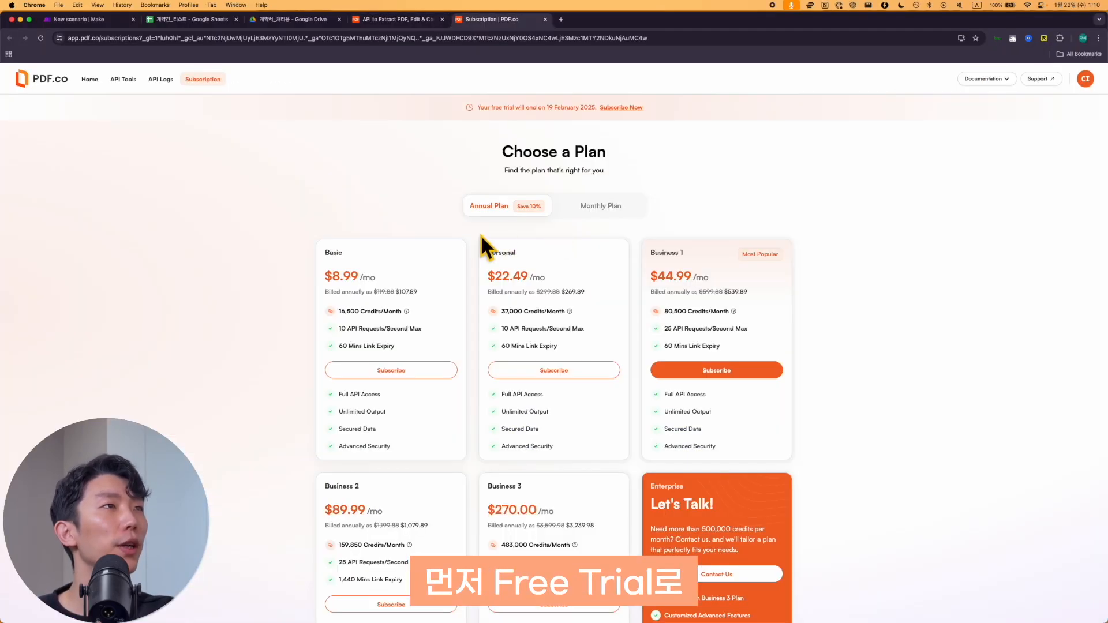
scroll(456, 208, down, 2)
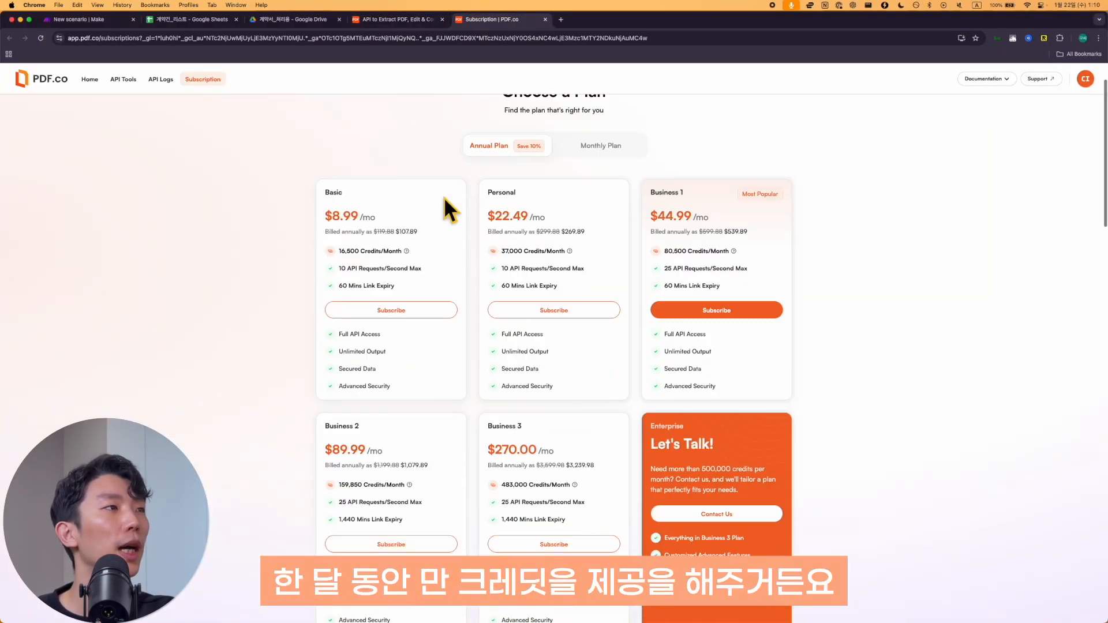
scroll(444, 197, down, 10)
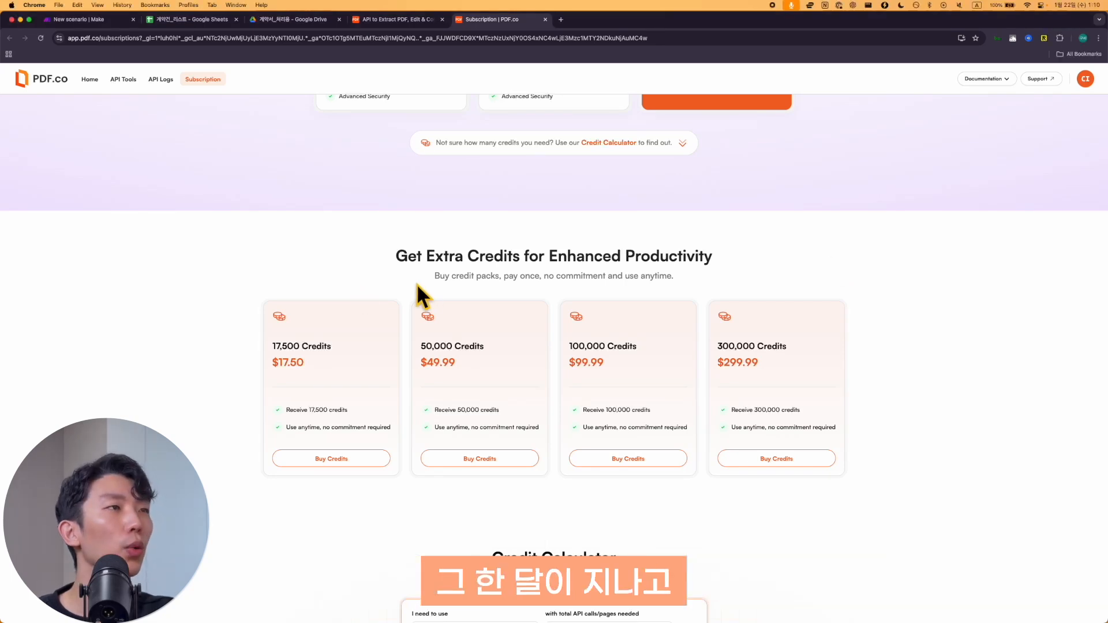
scroll(717, 286, down, 3)
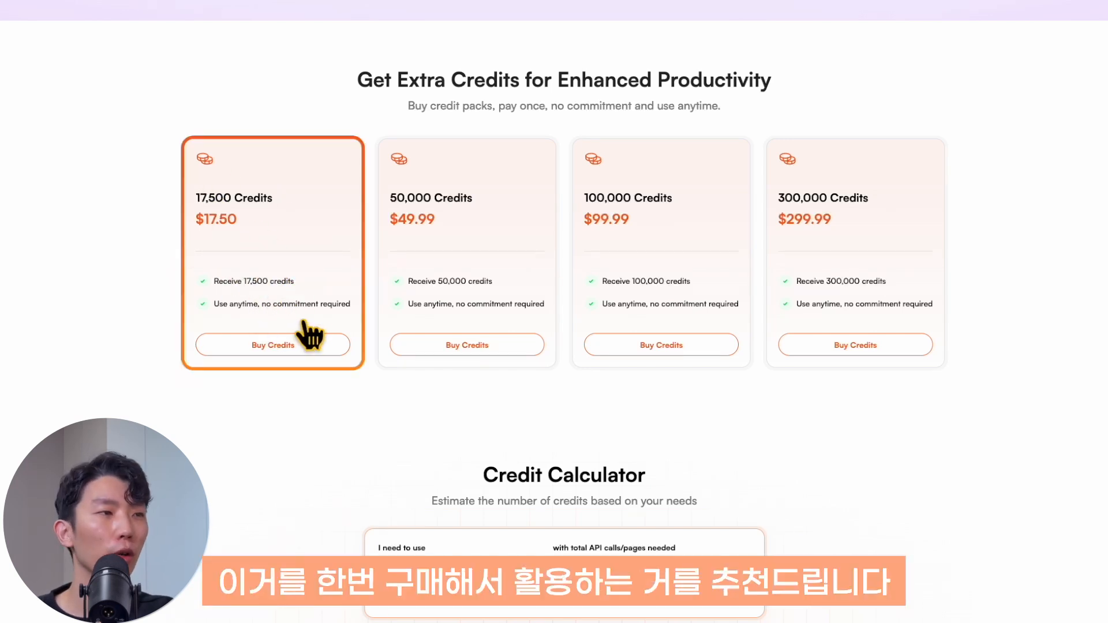
scroll(338, 302, down, 3)
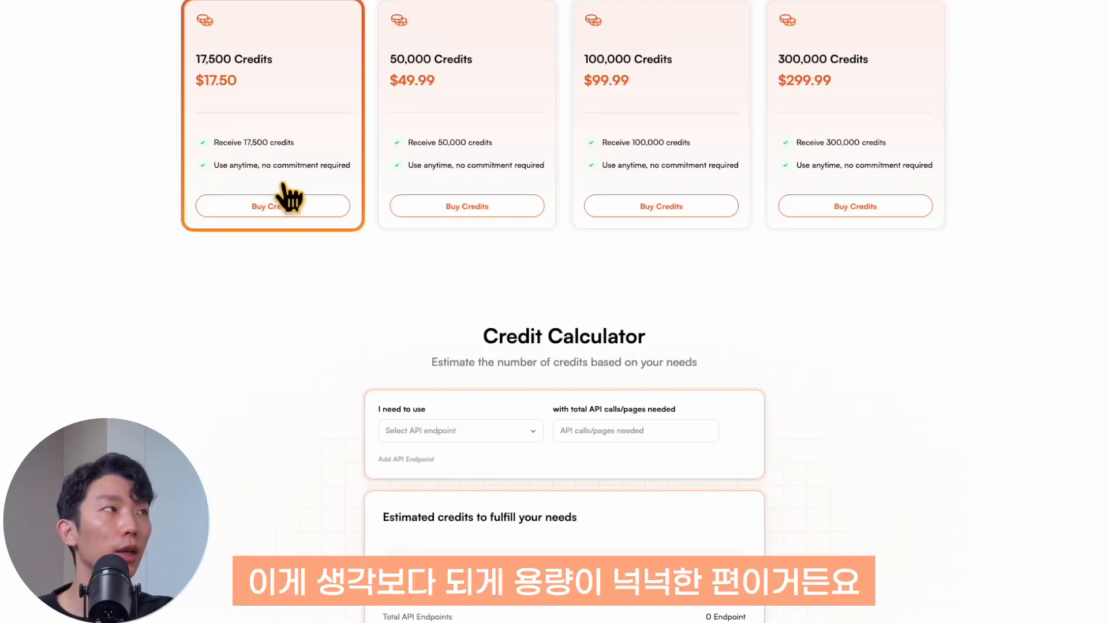
Step: Estimate the credits needed for 4,375 pages with the /v1/pdf/convert/to/text-simple endpoint in the Credit Calculator
click(494, 433)
text(text simple)
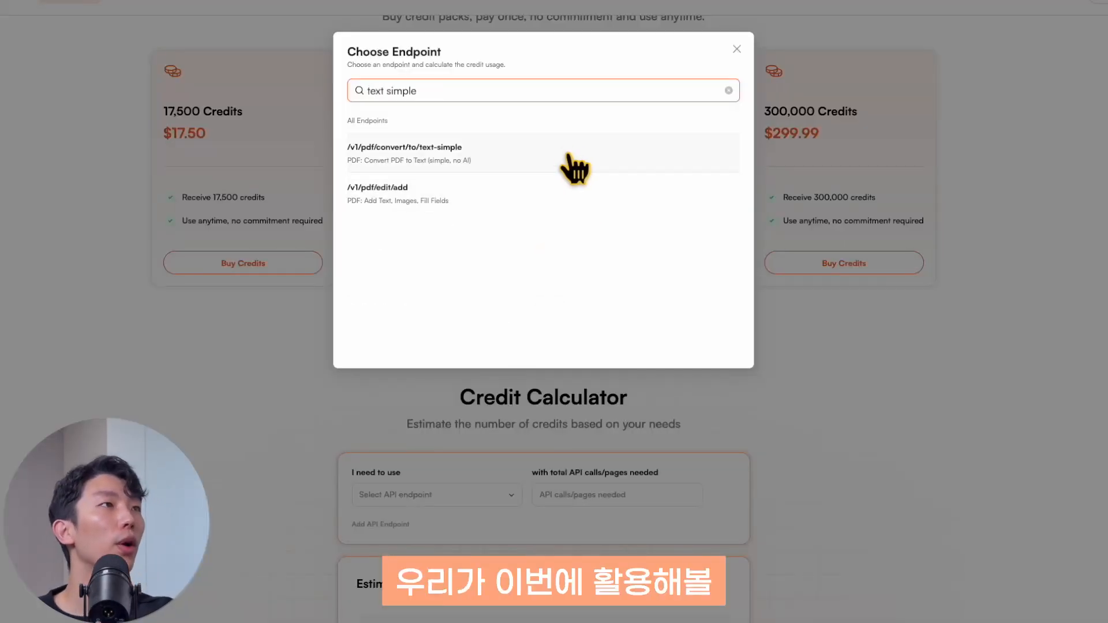
click(564, 151)
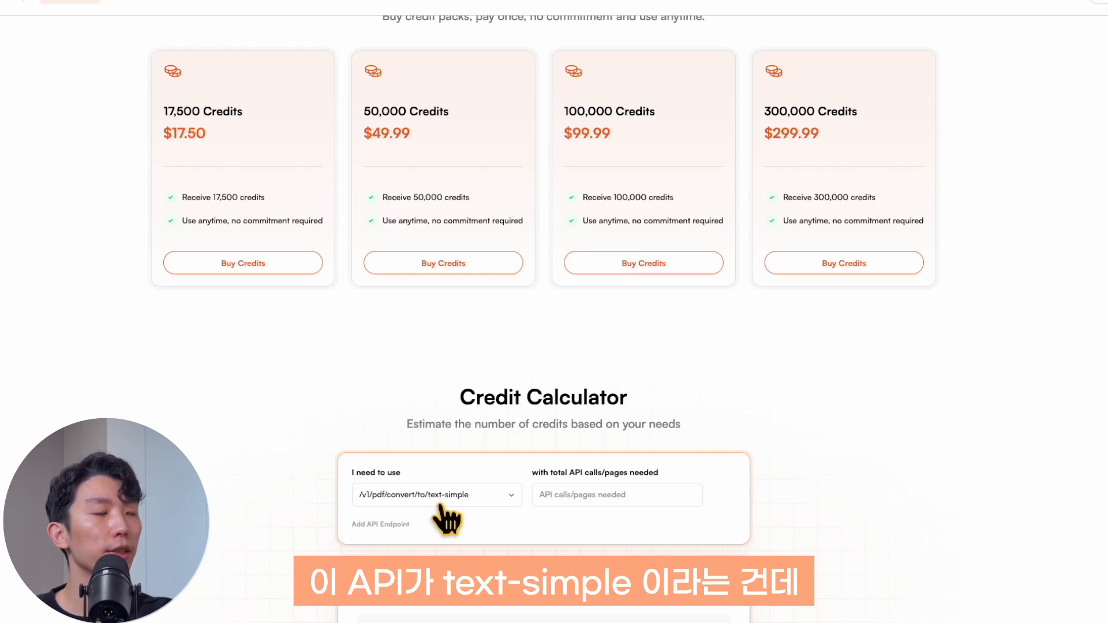
scroll(768, 392, down, 4)
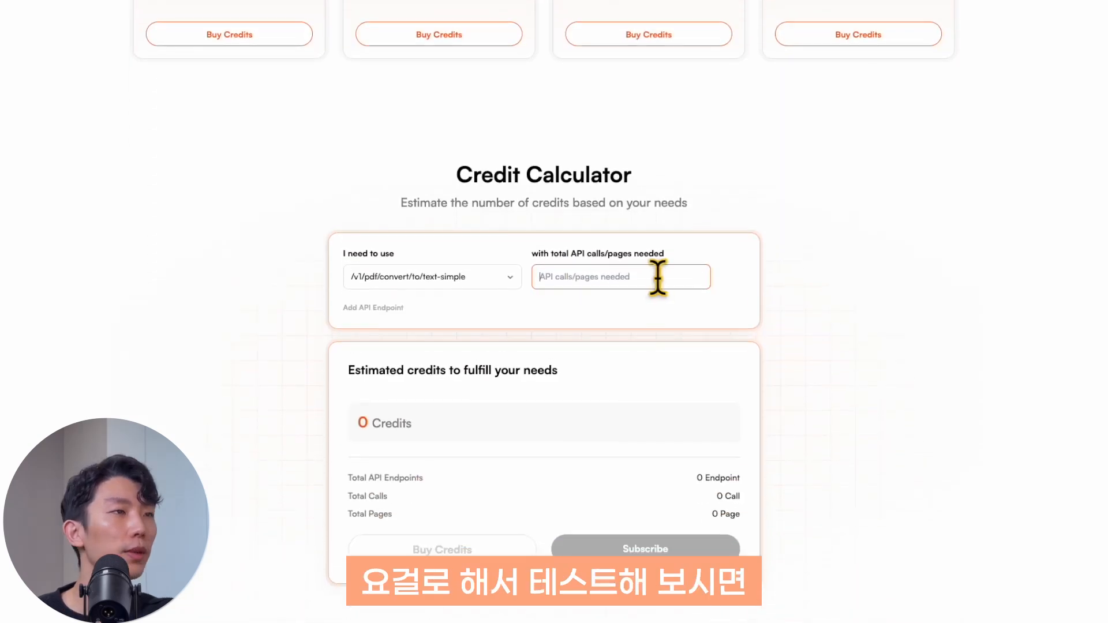
click(653, 277)
text(4375)
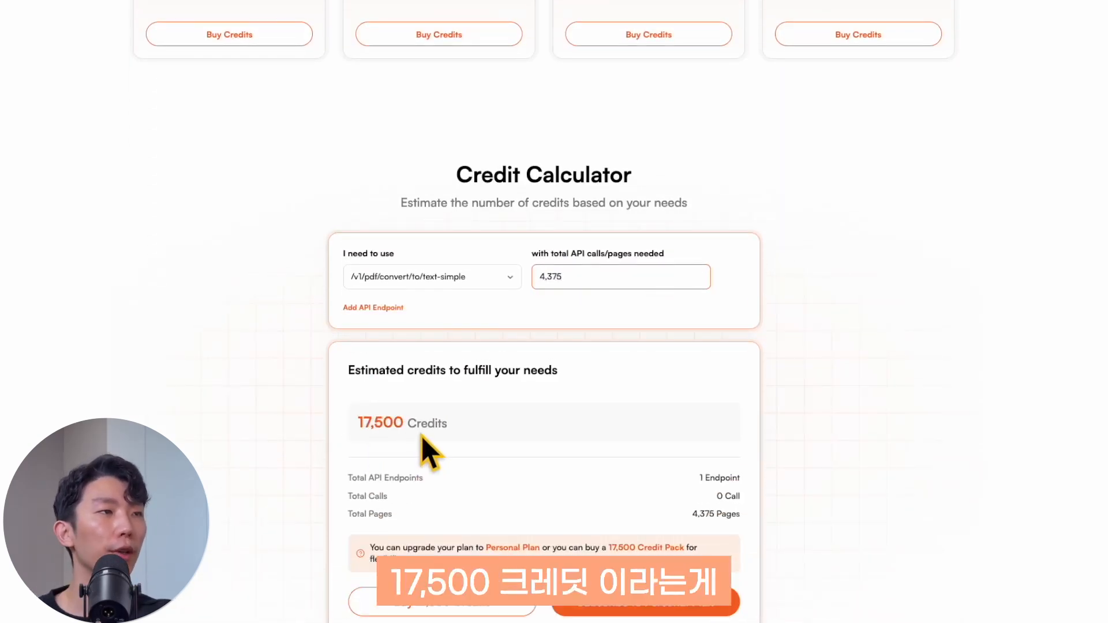
click(584, 312)
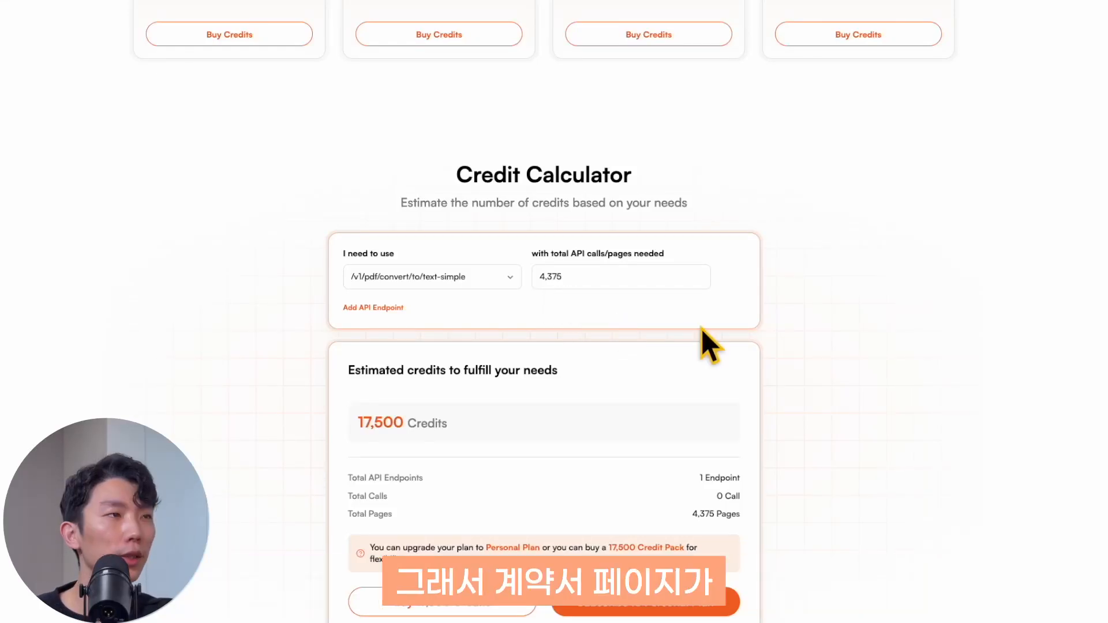
scroll(887, 241, down, 1)
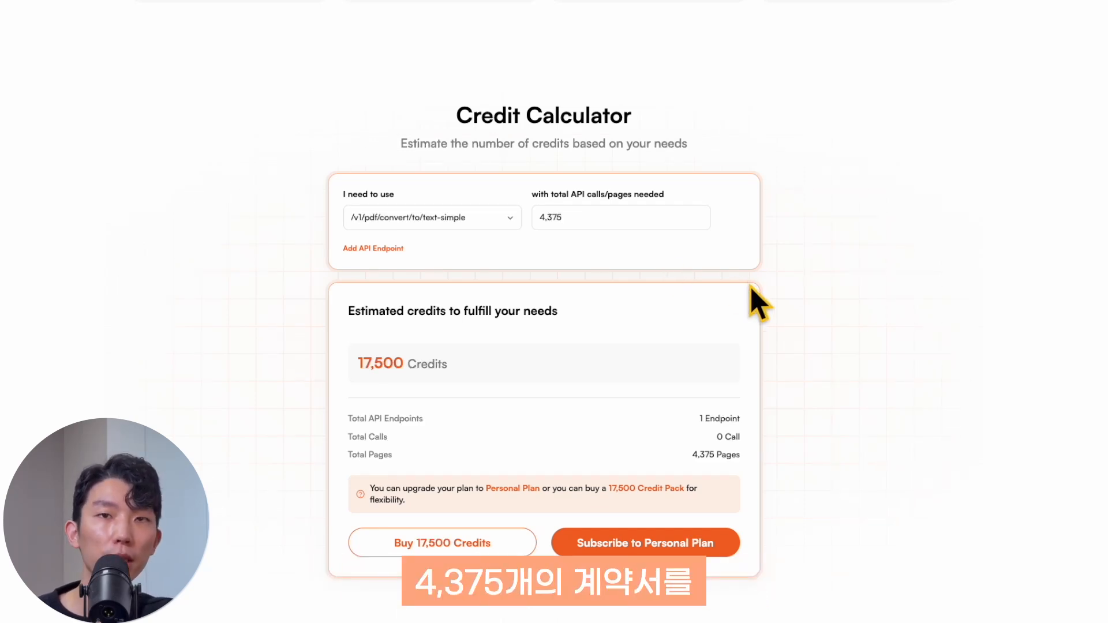
scroll(750, 286, up, 3)
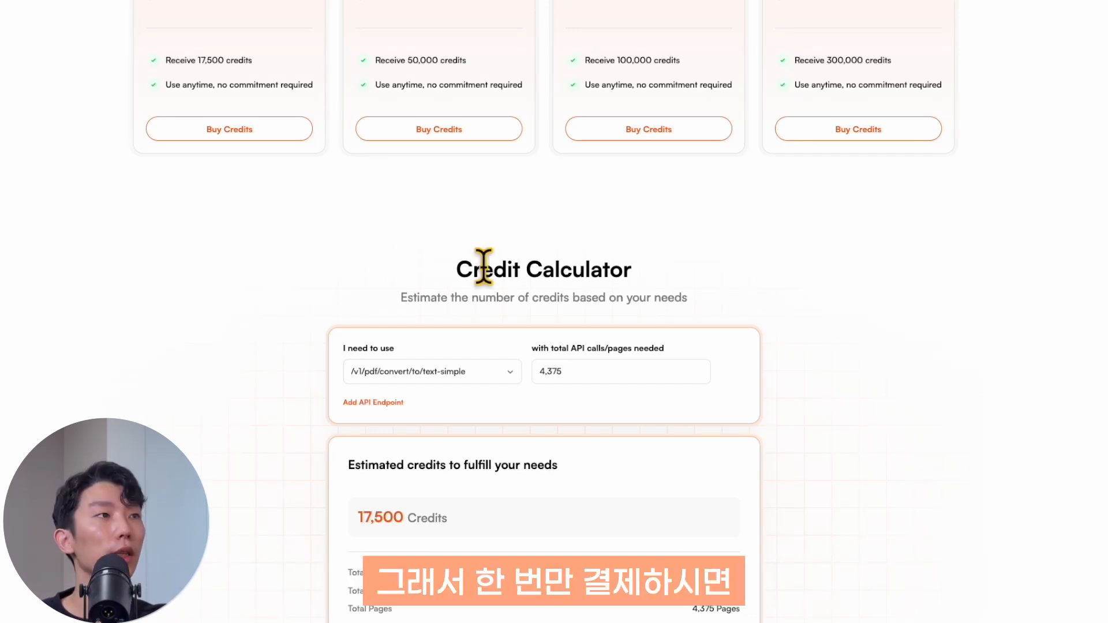
scroll(366, 289, up, 1)
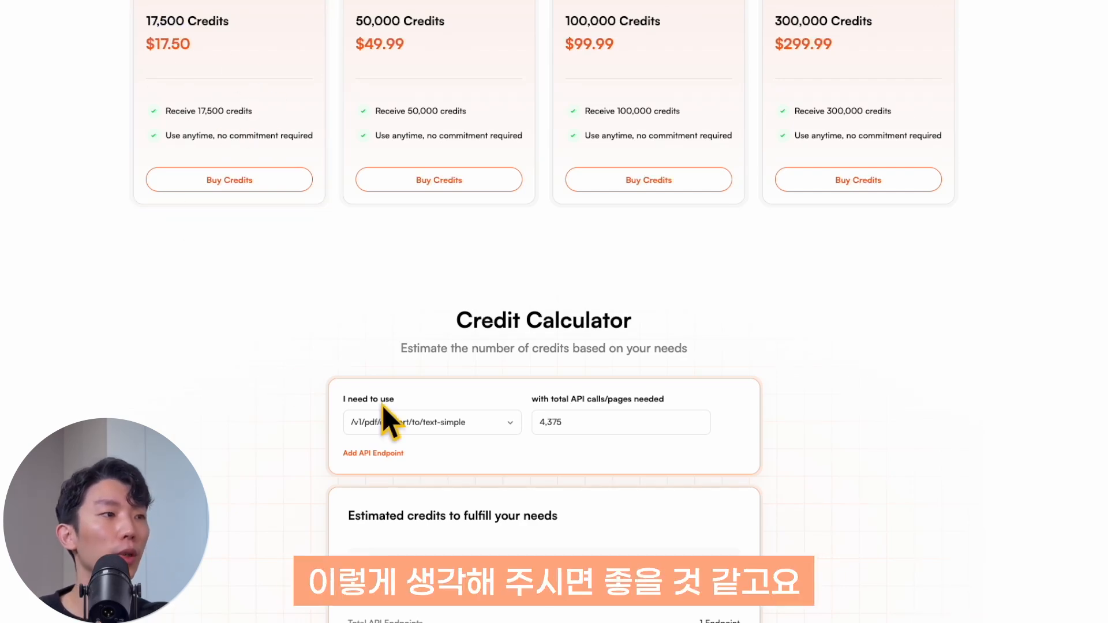
scroll(382, 405, down, 5)
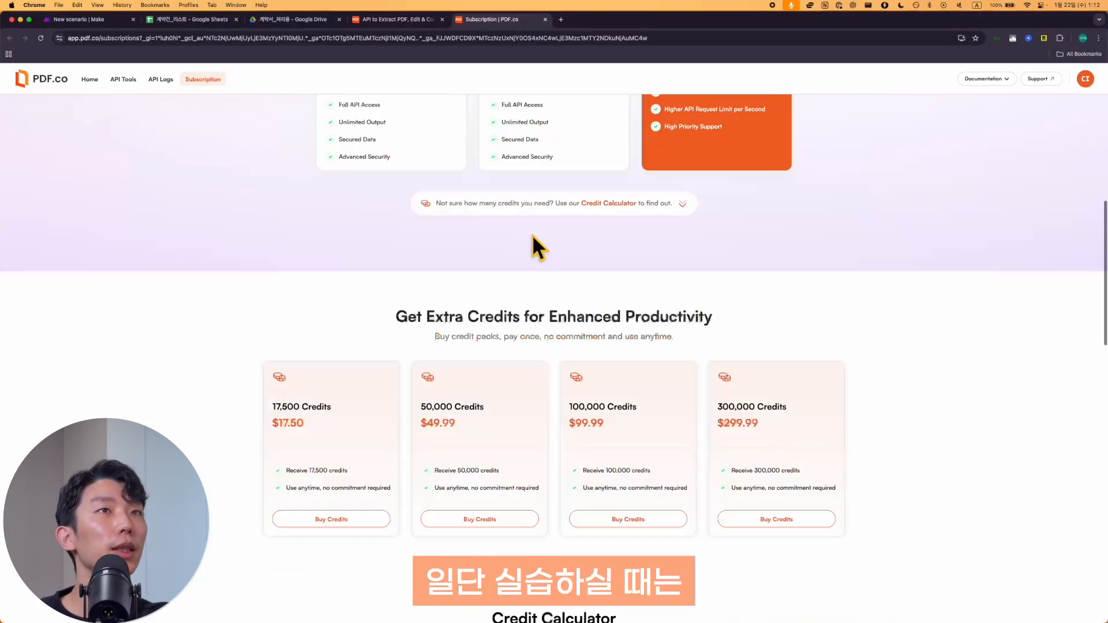
scroll(535, 245, up, 10)
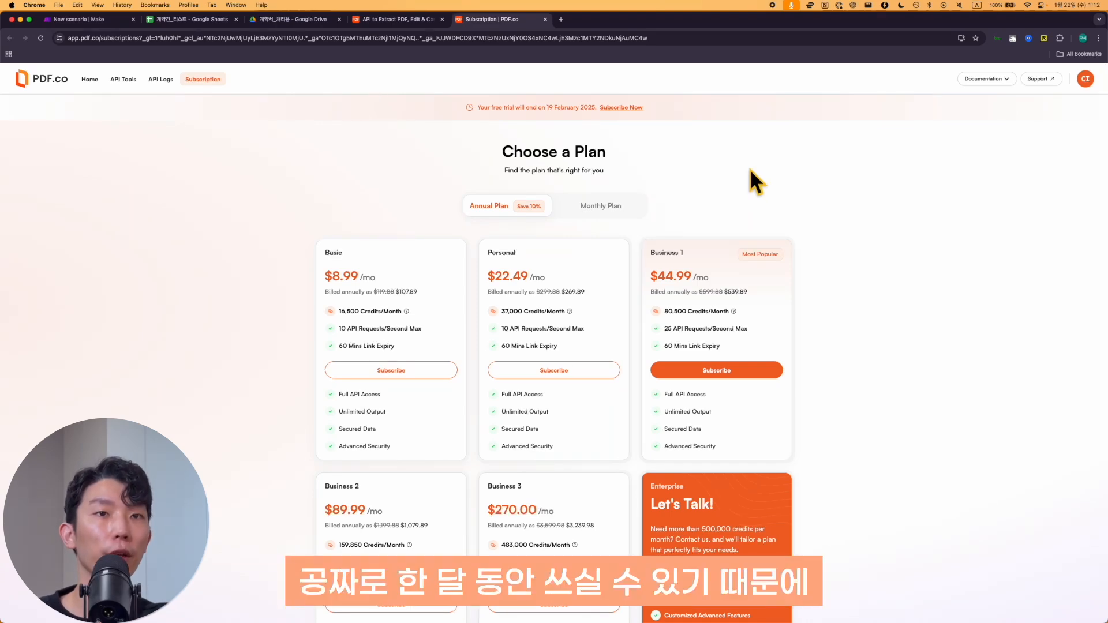
Step: Copy the API key from the PDF.co dashboard and return to the Make scenario
click(398, 19)
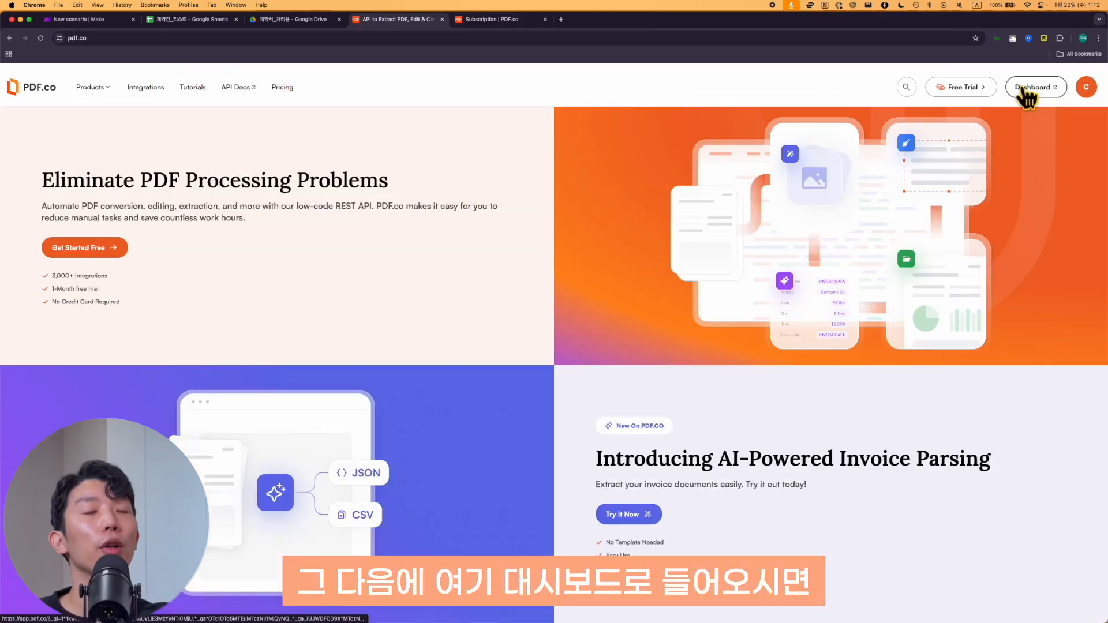
click(1028, 88)
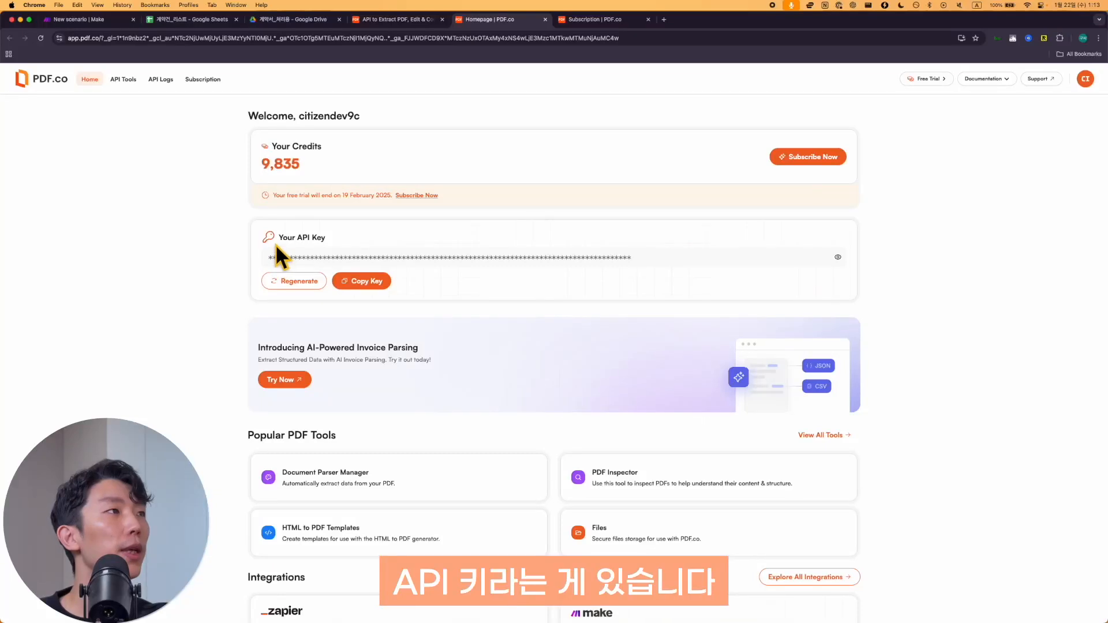
click(381, 282)
click(106, 21)
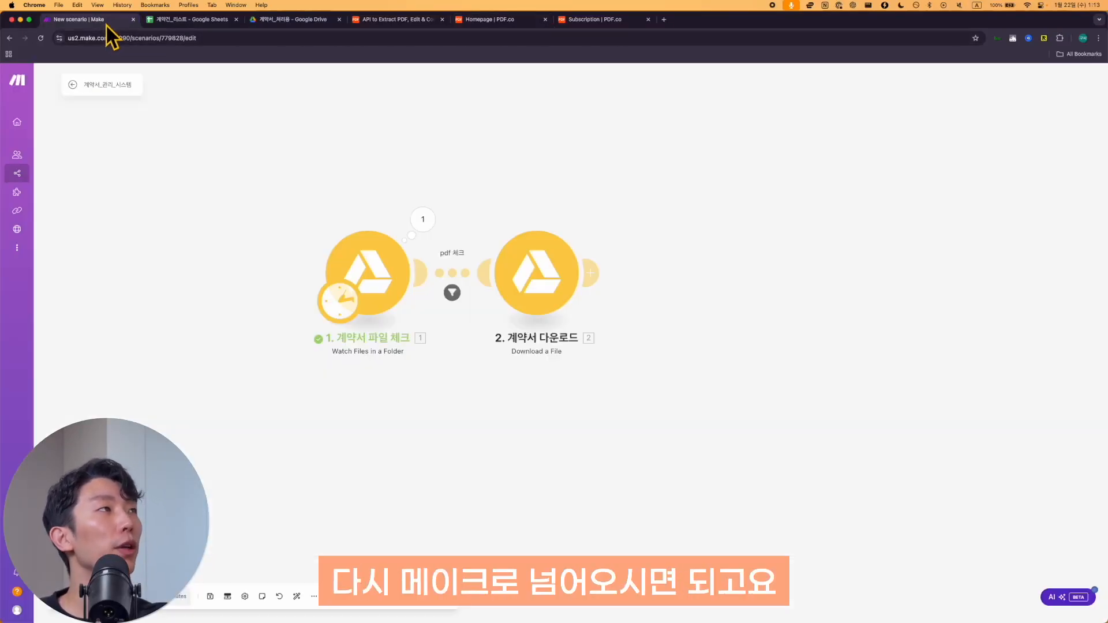
Step: Add a PDF.co Convert from PDF module after the Google Drive Download a File module
click(591, 272)
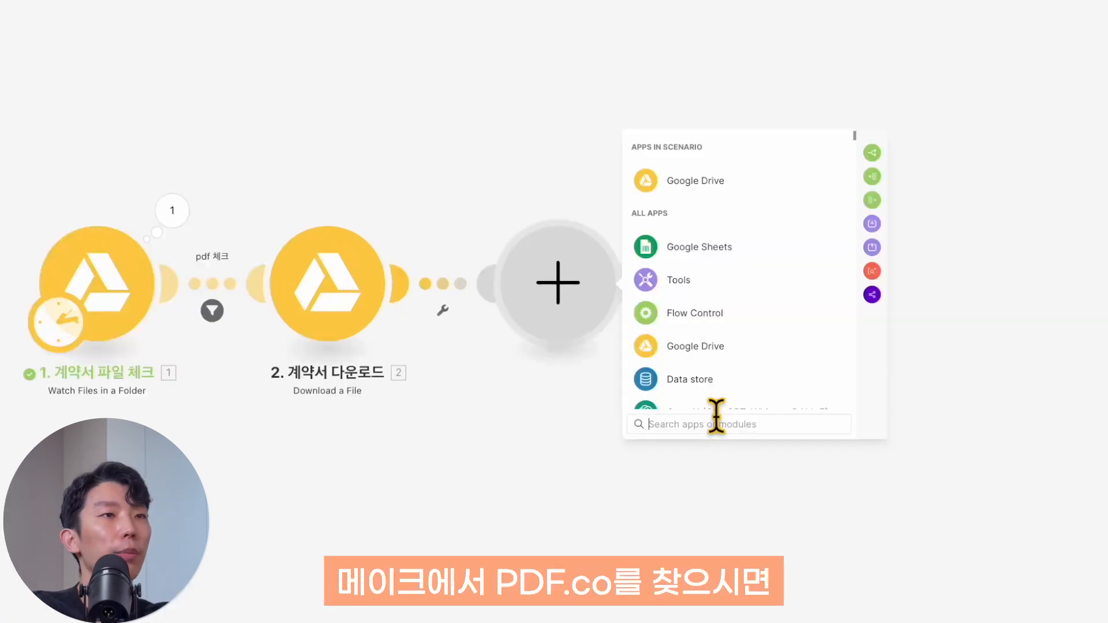
text(pdf.co)
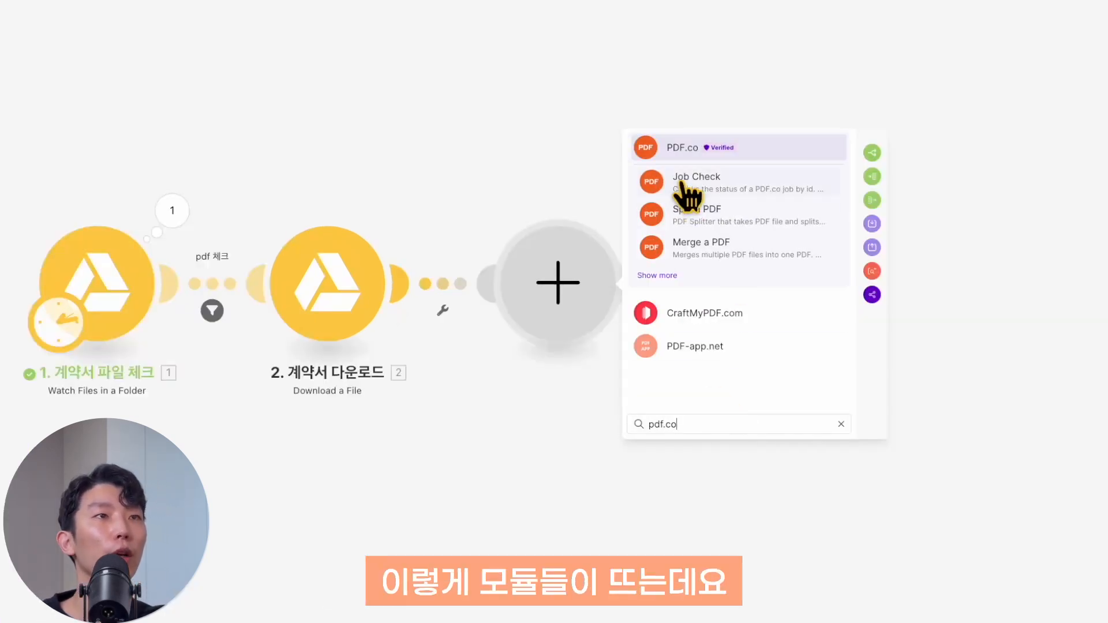
click(658, 277)
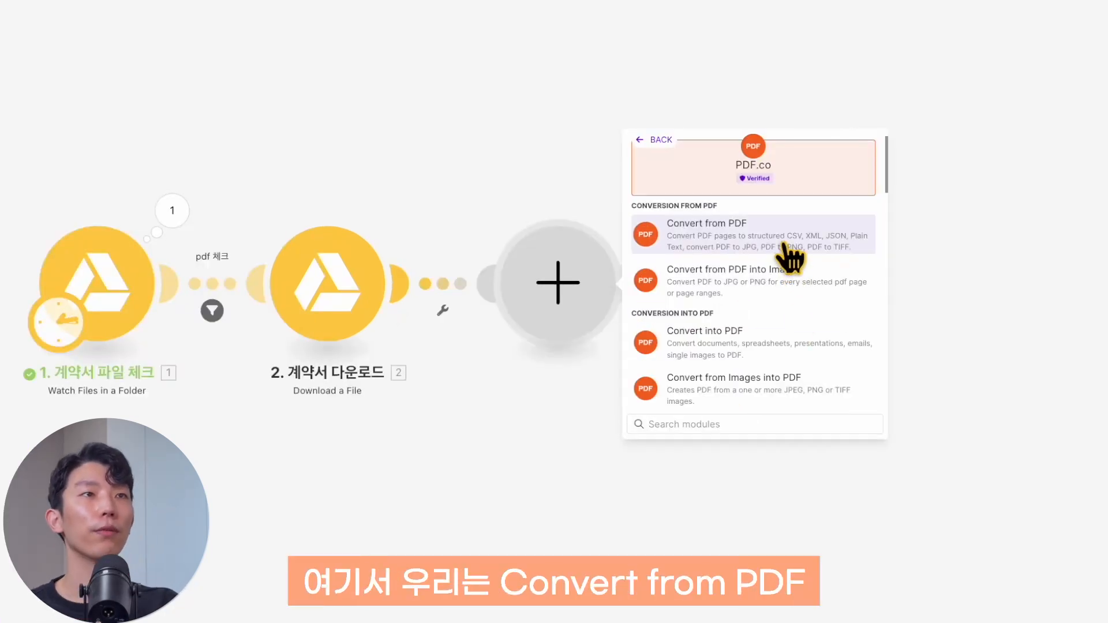
click(786, 245)
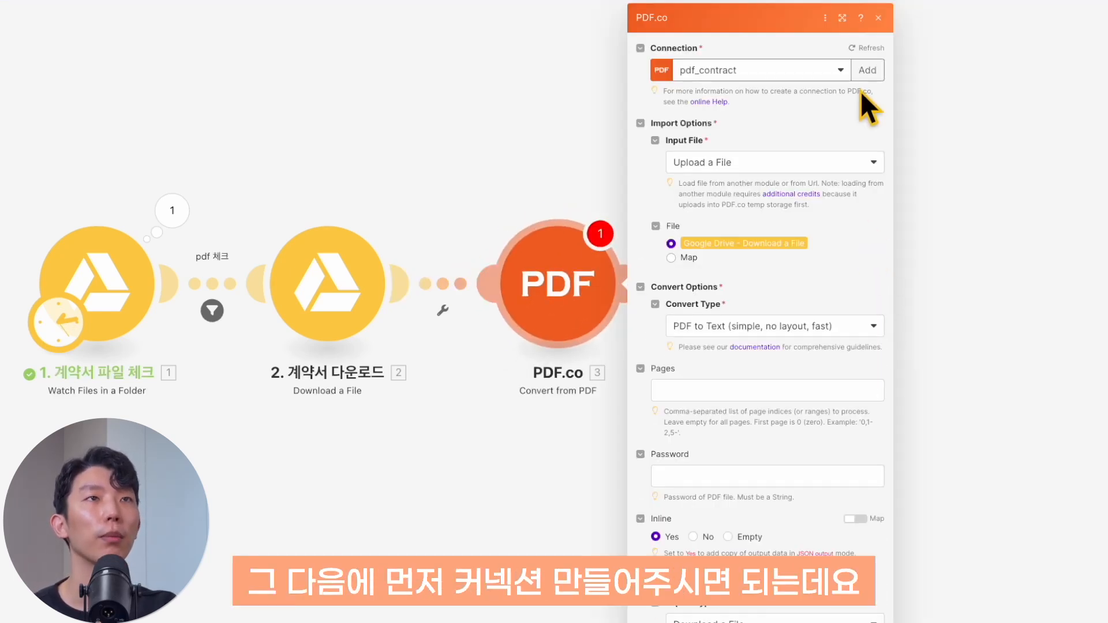
click(864, 72)
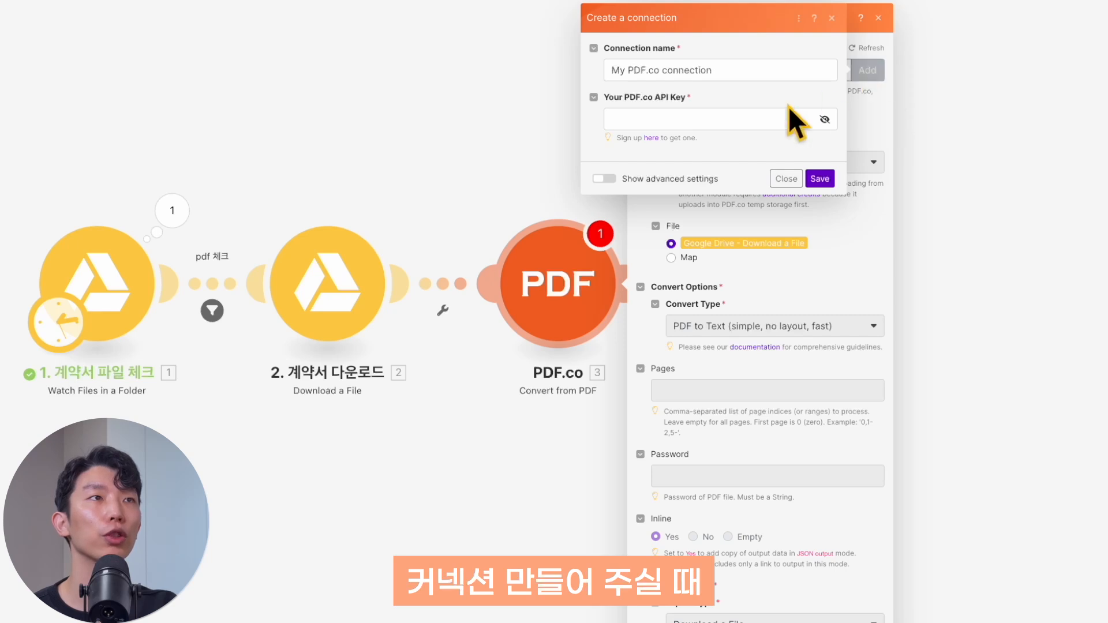
click(699, 117)
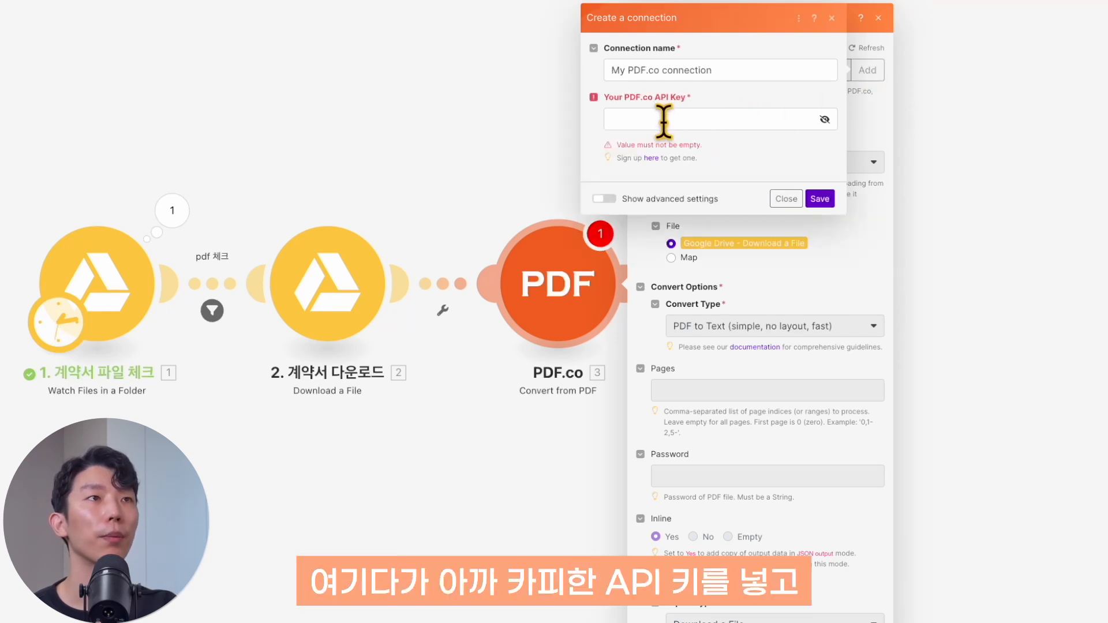
click(819, 199)
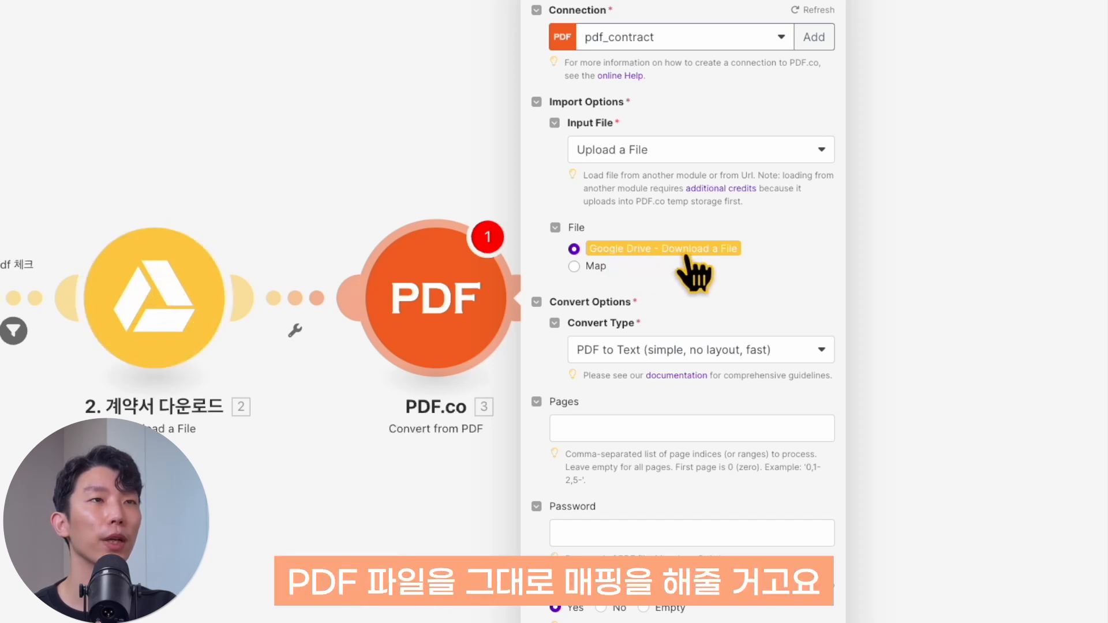
Step: Set the PDF.co module's conversion type to PDF to Text (simple, no layout, fast)
click(663, 355)
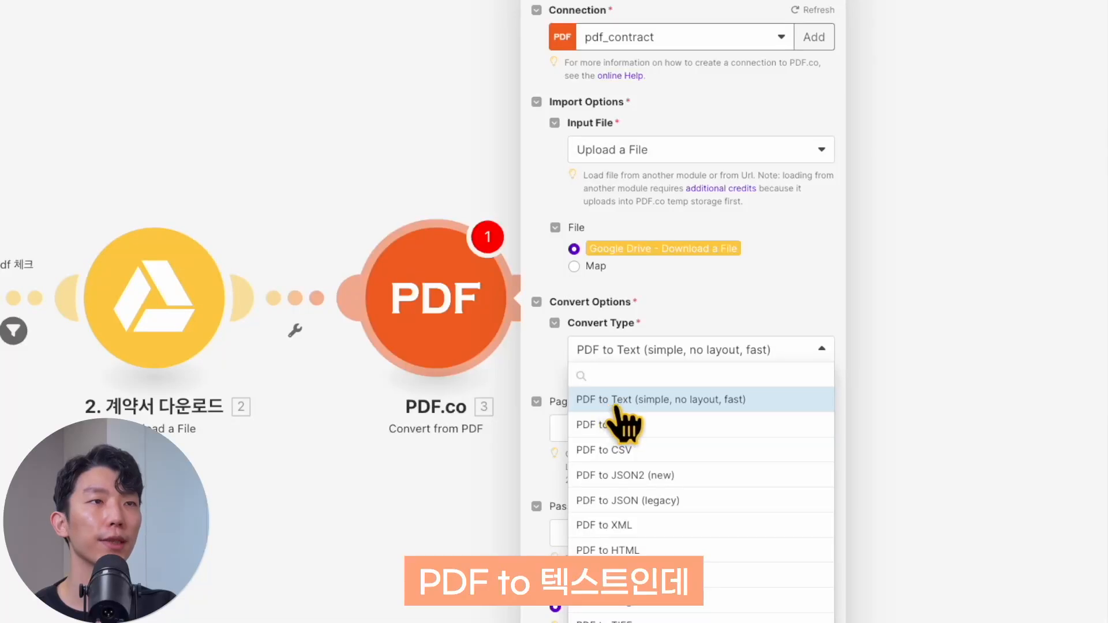
click(655, 404)
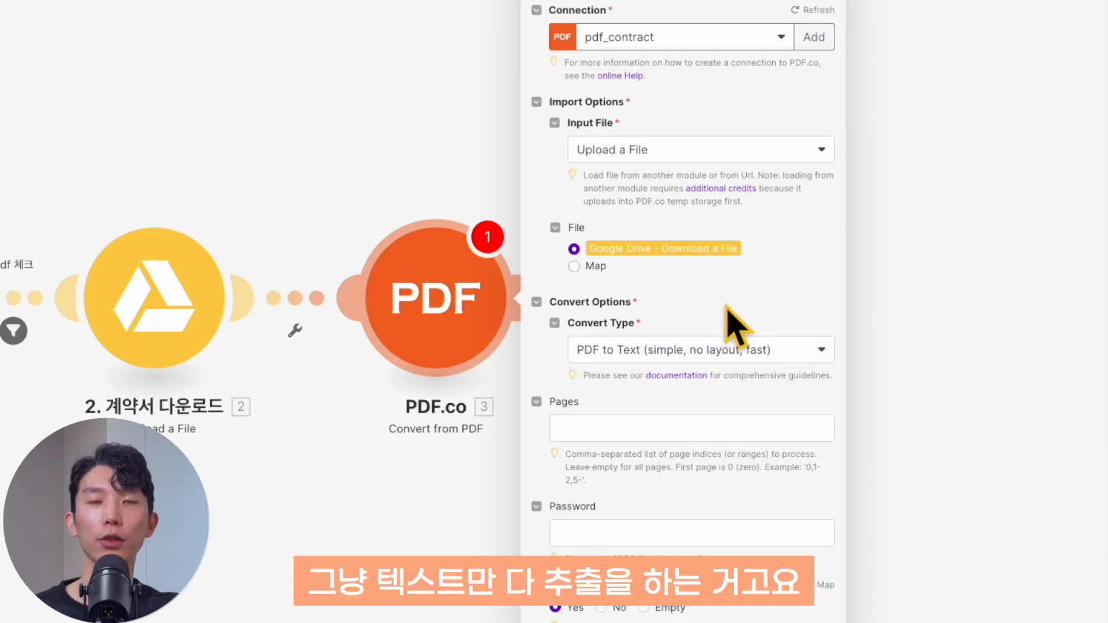
click(718, 350)
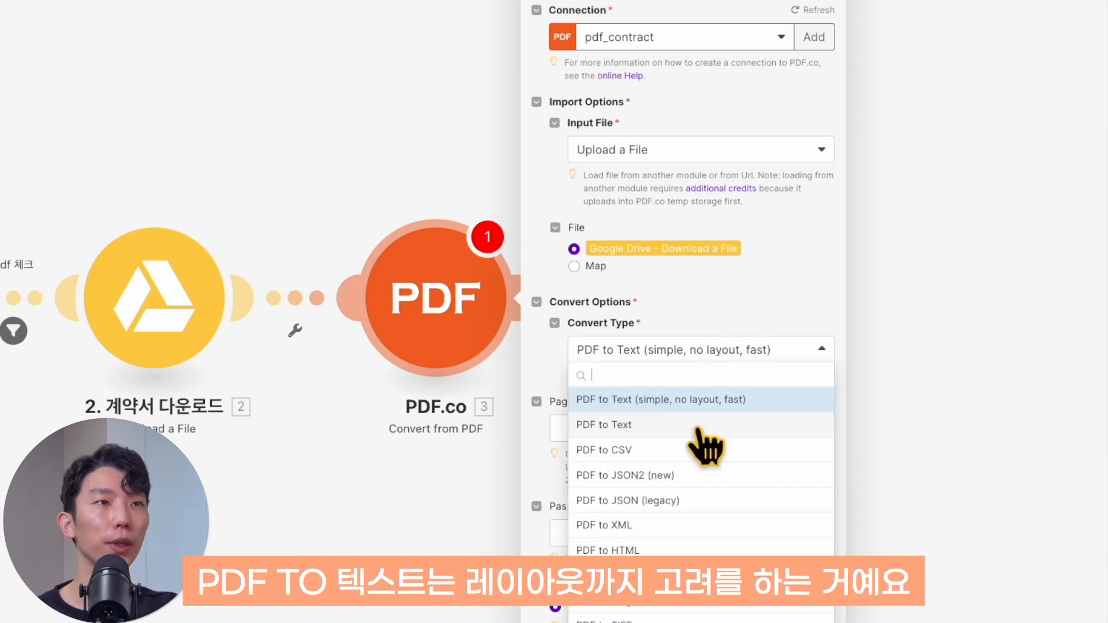
click(728, 346)
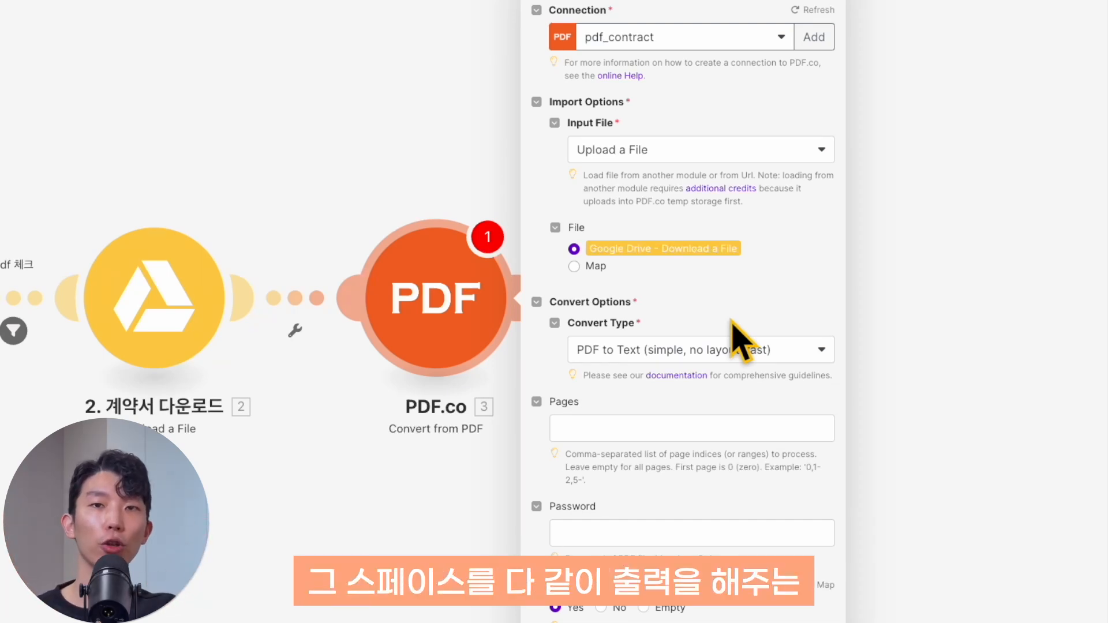
click(740, 348)
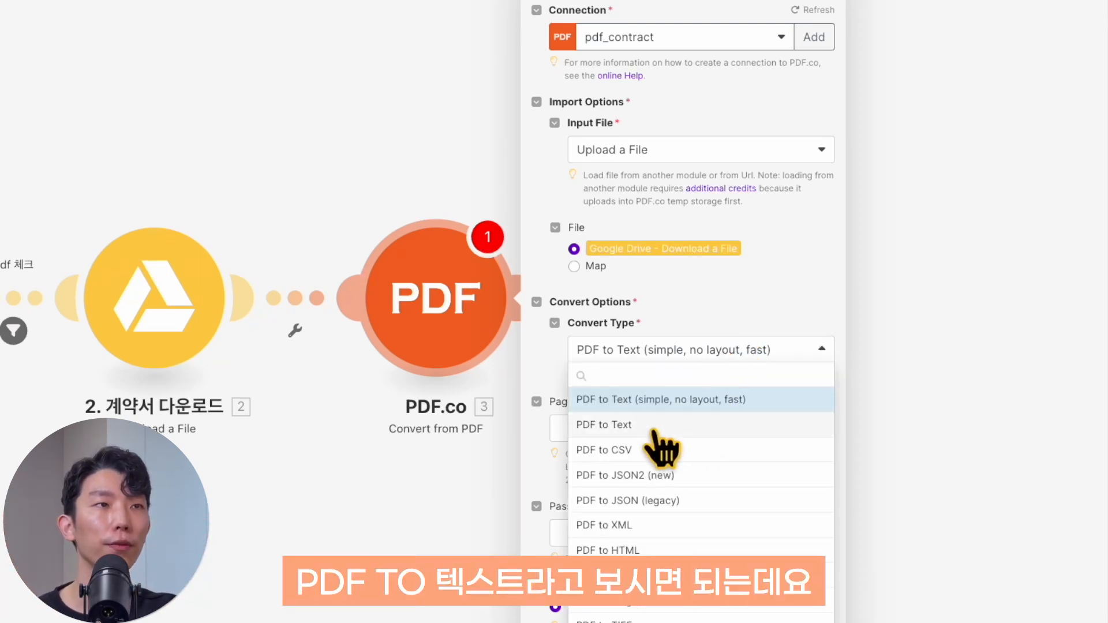
click(705, 352)
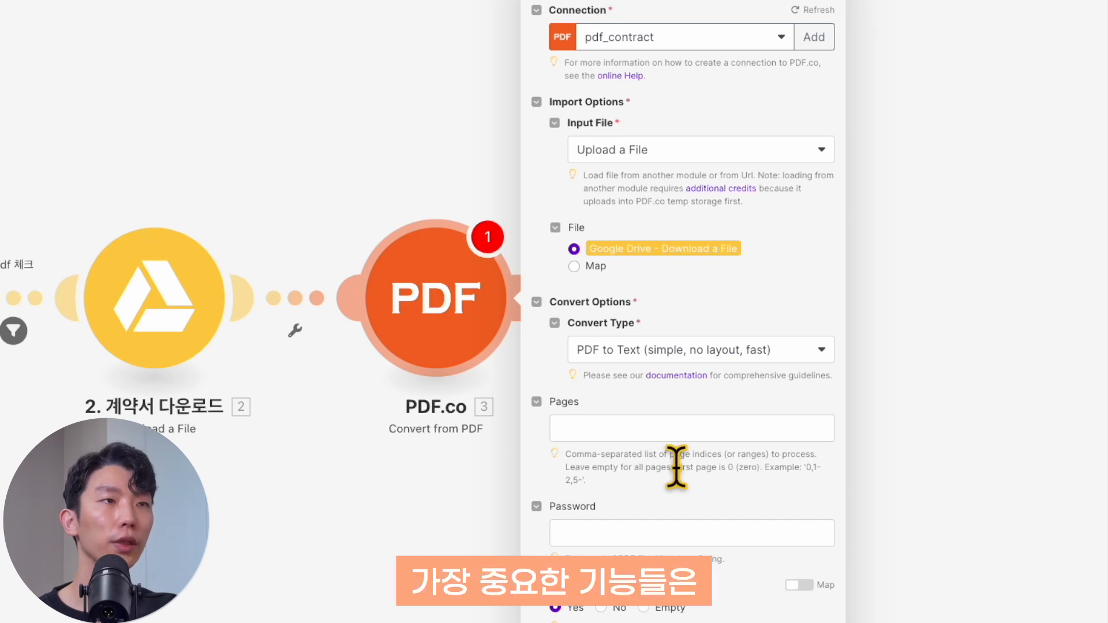
click(615, 427)
click(649, 456)
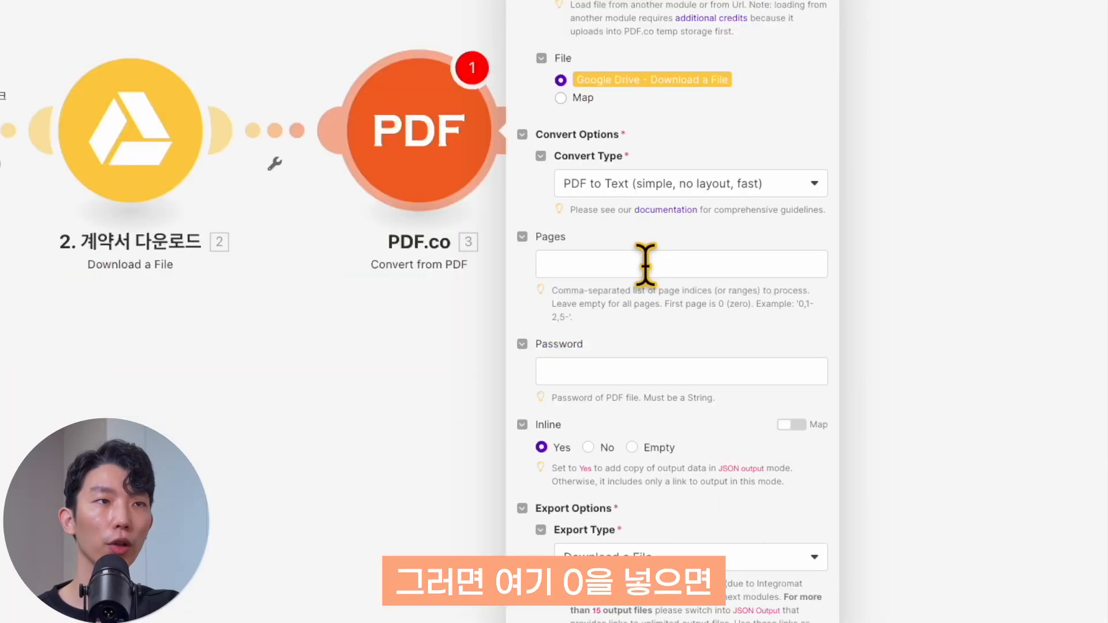
click(656, 429)
text(0)
click(700, 323)
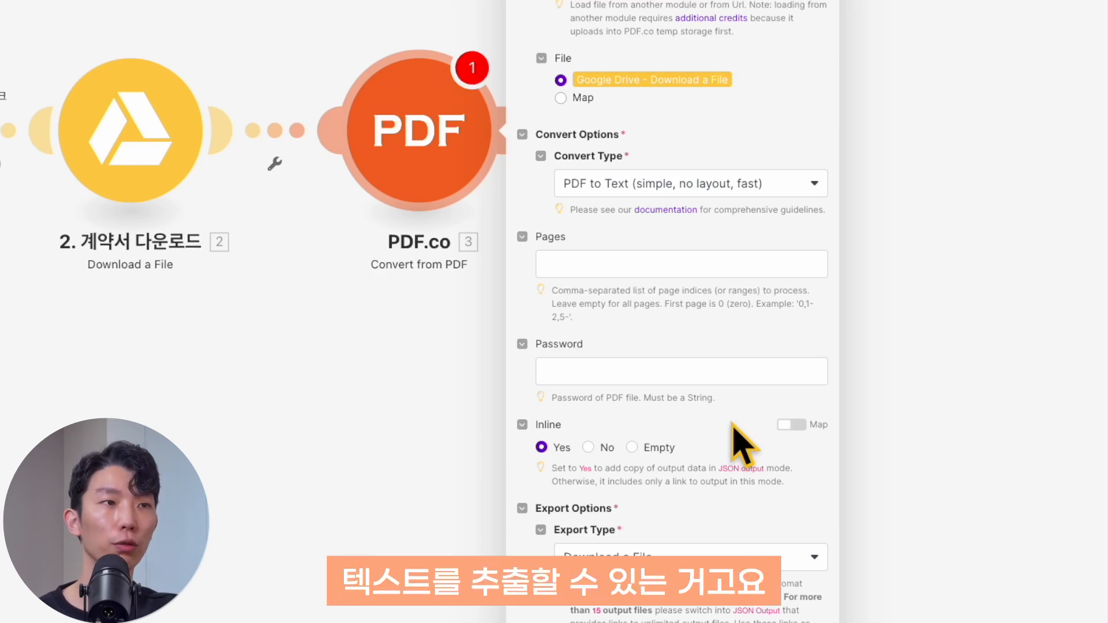
Step: Show the PDF.co module's advanced settings and set its execution mode to Sync
click(584, 602)
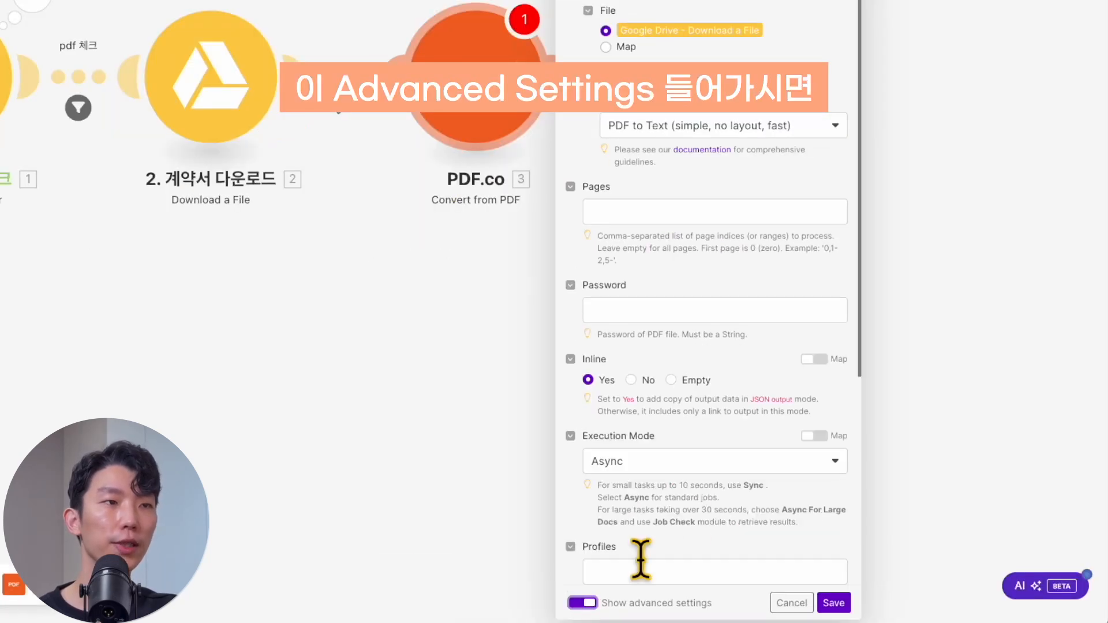
scroll(693, 520, down, 5)
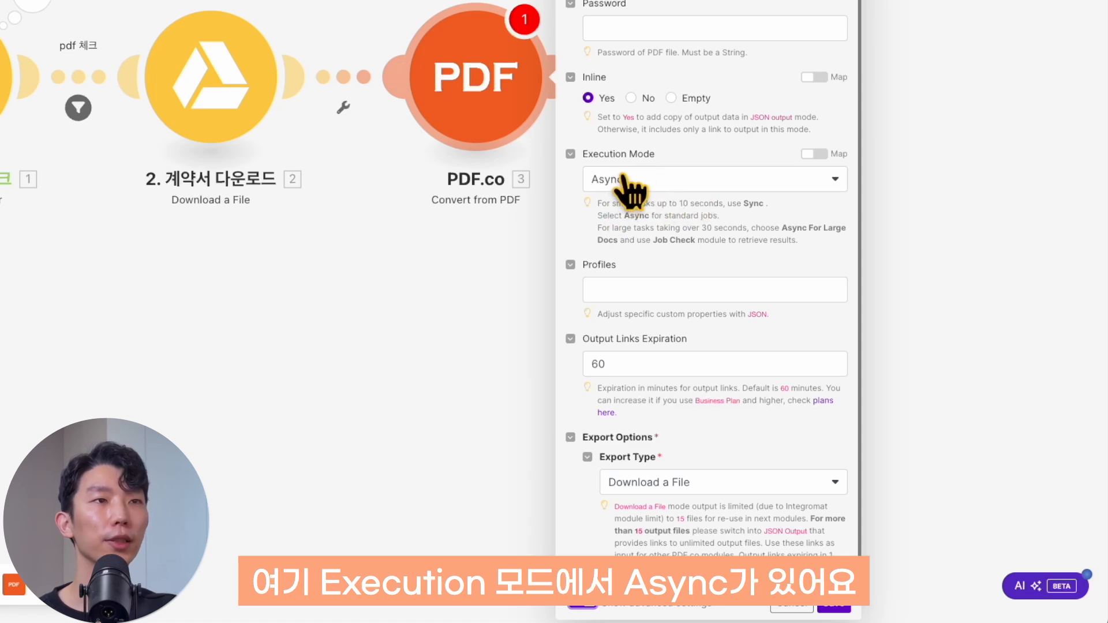
click(707, 176)
click(684, 226)
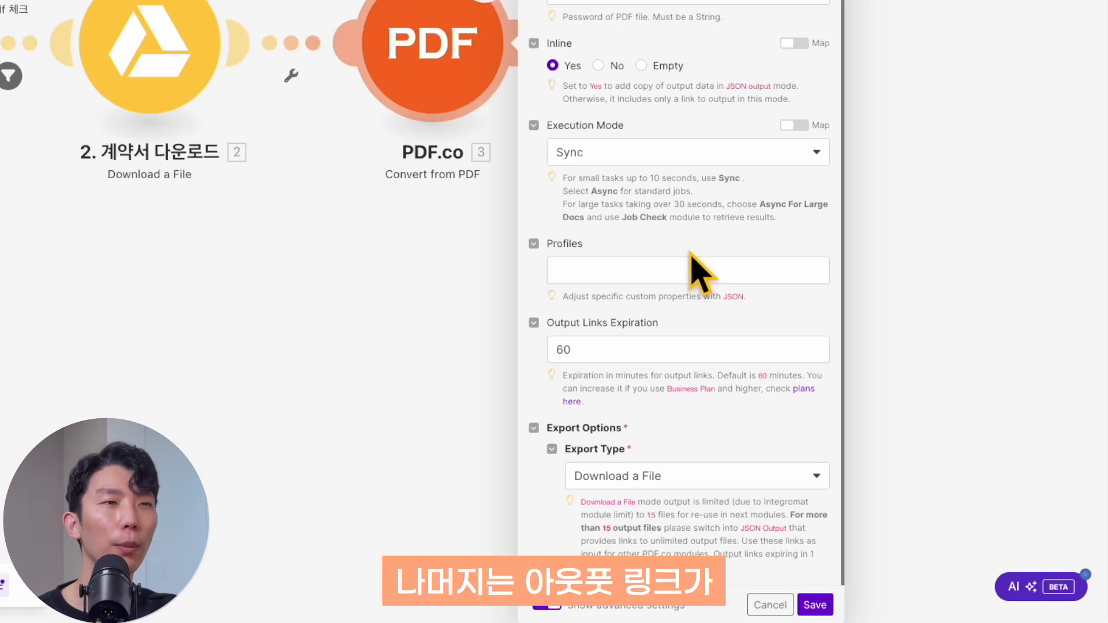
Step: Set the PDF.co module's export type to JSON Output and save the module settings
click(646, 351)
click(681, 332)
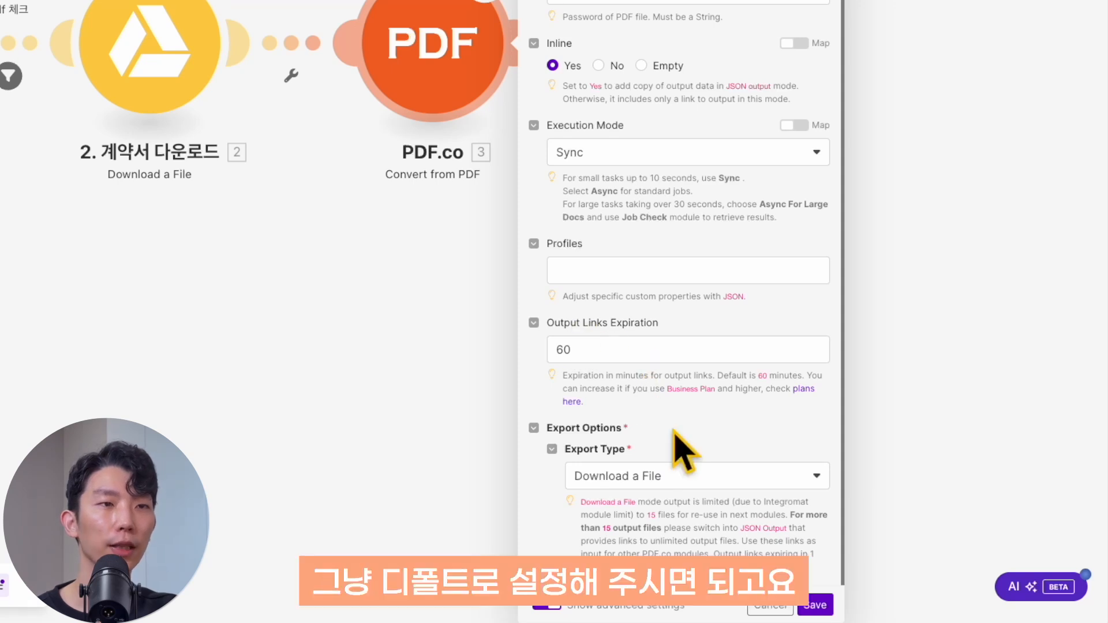
click(658, 485)
click(675, 499)
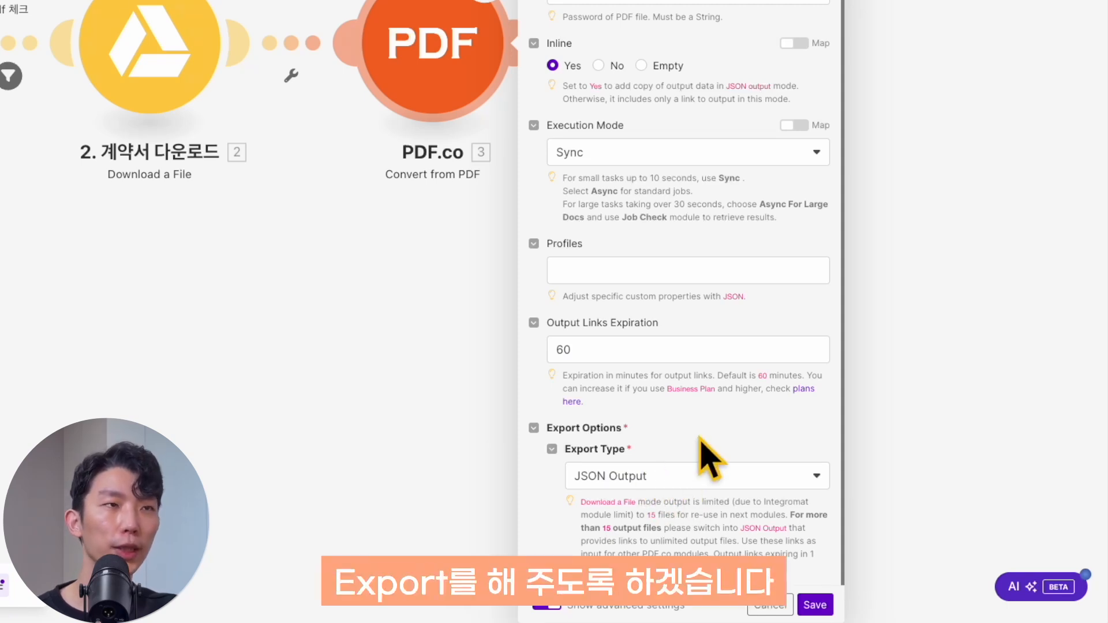
click(815, 605)
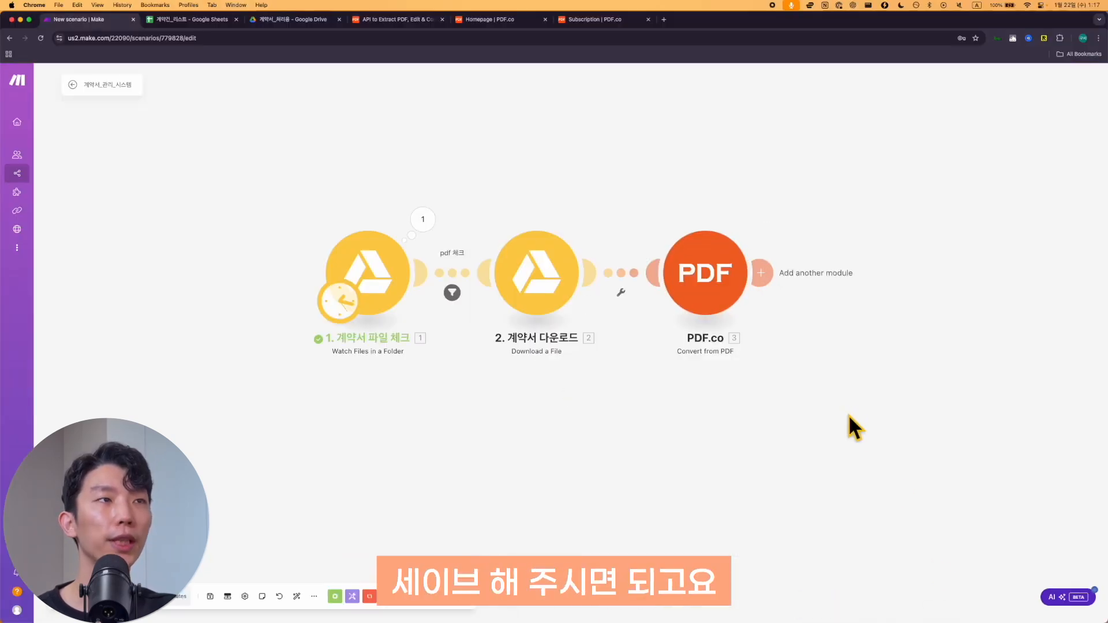
Step: Save the scenario with the configured PDF.co module
drag(849, 415, 798, 416)
key(super+s)
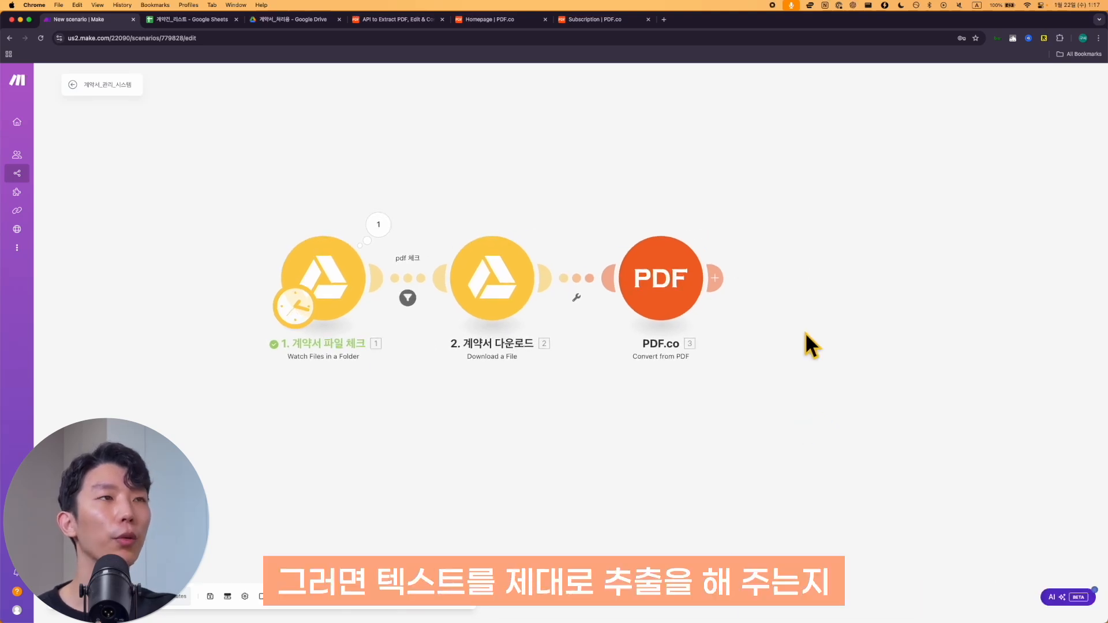
key(super+s)
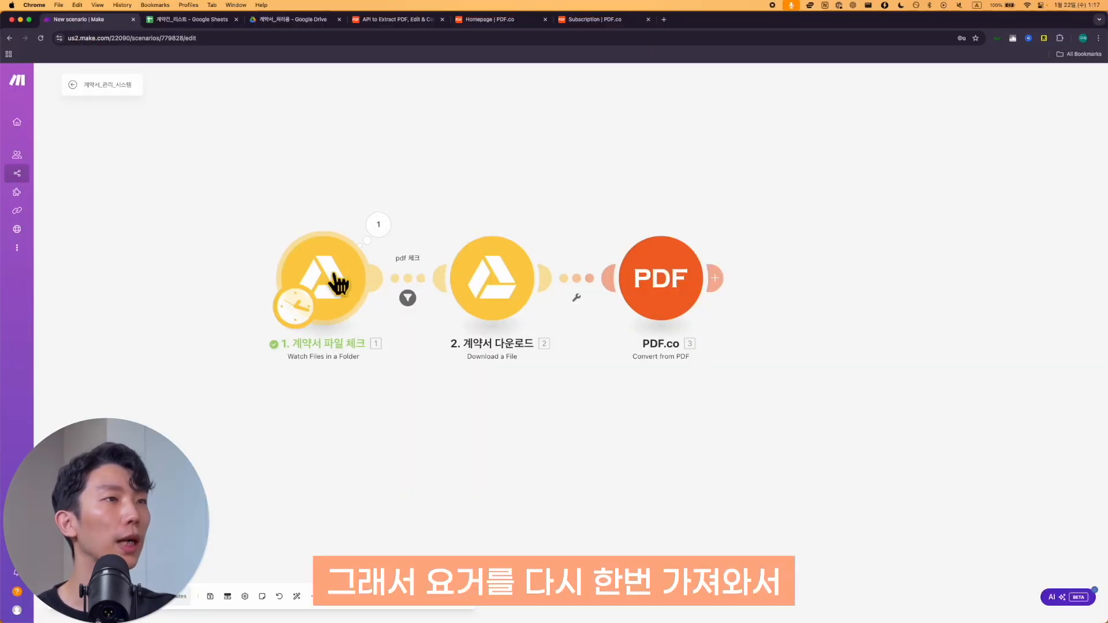
Step: Set the Watch Files in a Folder module to start from All files and run the scenario once
right_click(340, 283)
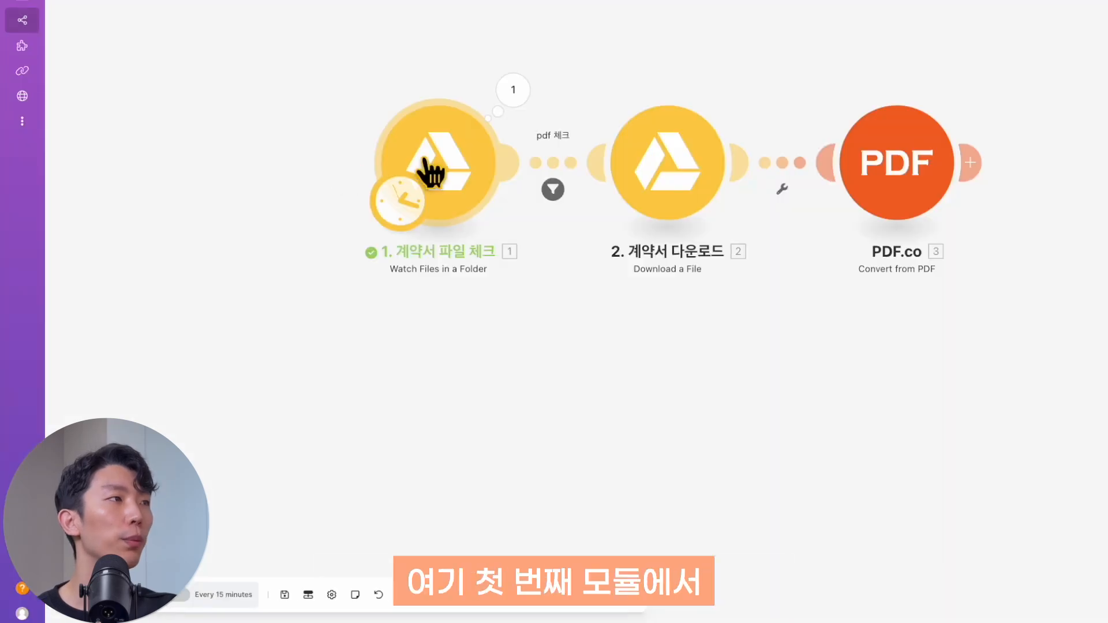
right_click(313, 278)
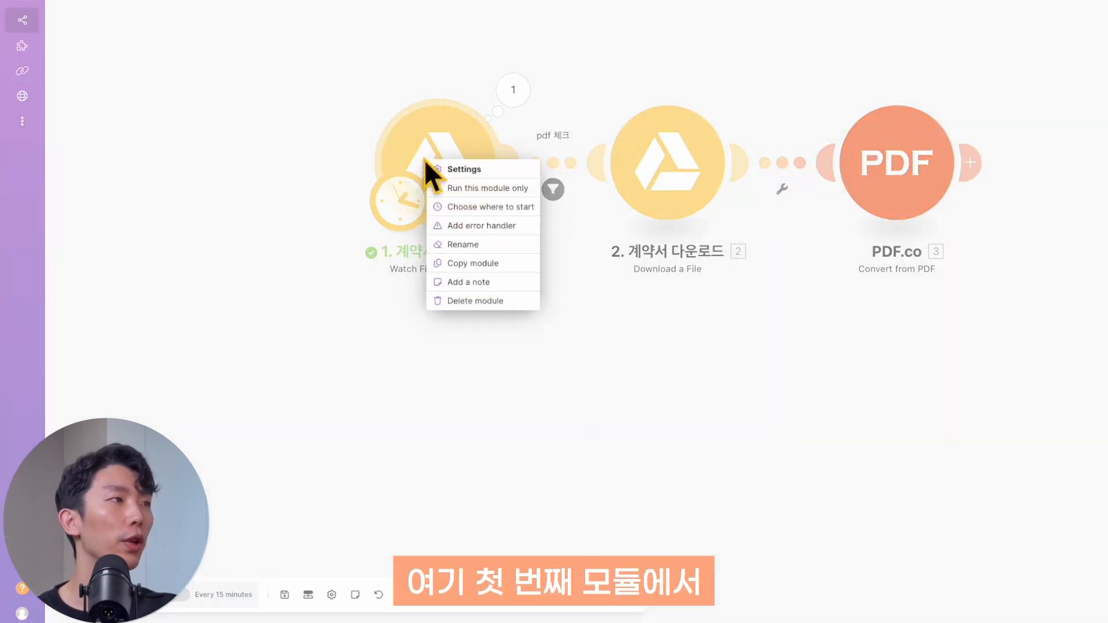
click(482, 206)
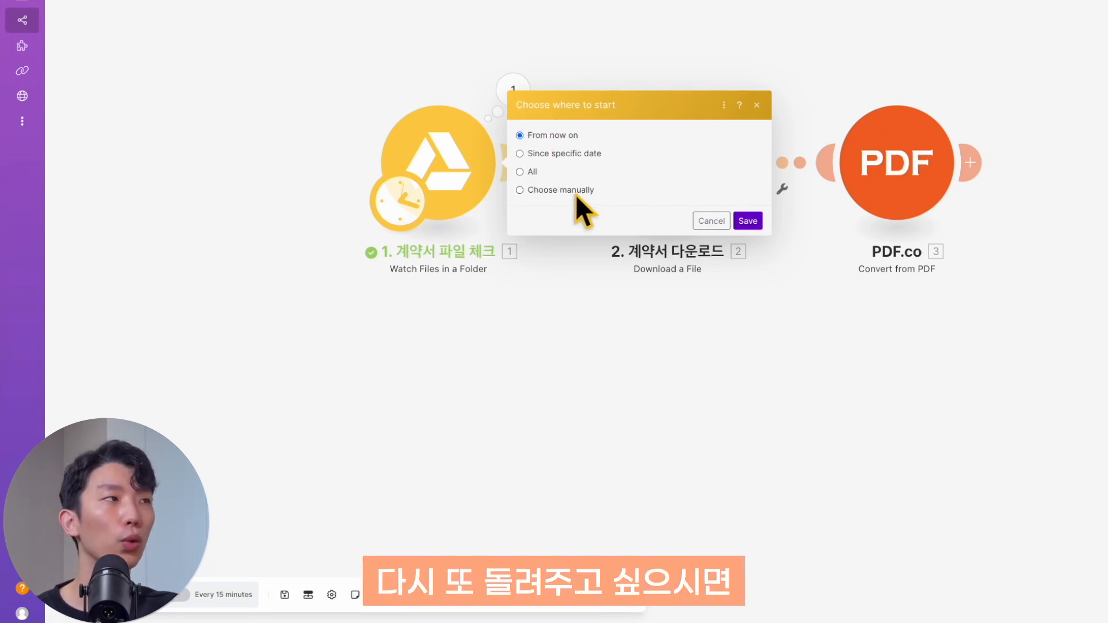
click(520, 172)
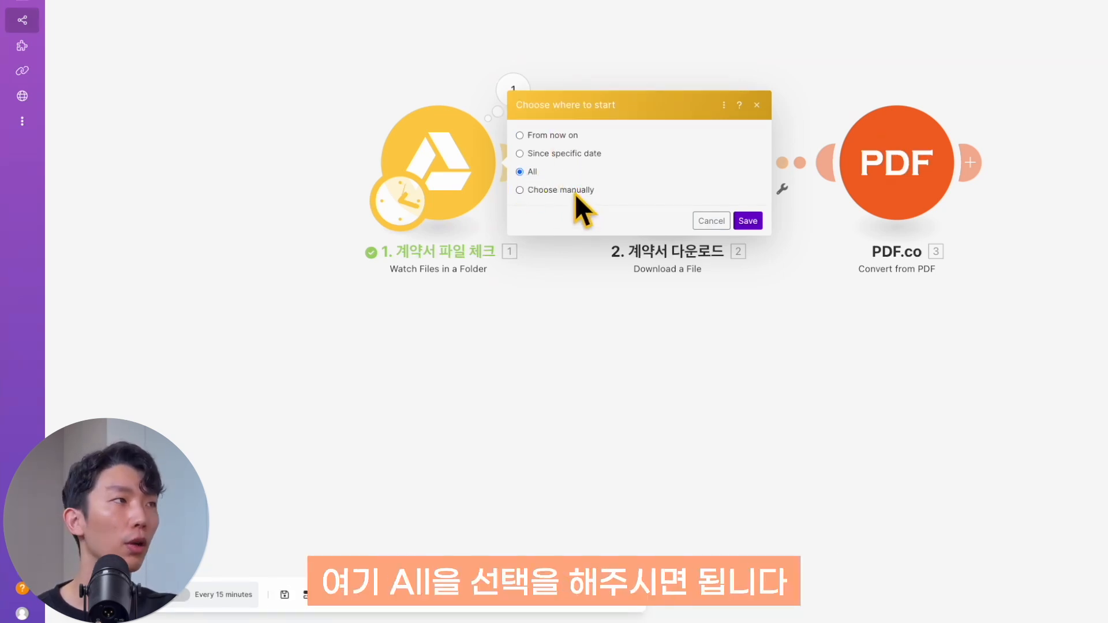
click(735, 219)
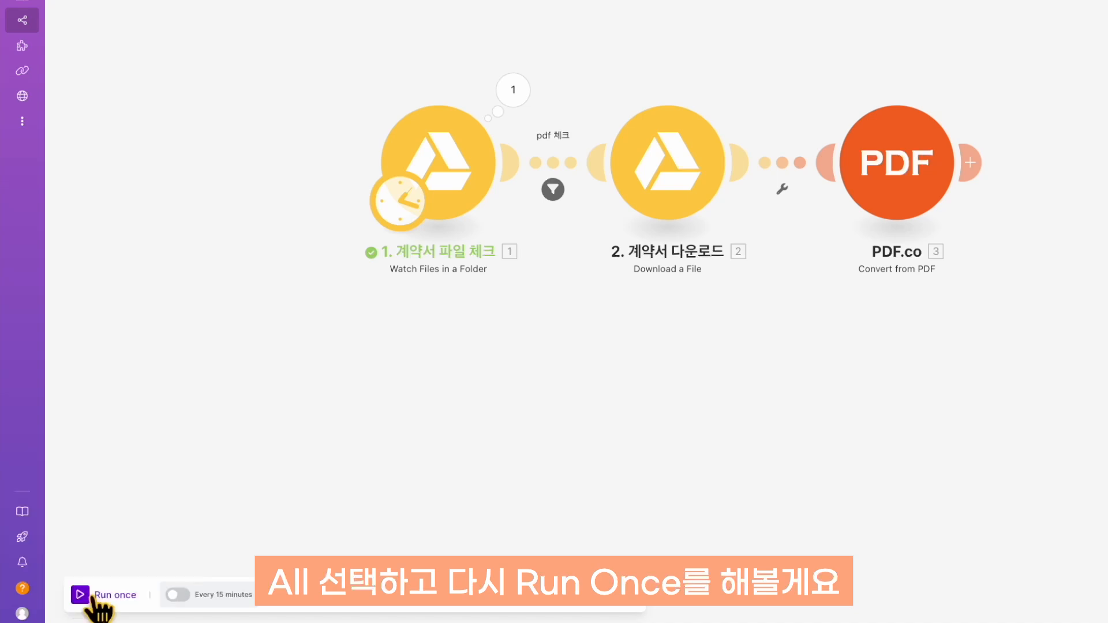
click(92, 595)
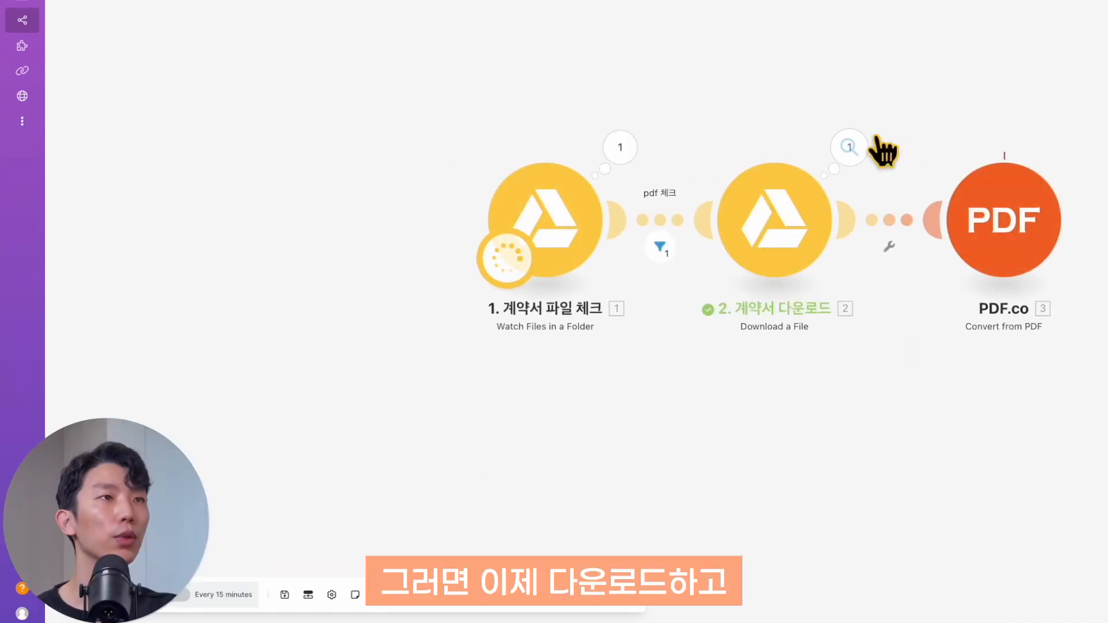
Step: Examine the PDF.co run's output bundle, including the extracted contract text in Body and the credits used
click(1000, 119)
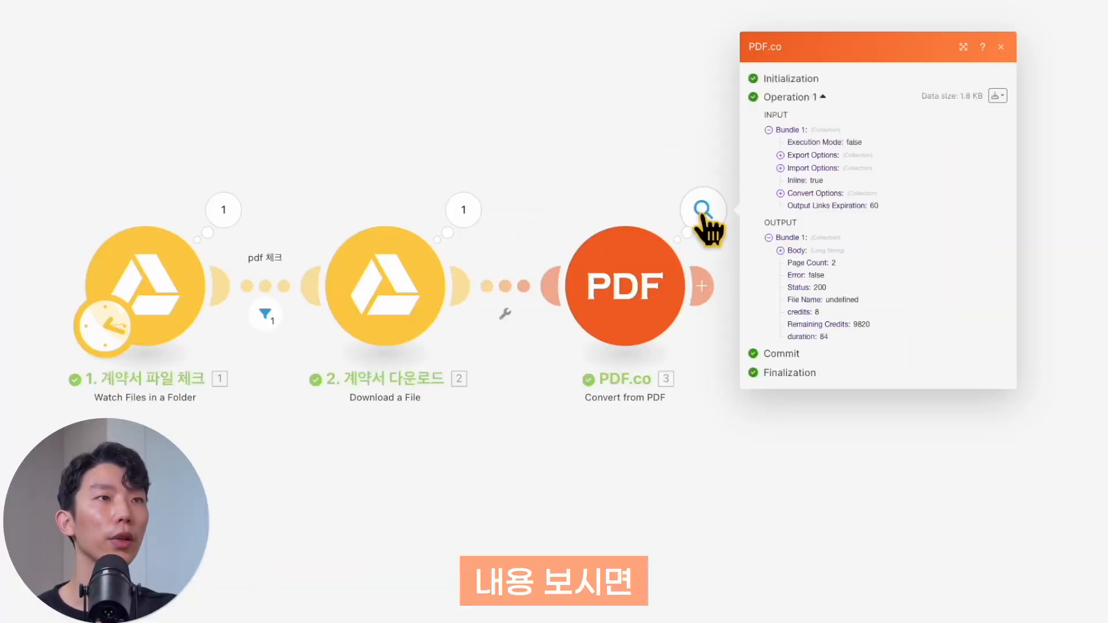
click(803, 249)
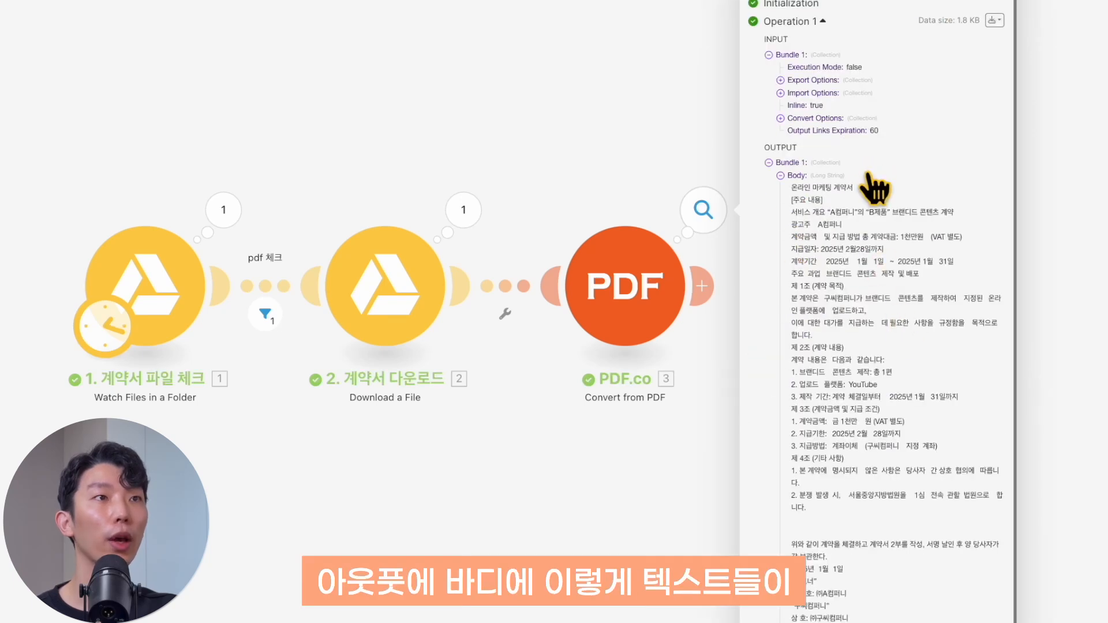
drag(866, 185, 879, 589)
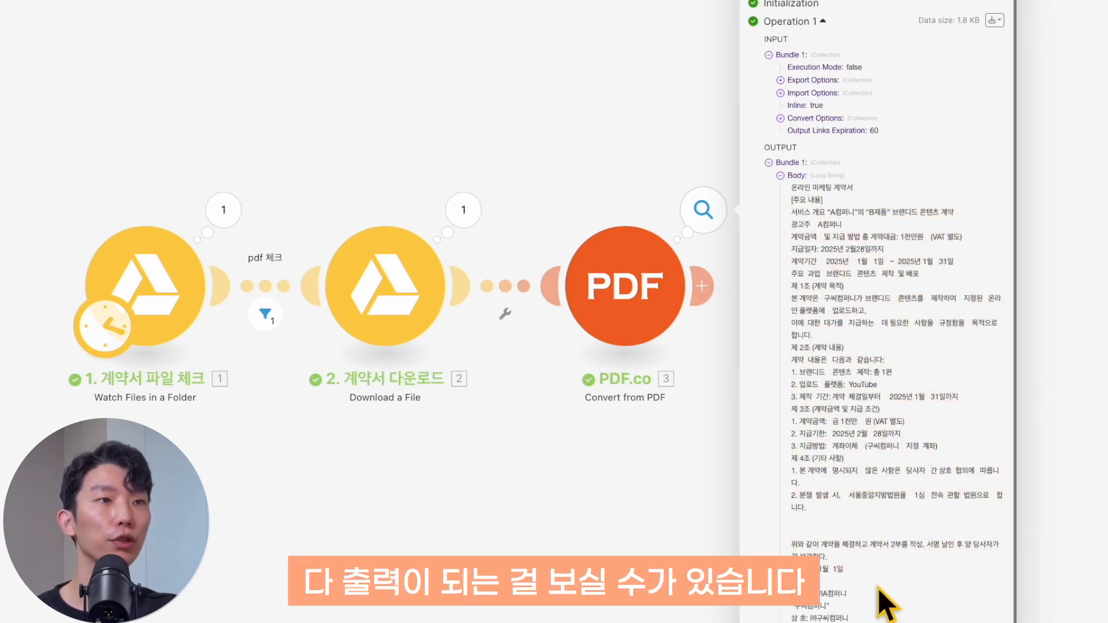
scroll(879, 587, down, 1)
scroll(885, 578, up, 1)
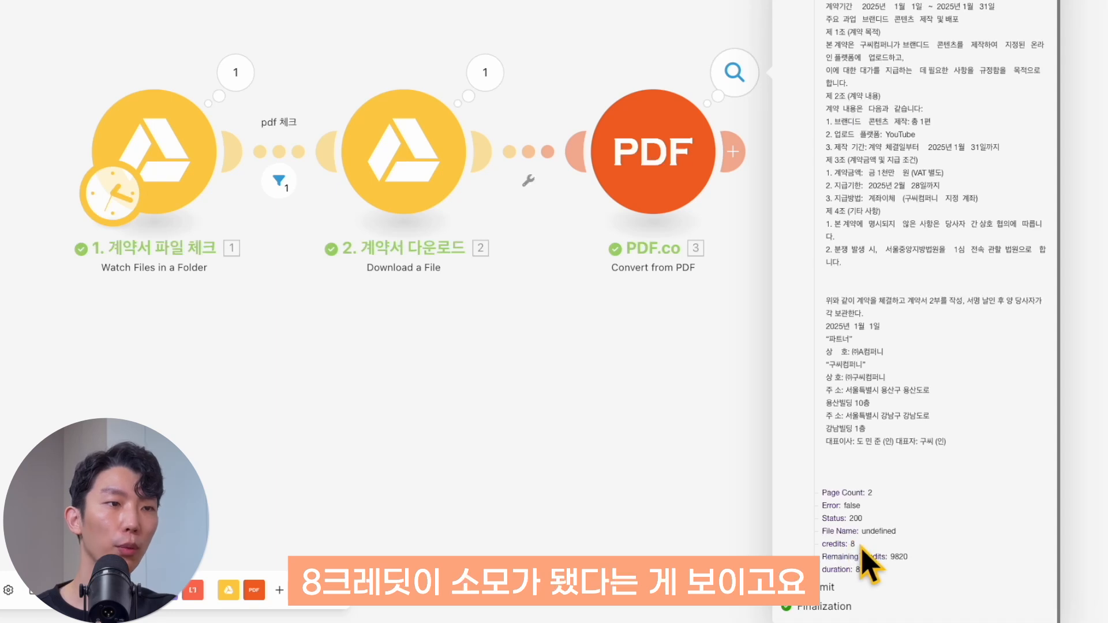
mouse_move(824, 556)
mouse_down()
mouse_move(914, 561)
mouse_move(821, 561)
mouse_up()
click(914, 562)
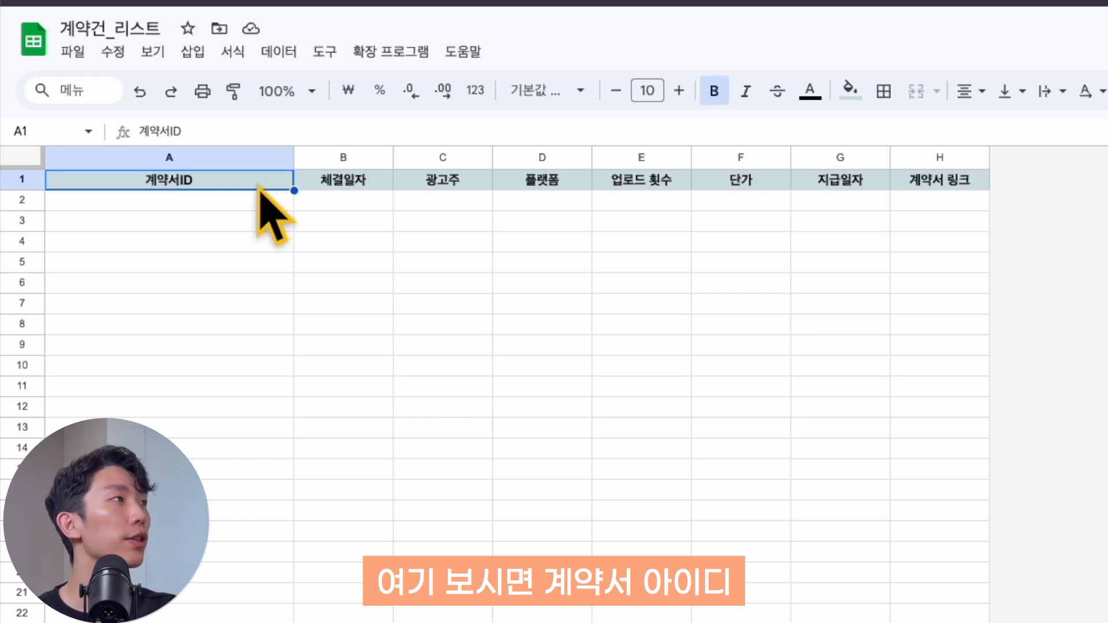
Step: Examine the header columns of the 계약건_리스트 spreadsheet, from 계약서ID to 계약서 링크, to identify the fields needed from each contract
click(387, 184)
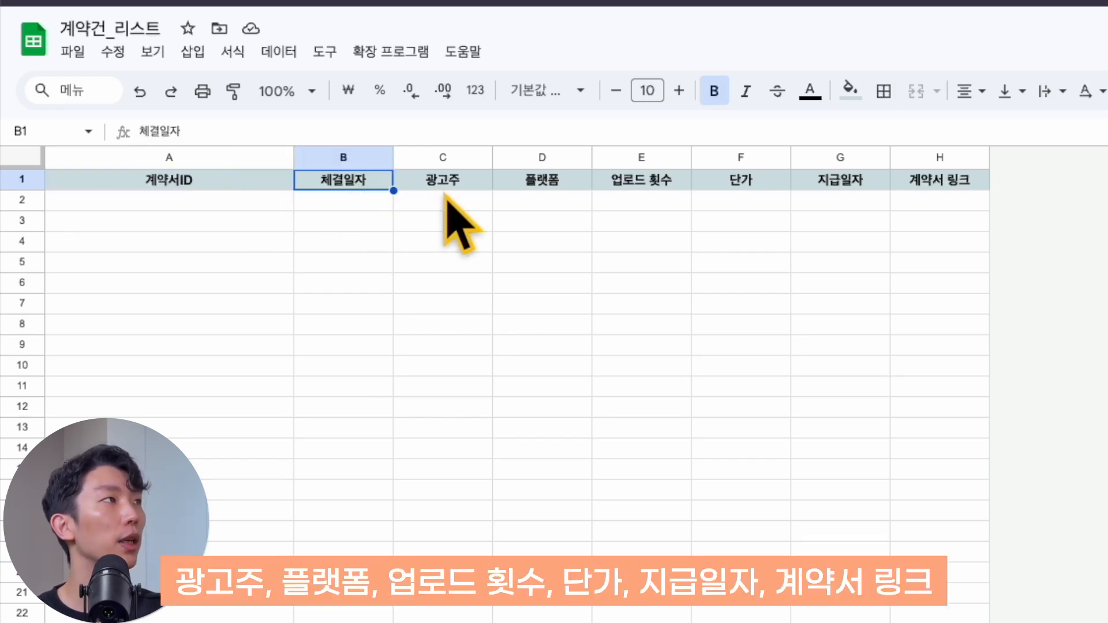
click(479, 184)
click(551, 184)
click(652, 184)
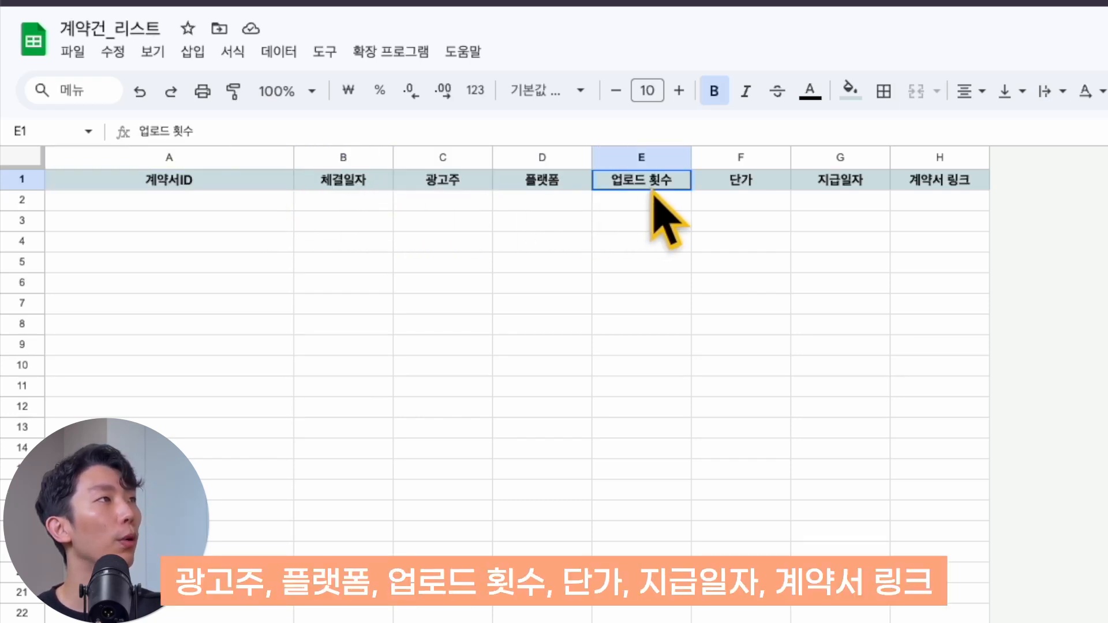
click(764, 185)
click(846, 186)
click(980, 185)
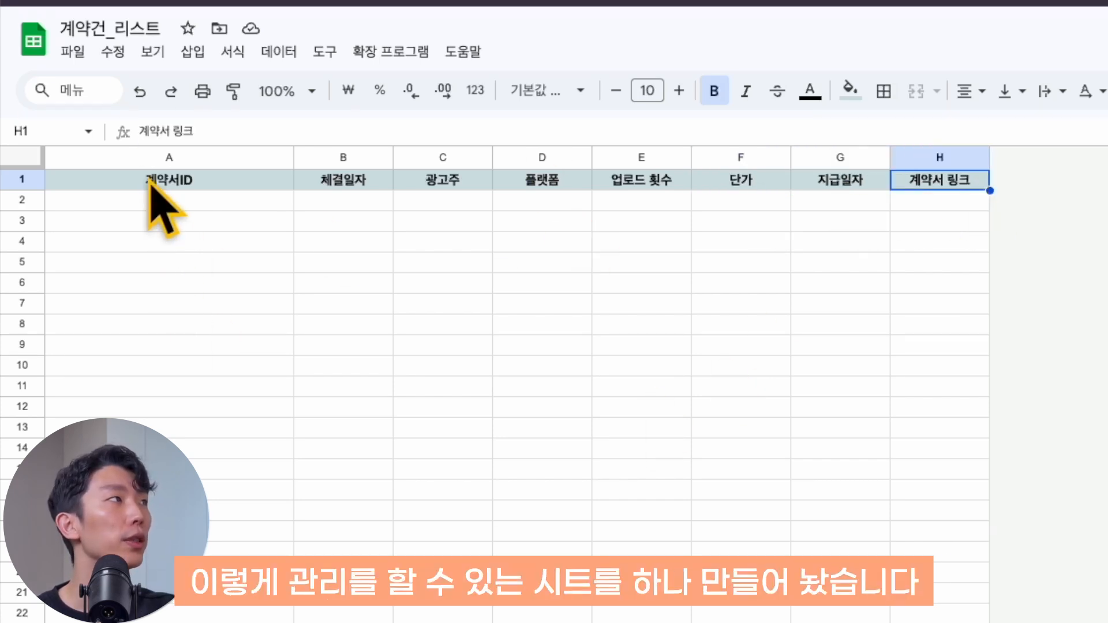
click(240, 221)
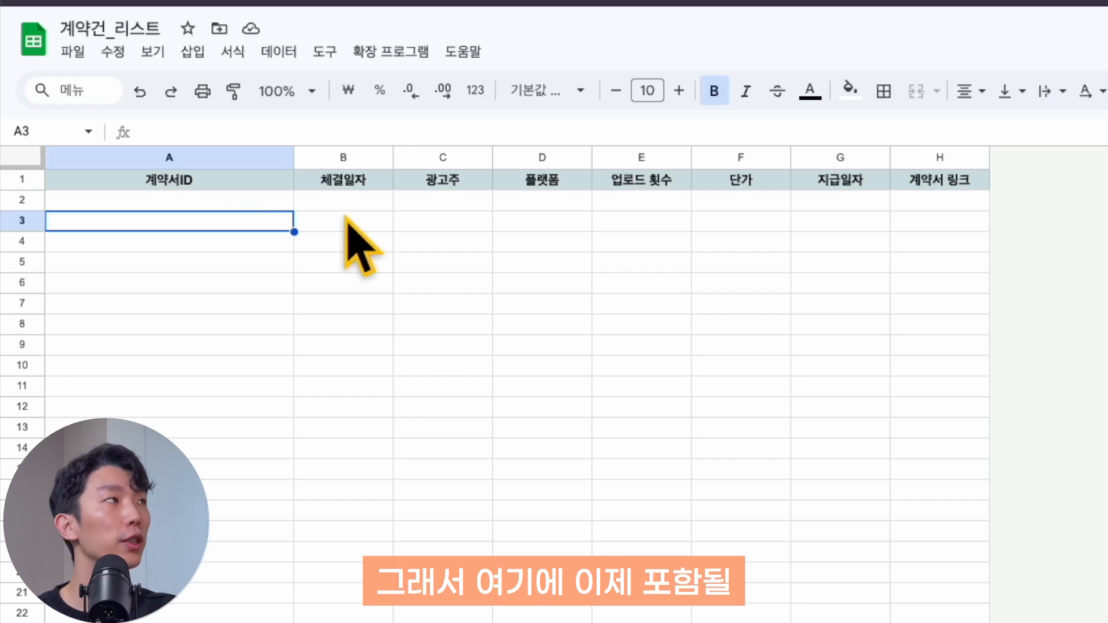
click(292, 183)
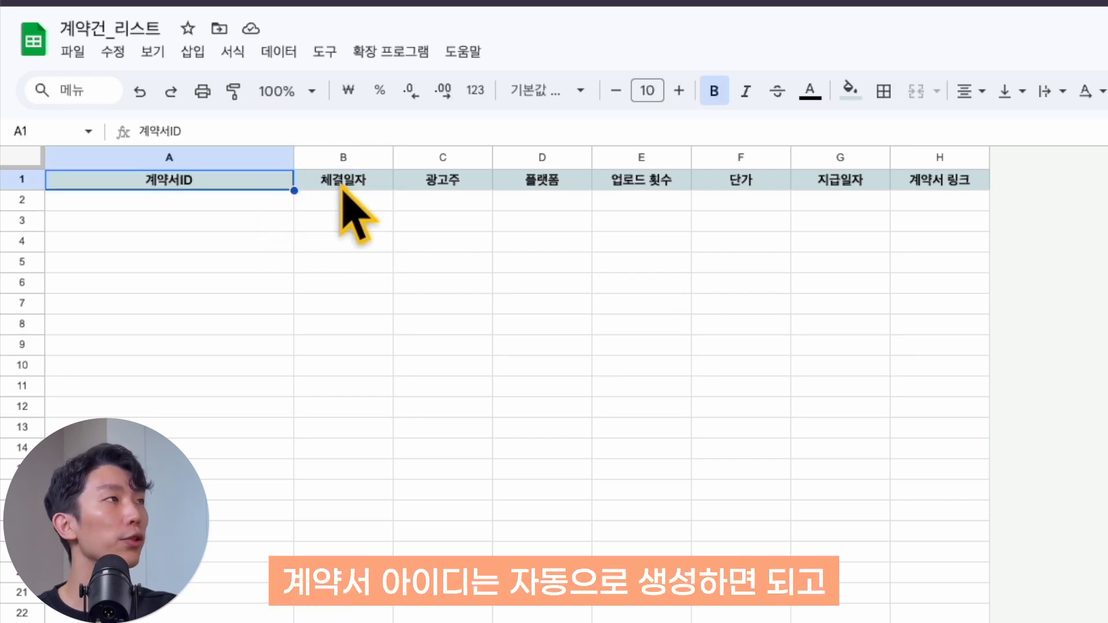
drag(341, 187, 948, 186)
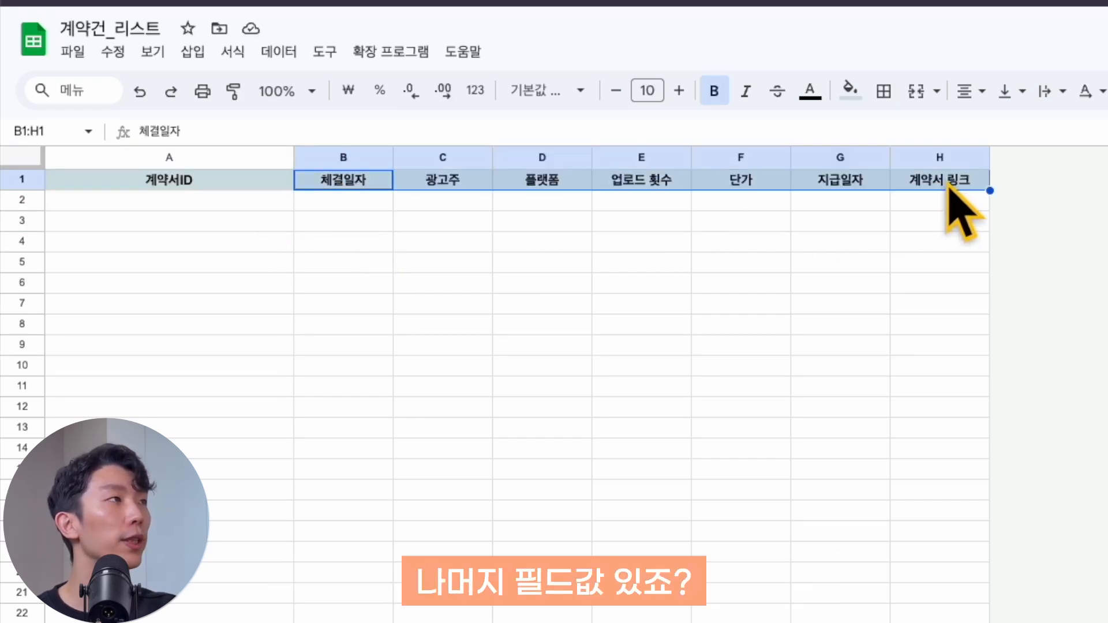
click(842, 185)
click(943, 183)
drag(858, 183, 343, 180)
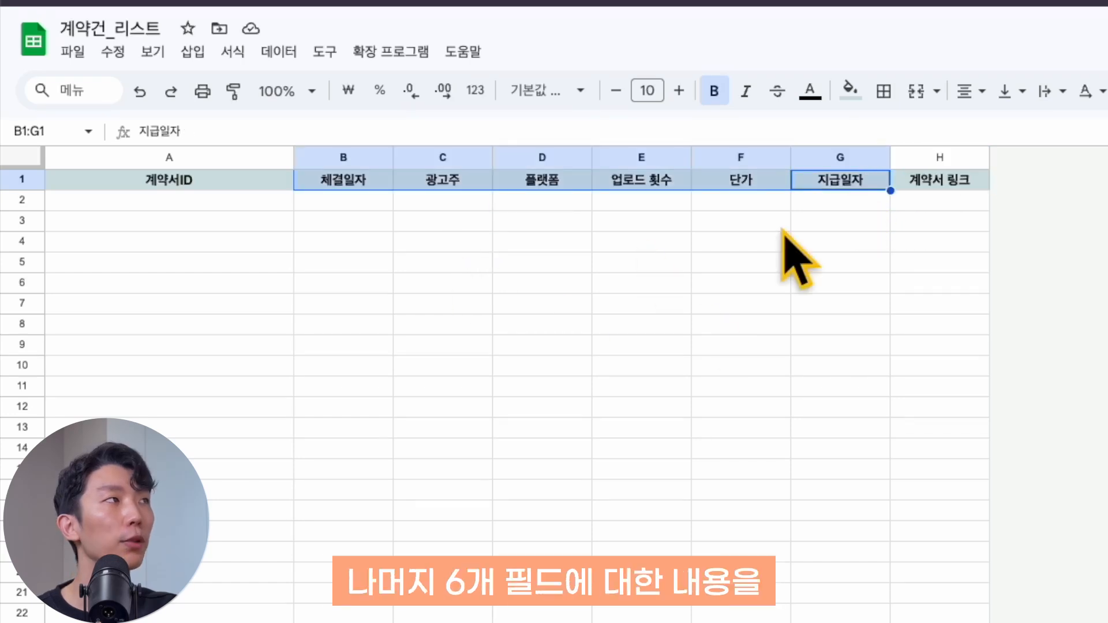
click(363, 209)
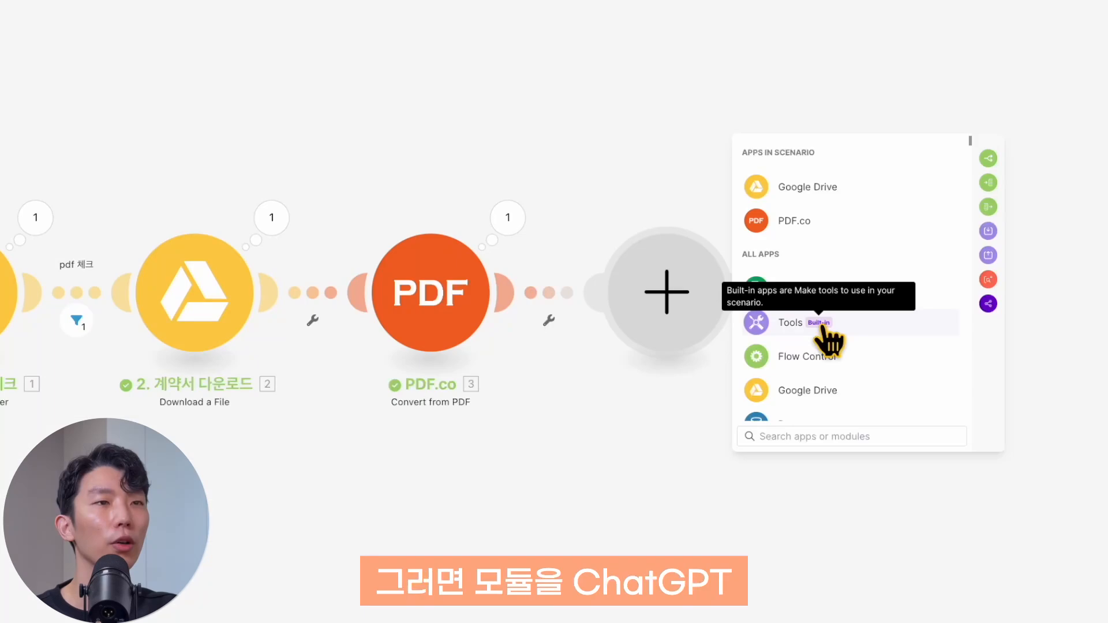
Step: Add the OpenAI Create a Completion (Prompt) (GPT and o1 Models) module after the PDF.co module
text(chat)
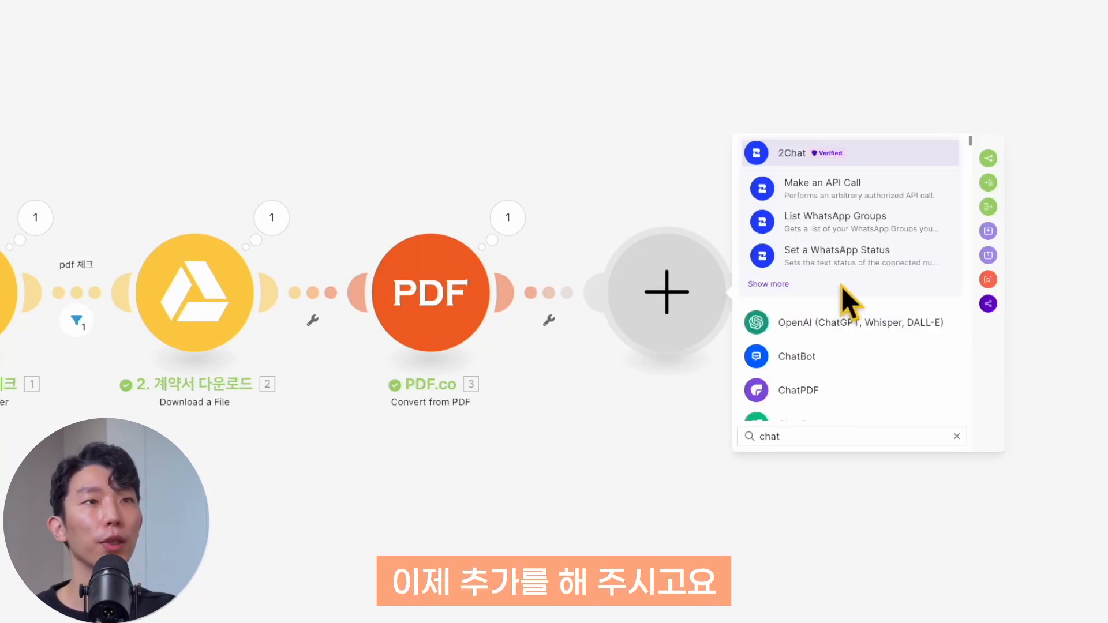
click(846, 323)
scroll(848, 329, down, 2)
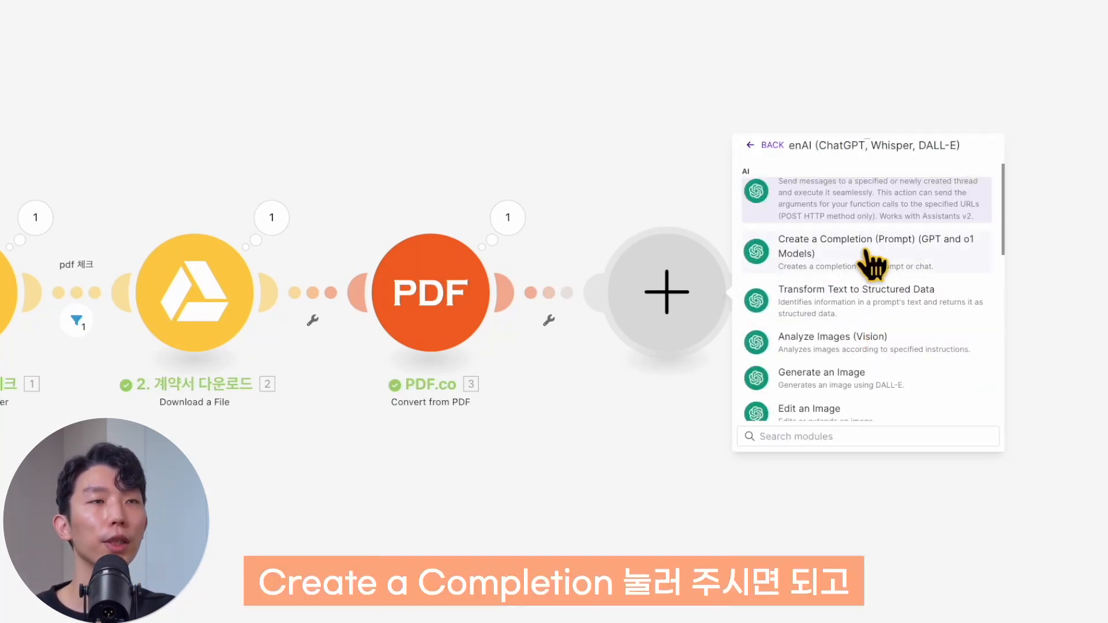
click(873, 265)
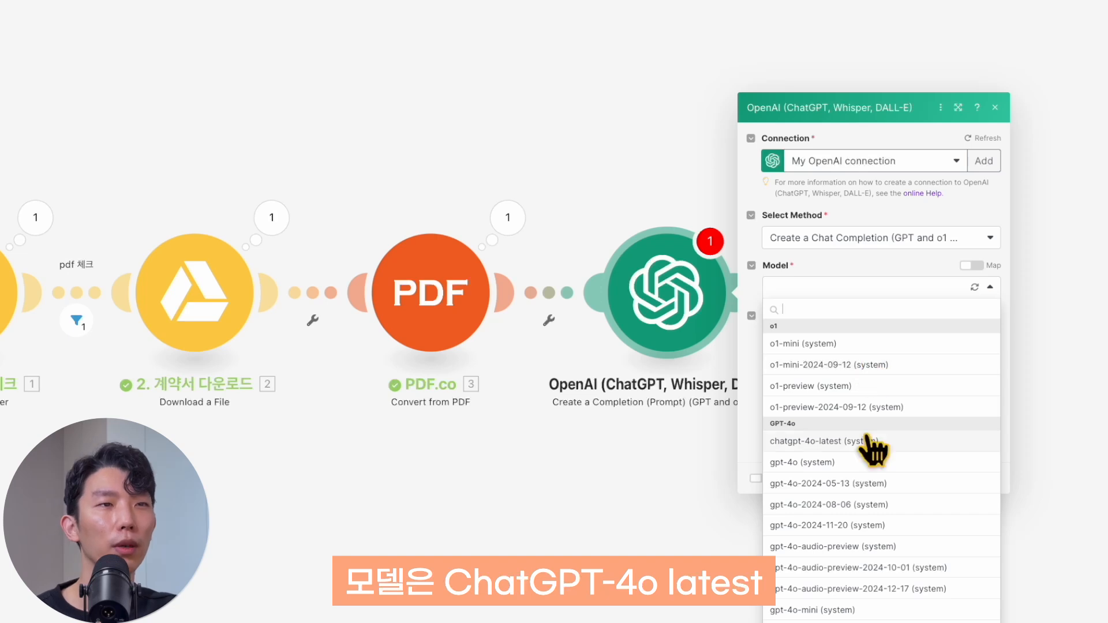
Step: Set the OpenAI module's model to chatgpt-4o-latest and its max completion tokens to 4096
click(868, 441)
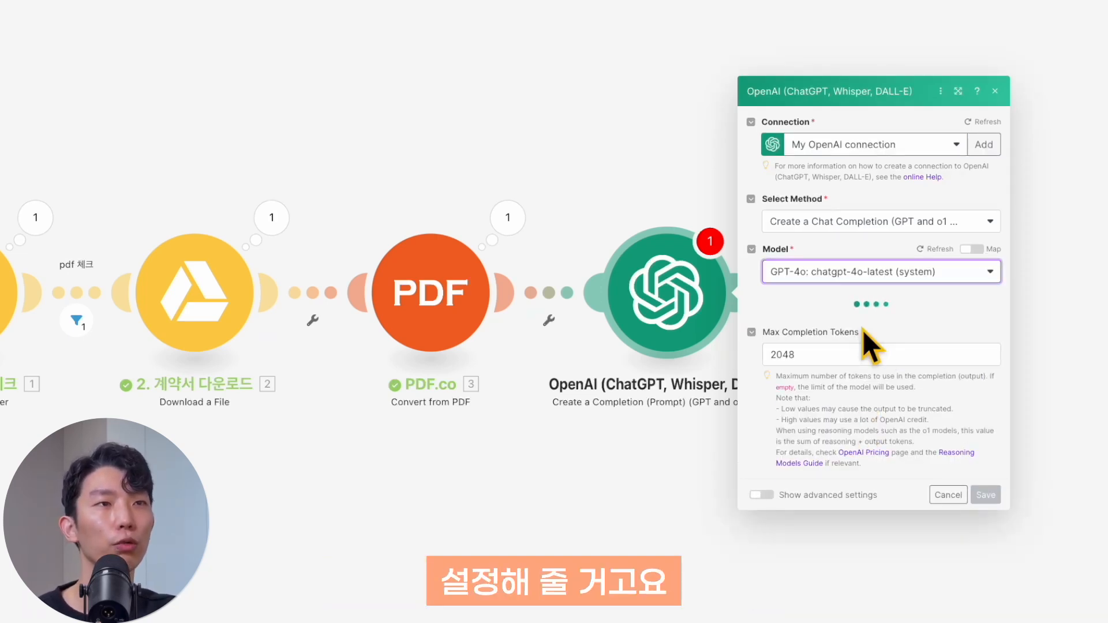
double_click(866, 356)
text(4096)
key(Escape)
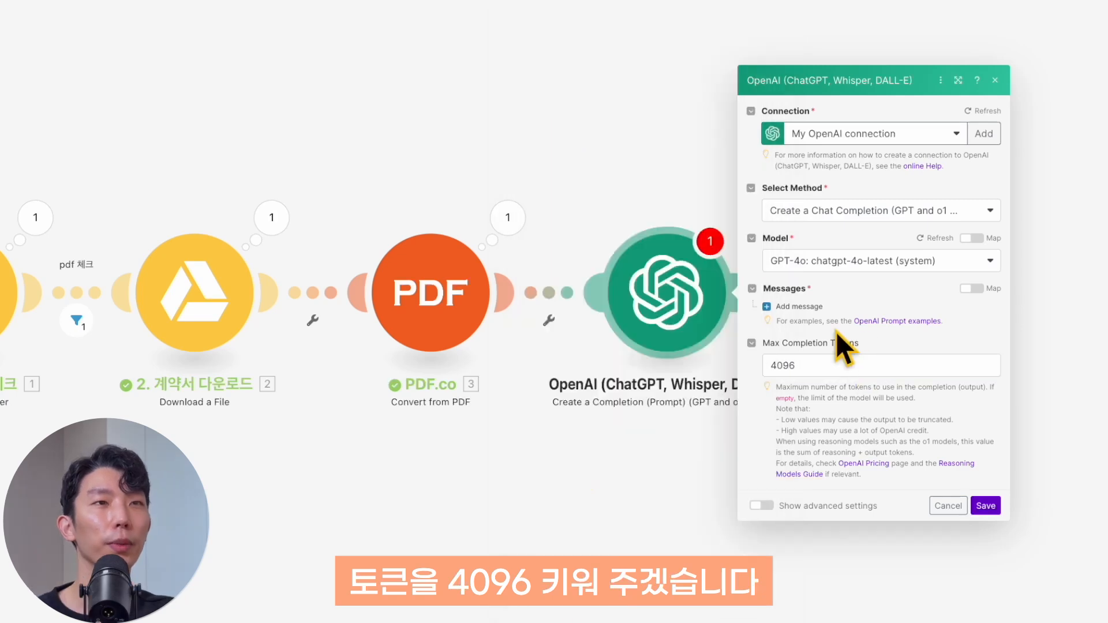
Step: Add a first message with the Developer / System role and the text "당신은 유용하고 똑똑한 데이터 추출 조수입니다."
click(802, 307)
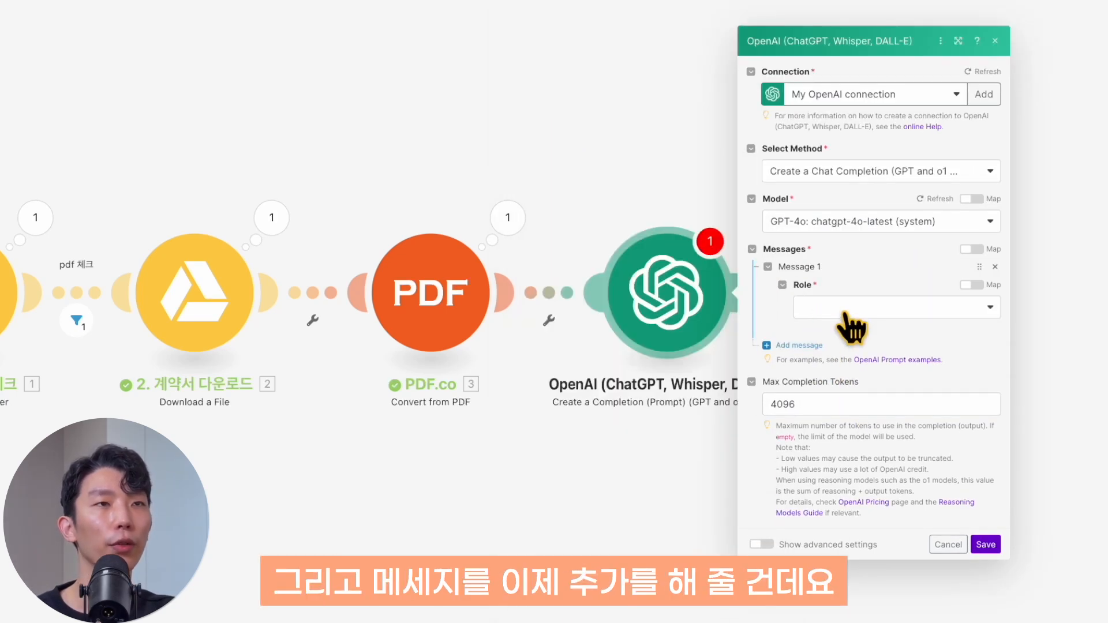
click(844, 313)
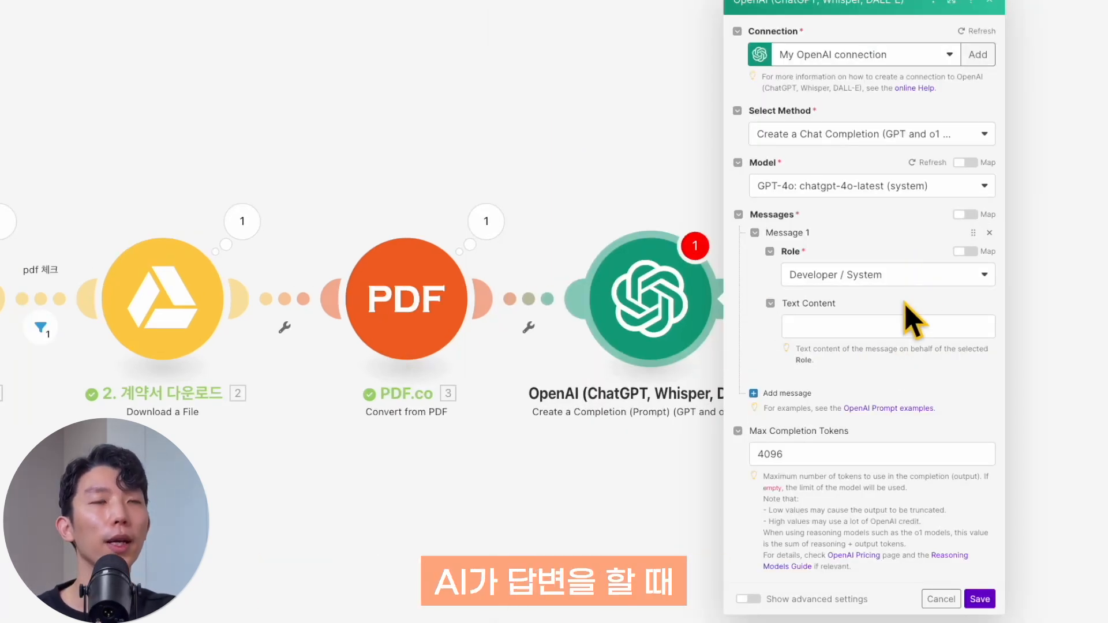
click(902, 305)
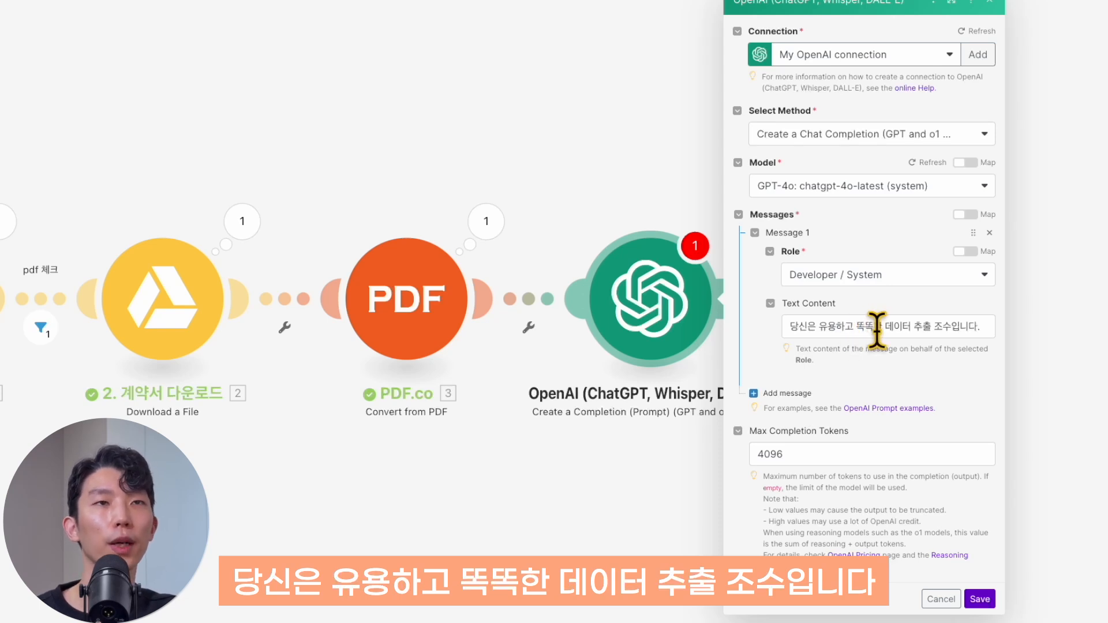
Step: Add a User message and paste the prompt that extracts 체결일자, 광고주, 플랫폼, 업로드 횟수, 단가 and 지급일자 from the contract text as JSON
click(786, 394)
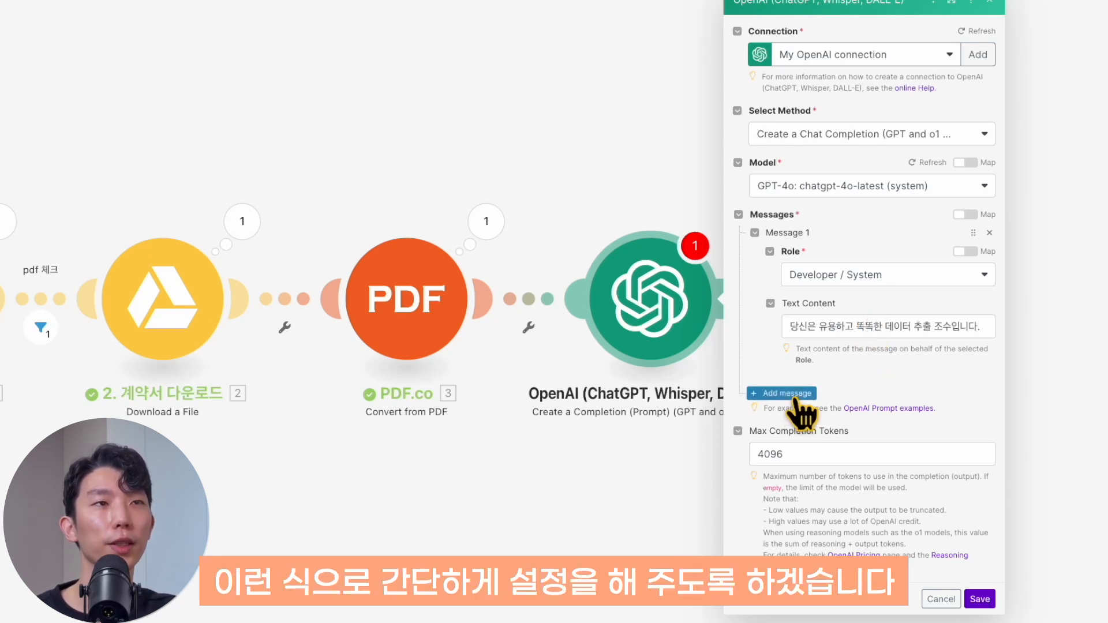
click(879, 420)
click(882, 459)
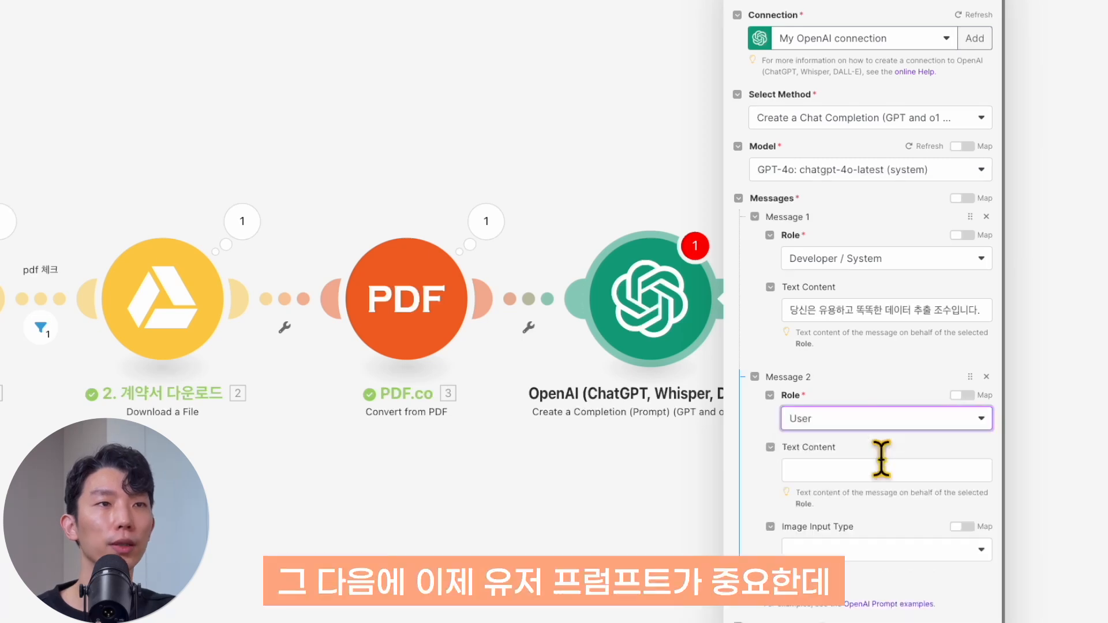
click(870, 471)
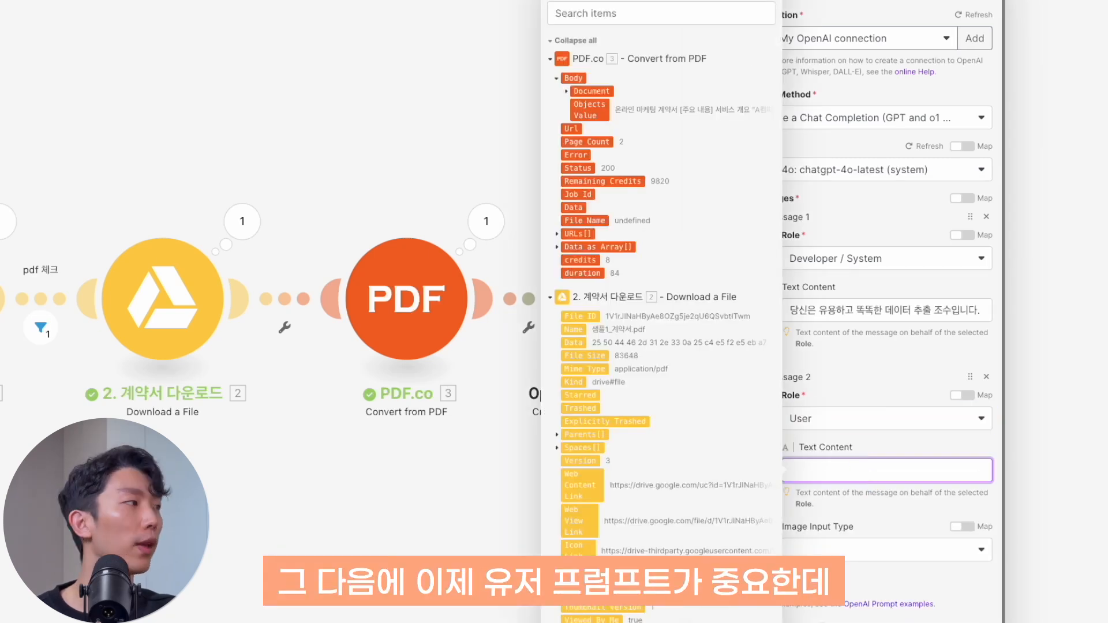
key(Escape)
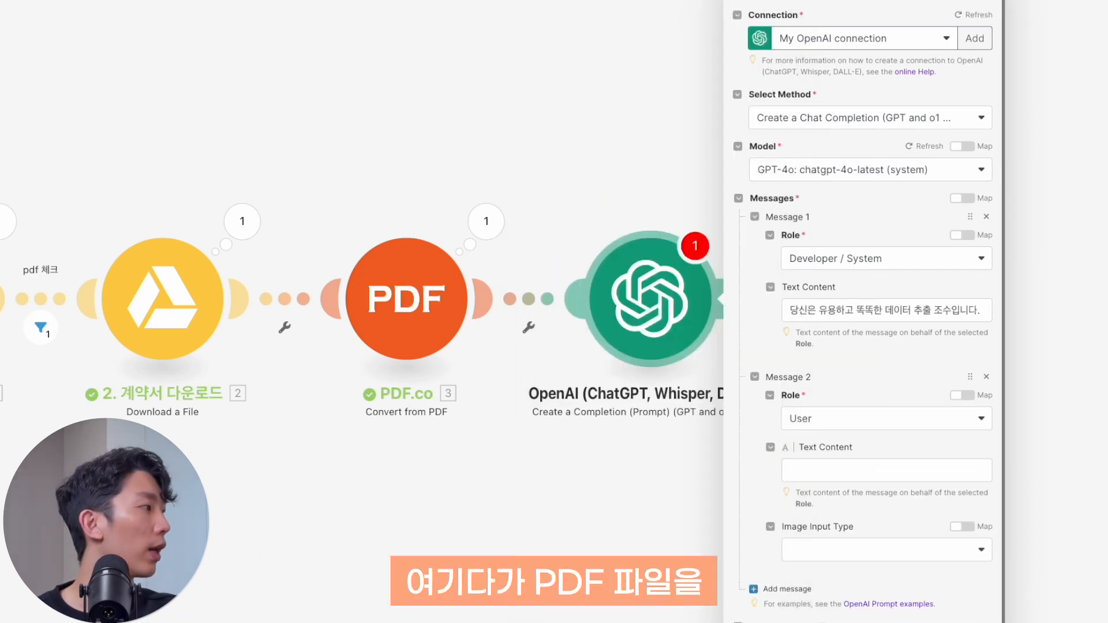
click(873, 466)
key(ctrl+v)
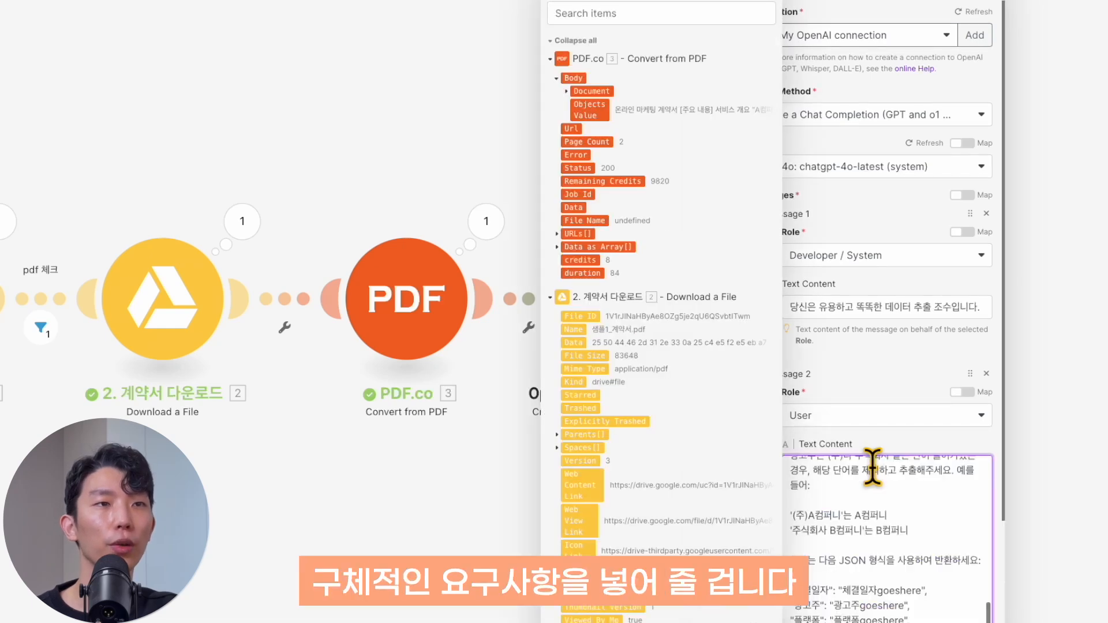
key(Escape)
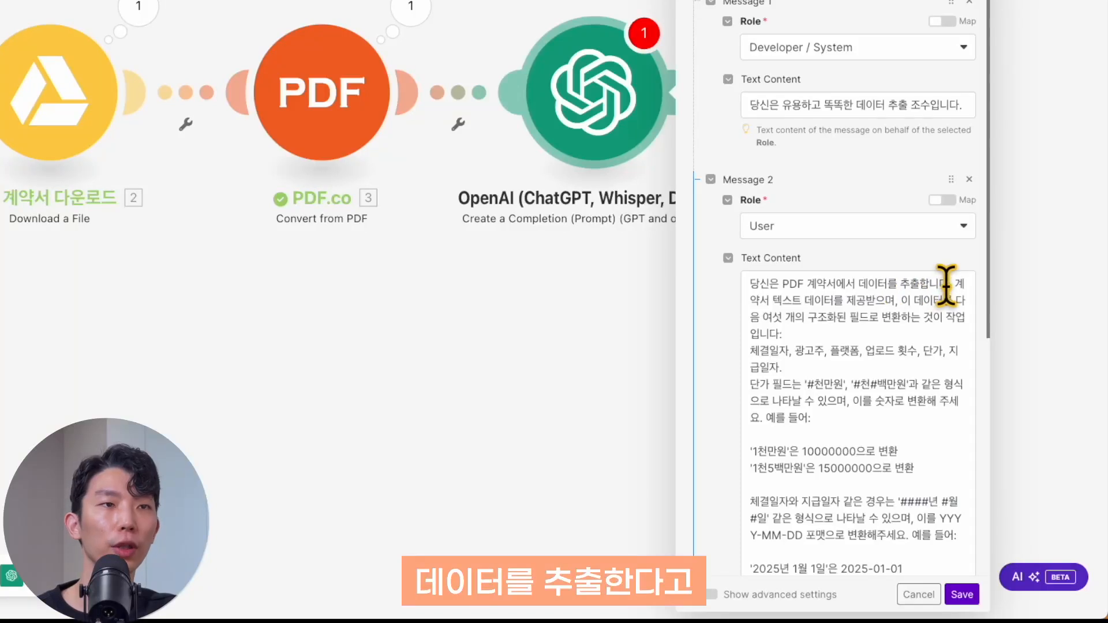
Step: Insert a blank line in the User prompt between the list of six fields and the 단가 conversion rule
scroll(868, 311, down, 1)
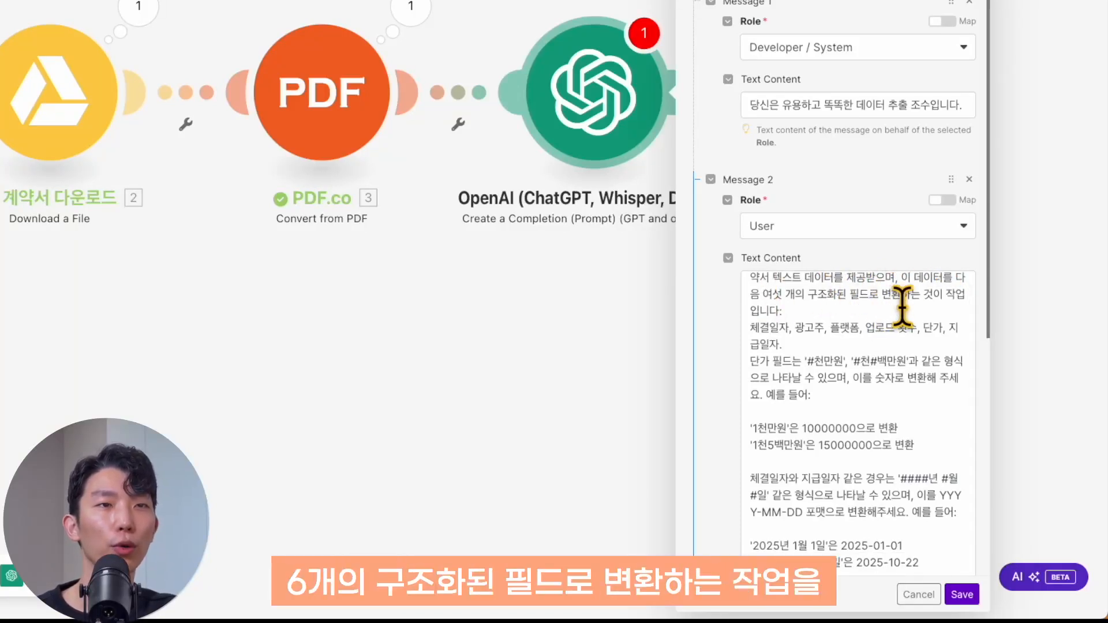
scroll(886, 317, down, 2)
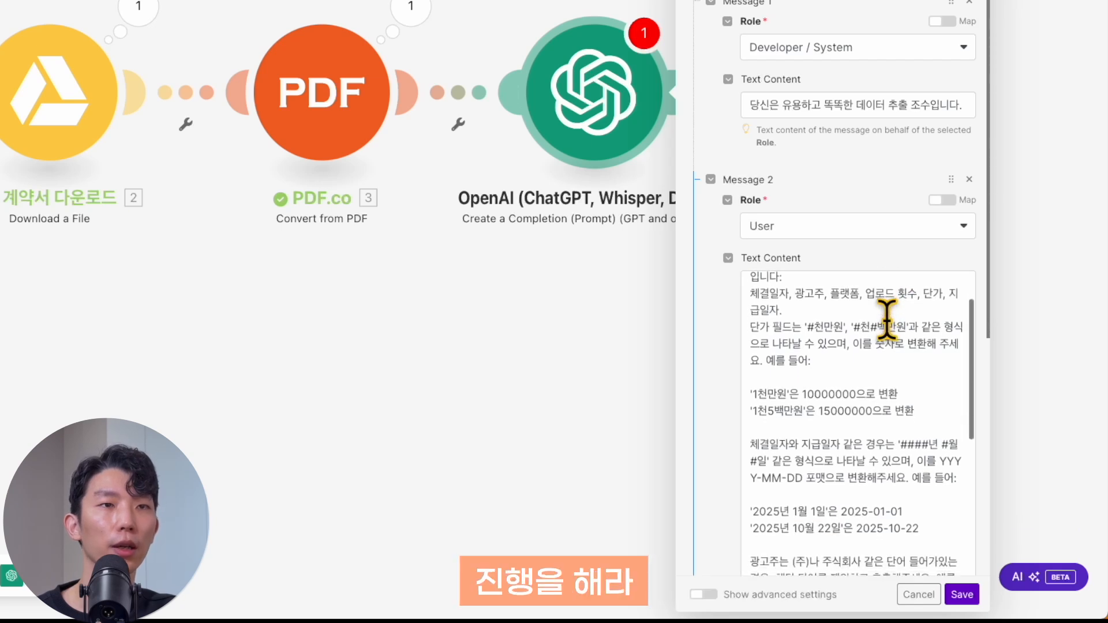
click(792, 309)
key(Return)
scroll(835, 360, down, 1)
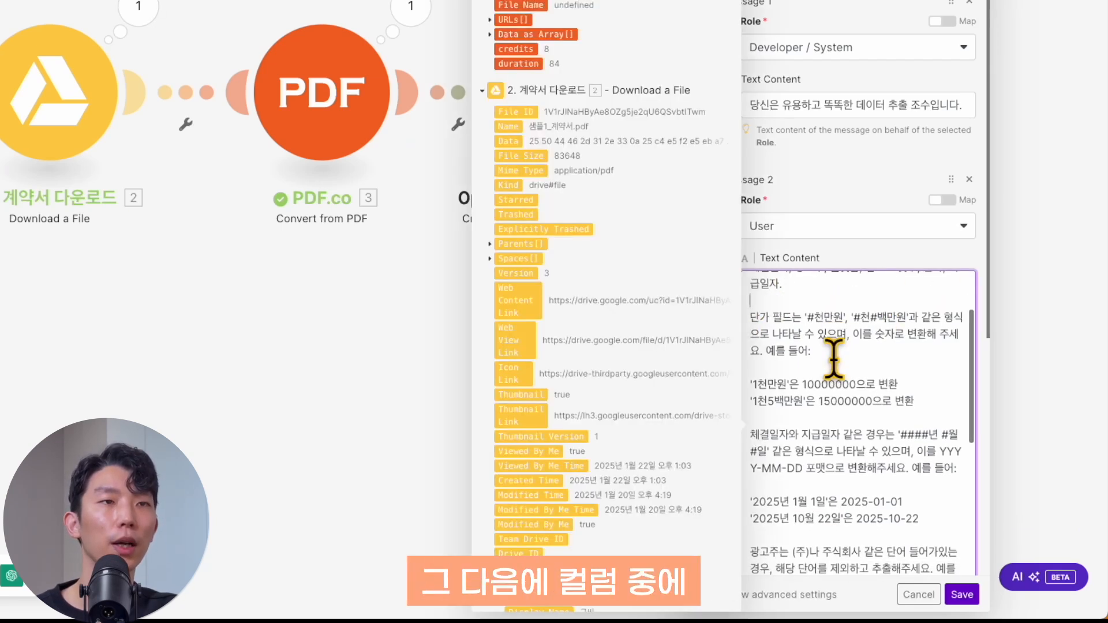
click(868, 267)
scroll(870, 333, down, 1)
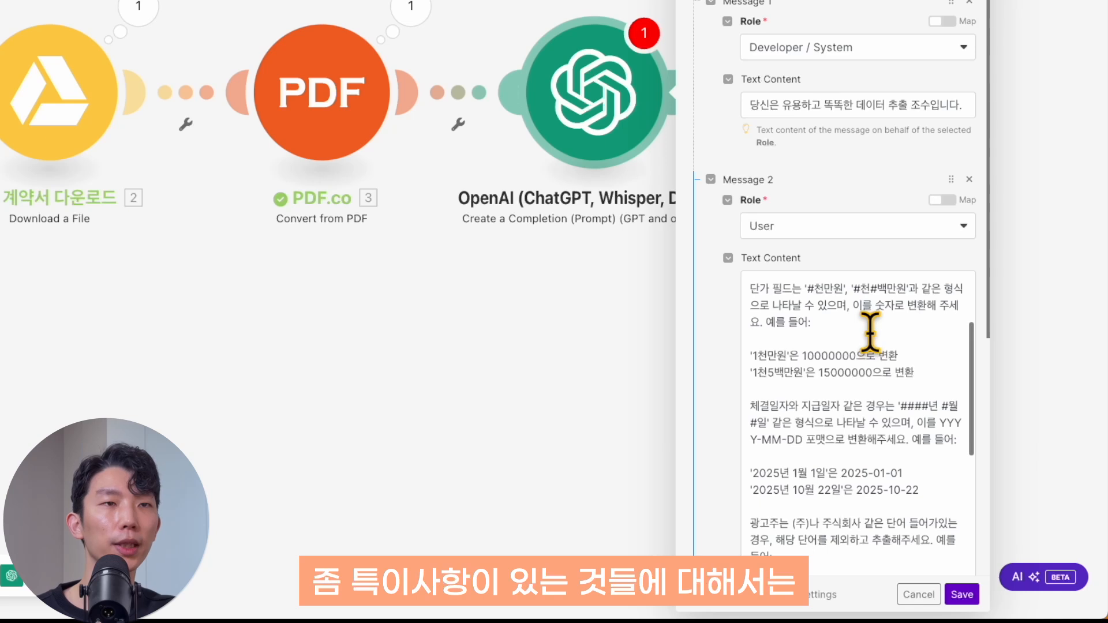
Step: Examine the User prompt's rules for 단가 numbers, YYYY-MM-DD dates, 광고주 names and the JSON output structure
scroll(871, 332, up, 1)
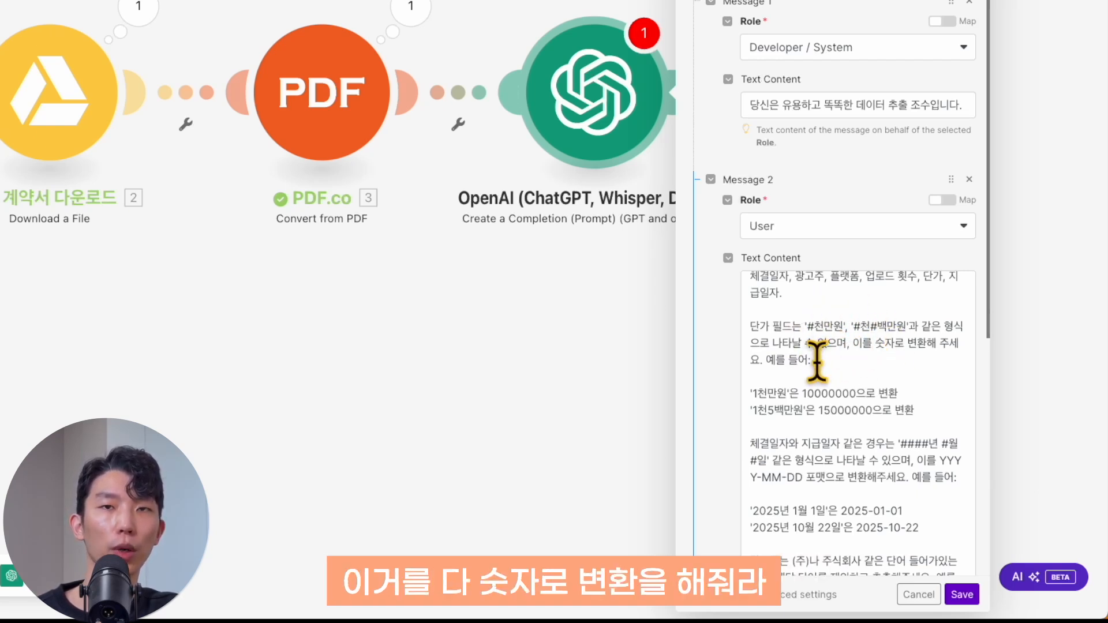
scroll(817, 361, down, 1)
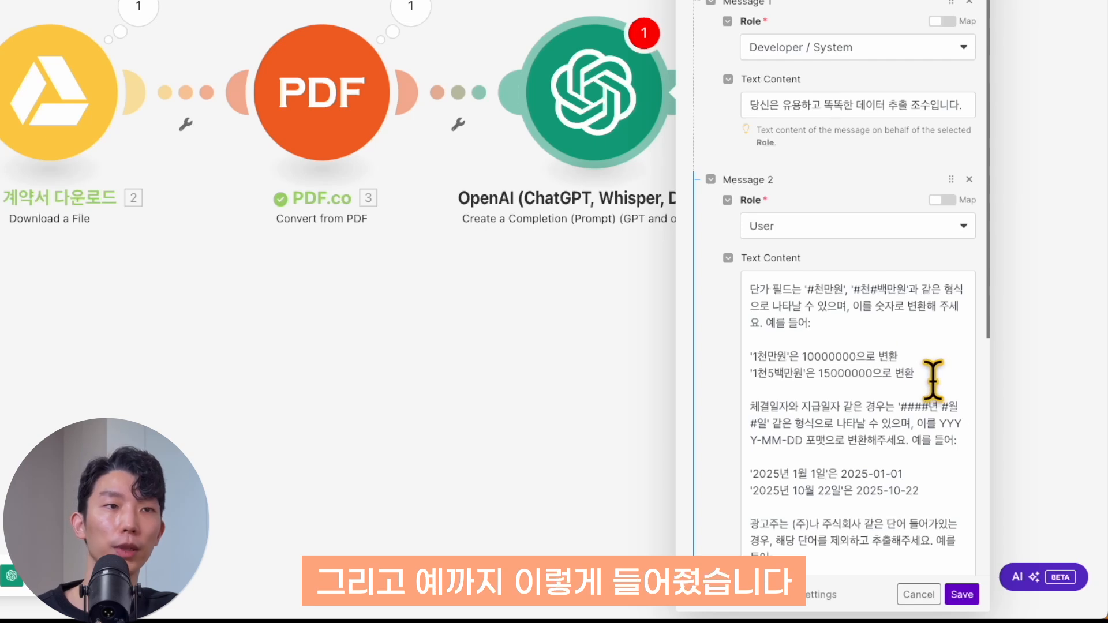
scroll(933, 380, down, 3)
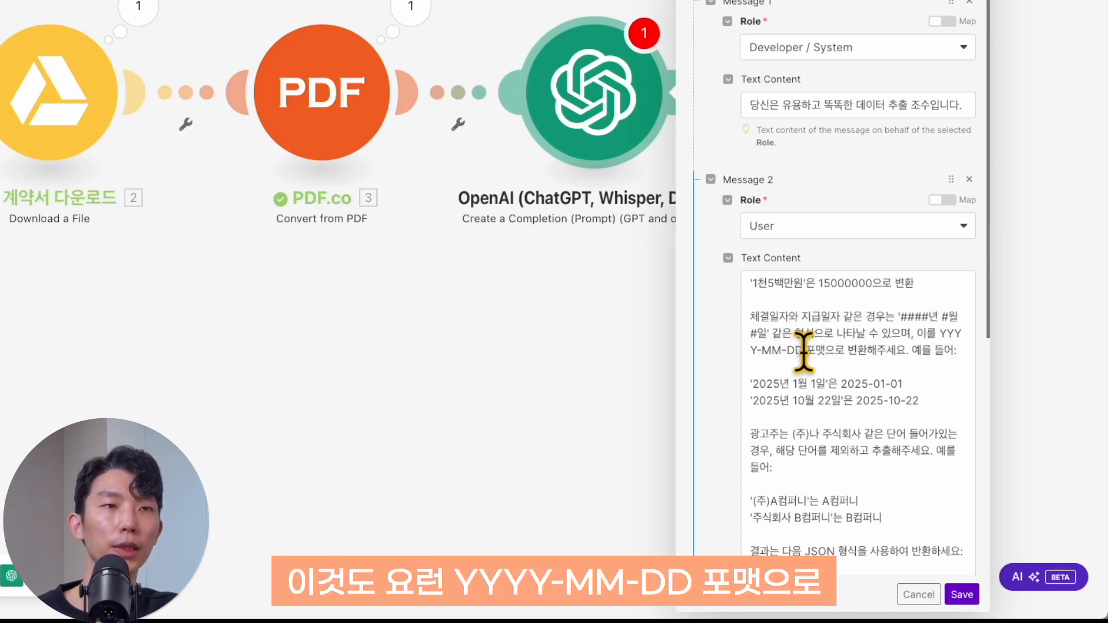
scroll(909, 323, down, 1)
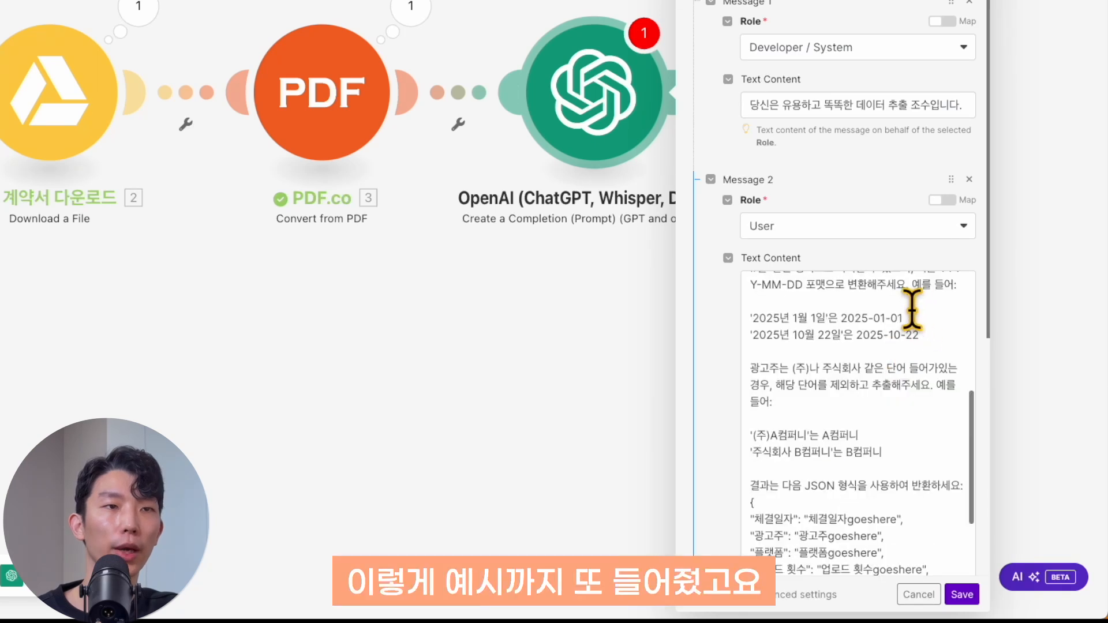
scroll(881, 355, down, 1)
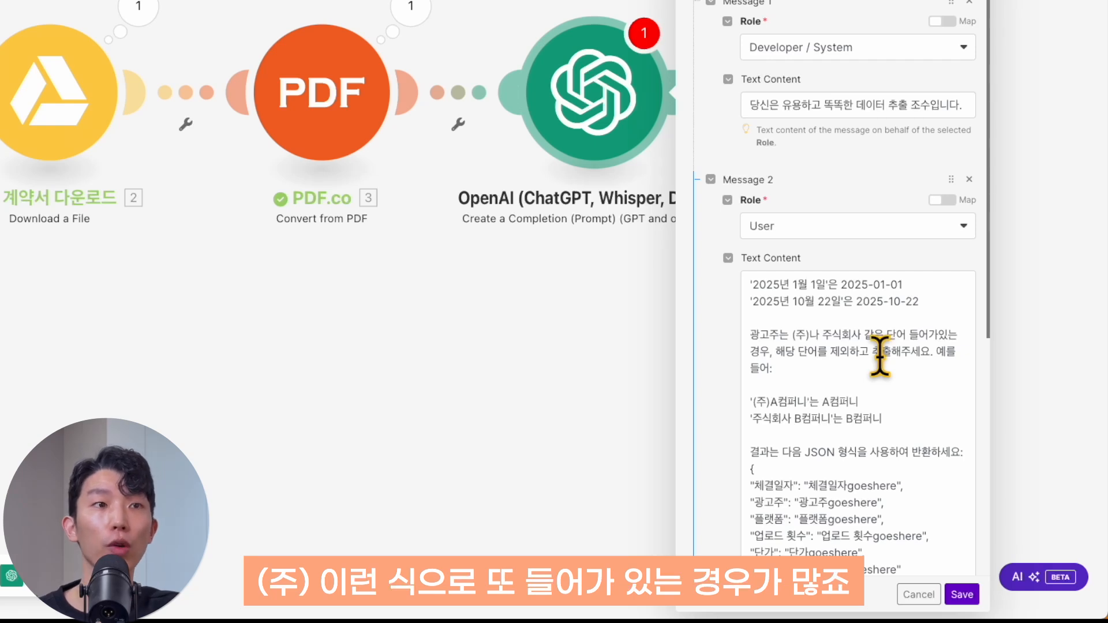
scroll(881, 358, down, 1)
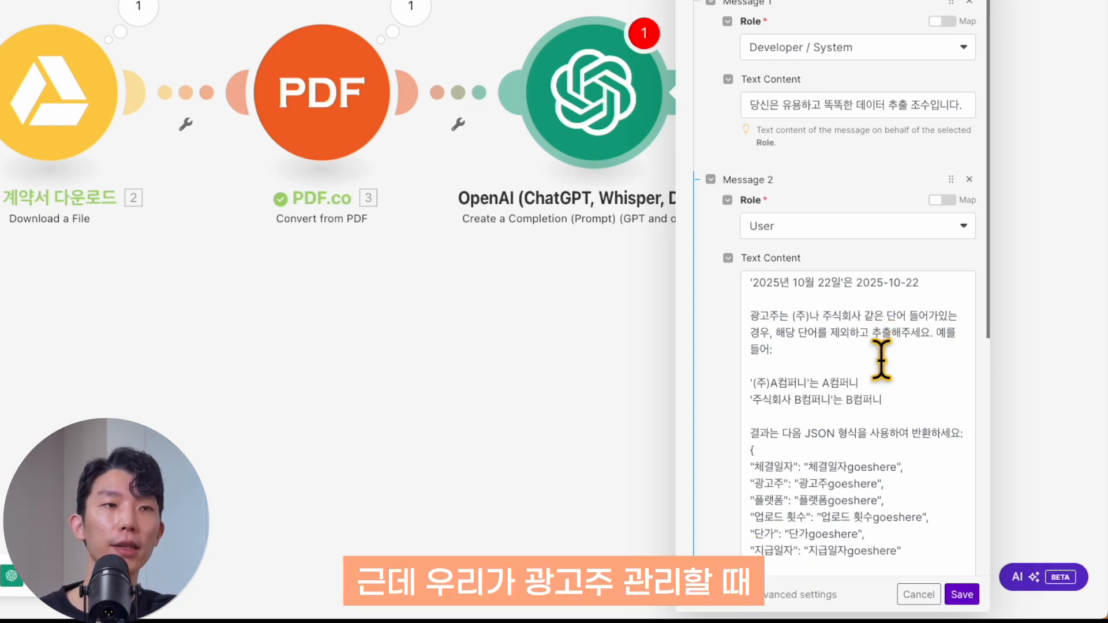
scroll(920, 370, down, 1)
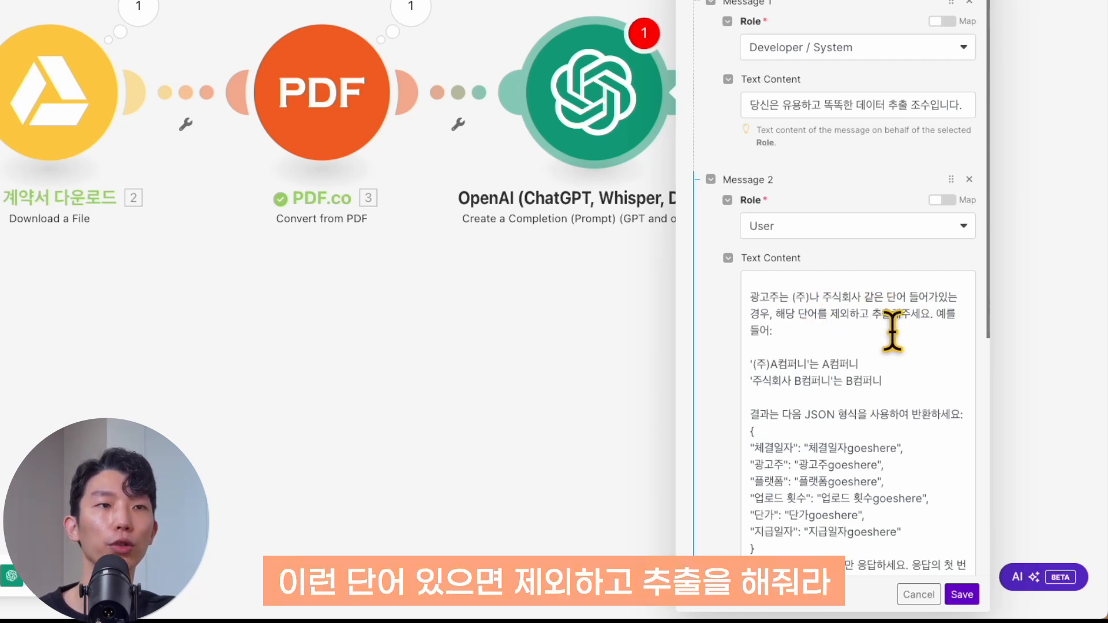
scroll(872, 332, down, 2)
scroll(889, 341, down, 3)
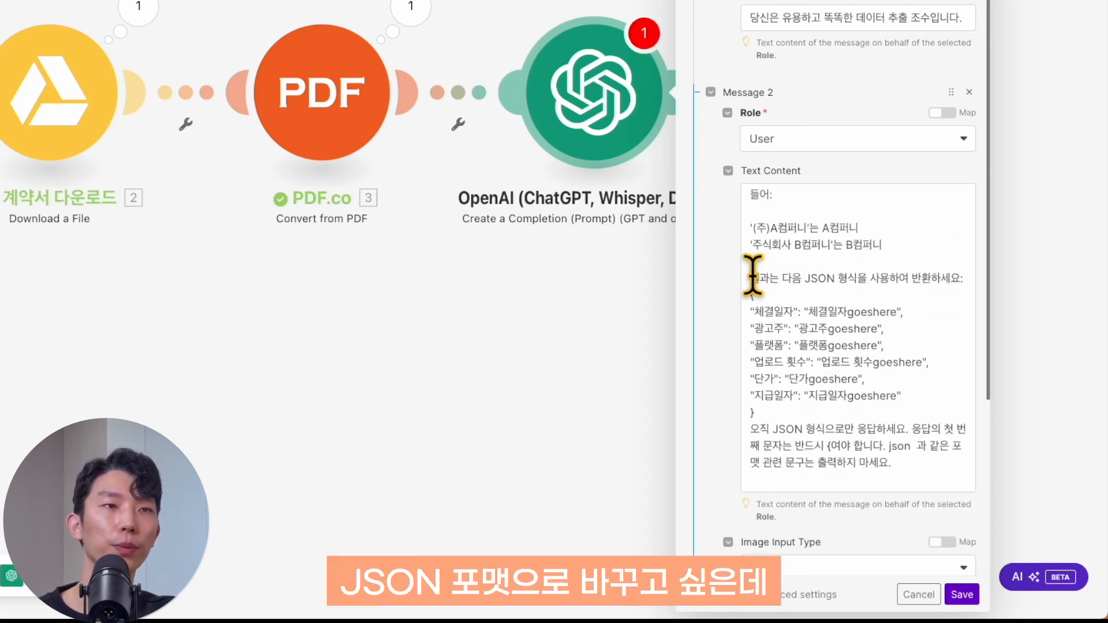
drag(751, 293, 896, 409)
click(864, 167)
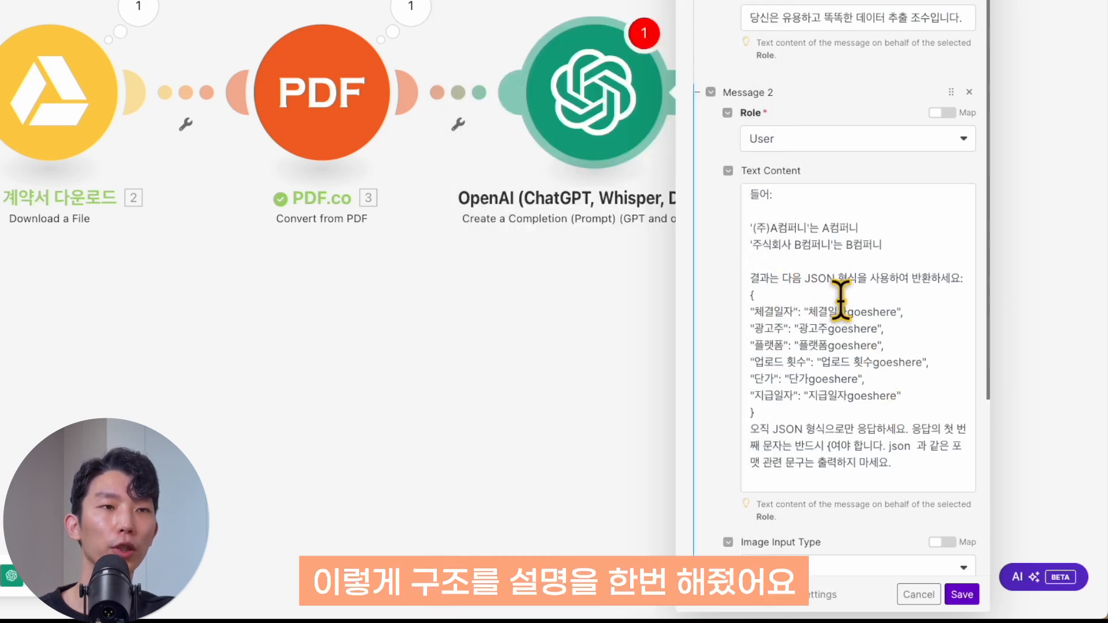
scroll(820, 439, down, 2)
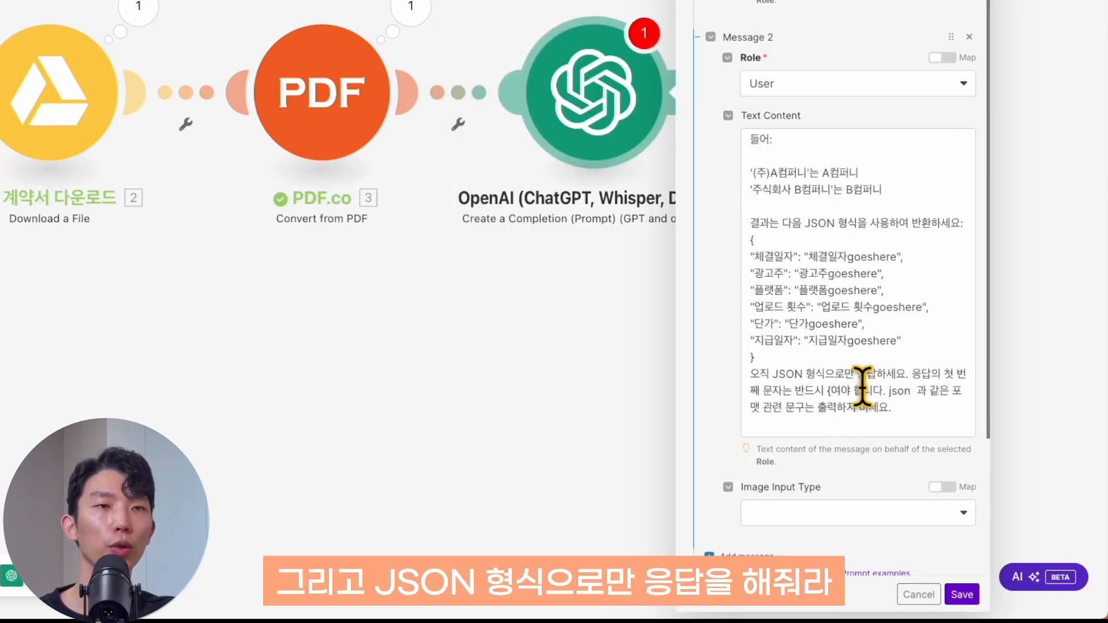
Step: Enclose the word json in triple backticks (```json```) in the User prompt's closing JSON-only instruction
scroll(911, 416, down, 1)
click(910, 416)
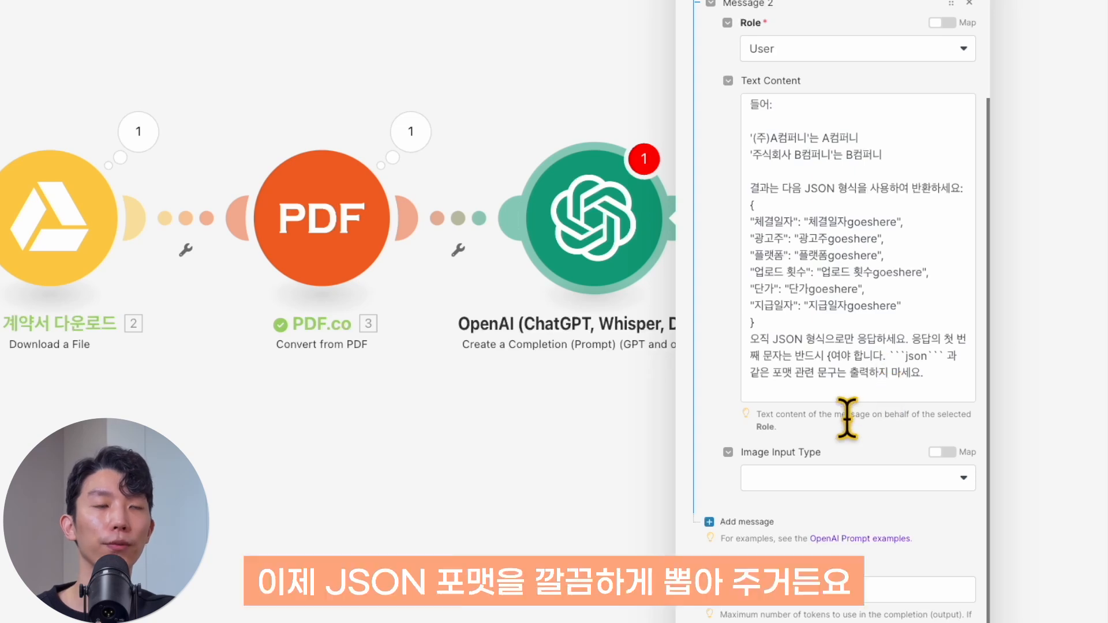
click(844, 399)
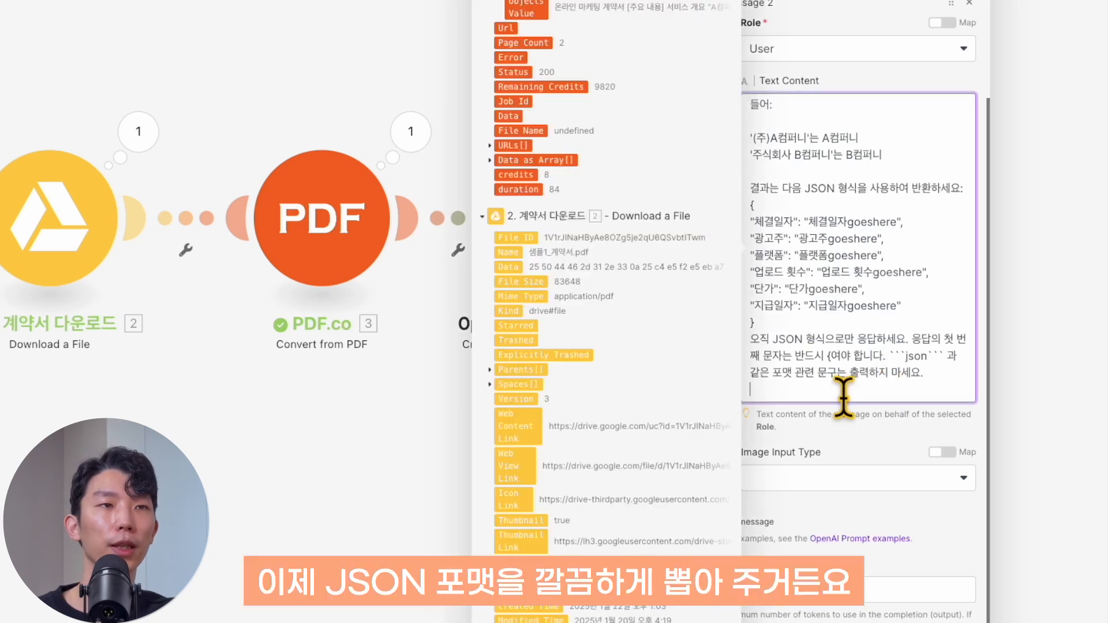
click(860, 442)
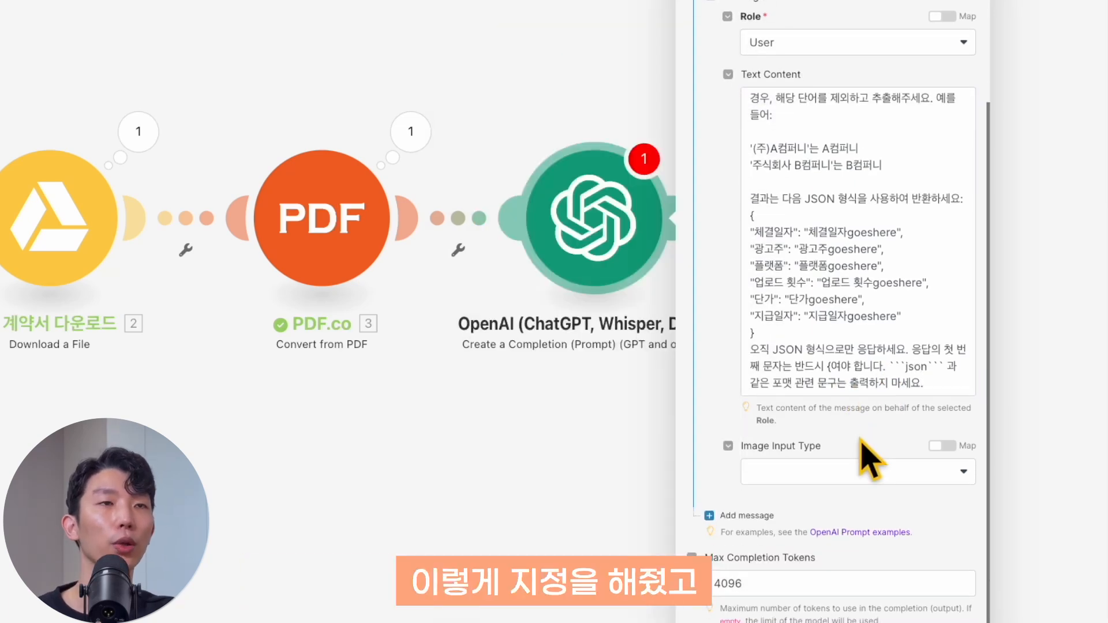
Step: Review the User prompt from its opening task description through the 단가, date and 광고주 rules
scroll(854, 248, up, 4)
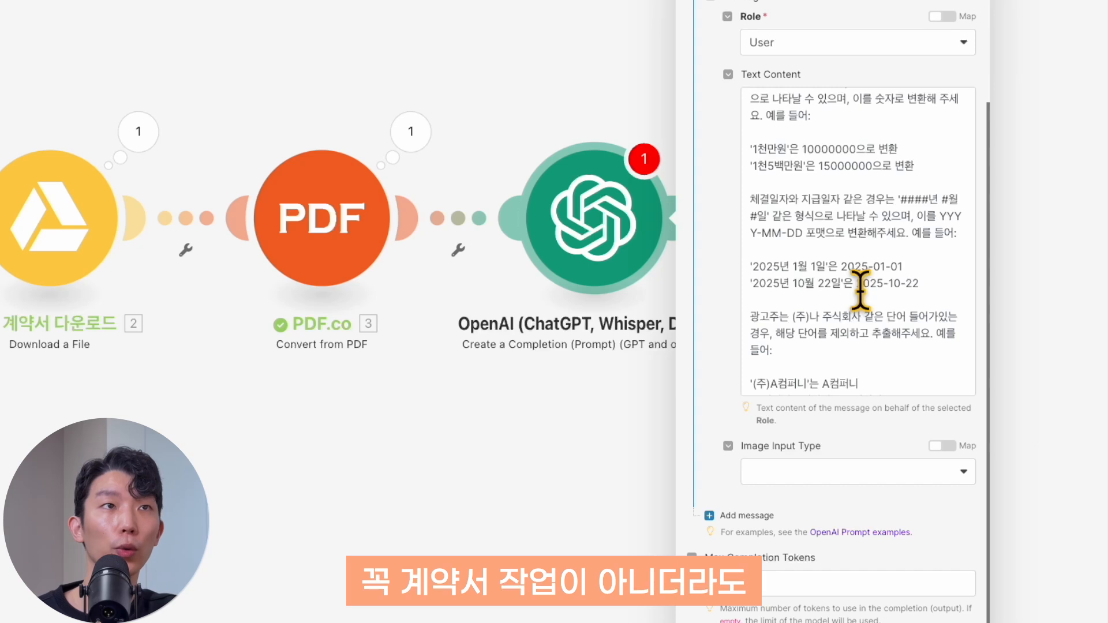
scroll(860, 292, up, 1)
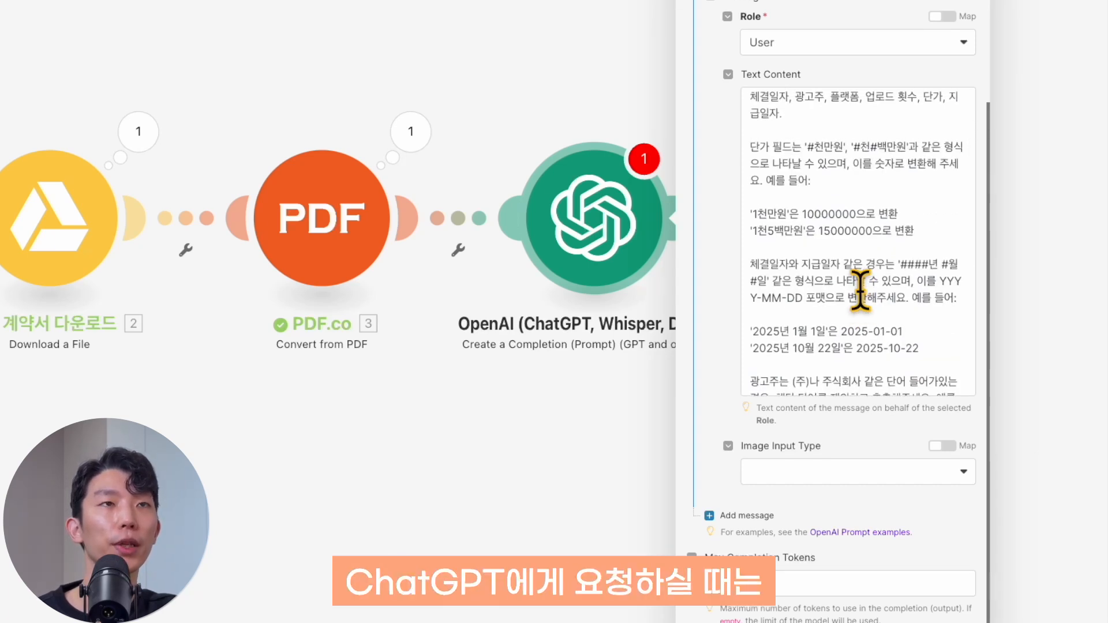
scroll(860, 291, up, 1)
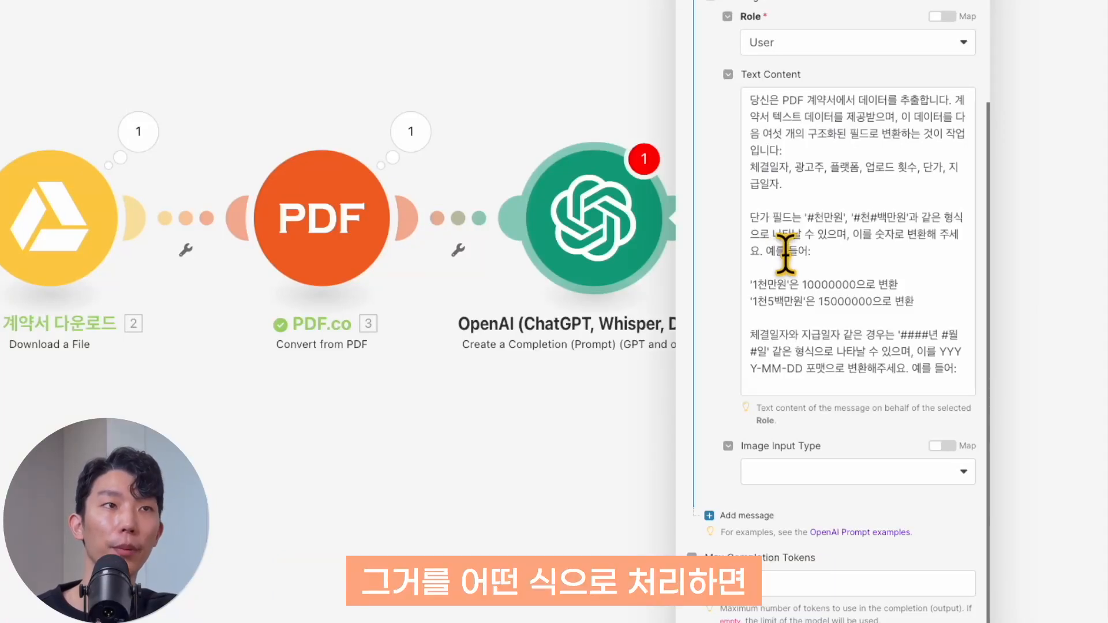
scroll(858, 292, down, 1)
scroll(861, 287, down, 4)
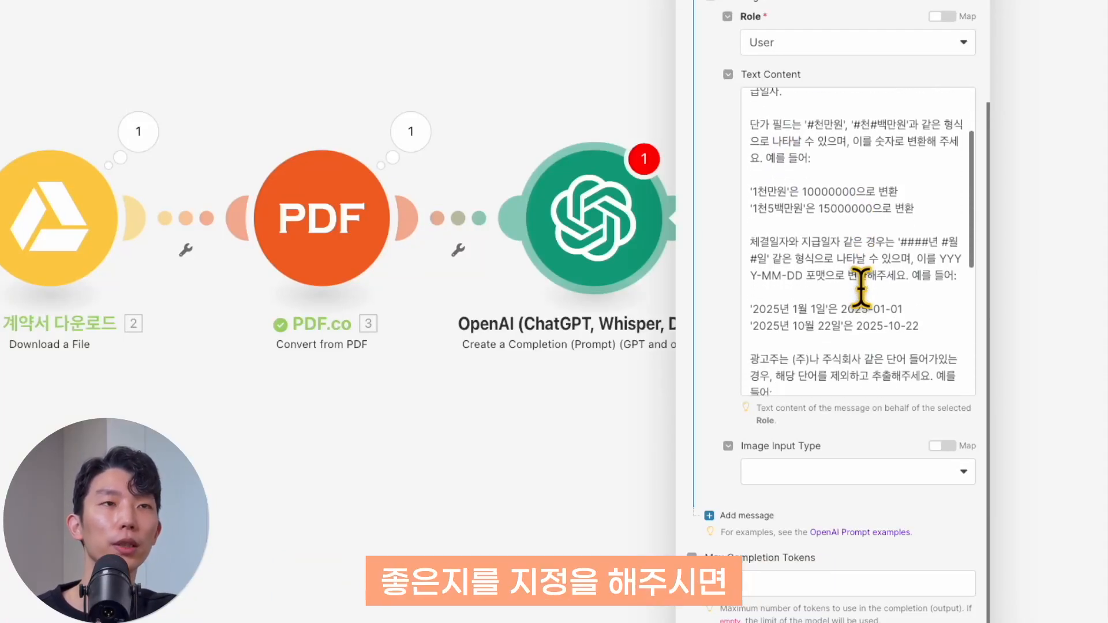
Step: Show the ChatGPT module's advanced settings and set Temperature to 0.7
scroll(861, 286, down, 6)
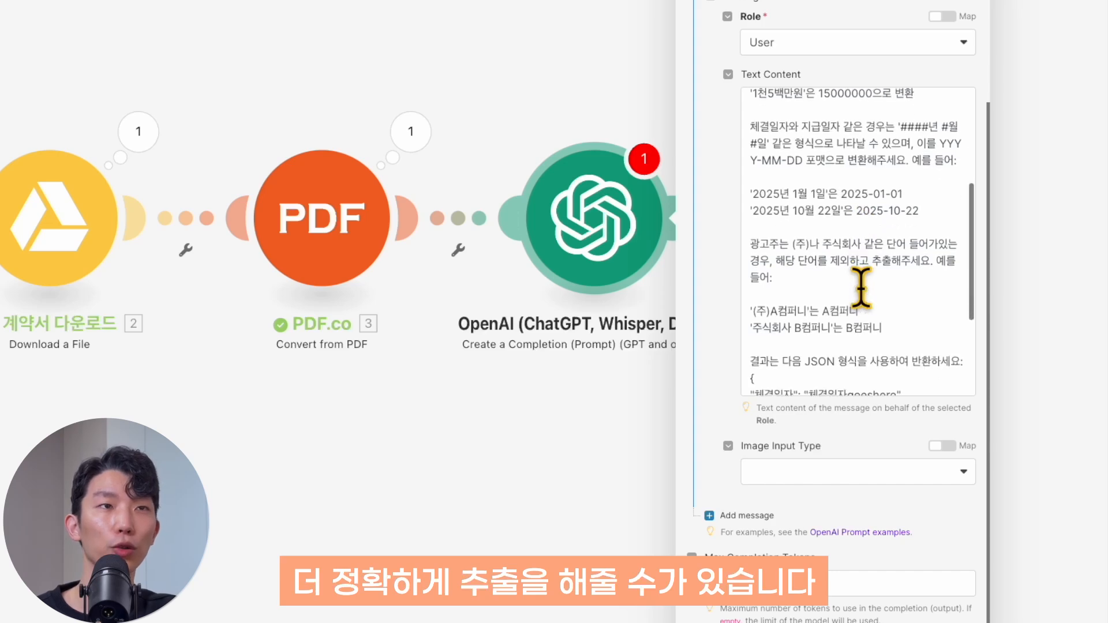
scroll(848, 345, down, 1)
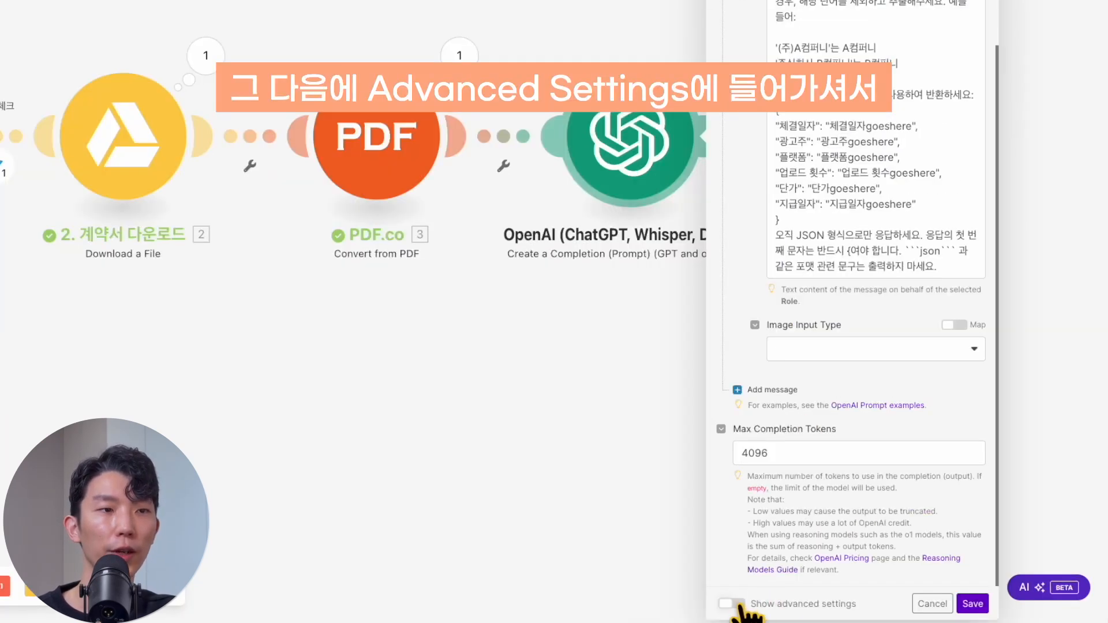
click(732, 604)
scroll(735, 517, down, 8)
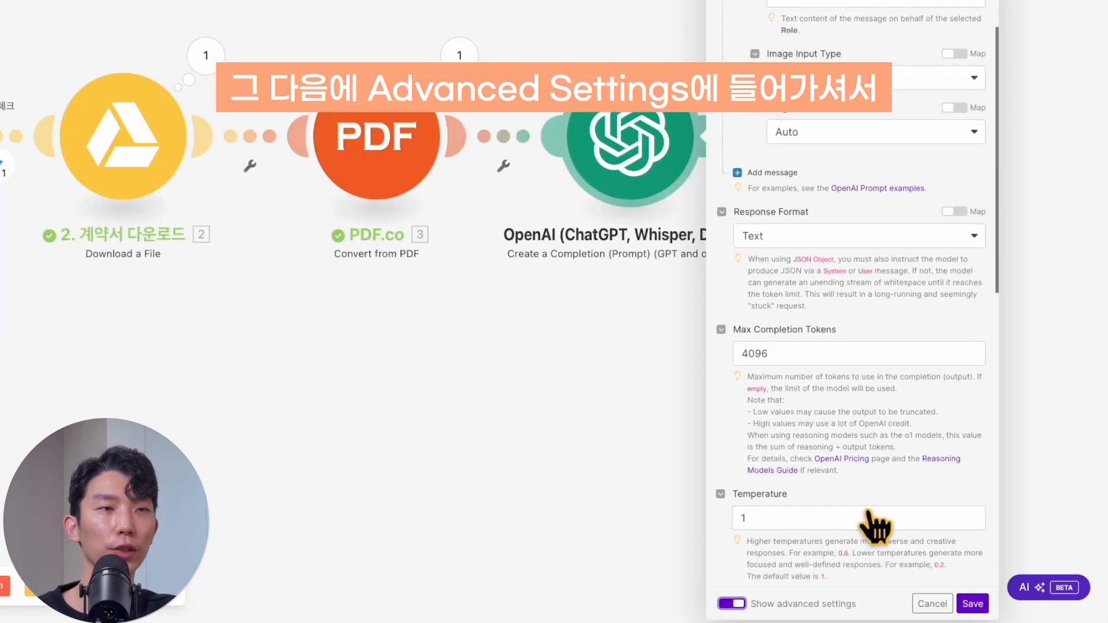
click(813, 275)
click(866, 345)
scroll(865, 345, up, 1)
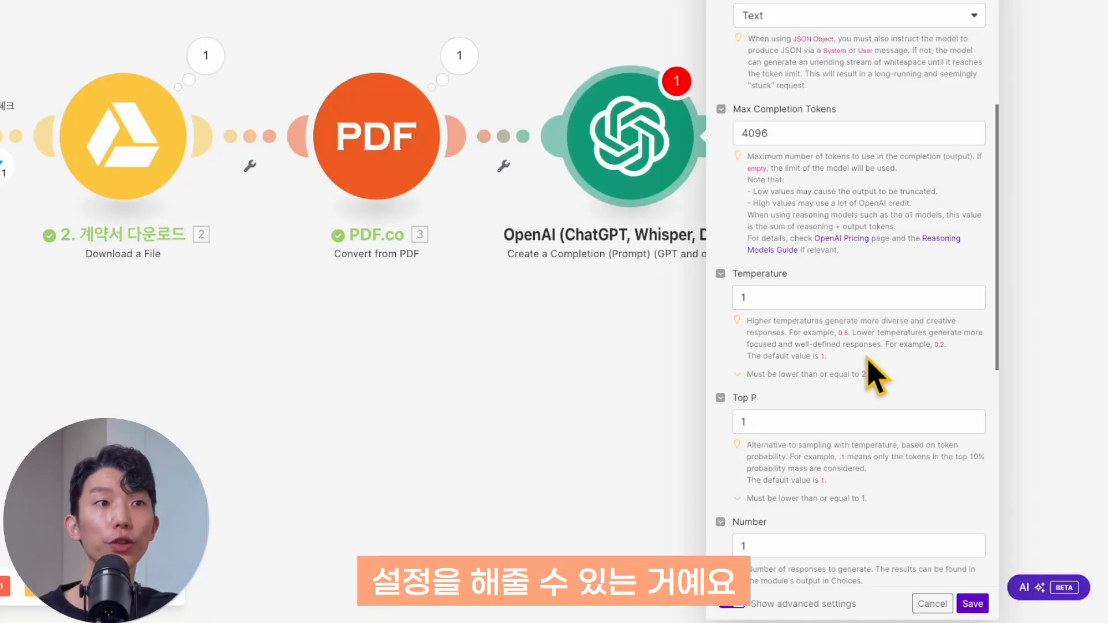
click(851, 299)
click(844, 343)
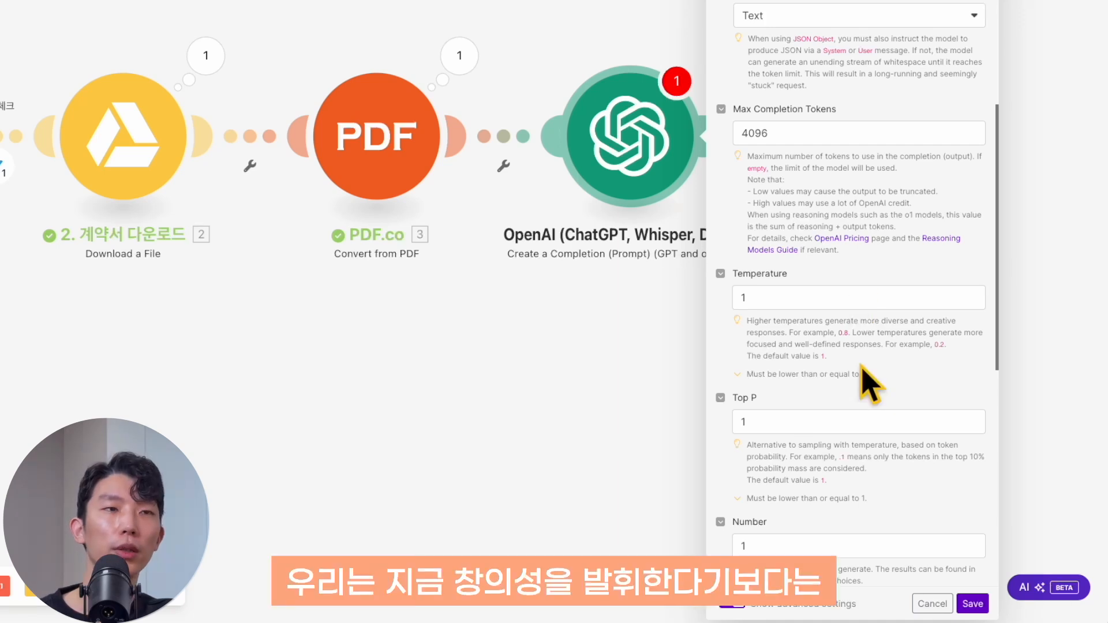
click(858, 300)
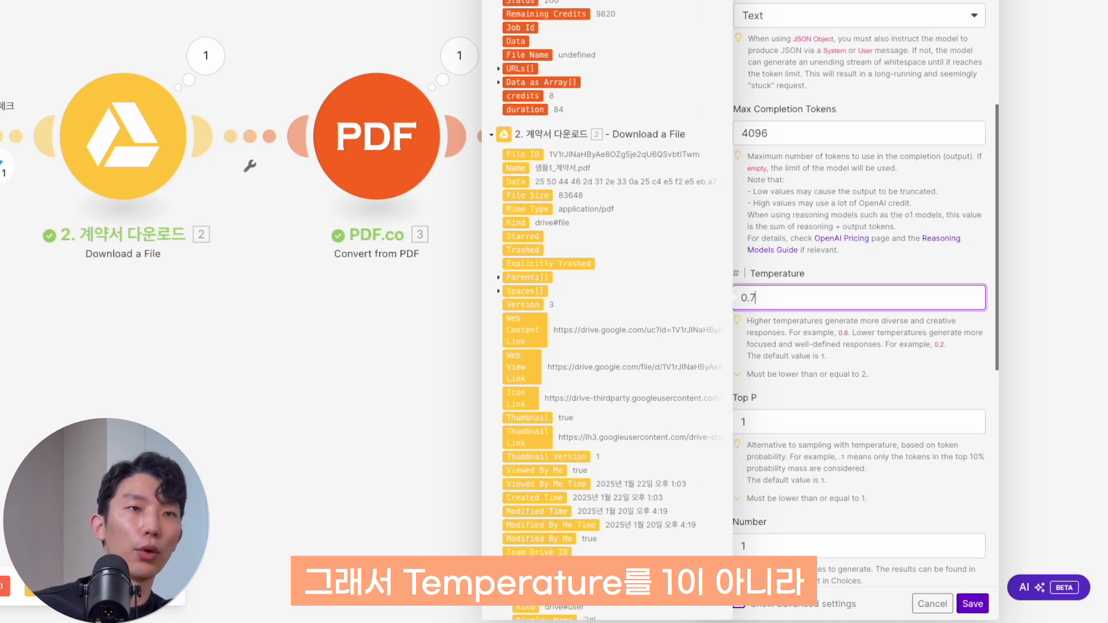
click(915, 373)
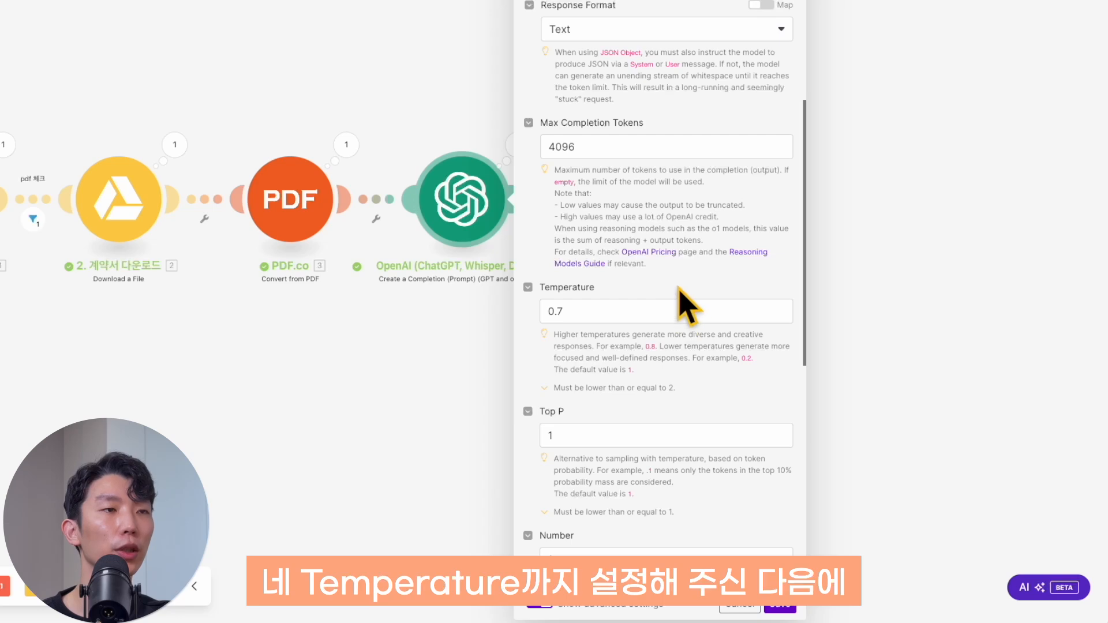
Step: Add a third message with the User role containing the PDF.co Body, and save the module and the scenario
scroll(687, 304, up, 3)
click(574, 155)
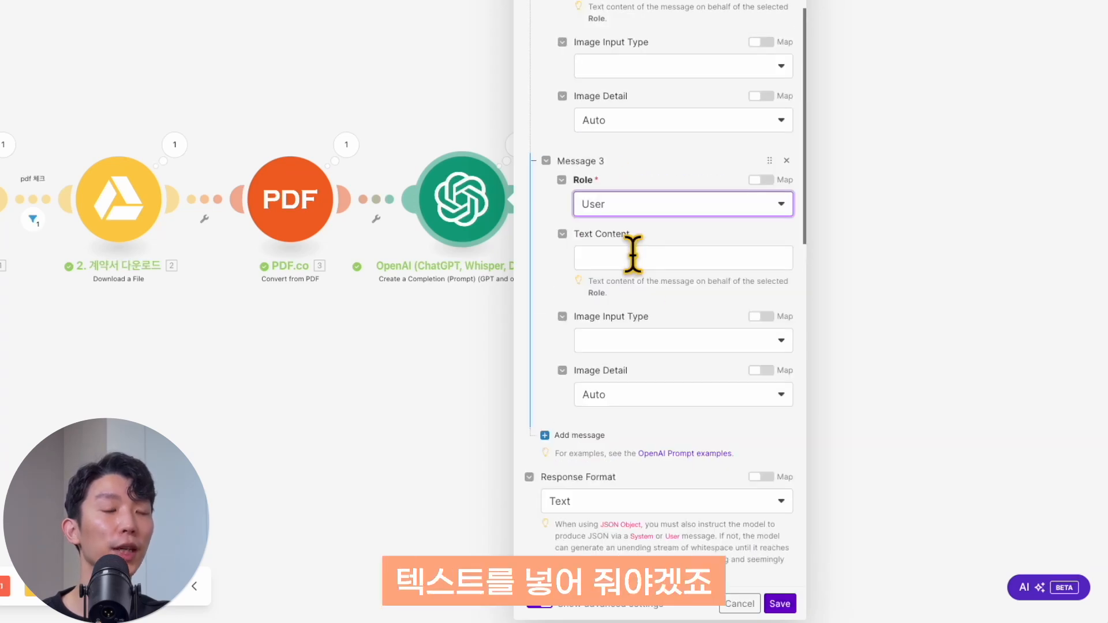
click(630, 258)
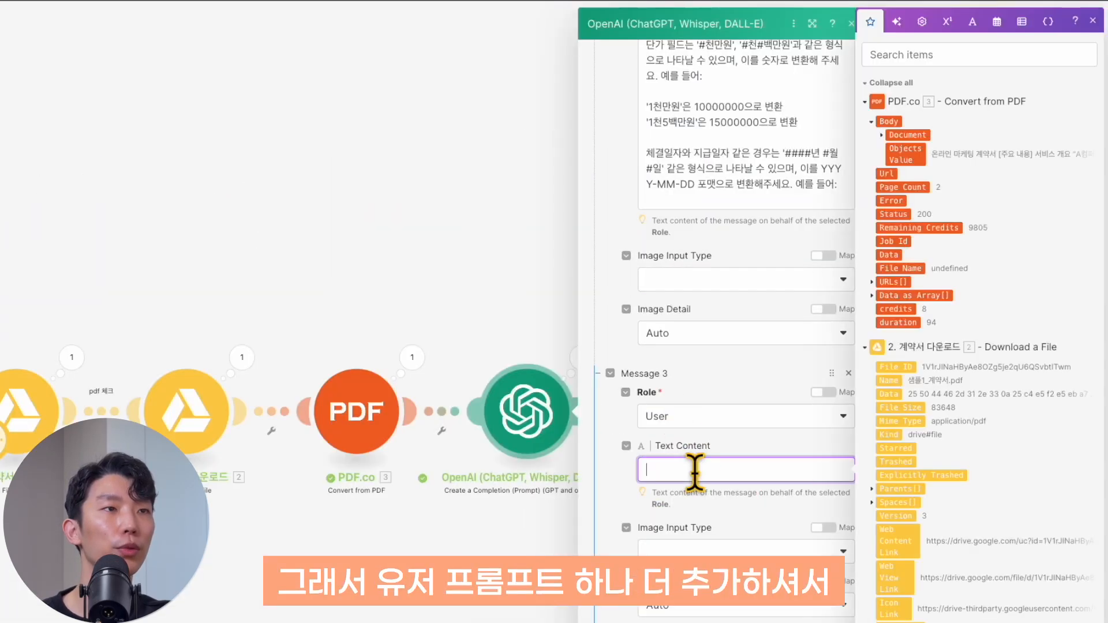
click(889, 120)
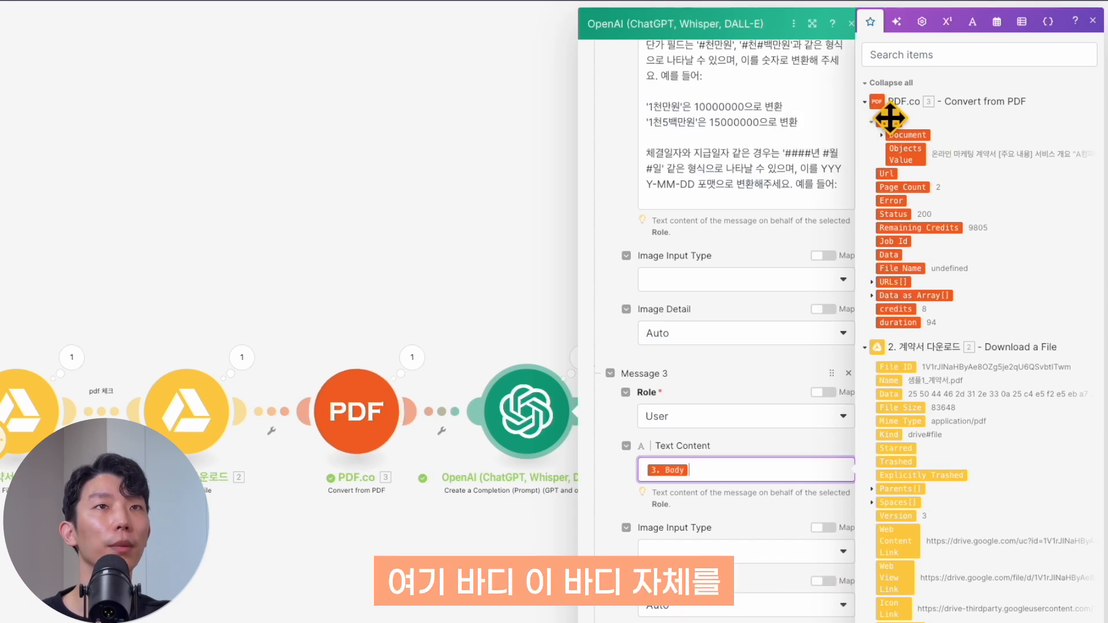
click(712, 474)
click(891, 610)
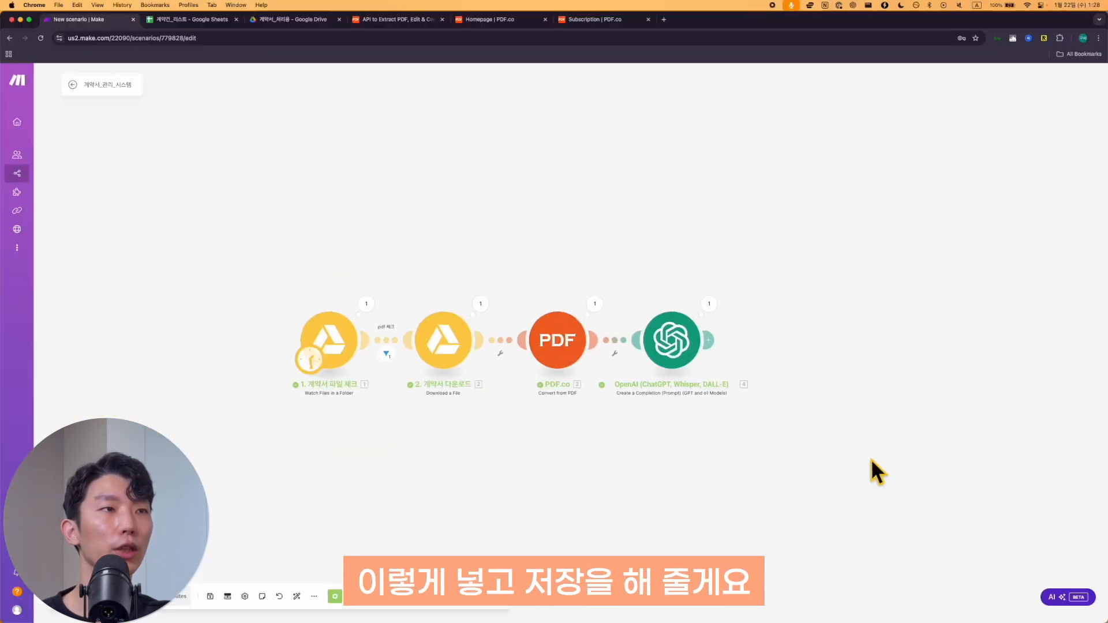
key(super+s)
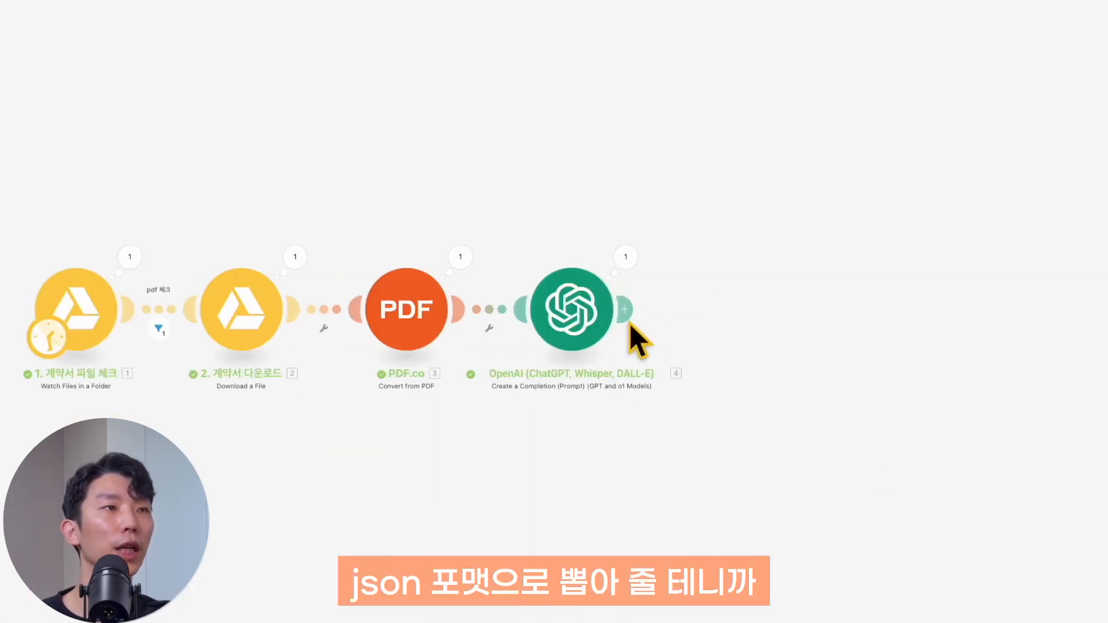
Step: Add a Parse JSON module after OpenAI with the ChatGPT Result as its JSON string, and save it
click(626, 310)
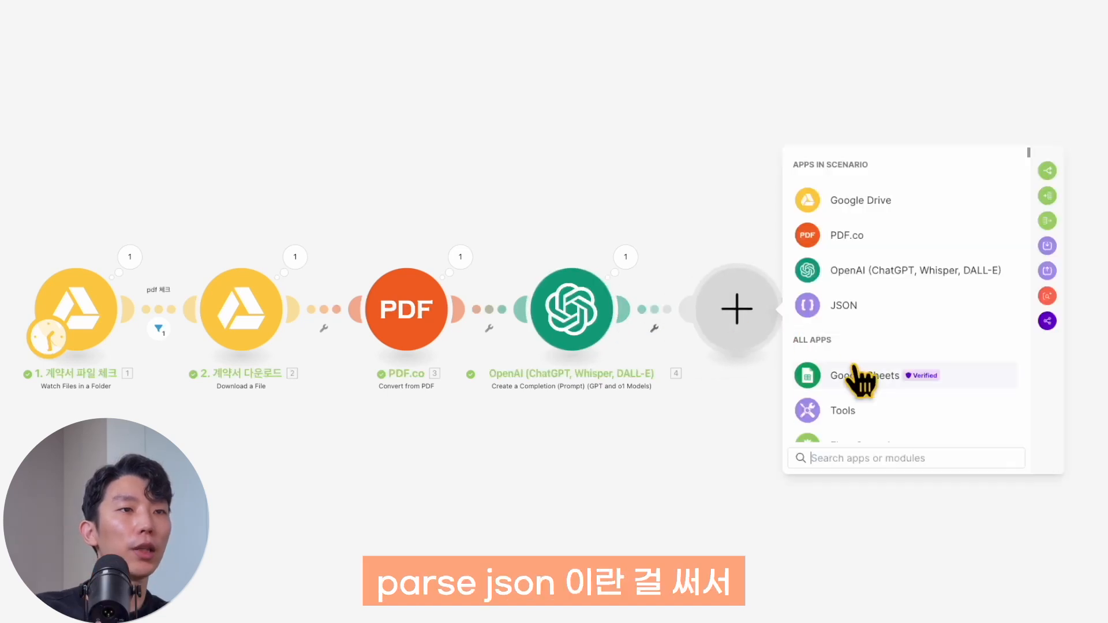
text(parse json)
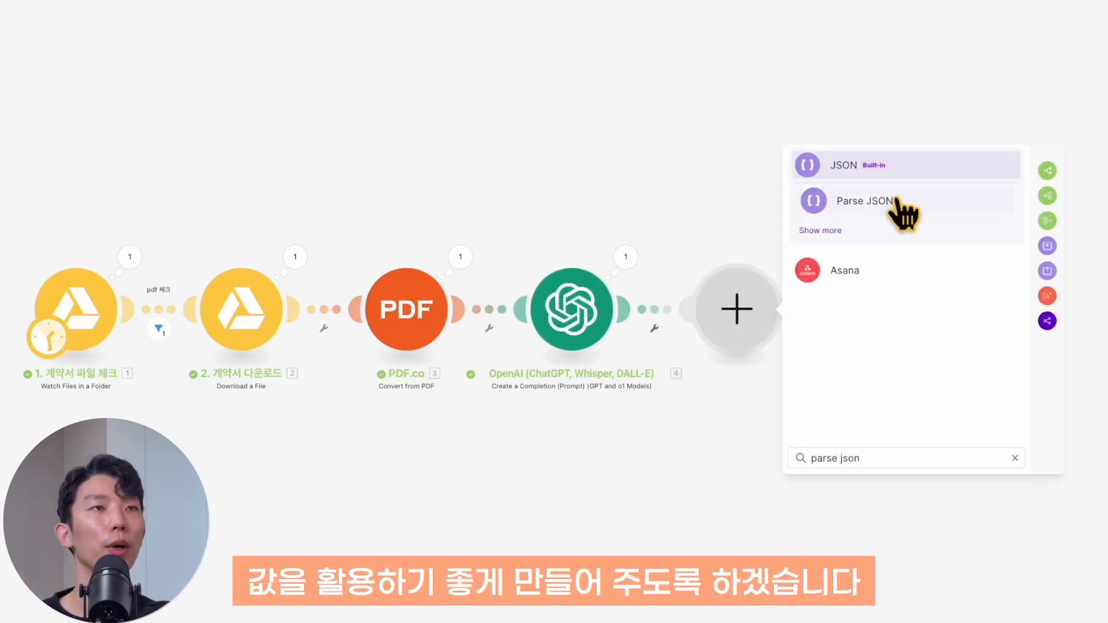
click(899, 209)
click(875, 363)
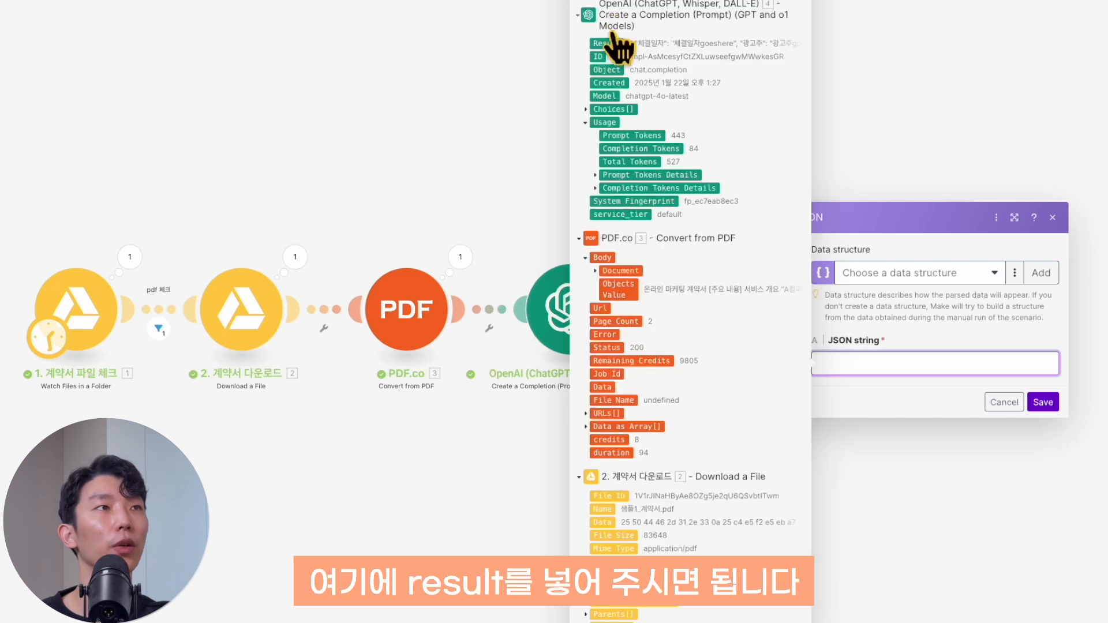
click(610, 43)
click(923, 314)
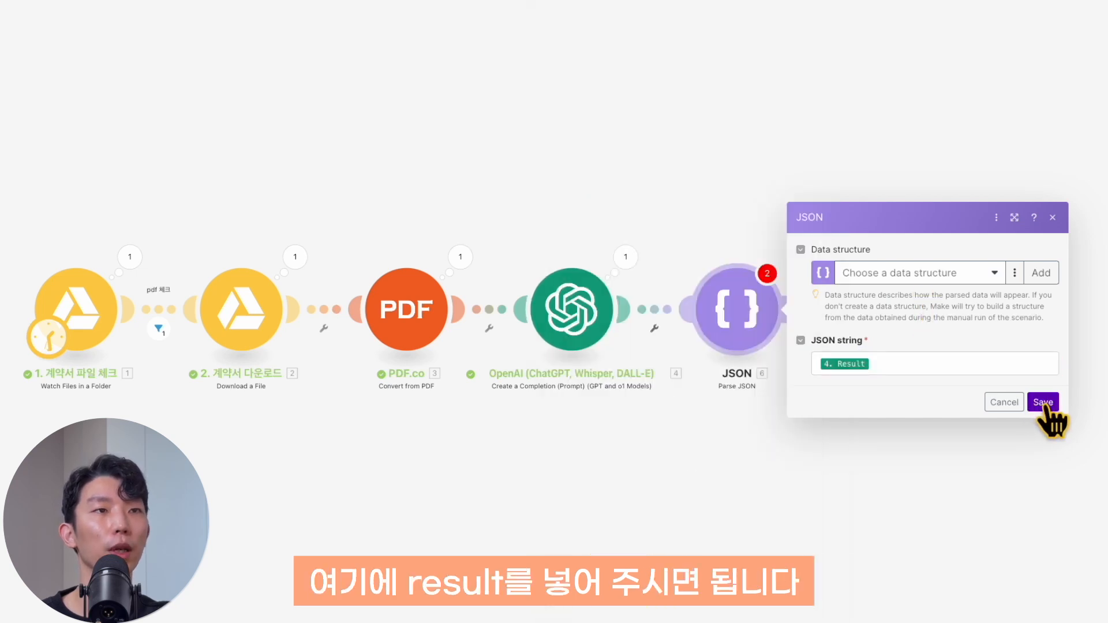
click(1043, 402)
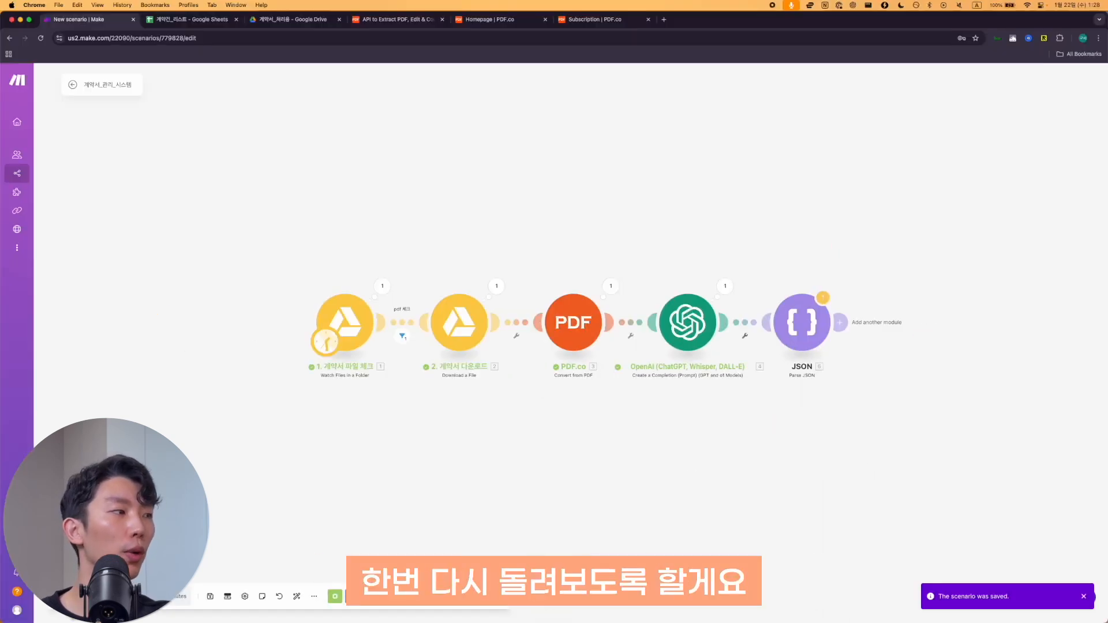
Step: Set the contract file watch module to start from All and run the scenario
right_click(339, 334)
click(386, 372)
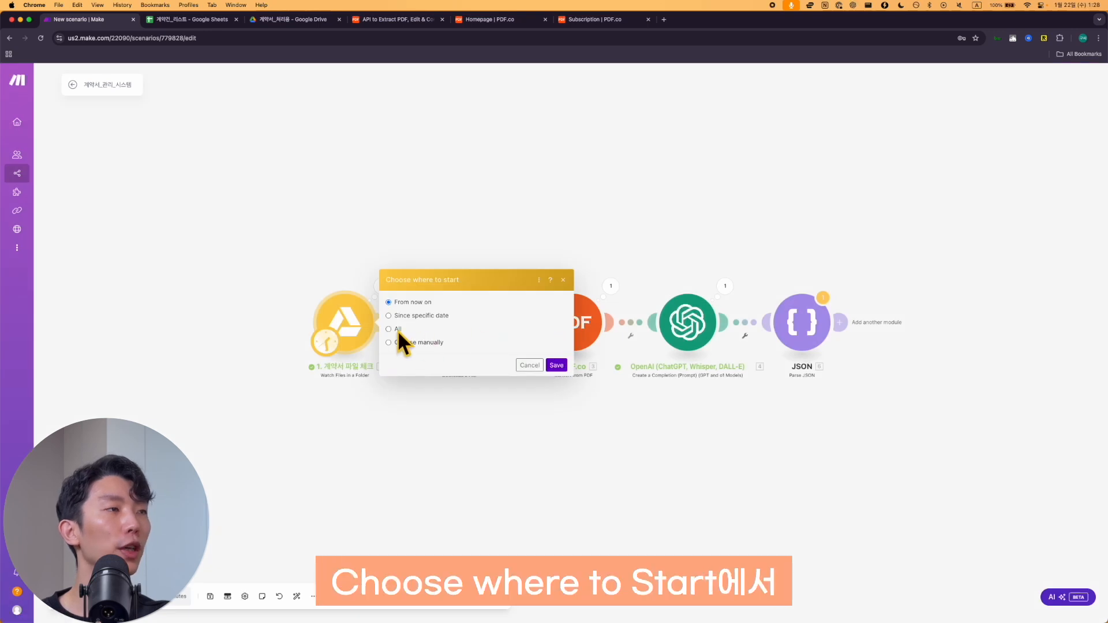
click(556, 366)
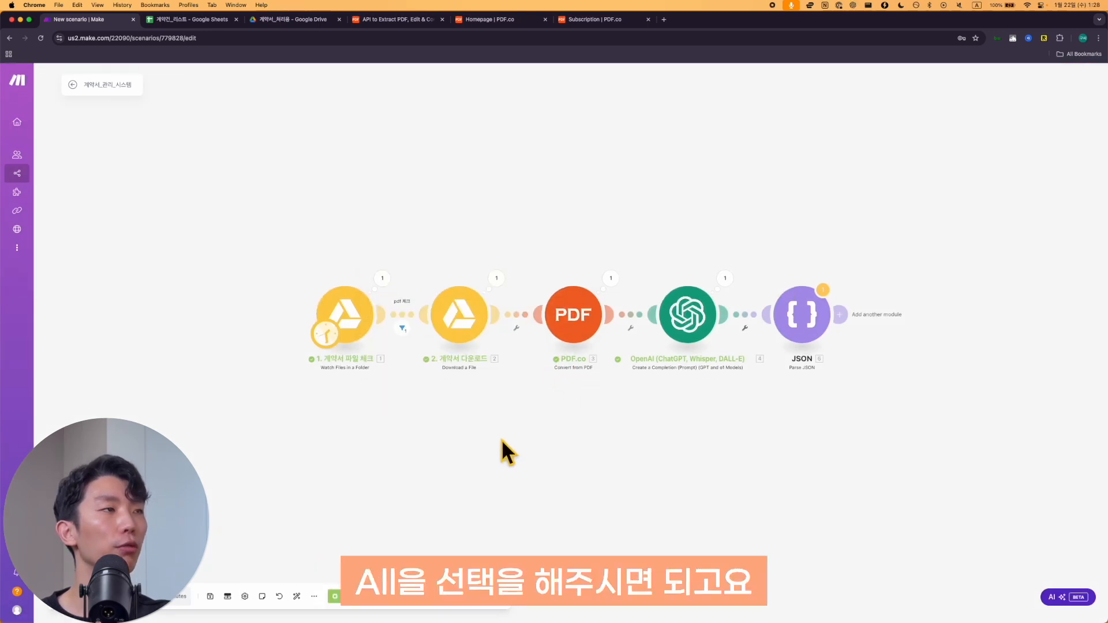
click(615, 379)
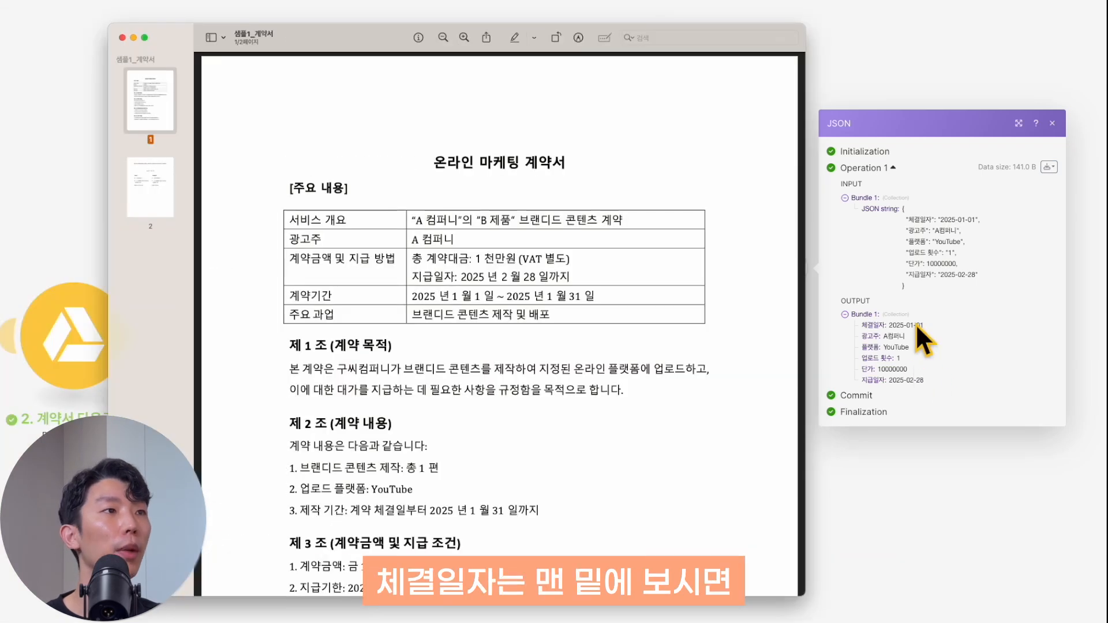
Step: Compare the parsed JSON fields with the dates, advertiser, platform and price in the 샘플1_계약서 PDF
scroll(631, 501, down, 15)
scroll(628, 475, up, 3)
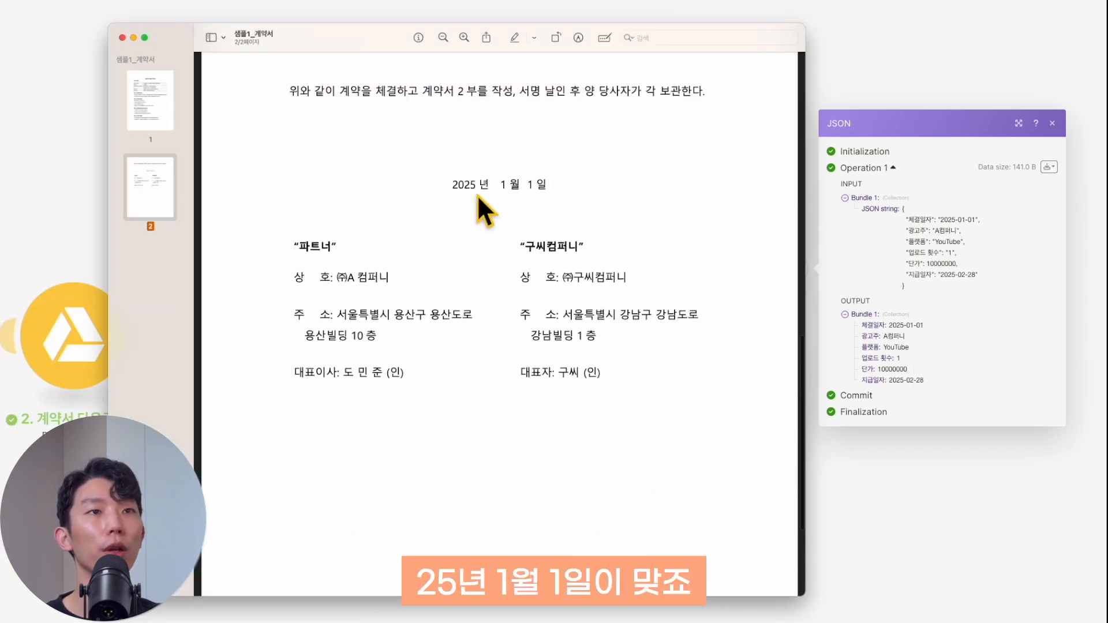
scroll(546, 268, up, 15)
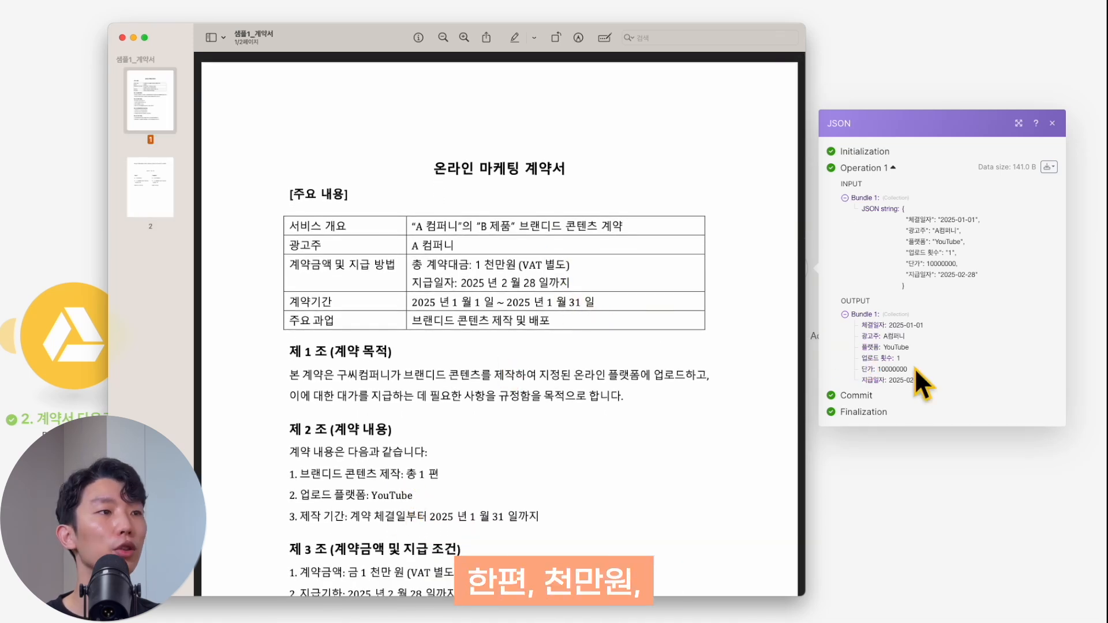
scroll(507, 517, down, 1)
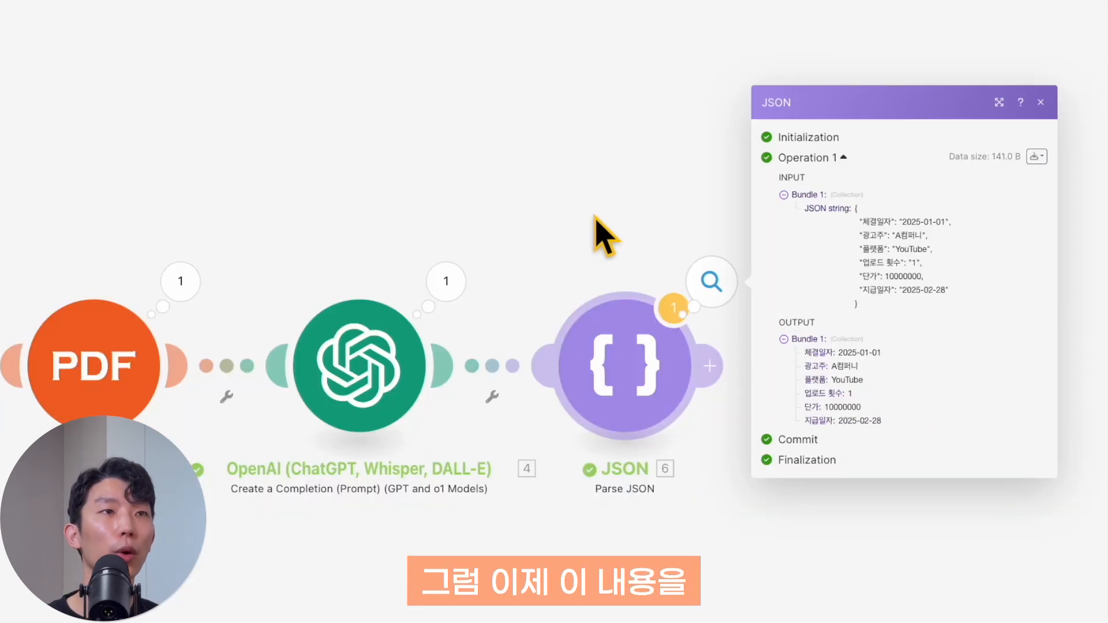
click(612, 234)
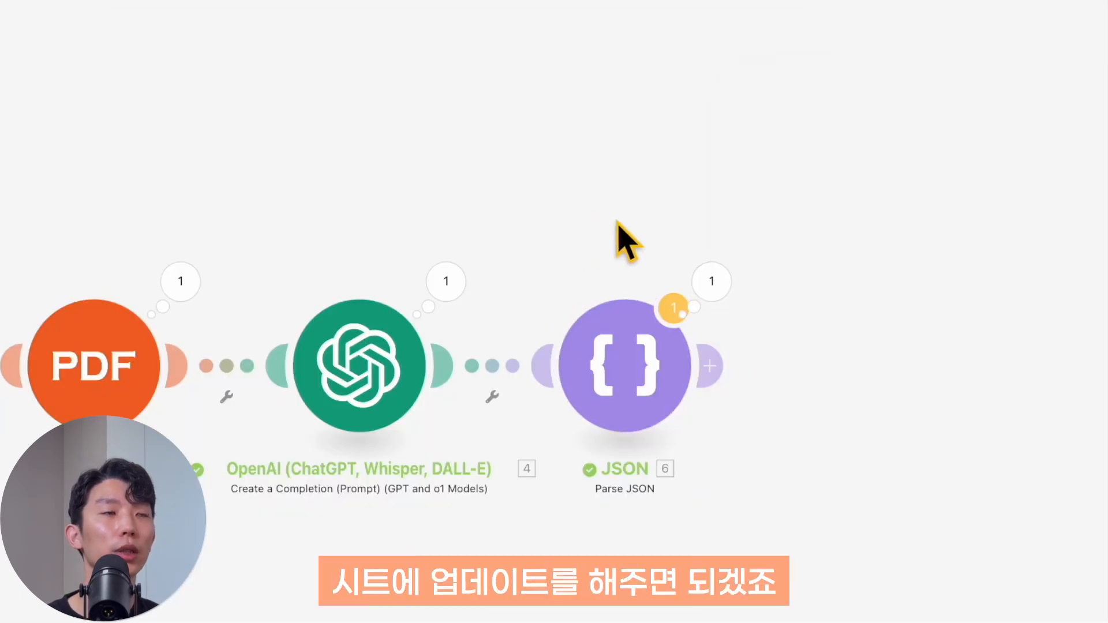
Step: Add a Google Sheets Add a Row module after the Parse JSON module
drag(740, 405, 664, 386)
click(615, 350)
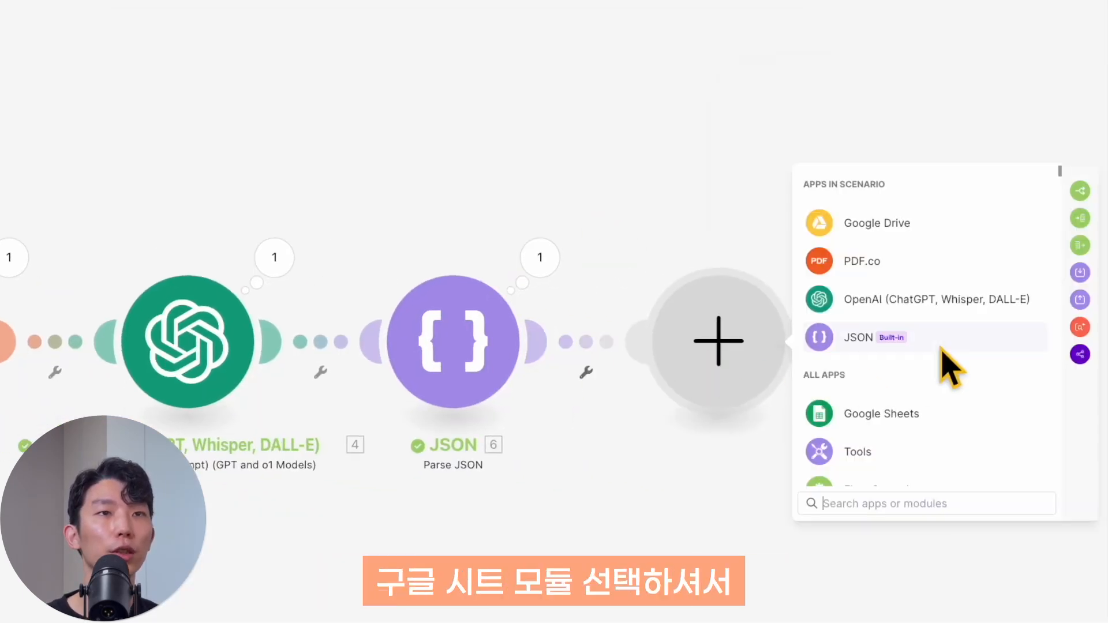
click(918, 417)
click(955, 304)
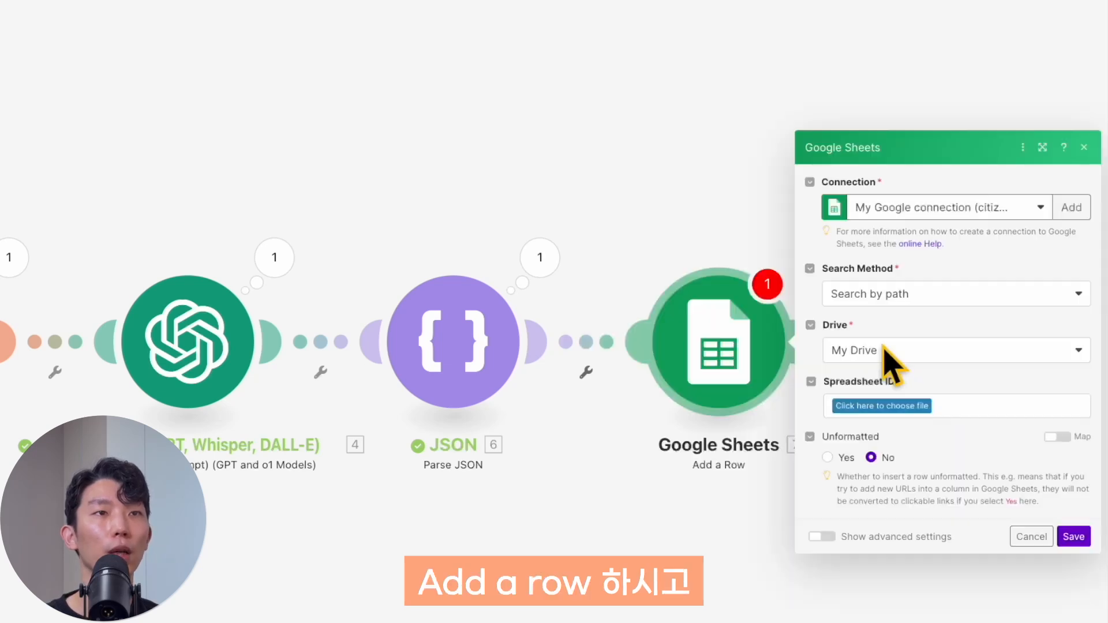
Step: Choose the spreadsheet 계약건_리스트 and its sheet 계약서관리 as the row's destination
click(882, 405)
text(계약건)
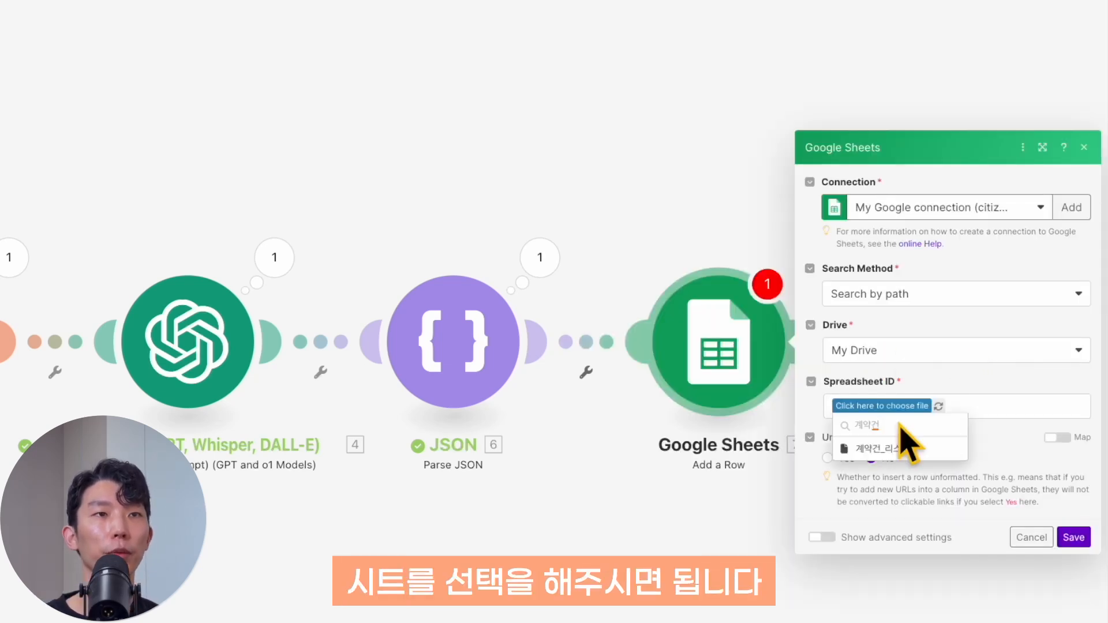
click(901, 449)
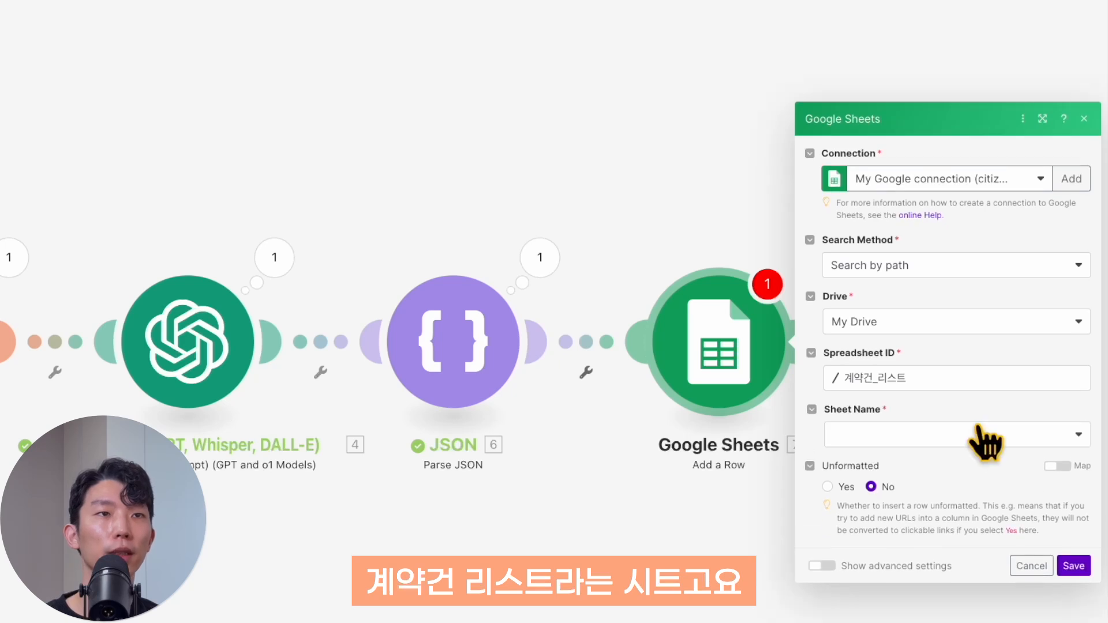
click(979, 433)
click(930, 454)
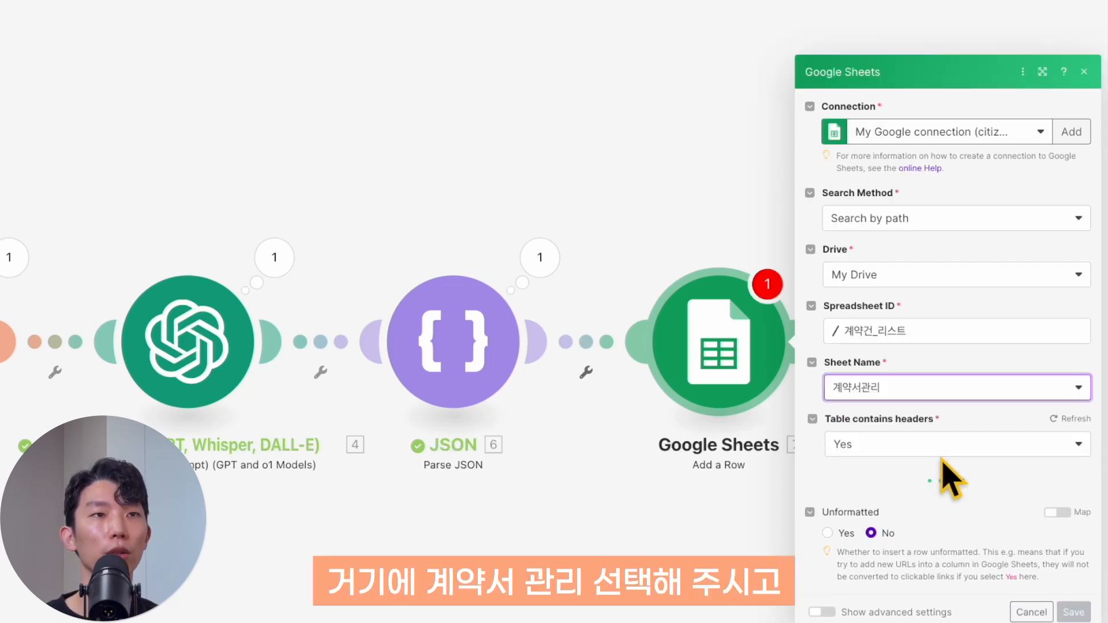
Step: Map the parsed 체결일자, 광고주, 플랫폼, 업로드 횟수, 단가 and 지급일자 values to columns B through G
click(938, 437)
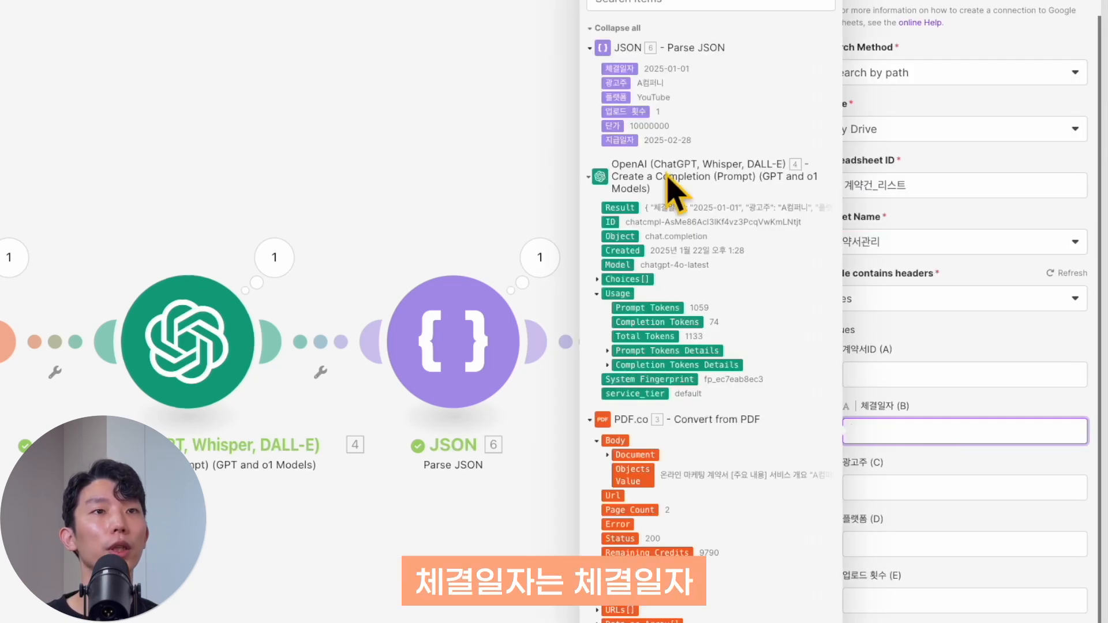
click(634, 69)
click(906, 489)
click(645, 84)
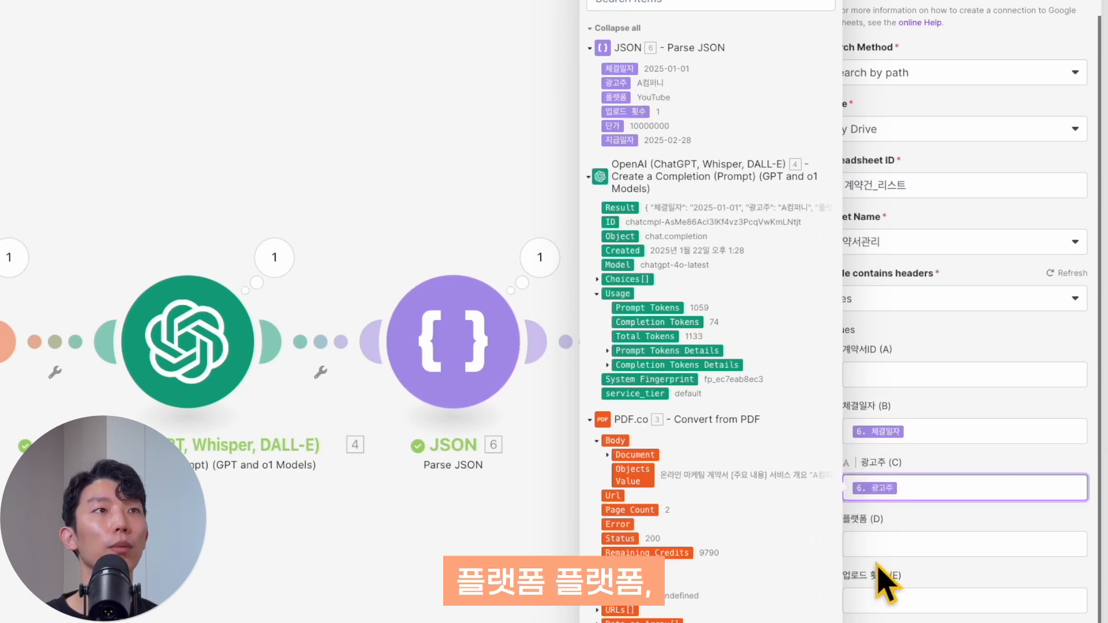
click(880, 553)
click(616, 100)
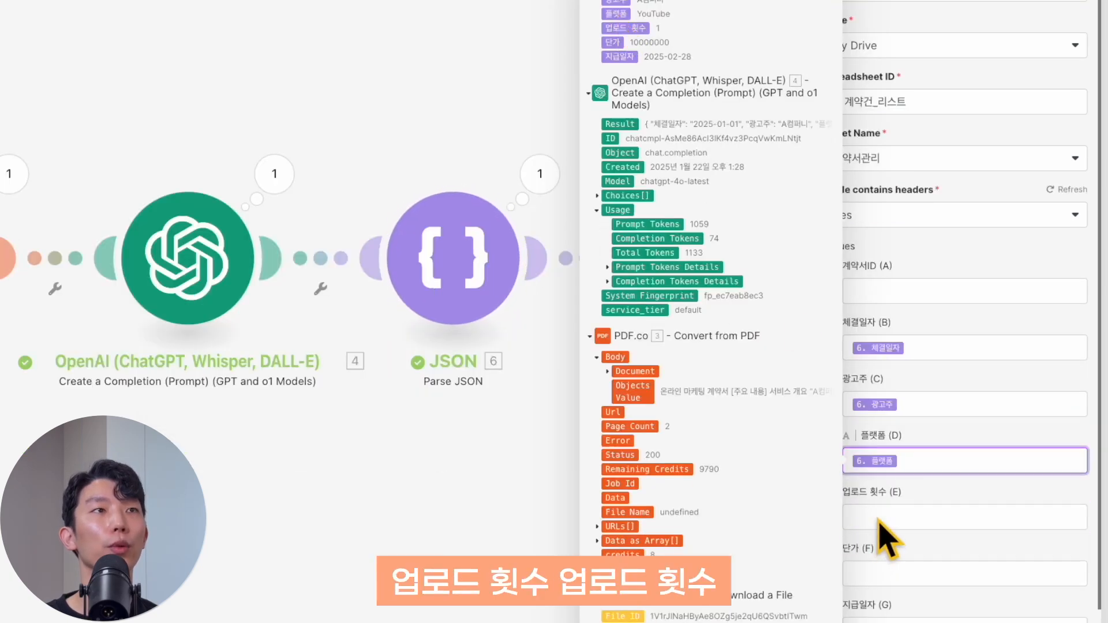
click(878, 598)
click(627, 28)
click(854, 569)
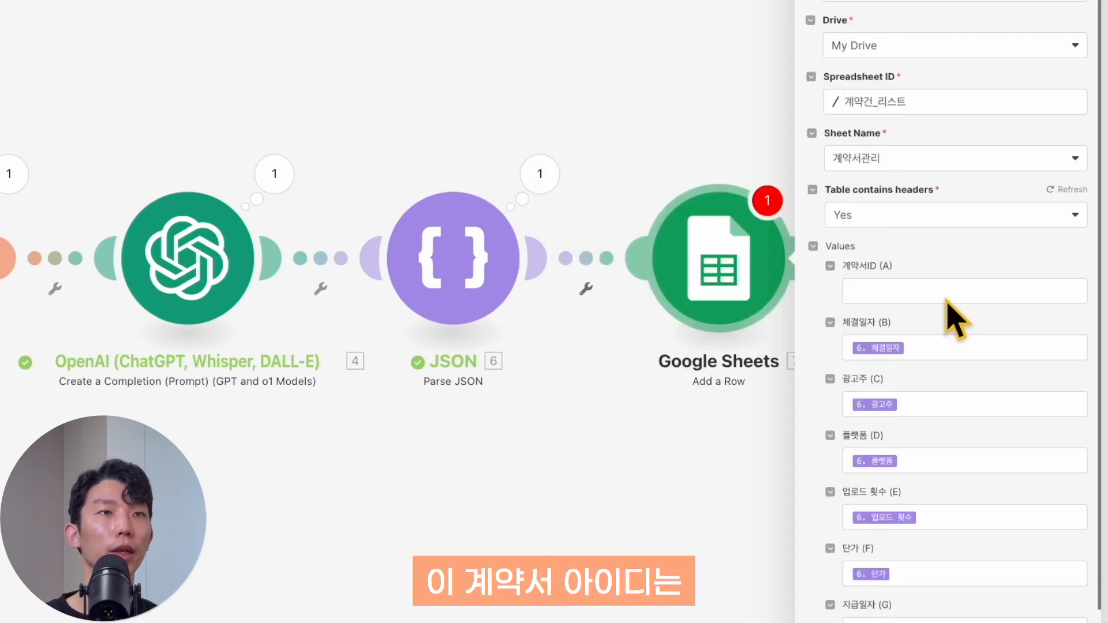
Step: Fill the 계약서ID (A) column of the Add a Row module with the uuid variable and rerun the scenario
scroll(953, 314, down, 3)
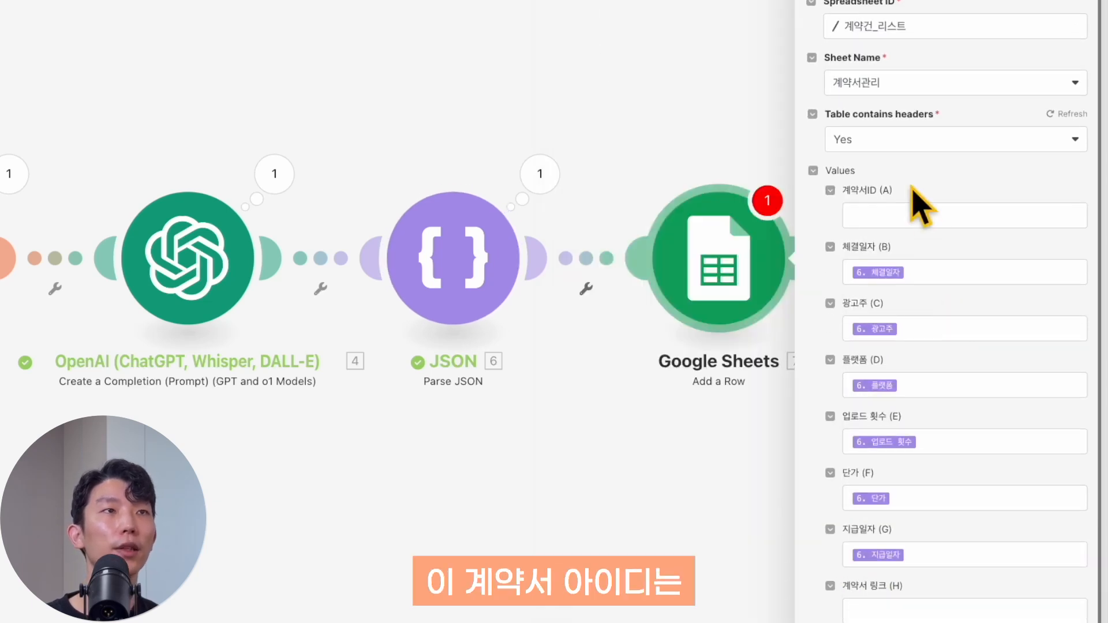
click(919, 212)
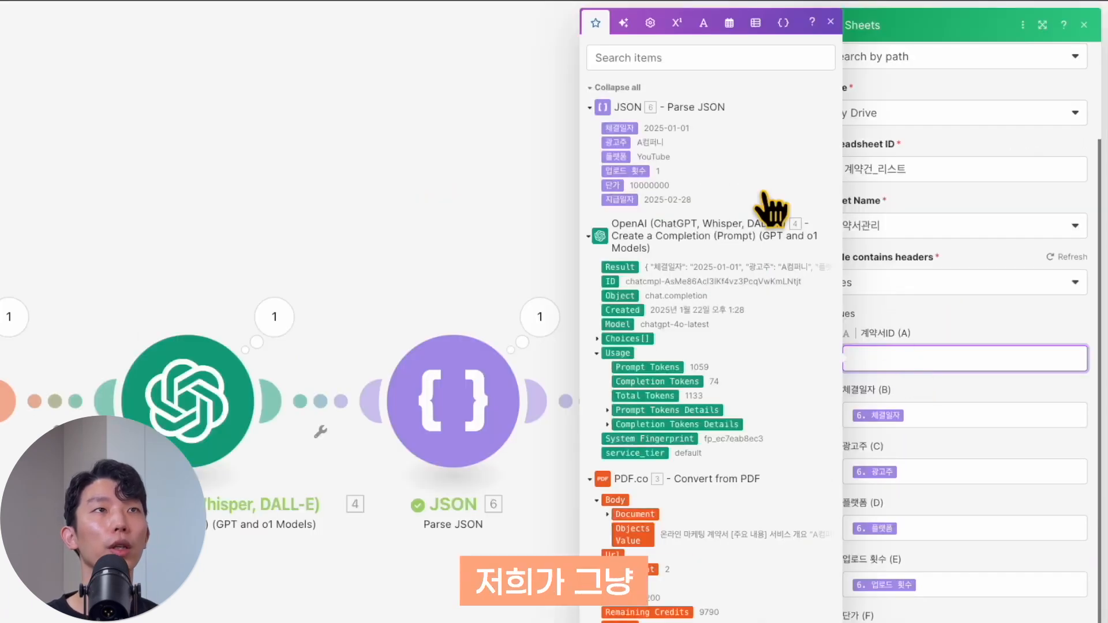
click(700, 28)
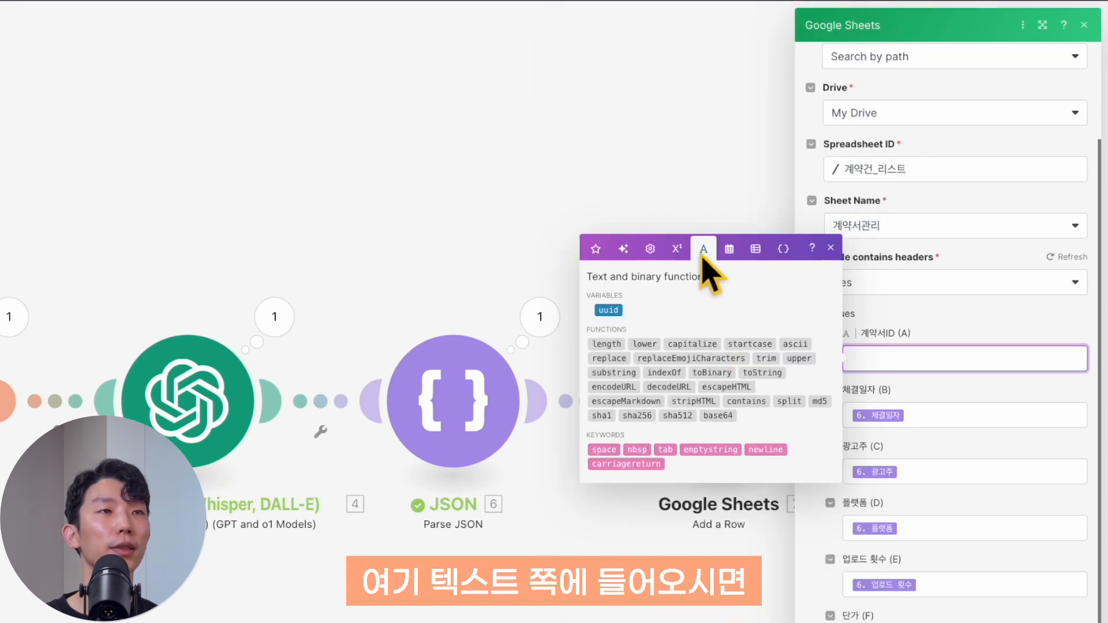
click(608, 310)
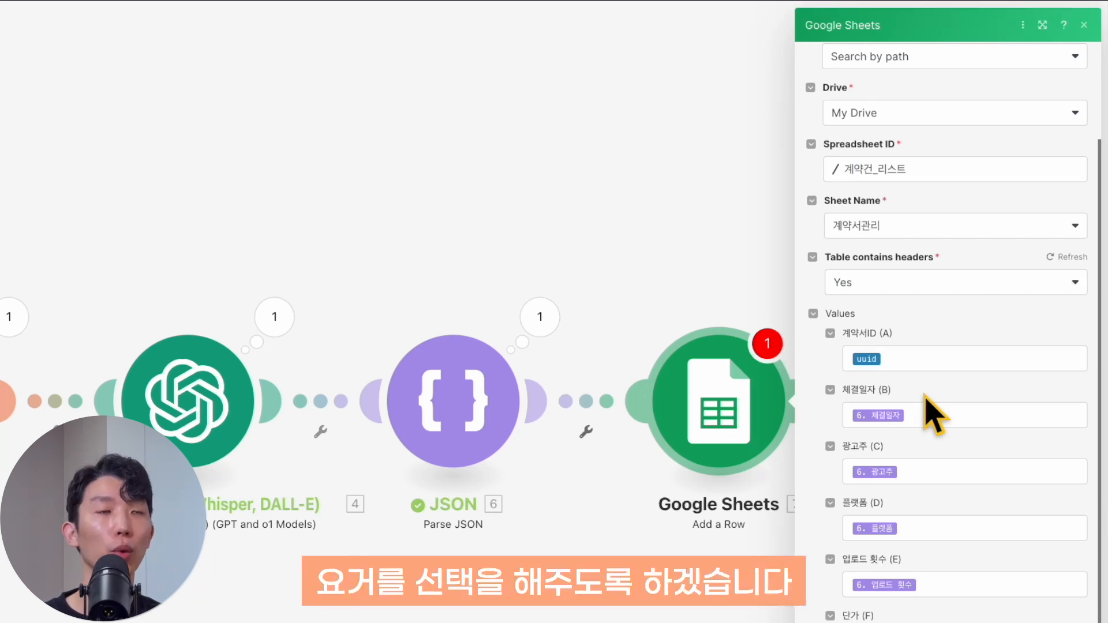
scroll(930, 399, down, 1)
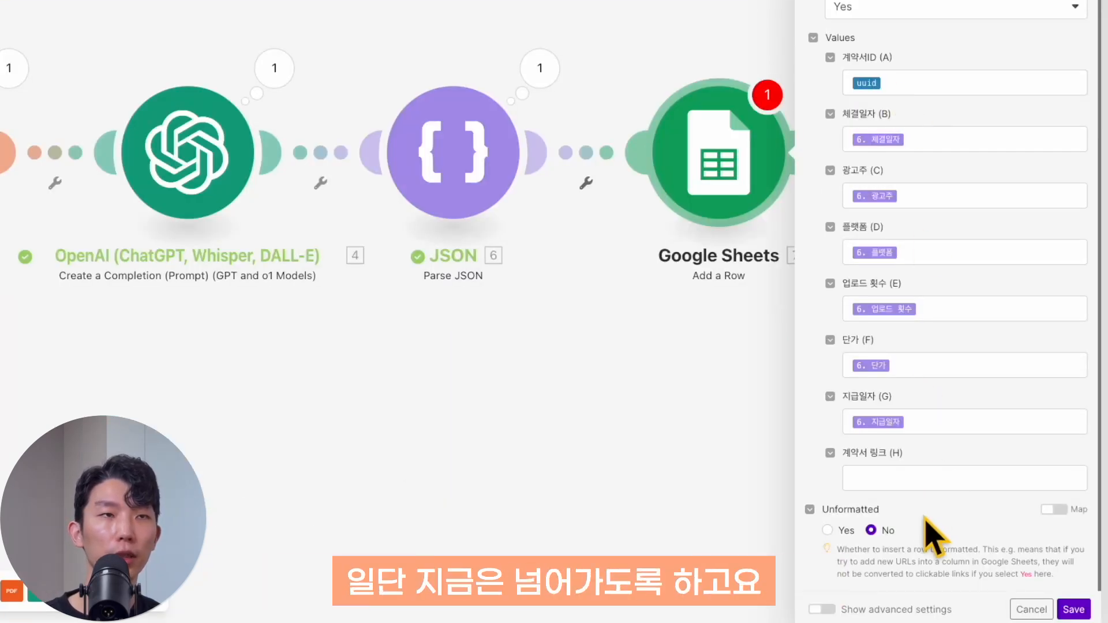
click(1073, 609)
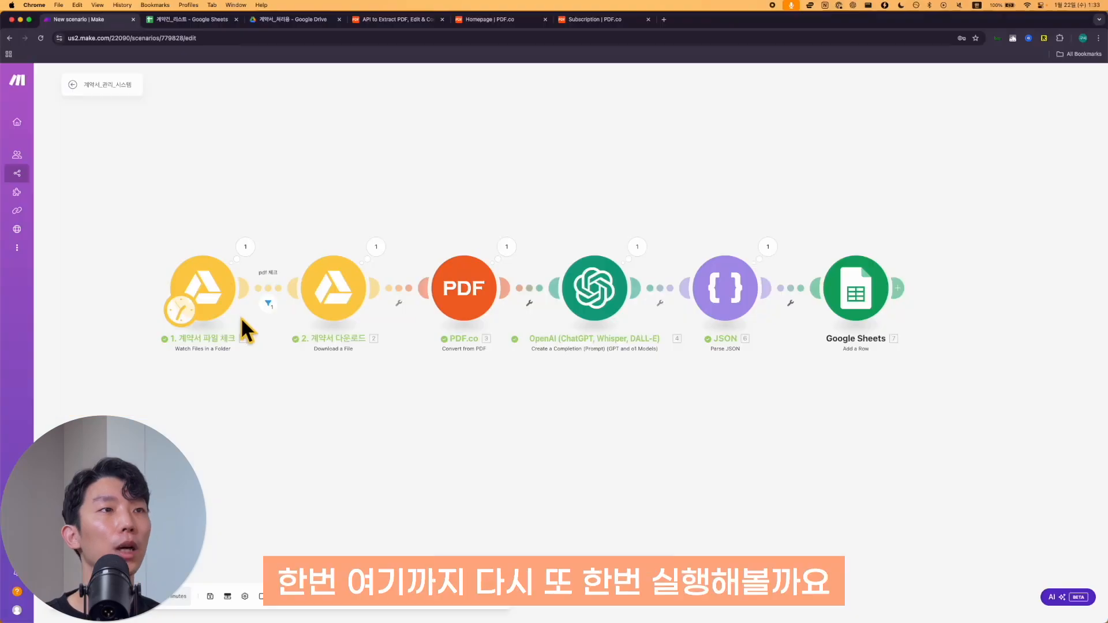
right_click(216, 299)
click(240, 265)
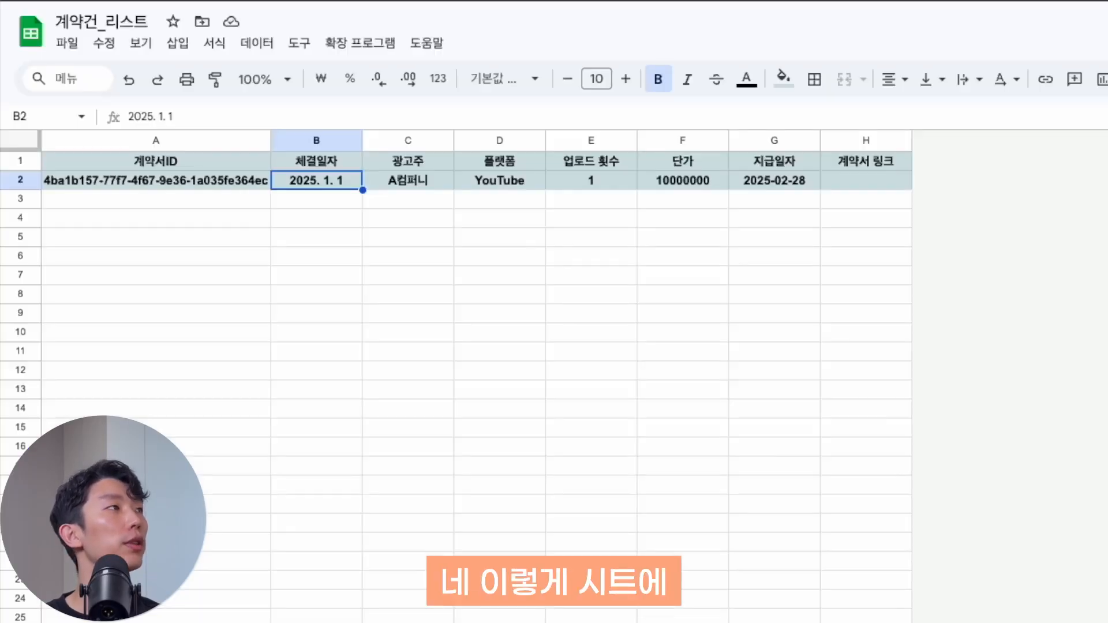
Step: Reset the fill color of cells A2:H2 in the 계약건_리스트 spreadsheet
drag(156, 180, 866, 180)
click(783, 79)
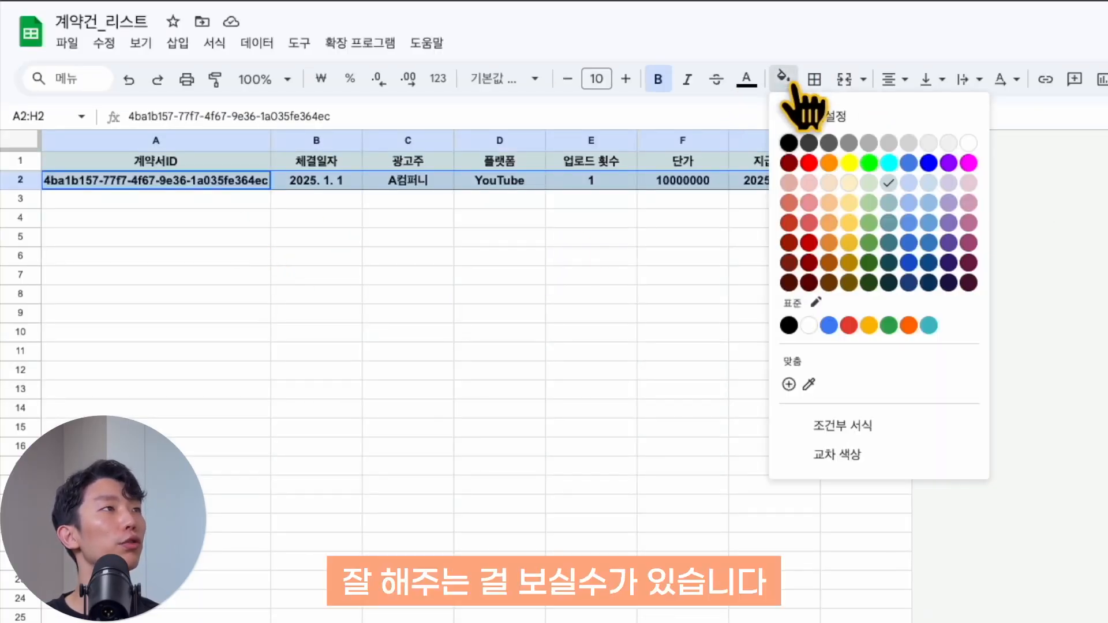
click(822, 117)
Step: Check the contract ID, dates, advertiser, platform and other values written to row 2 of the sheet
click(683, 218)
click(250, 242)
click(305, 183)
click(370, 203)
click(317, 201)
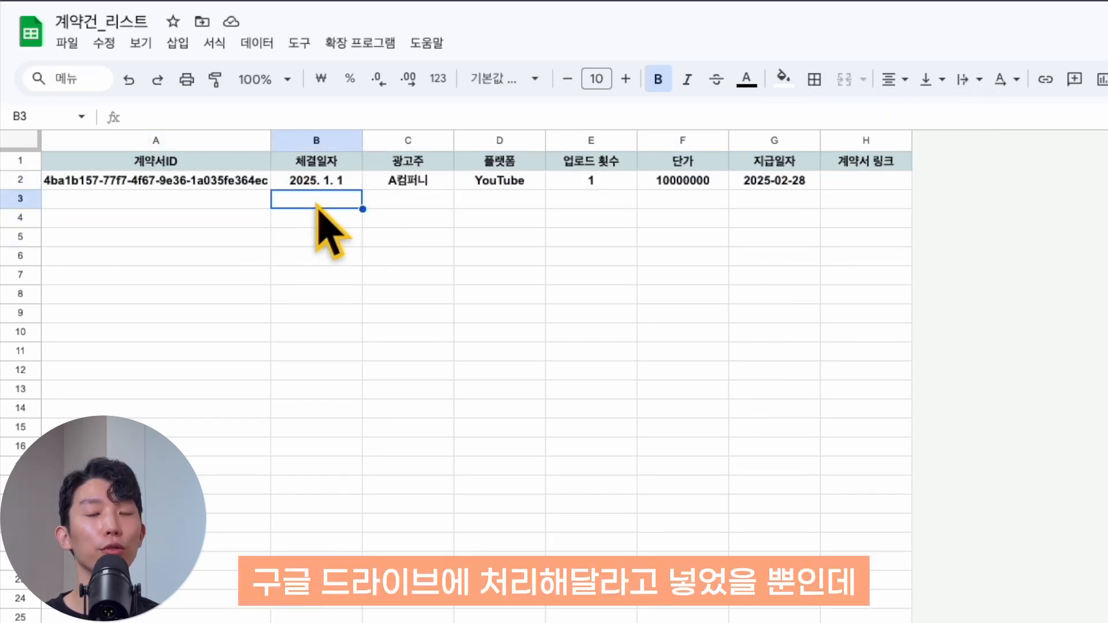
click(206, 203)
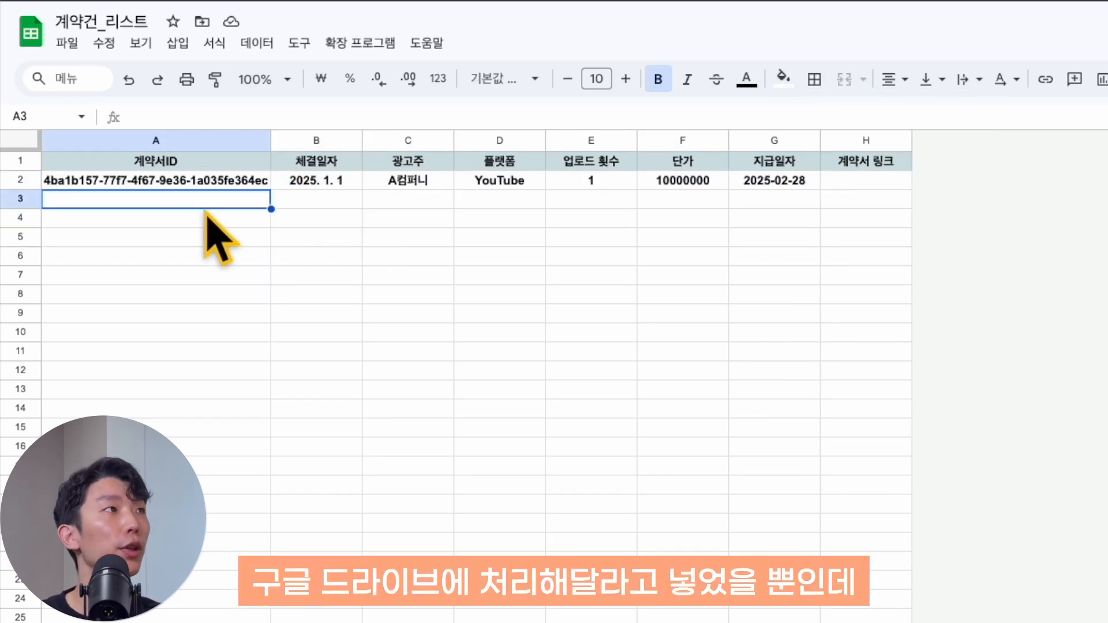
click(629, 183)
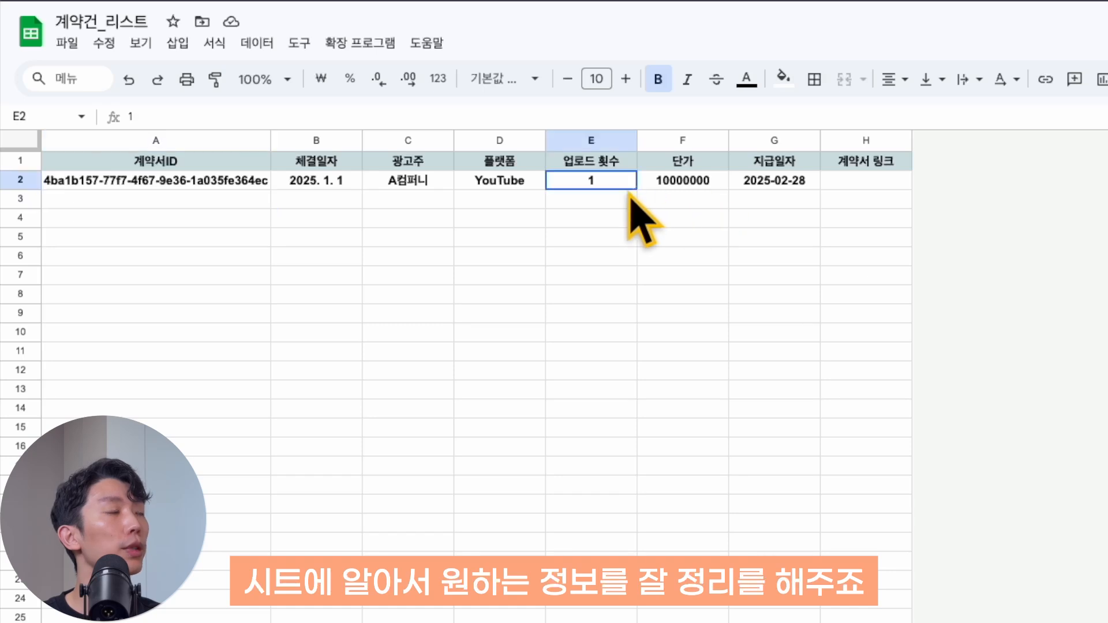
click(442, 200)
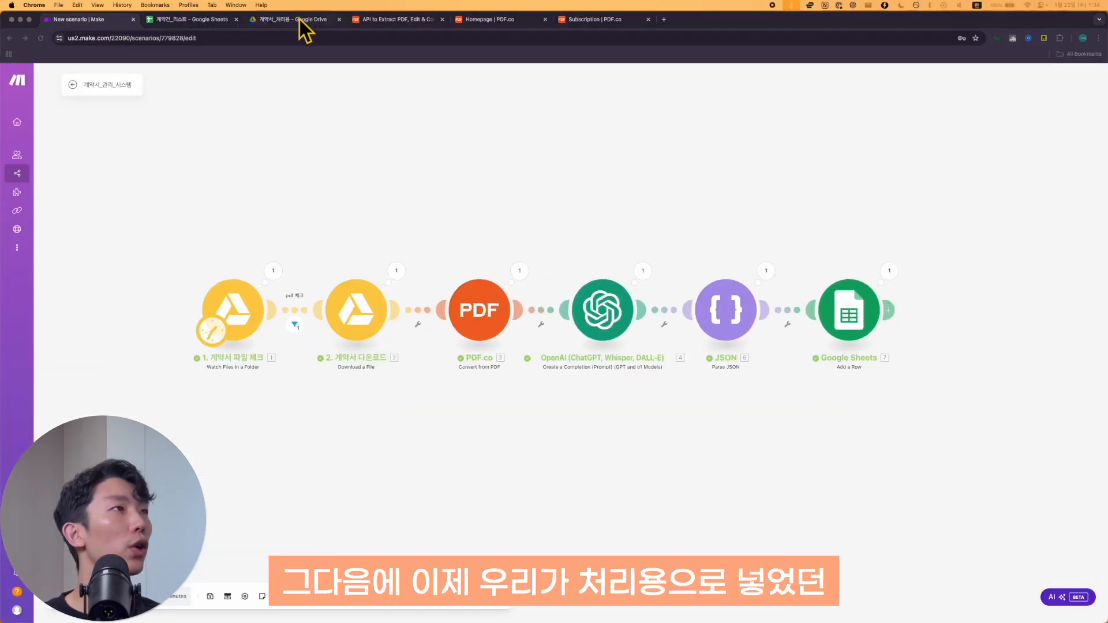
Step: Switch to Google Drive and check the name of the contract PDF in the 계약서_처리용 folder
click(294, 20)
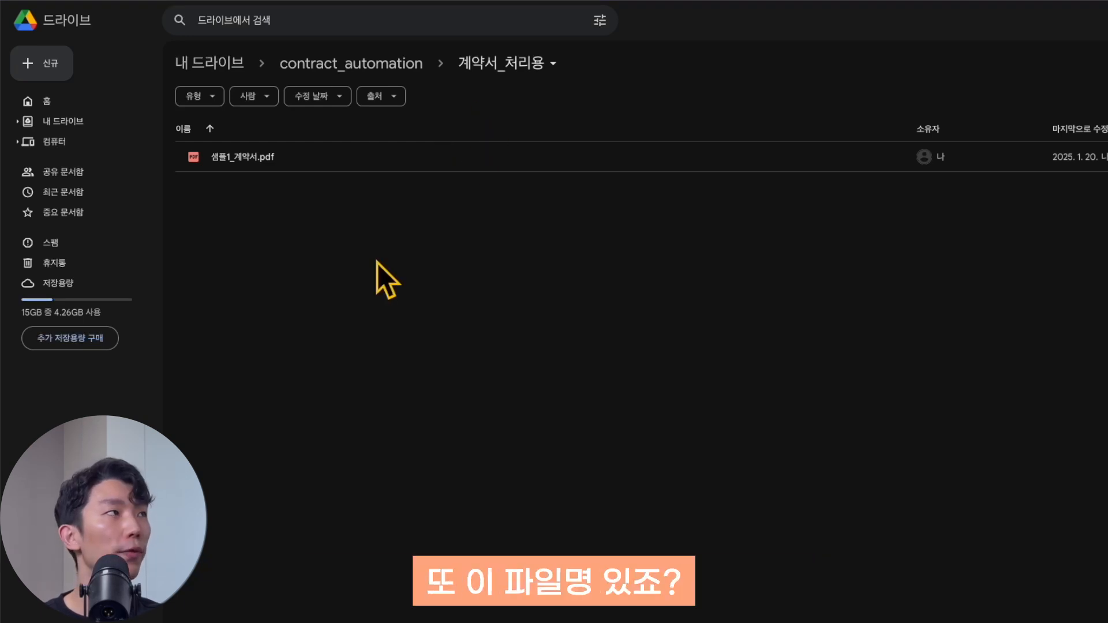
drag(336, 224, 234, 162)
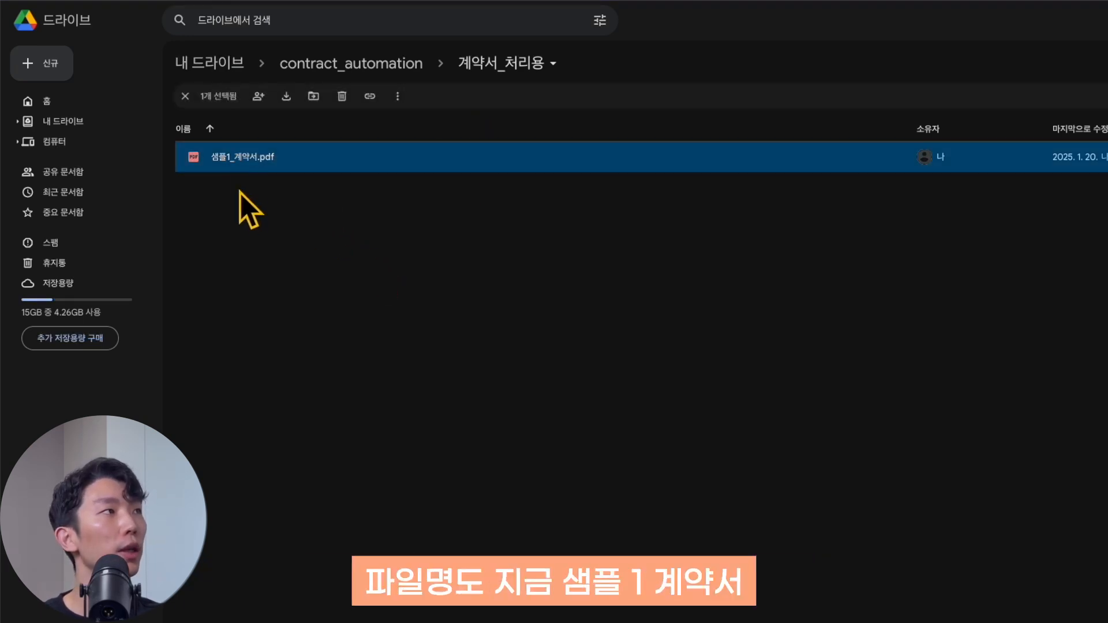
click(241, 194)
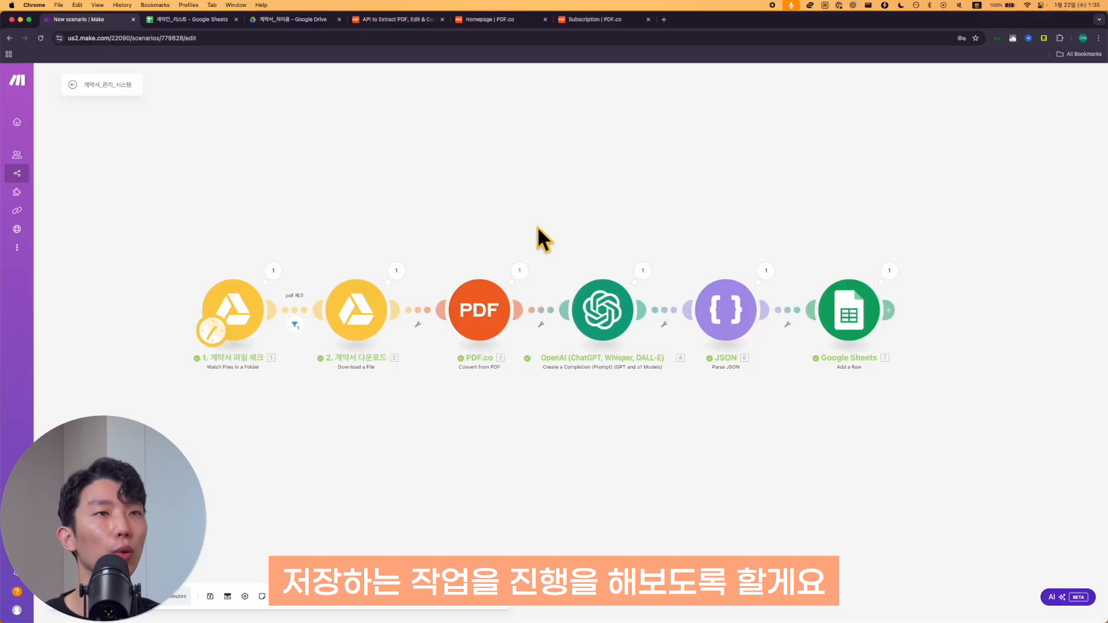
drag(879, 431, 880, 426)
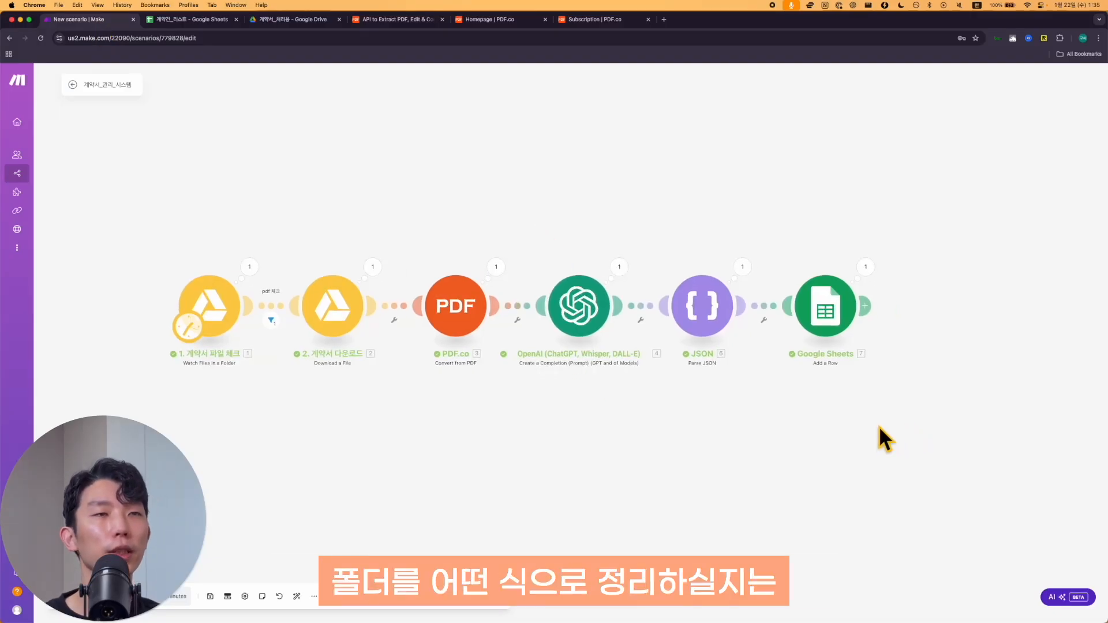
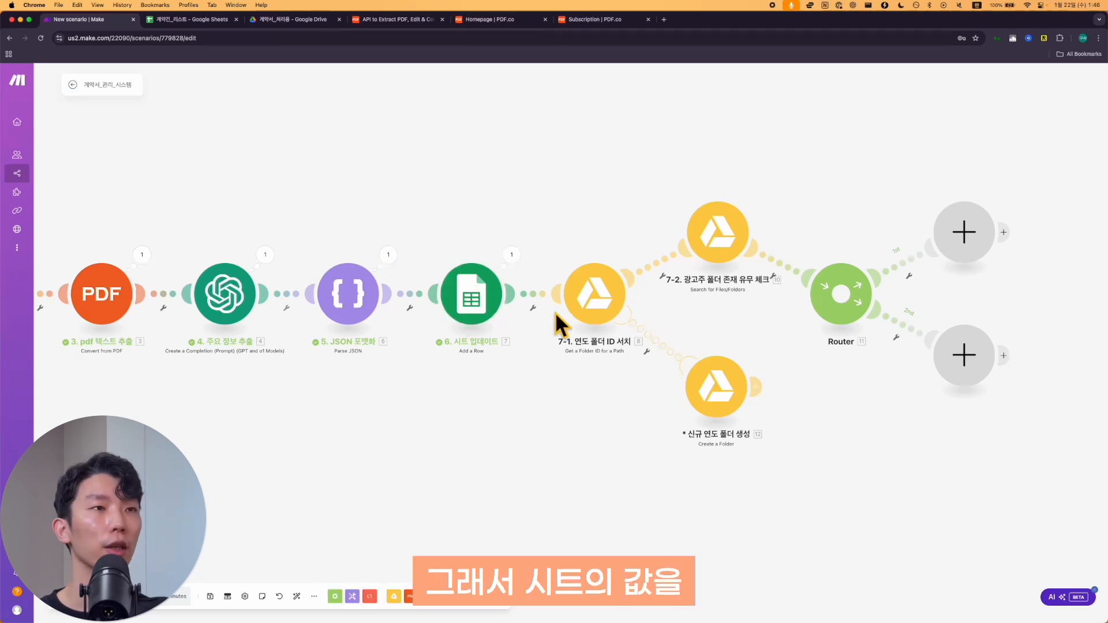
Step: Add a Google Sheets Delete a Row module after the * 신규 연도 폴더 생성 module
click(761, 391)
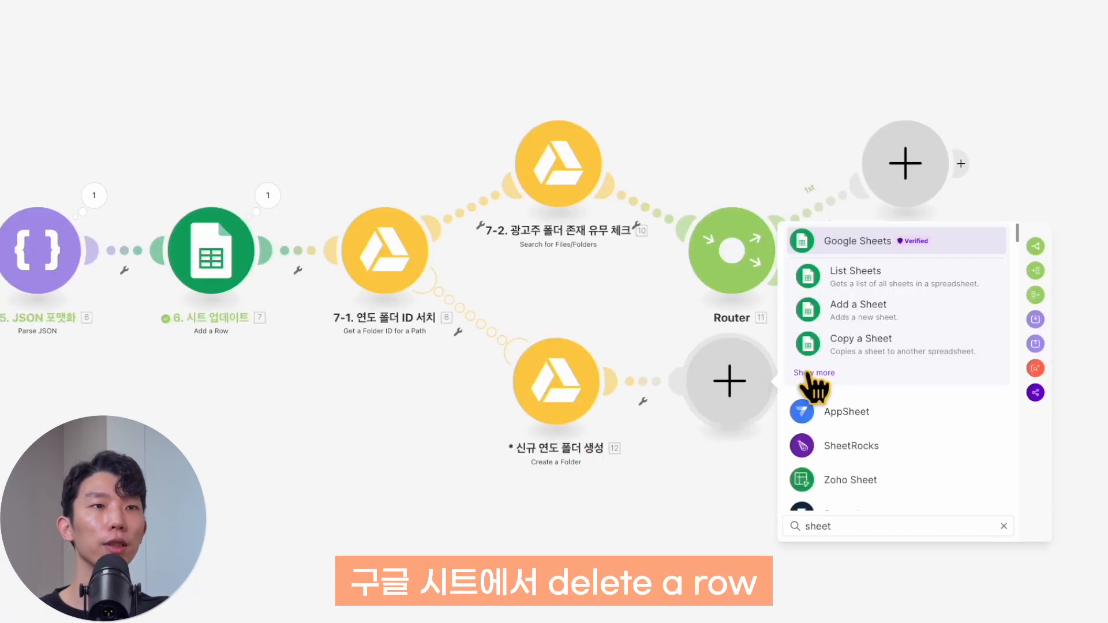
click(811, 374)
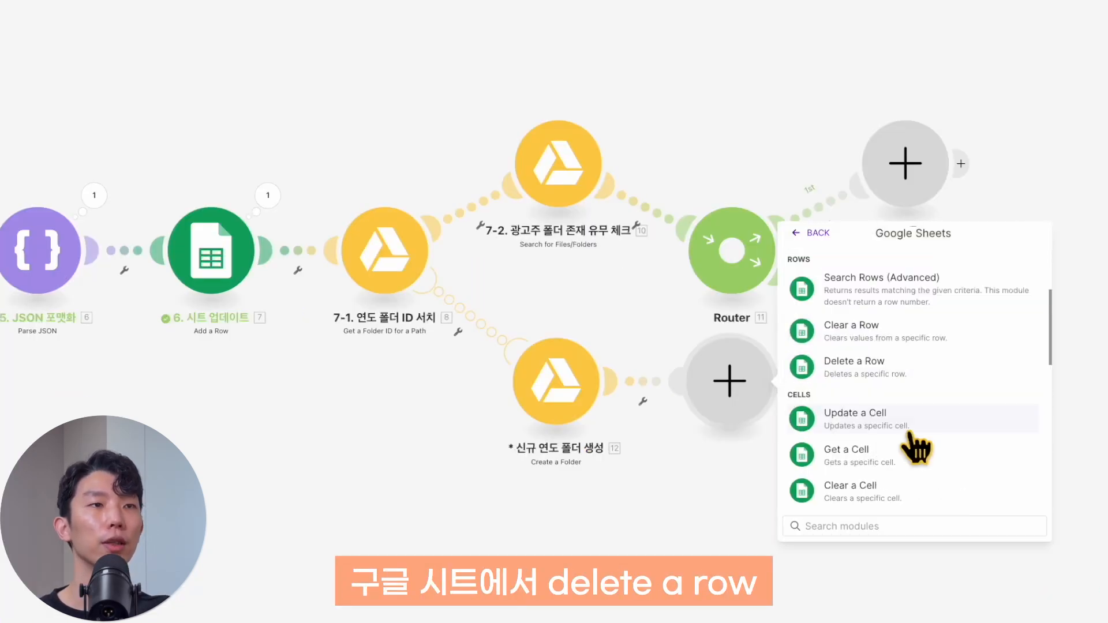
click(908, 366)
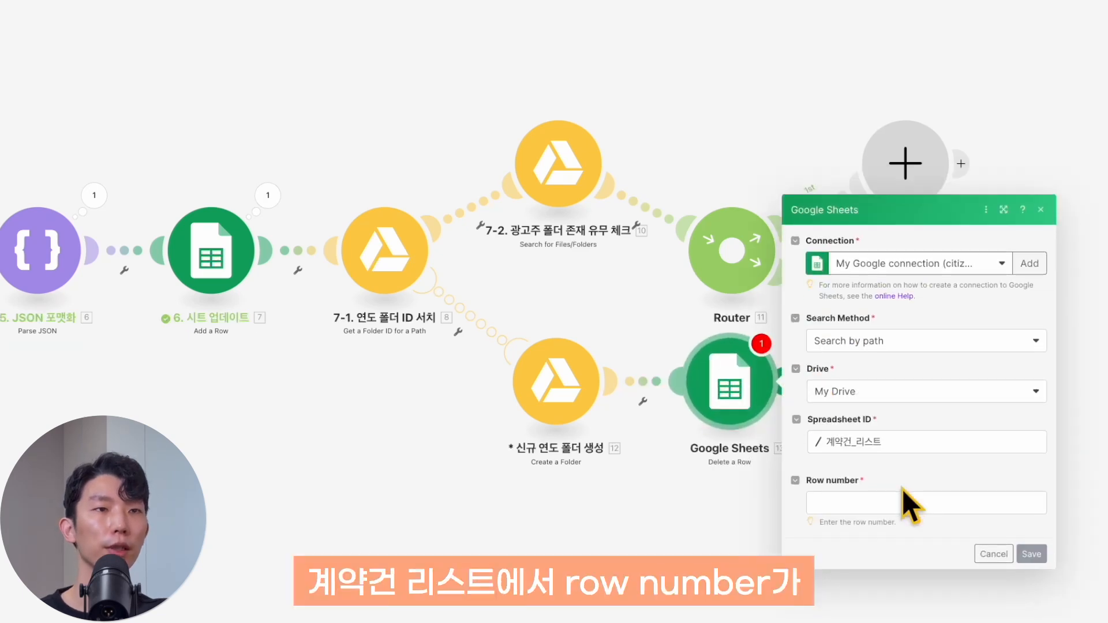
Step: Target the 계약서관리 sheet and map the row number to the Row Number output of 6. 시트 업데이트
click(888, 523)
scroll(643, 255, down, 10)
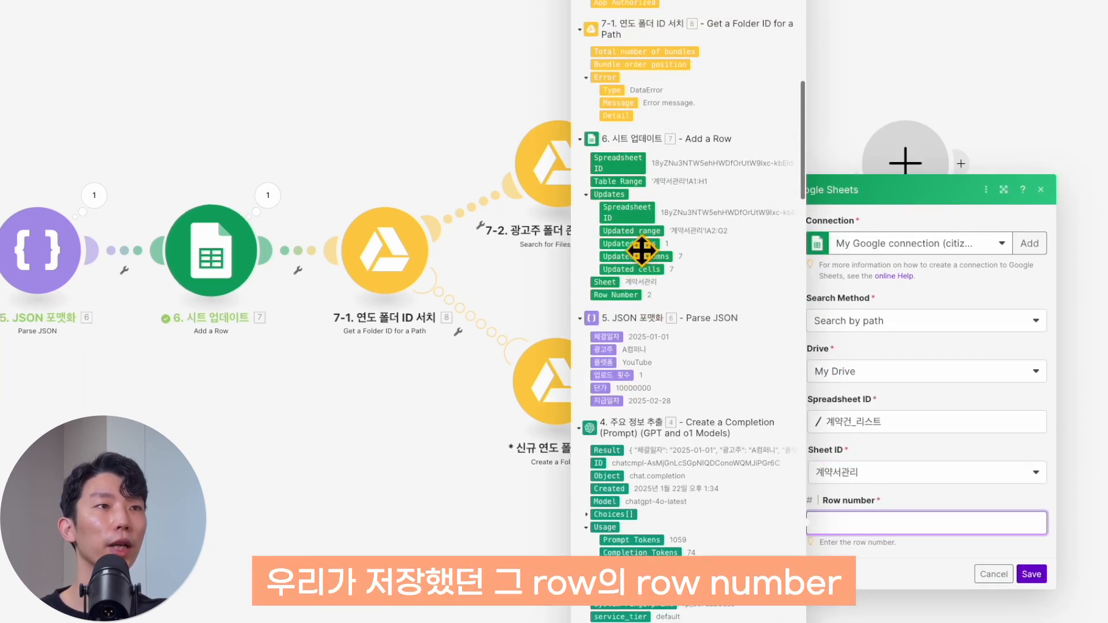
drag(616, 297, 872, 525)
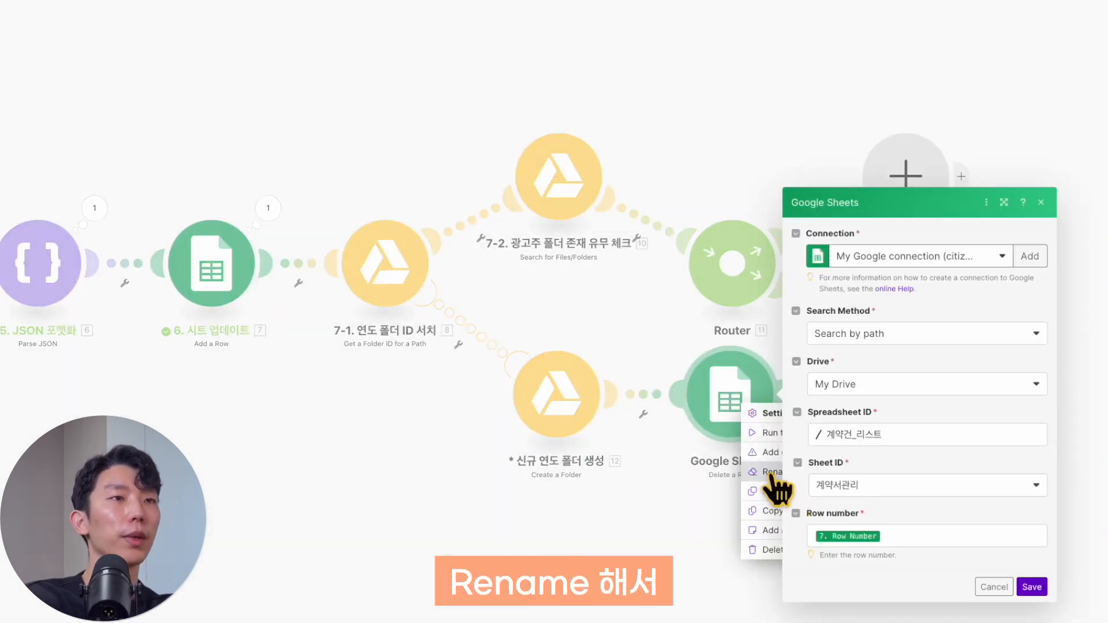
Step: Rename the Delete a Row module as * 시트 행 삭제 and auto-align the scenario's modules
click(774, 487)
text(* 시트 행 삭제)
key(Return)
click(657, 348)
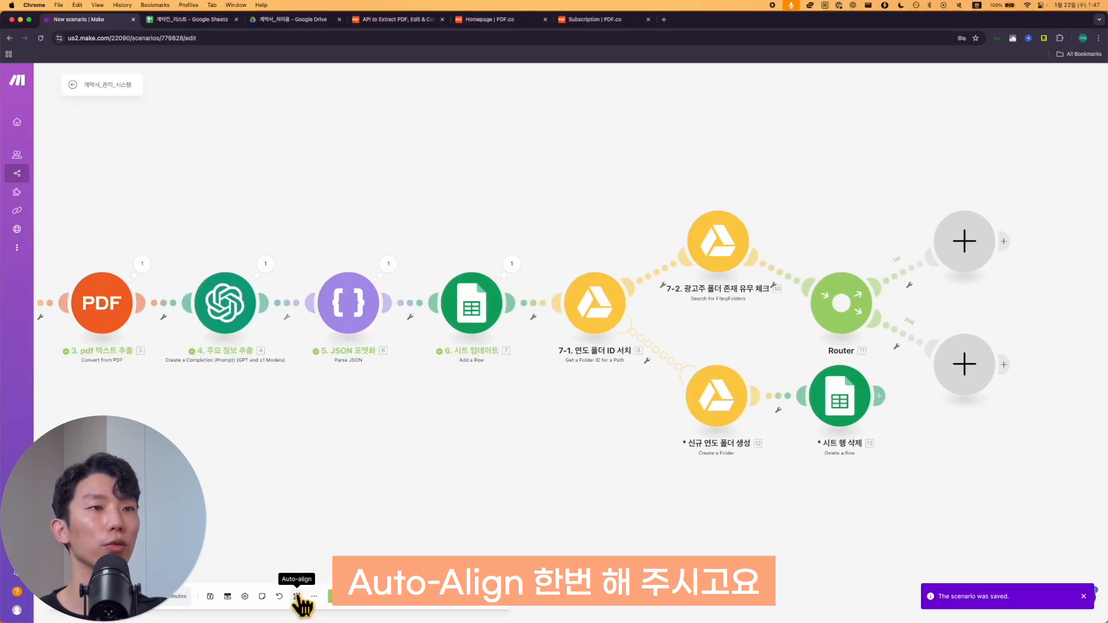
click(297, 596)
drag(707, 407, 669, 410)
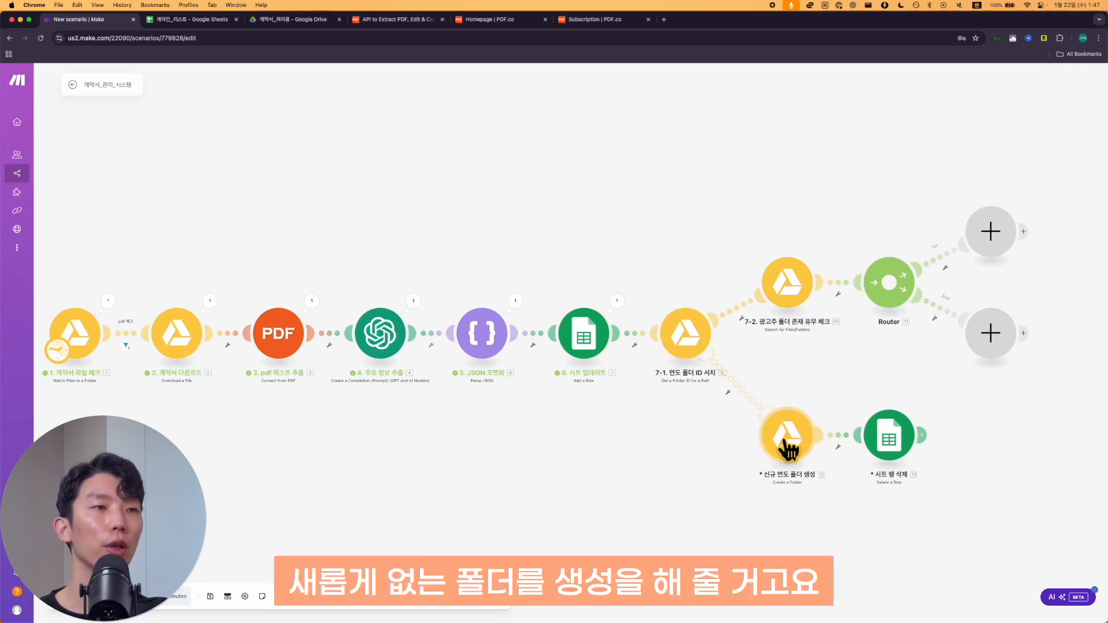
drag(803, 385, 775, 385)
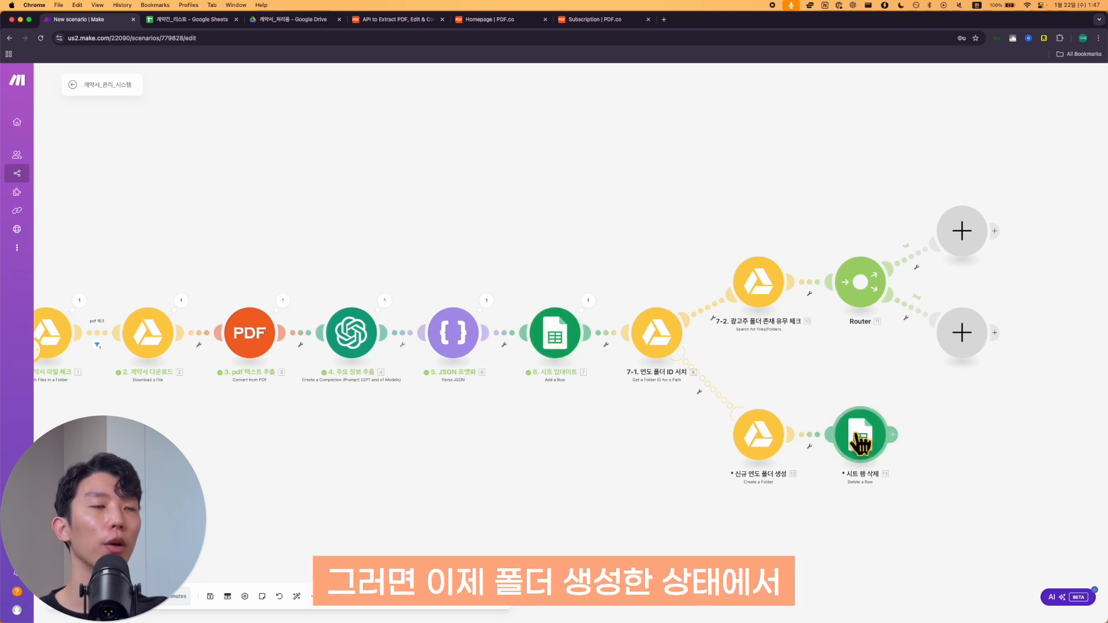
drag(774, 360, 746, 359)
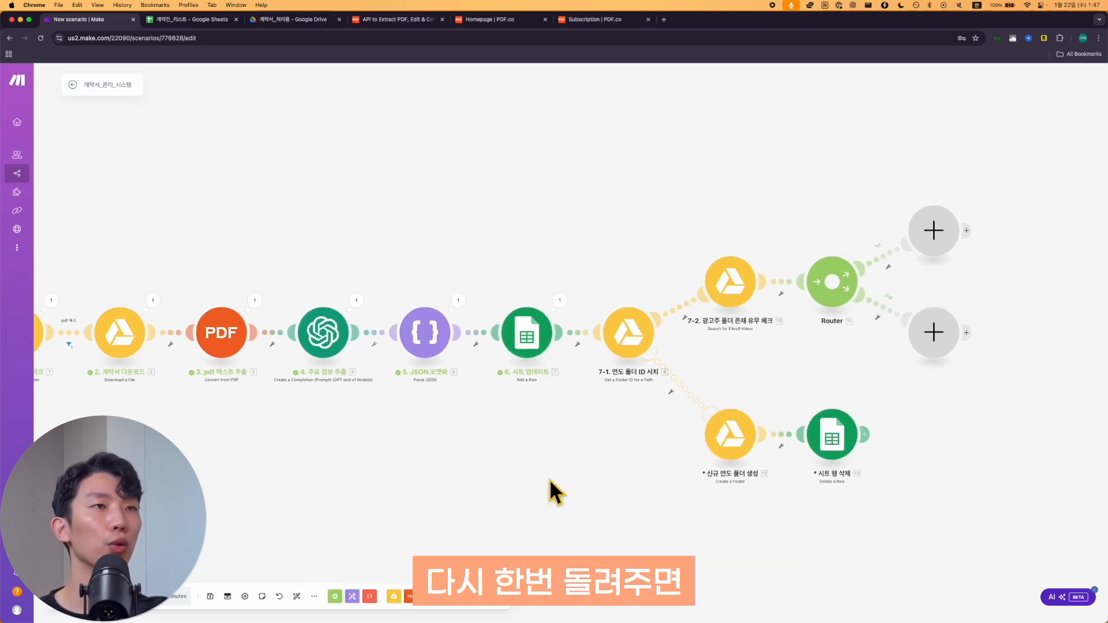
drag(423, 454, 506, 449)
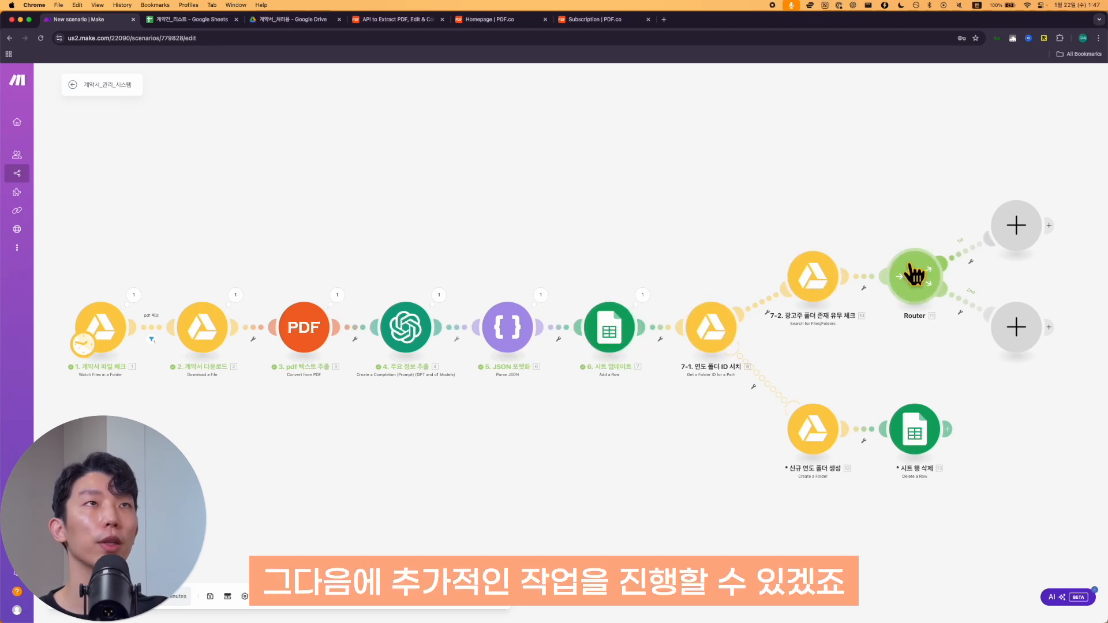
Step: Set up a filter labeled 폴더 존재 on the router's first route, requiring that the File ID from 7-2. 광고주 폴더 존재 유무 체크 exists
drag(1012, 337, 826, 352)
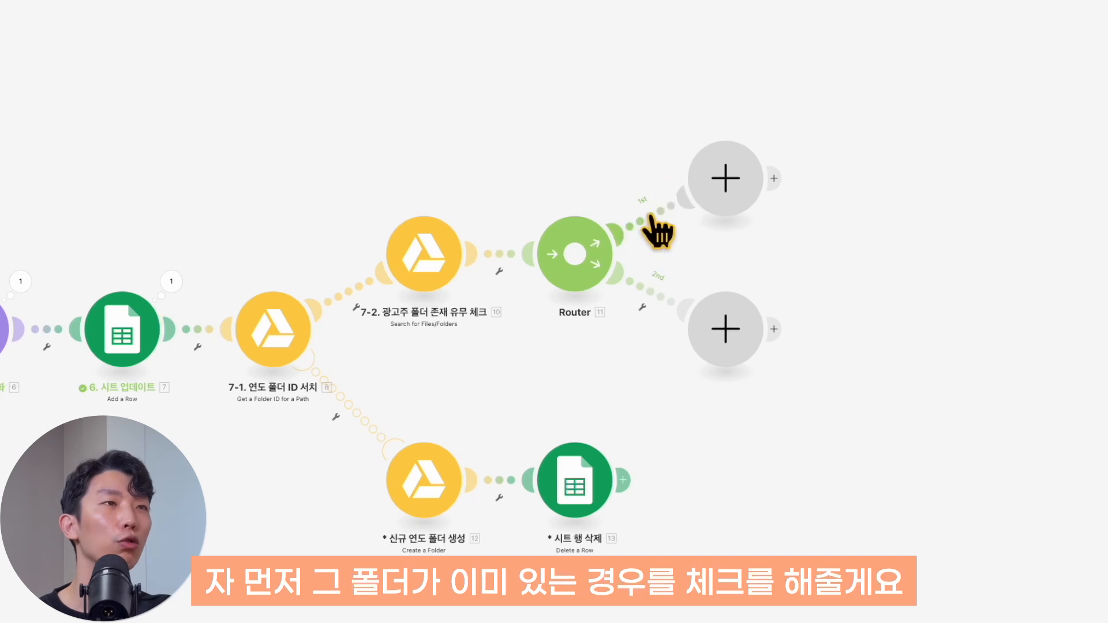
click(650, 218)
text(폴더 존)
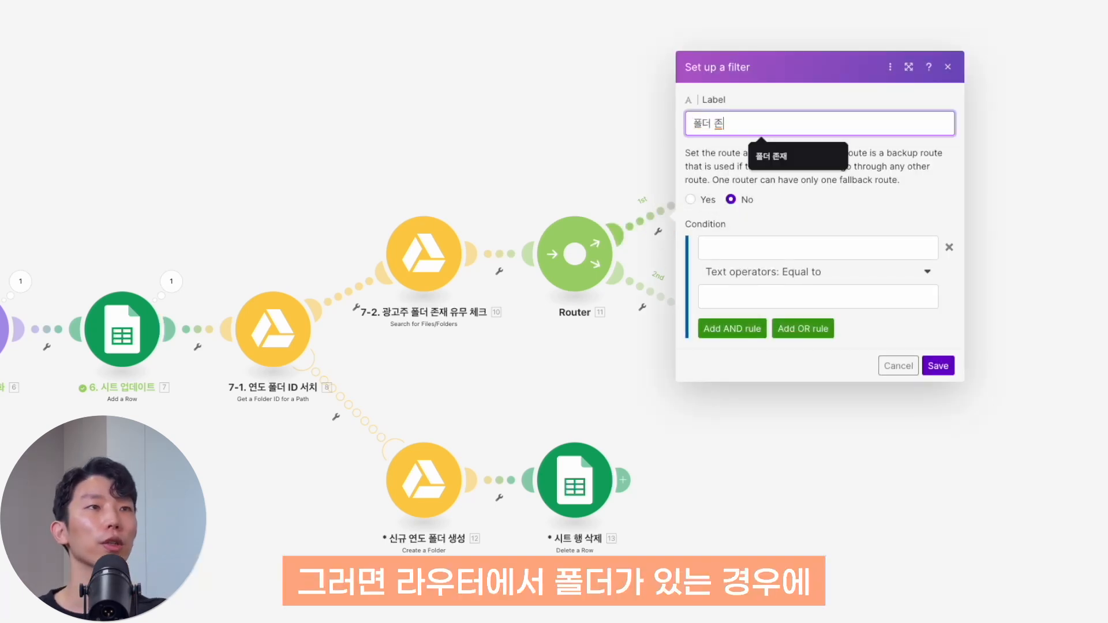
text(재)
click(827, 163)
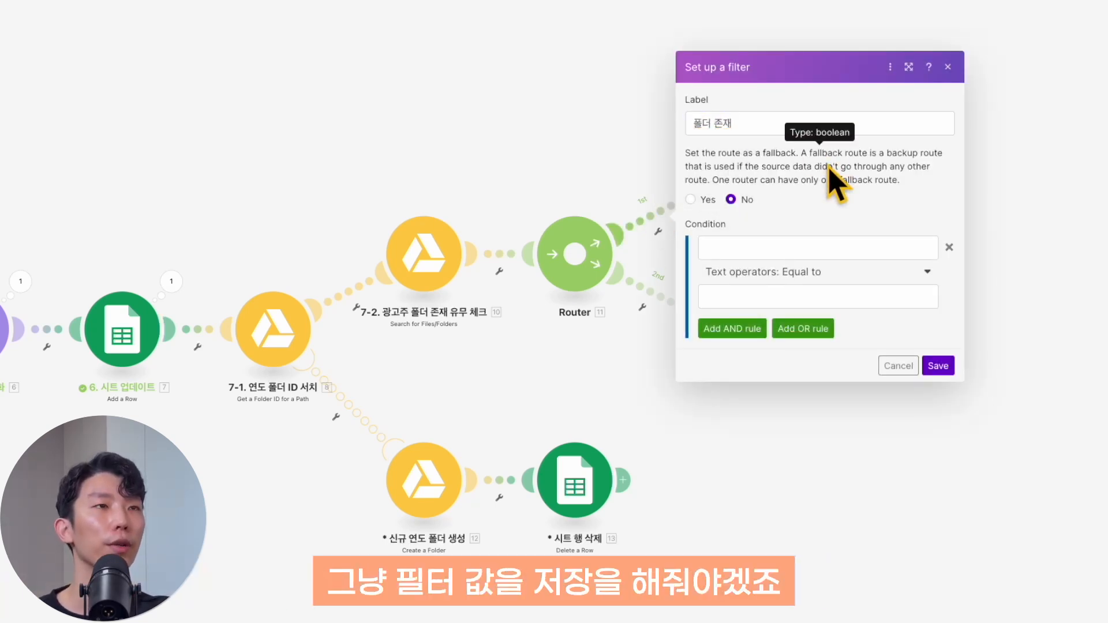
click(817, 248)
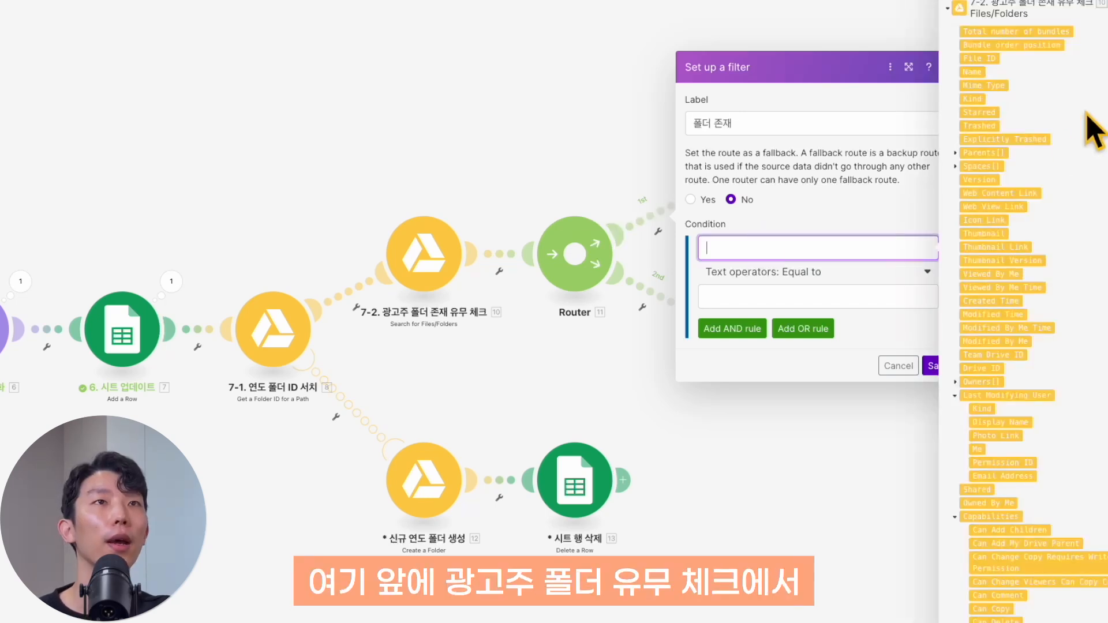
click(982, 56)
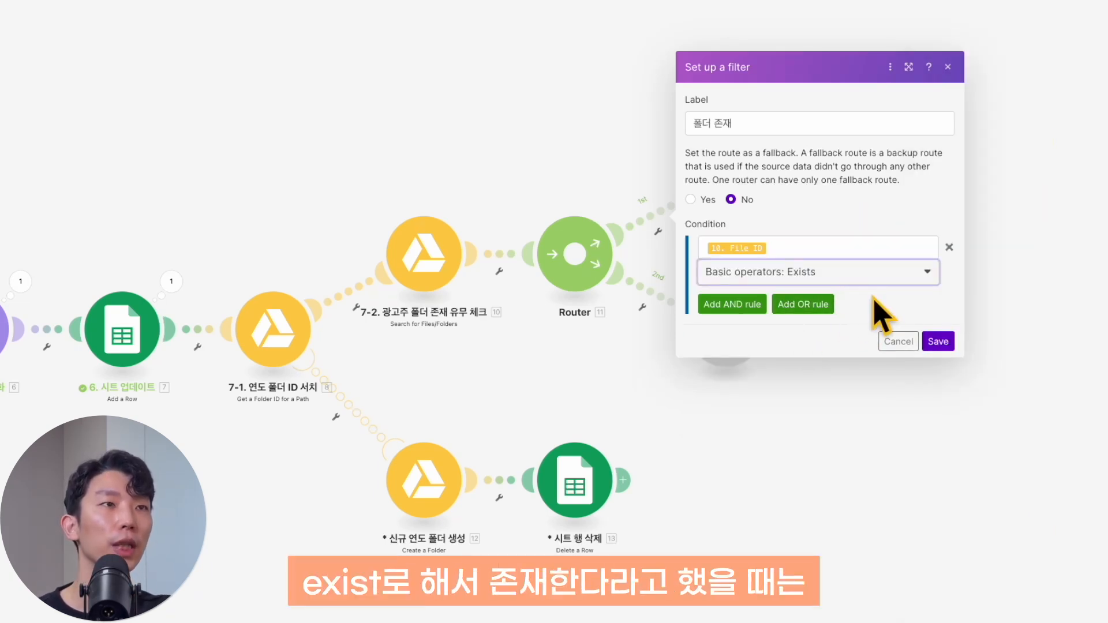
click(939, 341)
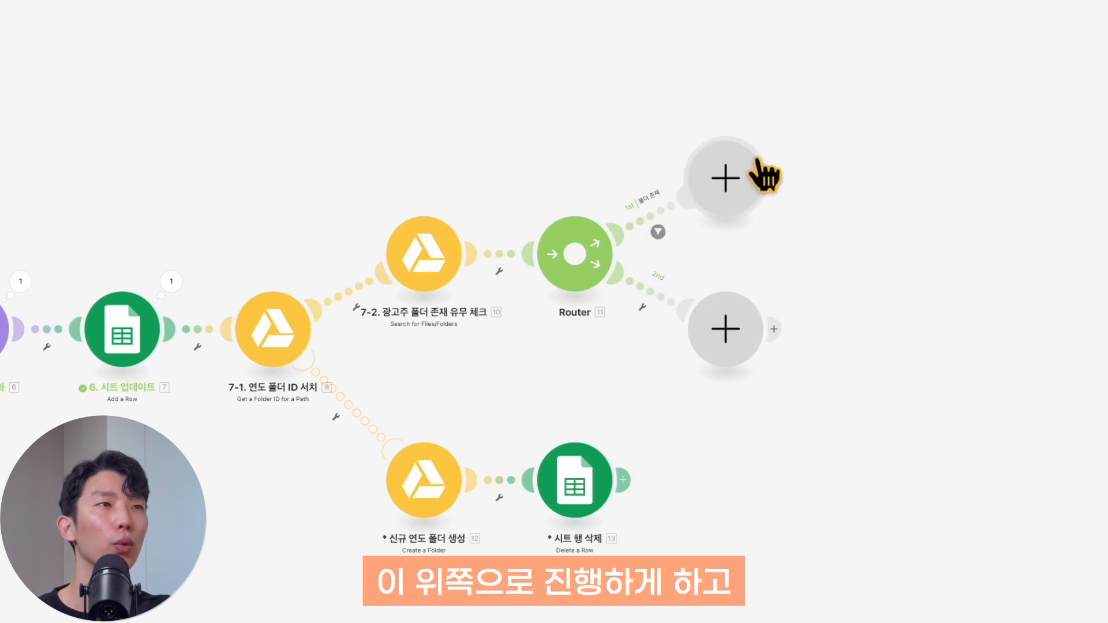
Step: Set the router's second route as the fallback route
click(652, 299)
click(691, 275)
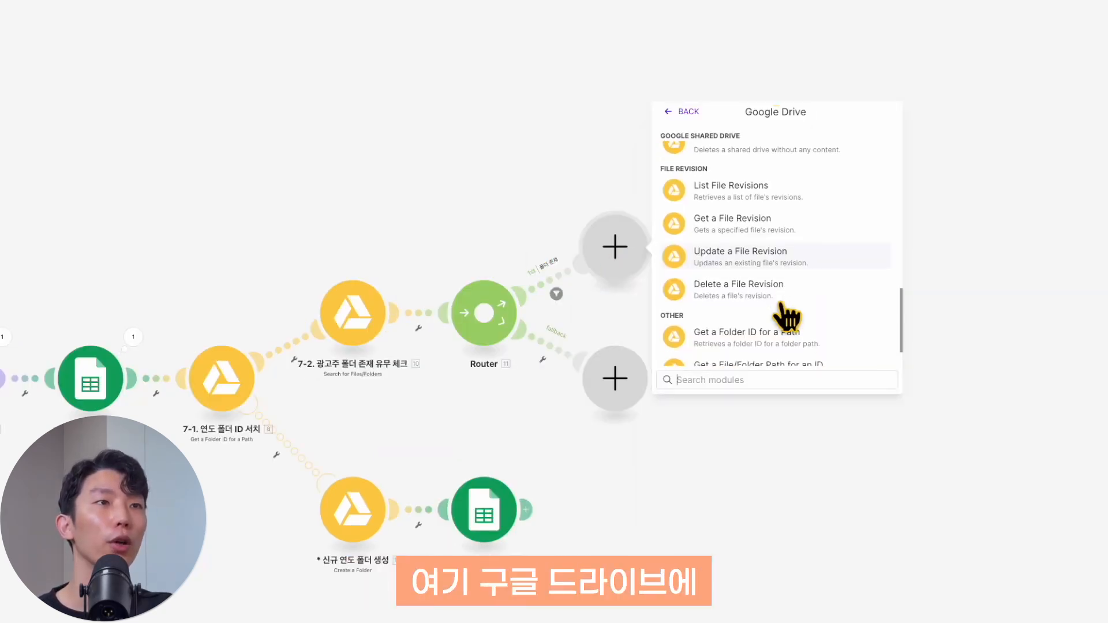
scroll(787, 312, down, 3)
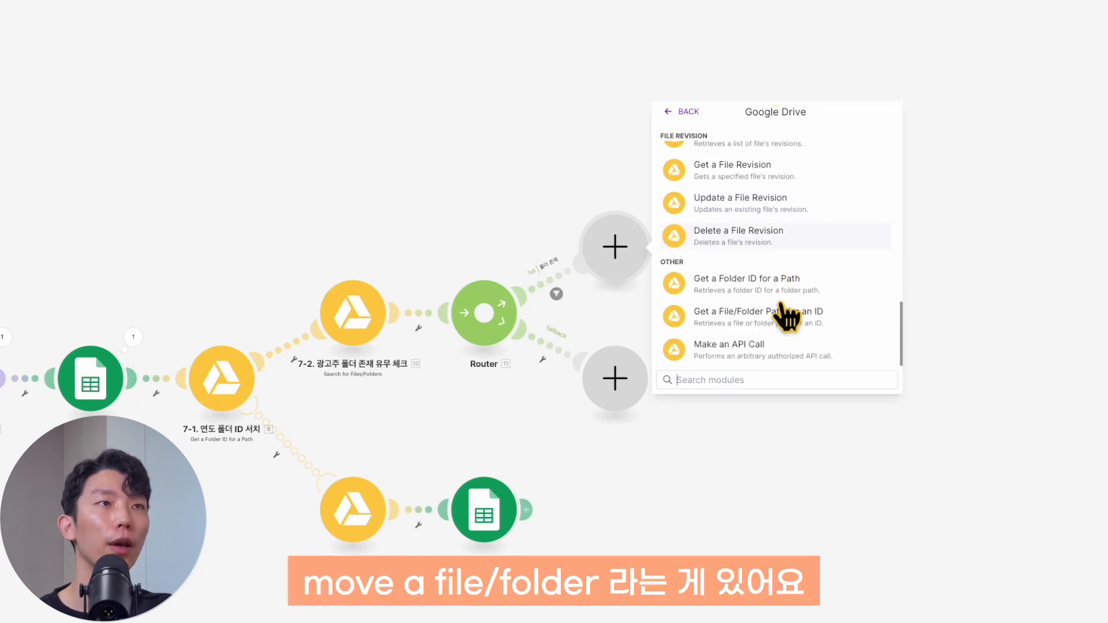
scroll(817, 256, up, 5)
scroll(817, 254, up, 1)
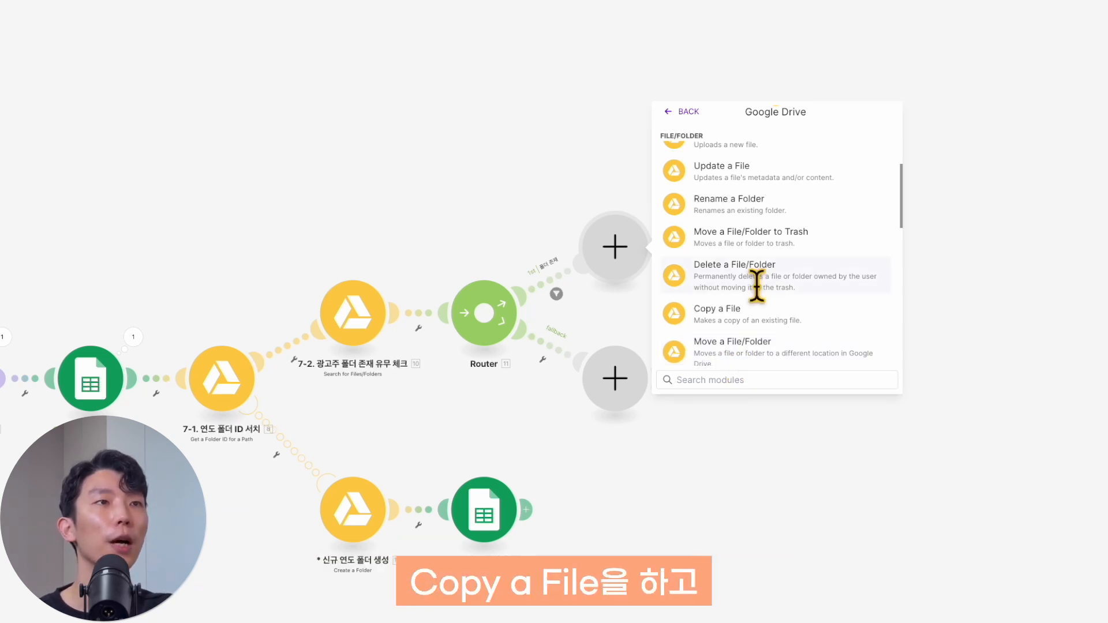
scroll(768, 284, up, 1)
scroll(760, 288, down, 2)
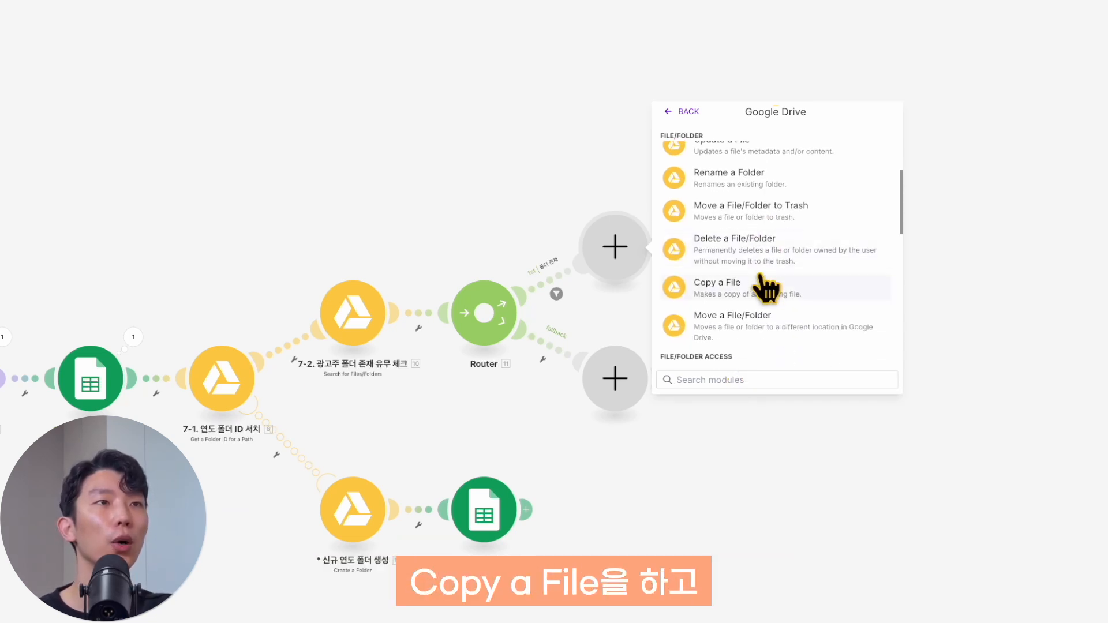
click(754, 326)
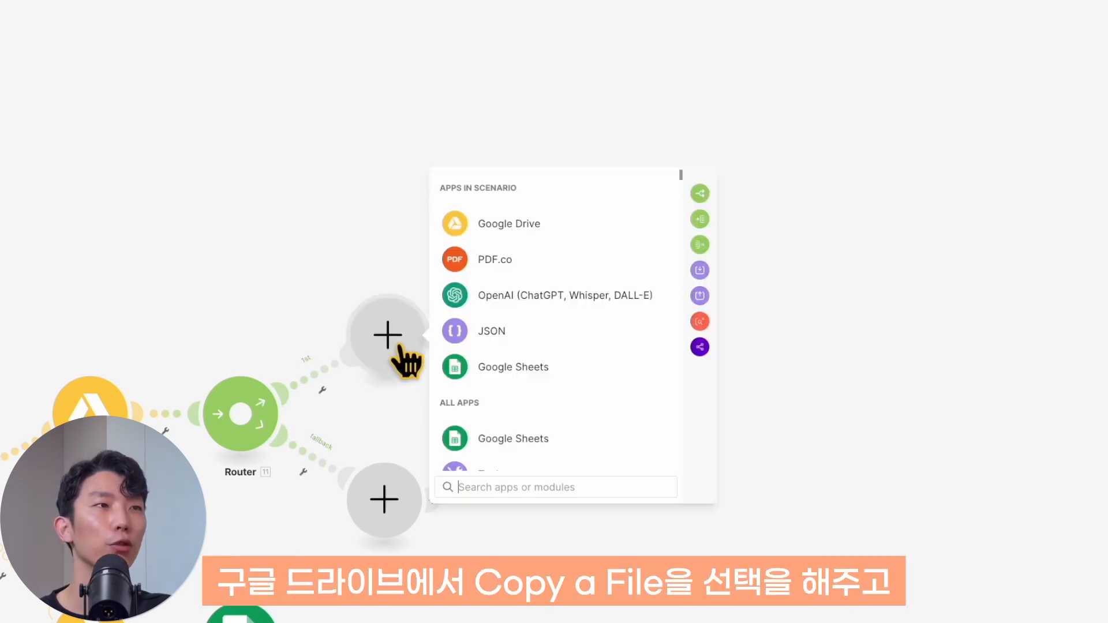
Step: Add a Google Drive Copy a File module to the router's first route, mapping Original File ID to the File ID of 1. 계약서 파일 체크
click(561, 248)
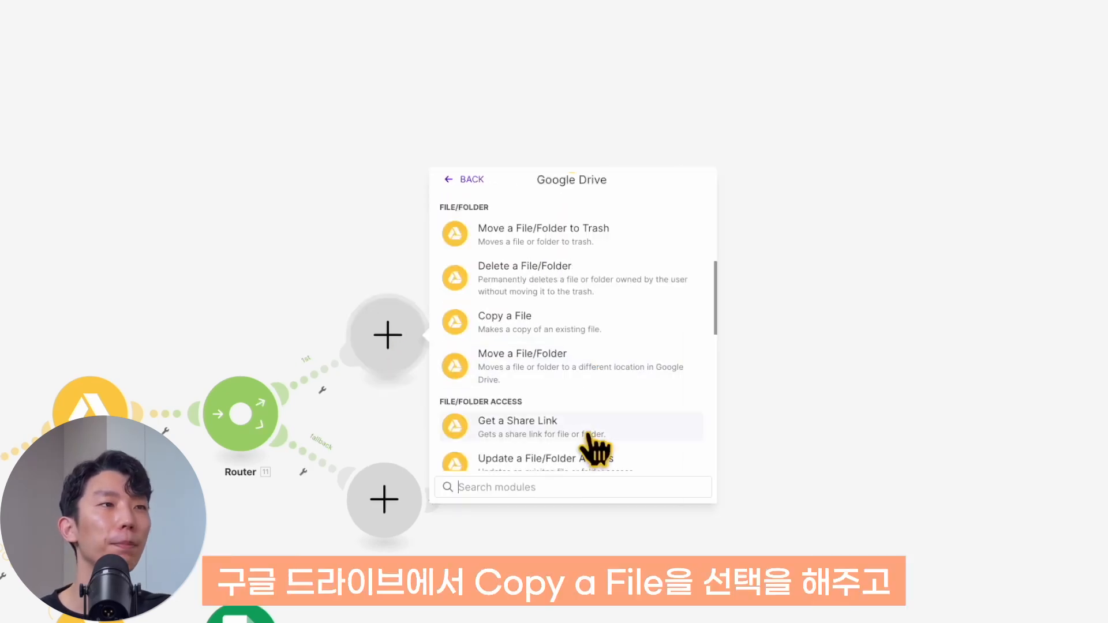
click(560, 327)
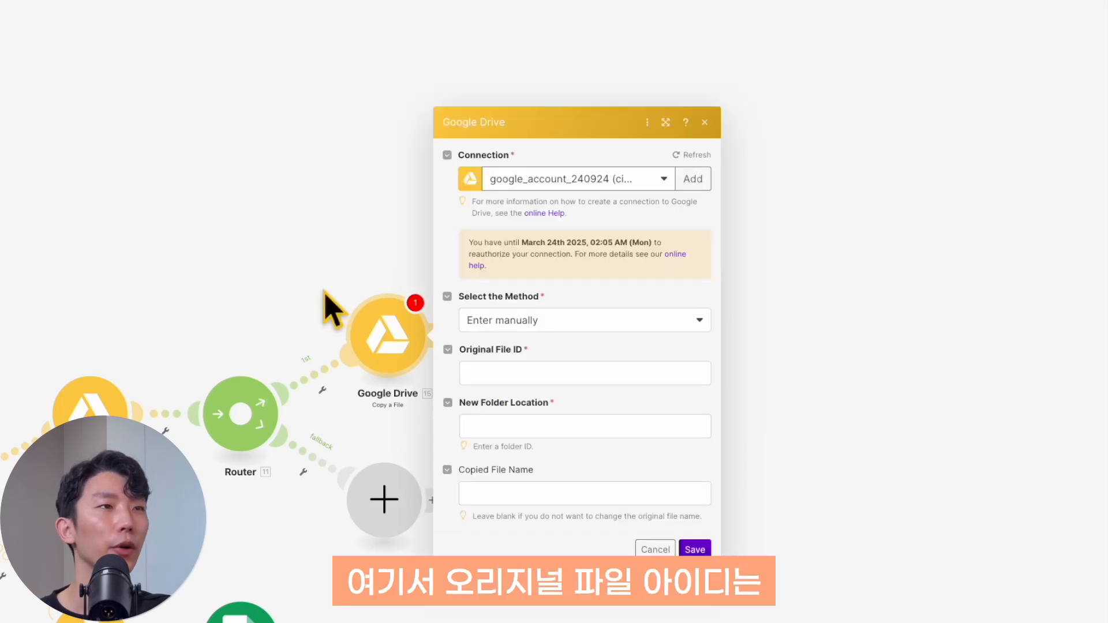
click(563, 374)
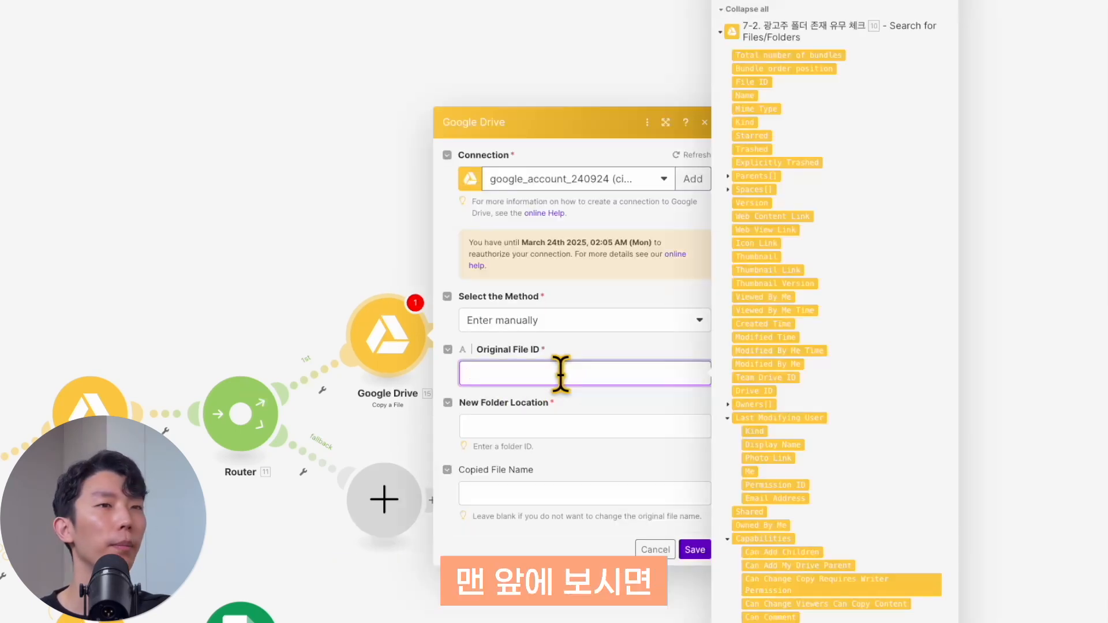
scroll(755, 347, down, 5)
scroll(807, 374, up, 4)
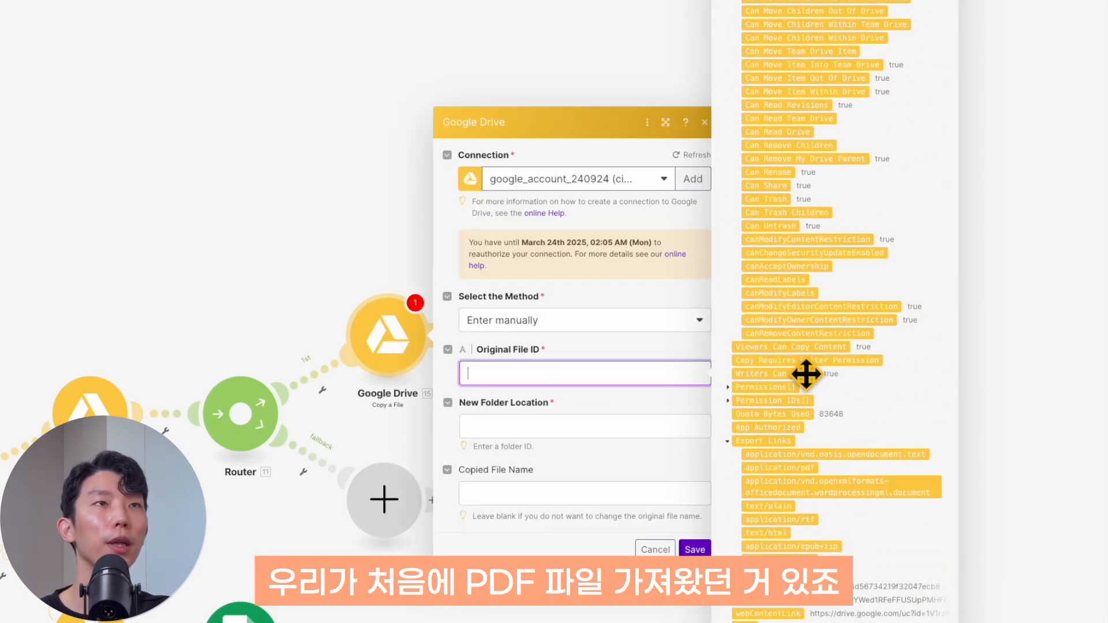
scroll(807, 352, up, 3)
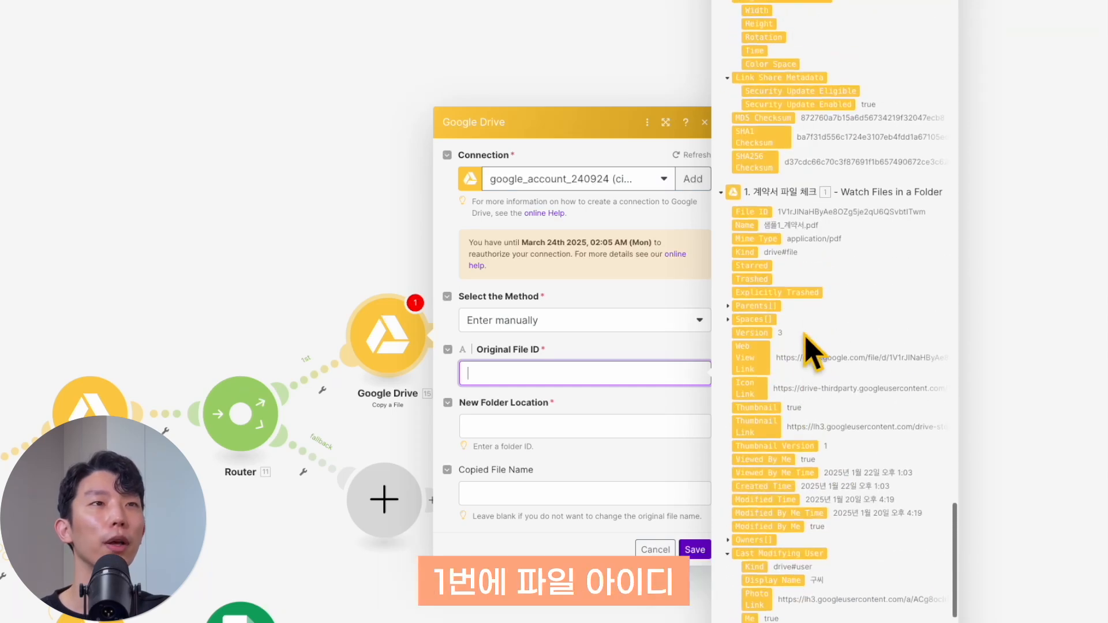
click(754, 211)
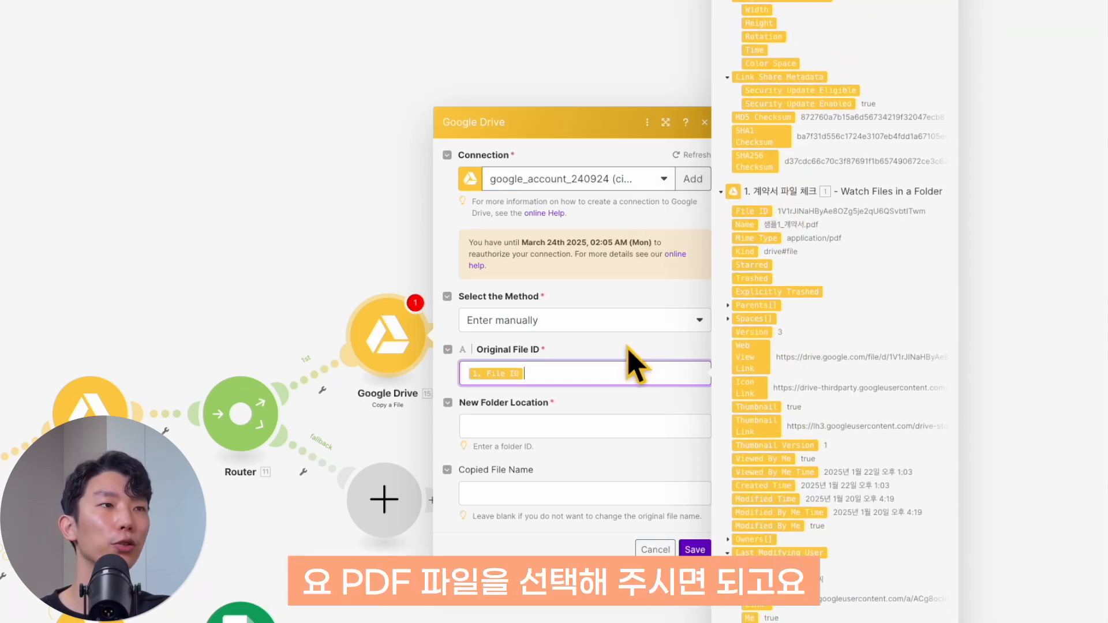
click(562, 351)
Step: Map the copy module's New Folder Location to the File ID from 7-2. 광고주 폴더 존재 유무 체크
click(564, 425)
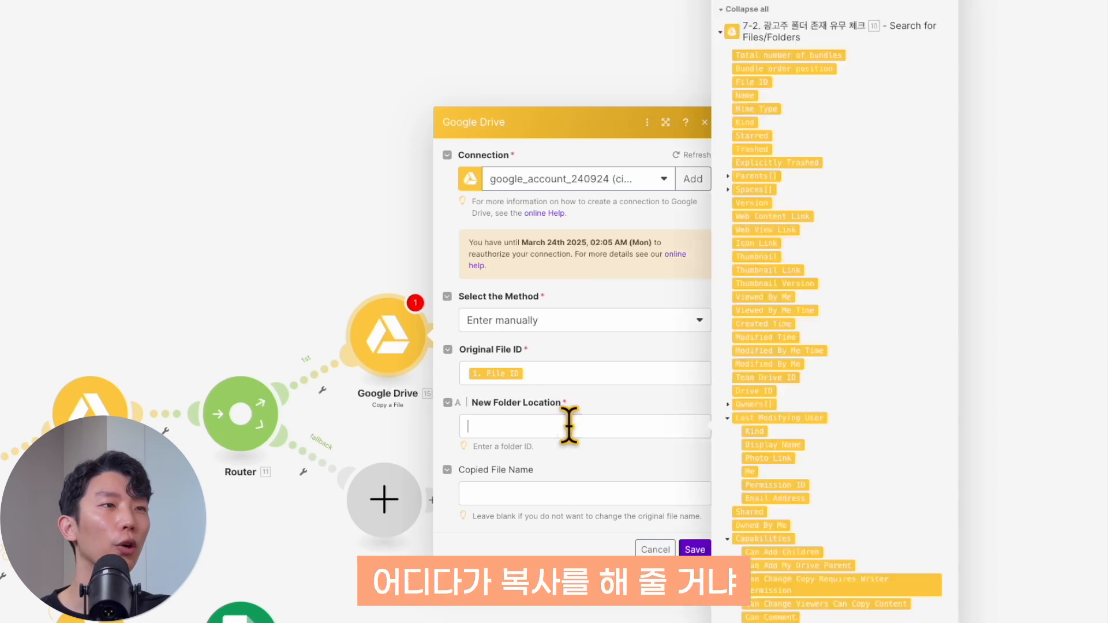
key(Escape)
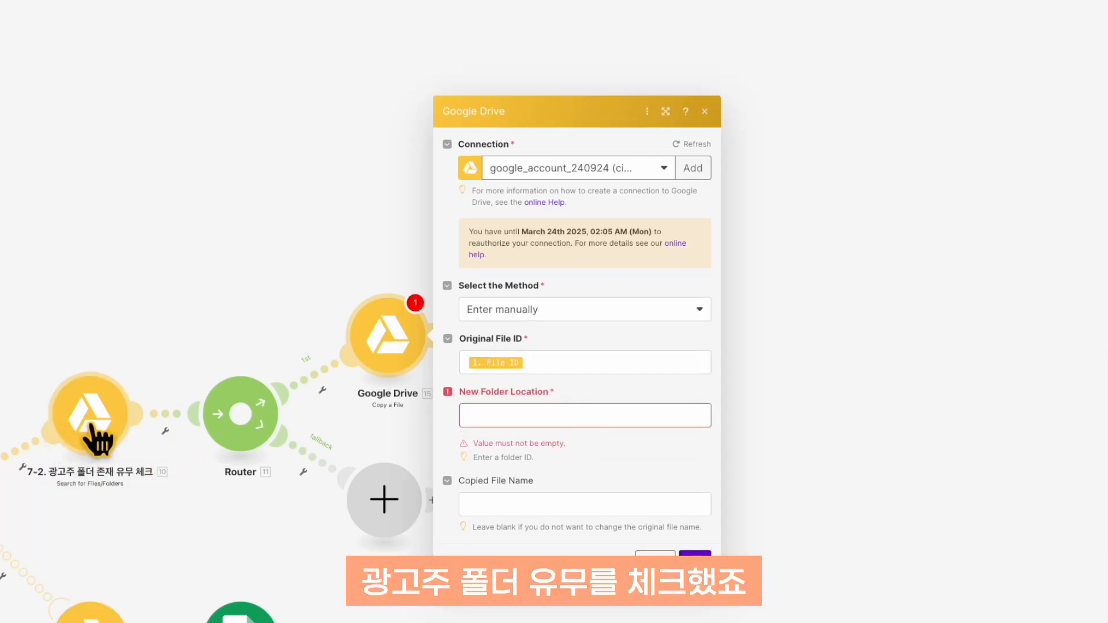
click(613, 418)
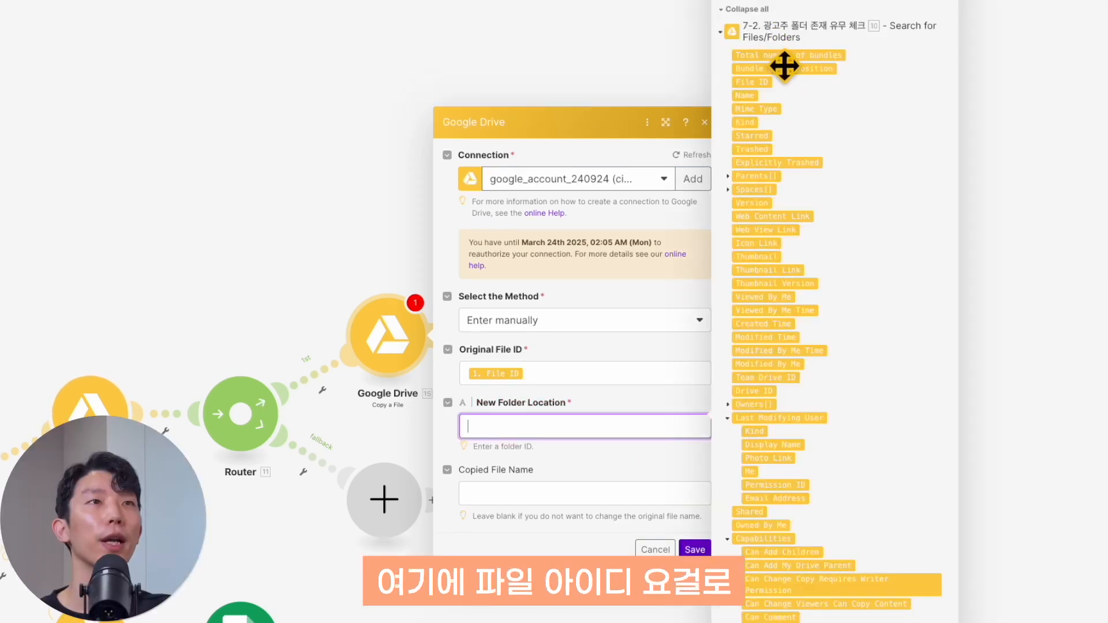
drag(784, 66, 596, 423)
click(590, 409)
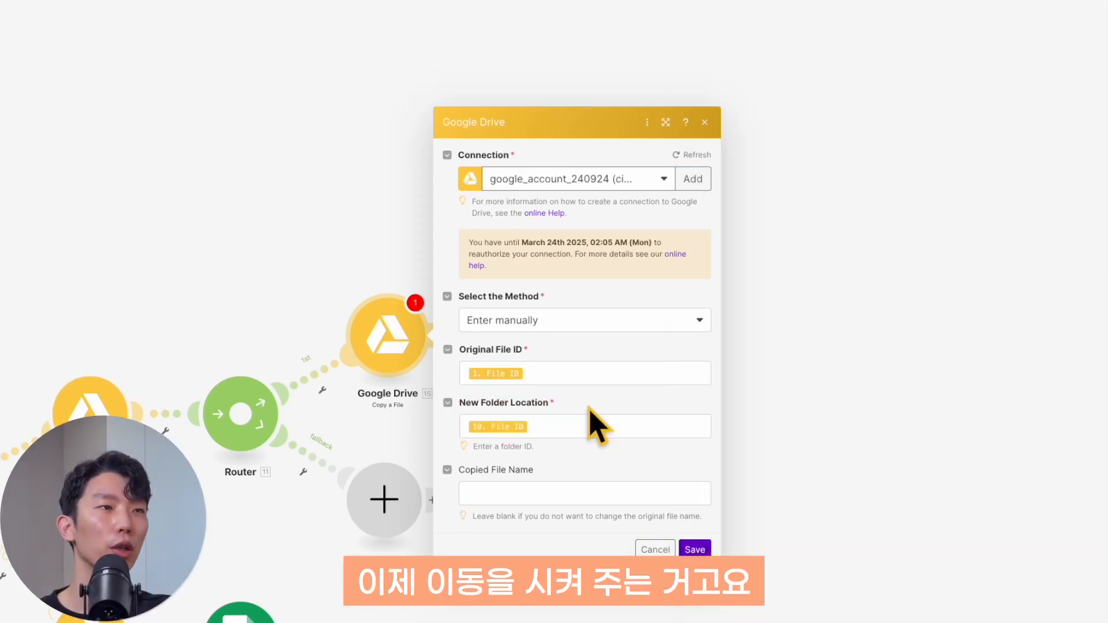
Step: Set the Copied File Name to 구씨컴퍼니_ followed by the mapped 광고주, 플랫폼 and 체결일자 values separated by underscores, ending in .pdf
click(486, 491)
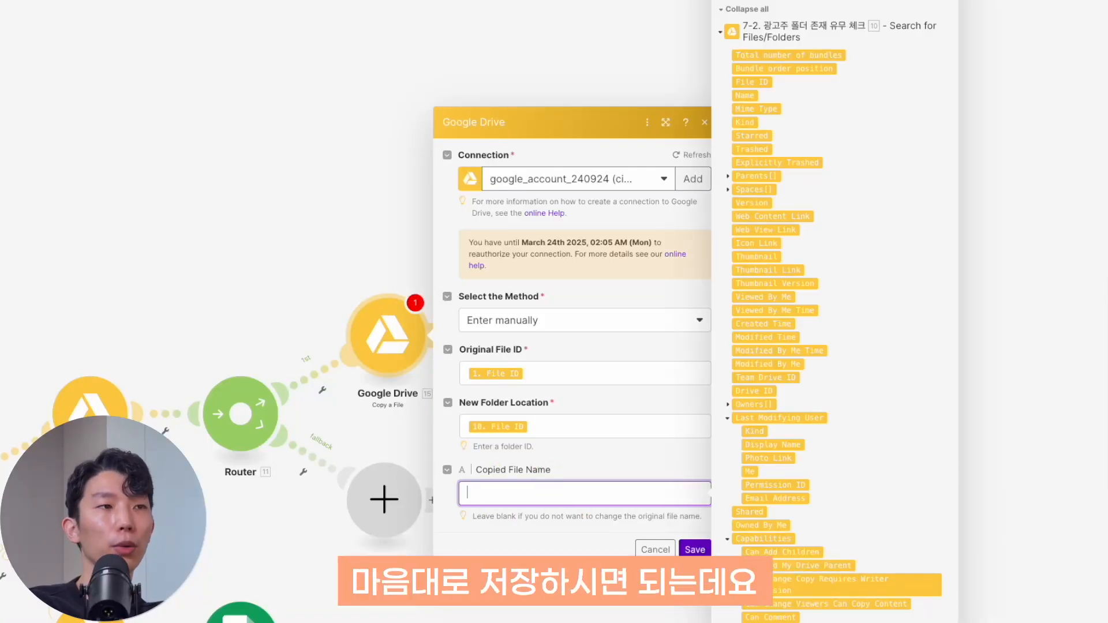
text(구씨케)
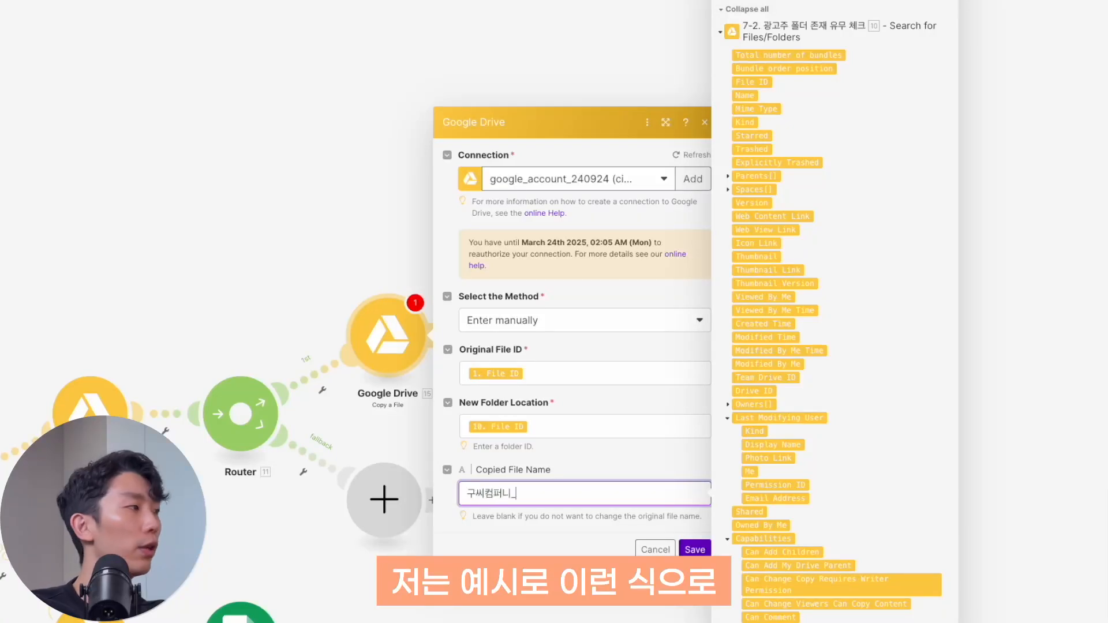
scroll(814, 218, down, 10)
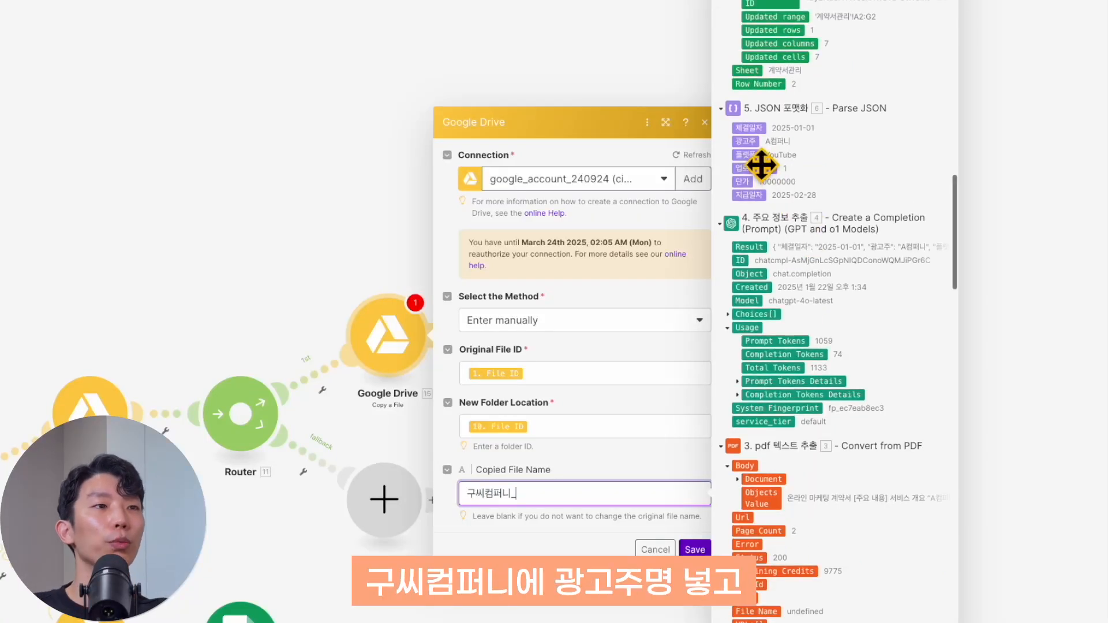
click(745, 140)
text(_)
click(746, 155)
text(_6. 플랫폼_)
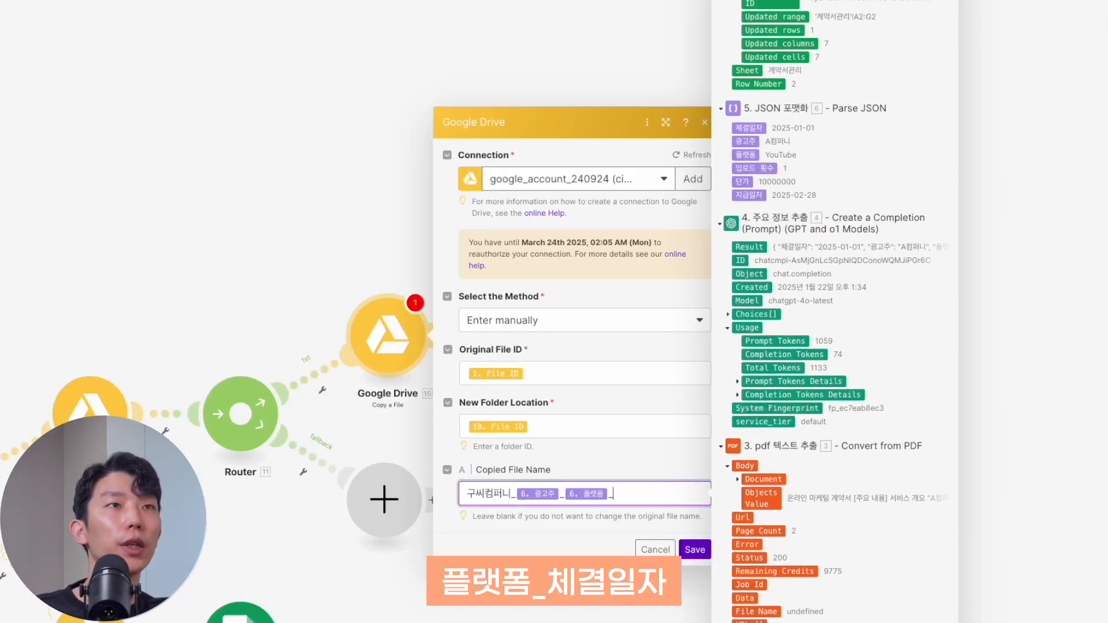
click(748, 128)
text(. 체결일자.pdf)
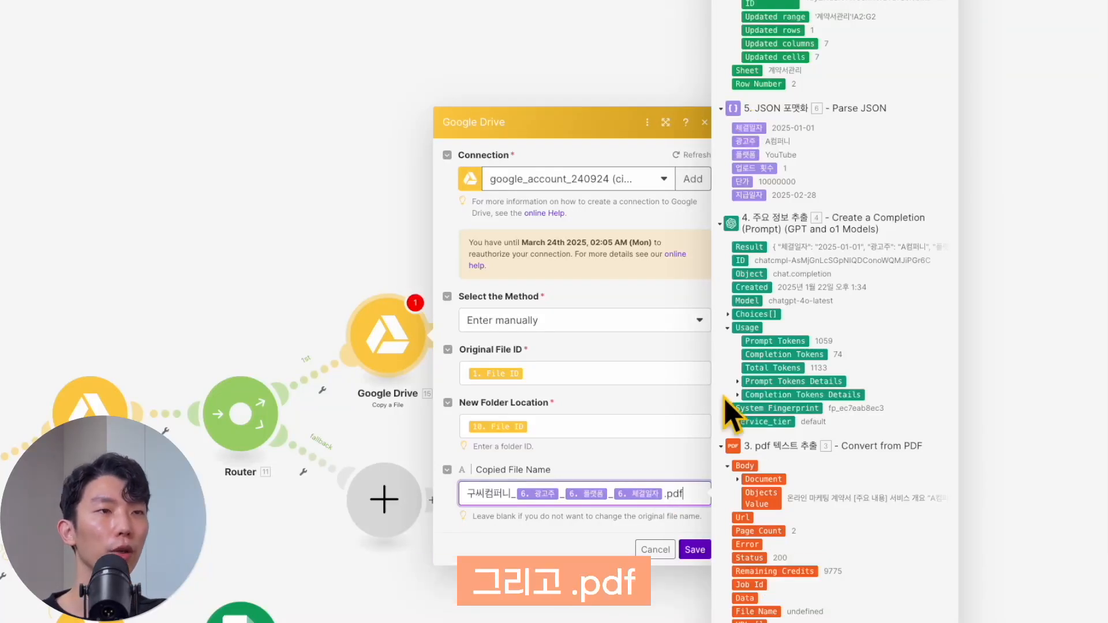
click(671, 464)
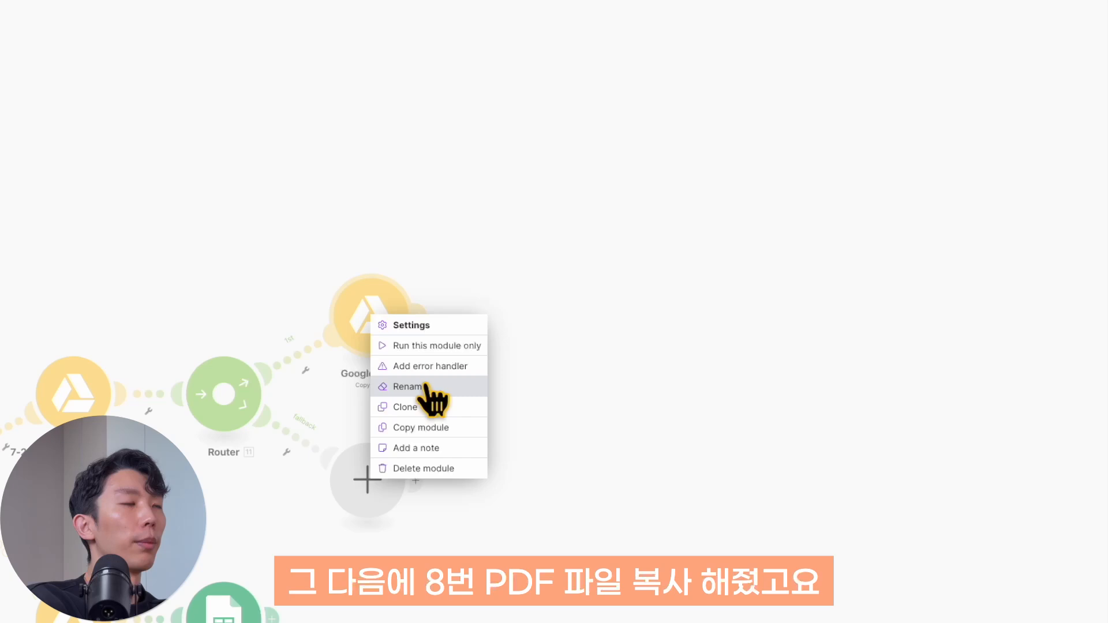
Step: Rename the Copy a File module as 8. pdf 파일 복사 and save the scenario
click(428, 387)
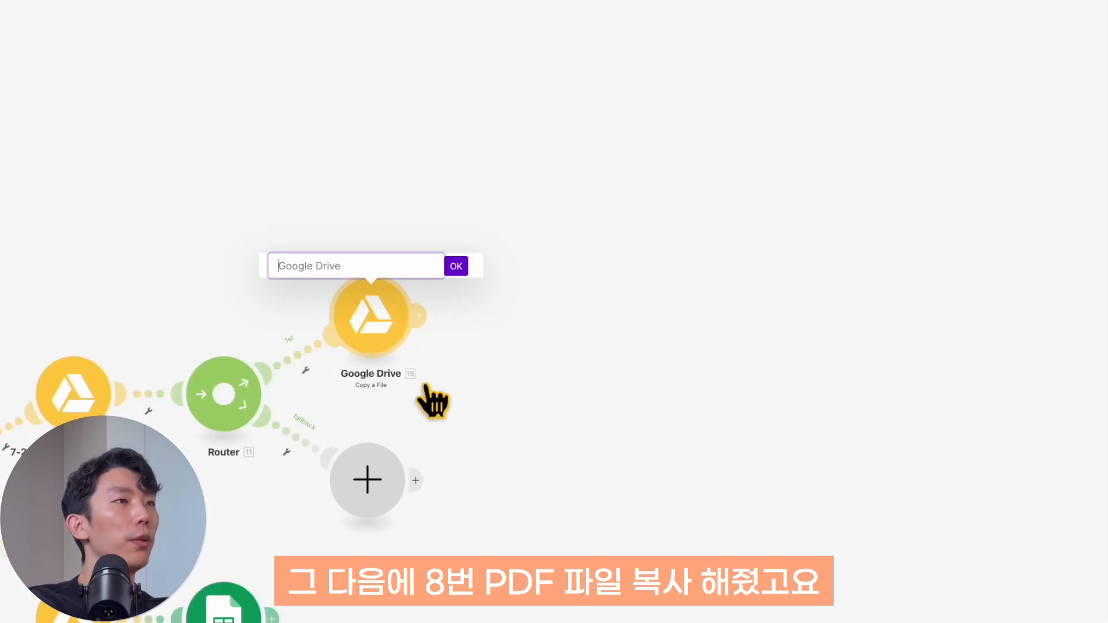
text(8. pdf)
text( 파일 복사)
key(Return)
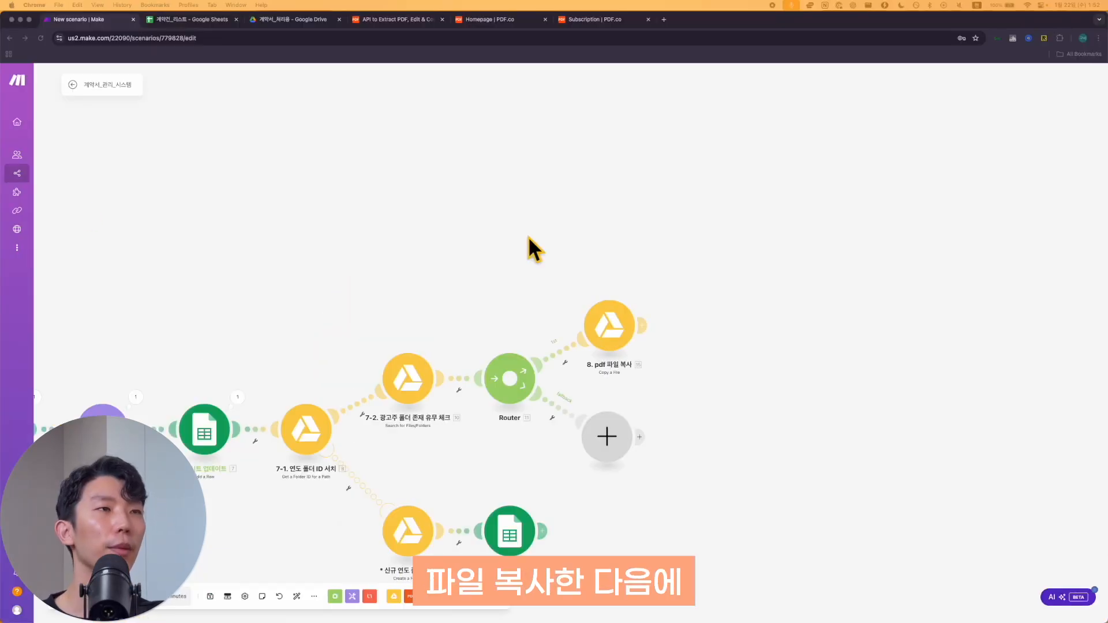
click(750, 316)
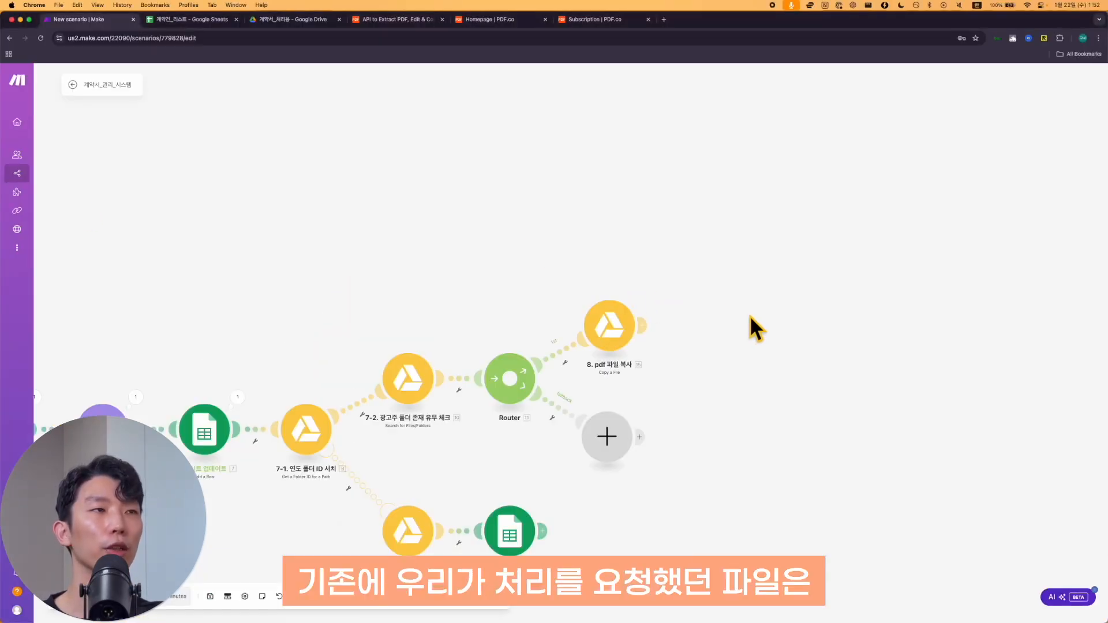
key(super+s)
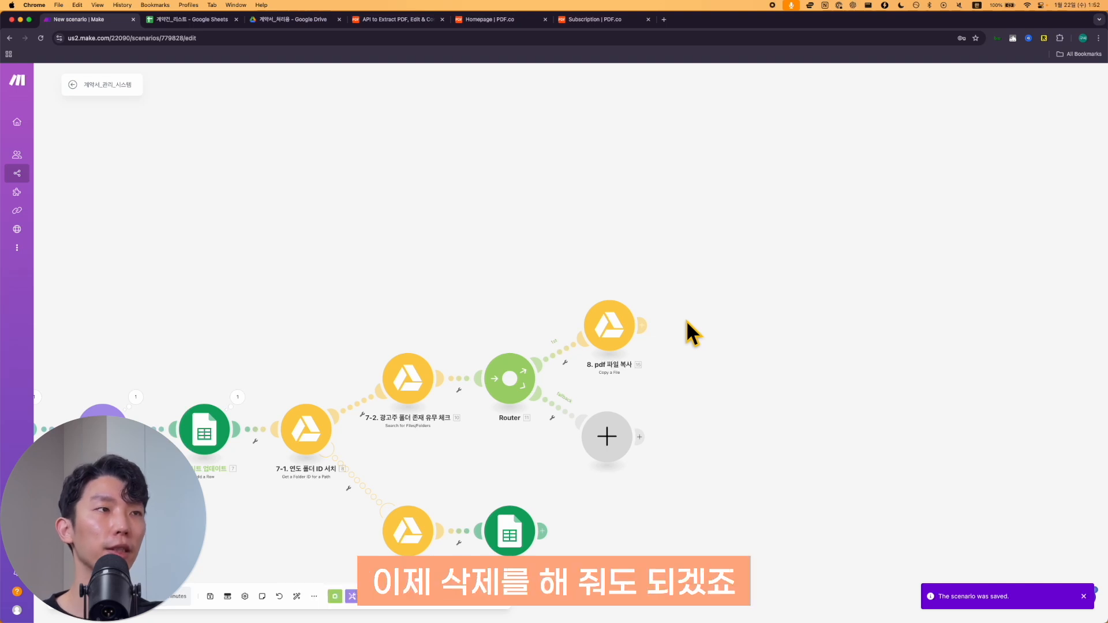
Step: Add a Google Drive Delete a File/Folder module after 8. pdf 파일 복사, mapping File ID to the File ID of 1. 계약서 파일 체크
click(643, 326)
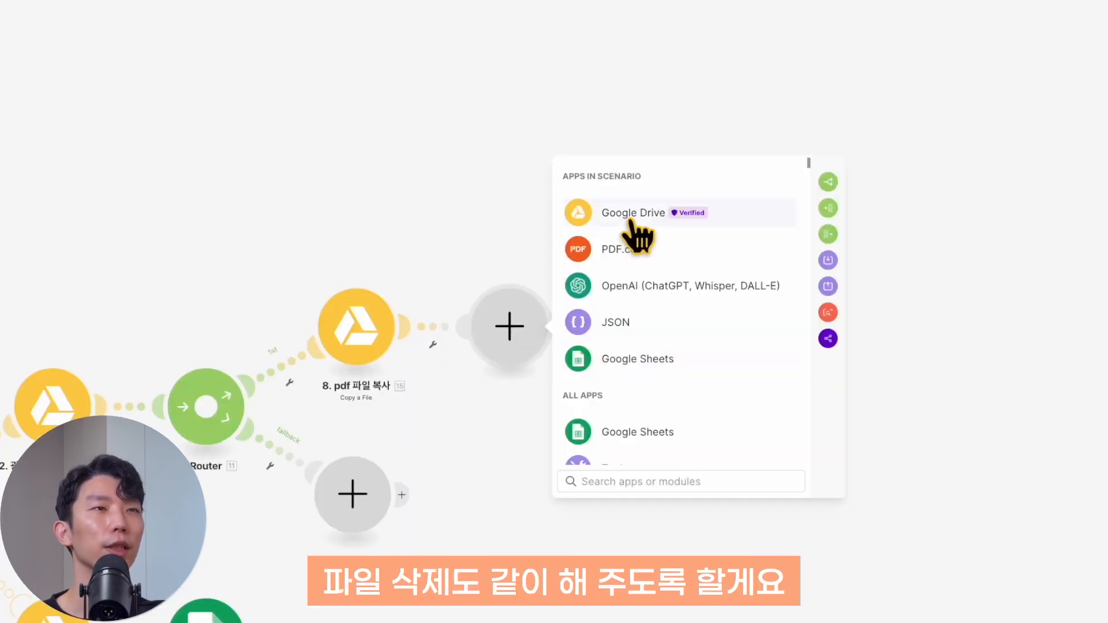
click(794, 255)
text(delete)
click(670, 311)
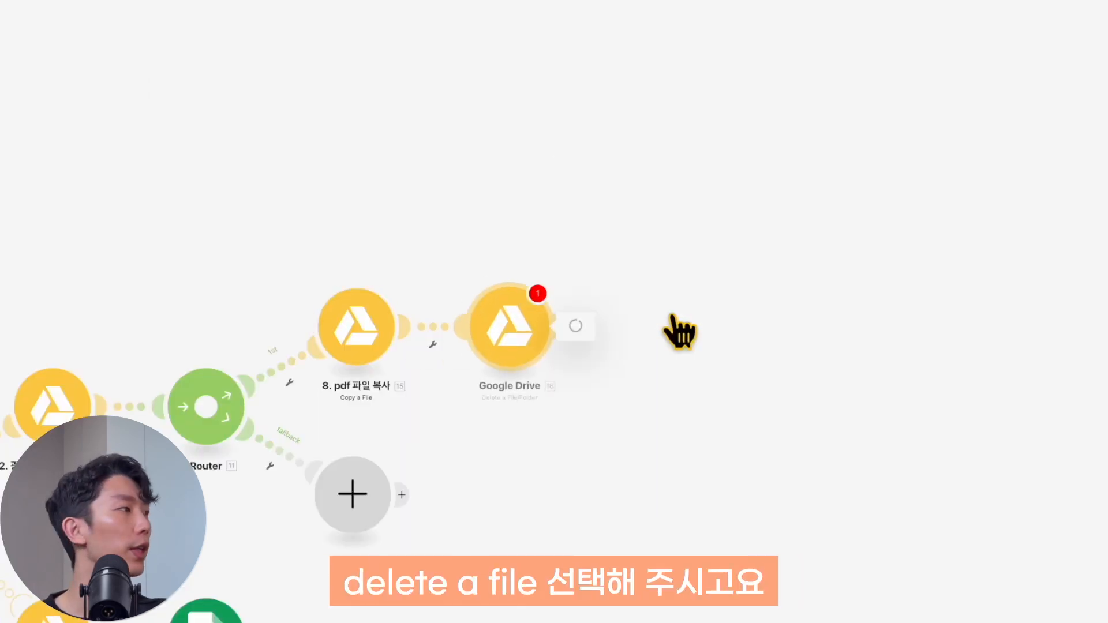
click(692, 460)
scroll(908, 433, down, 10)
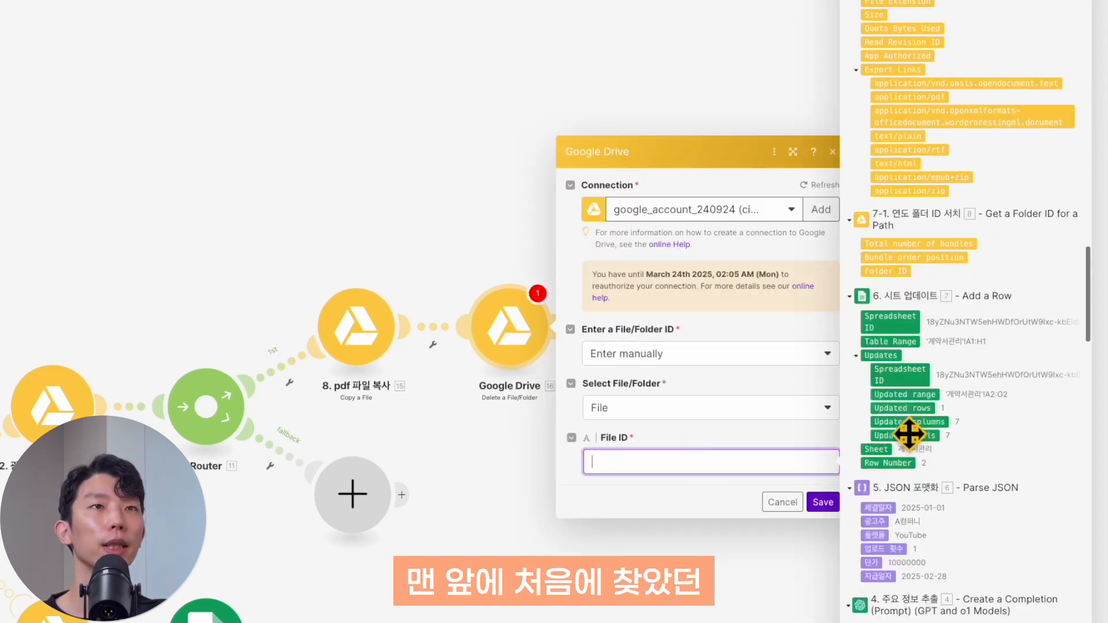
scroll(908, 433, up, 8)
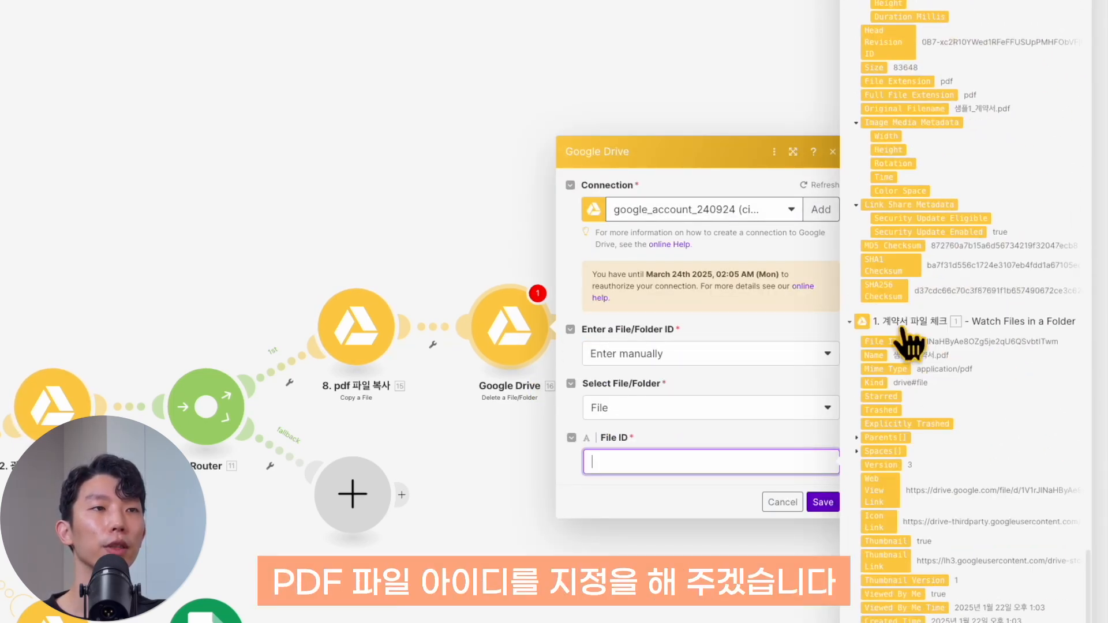
click(888, 337)
click(822, 502)
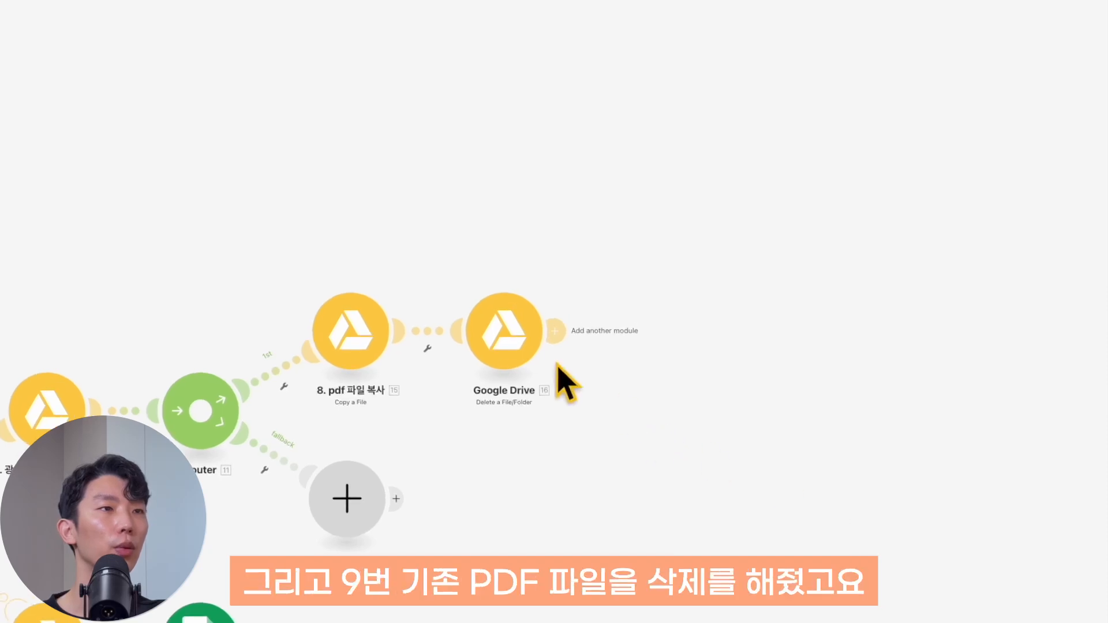
Step: Rename the Delete a File/Folder module as 9. 기존 pdf 파일 삭제
click(544, 398)
text(9. 기존 pdf 파일 삭제)
key(Return)
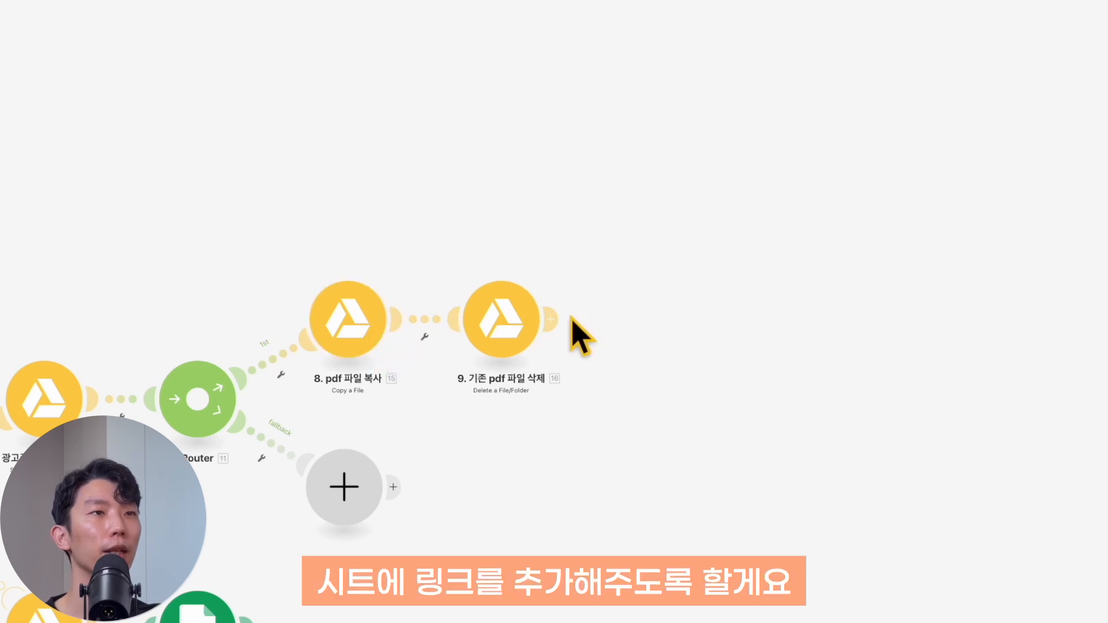
Step: Add a Google Sheets Update a Row module after 9. 기존 pdf 파일 삭제, targeting the 계약서관리 sheet of the 계약건_리스트 spreadsheet
click(550, 319)
click(744, 352)
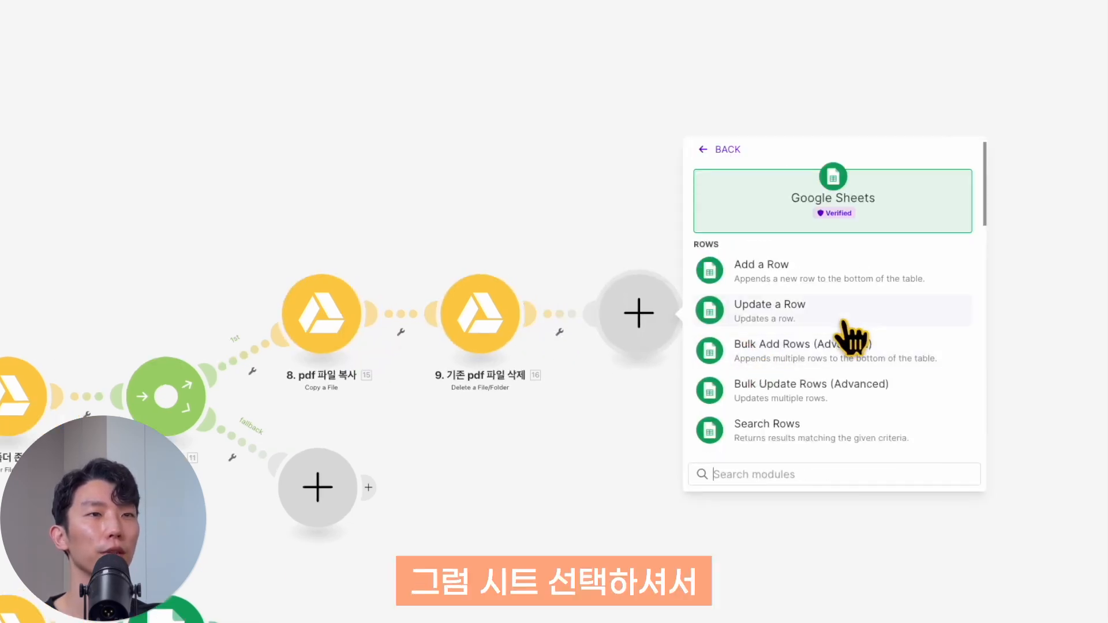
text(update)
key(Return)
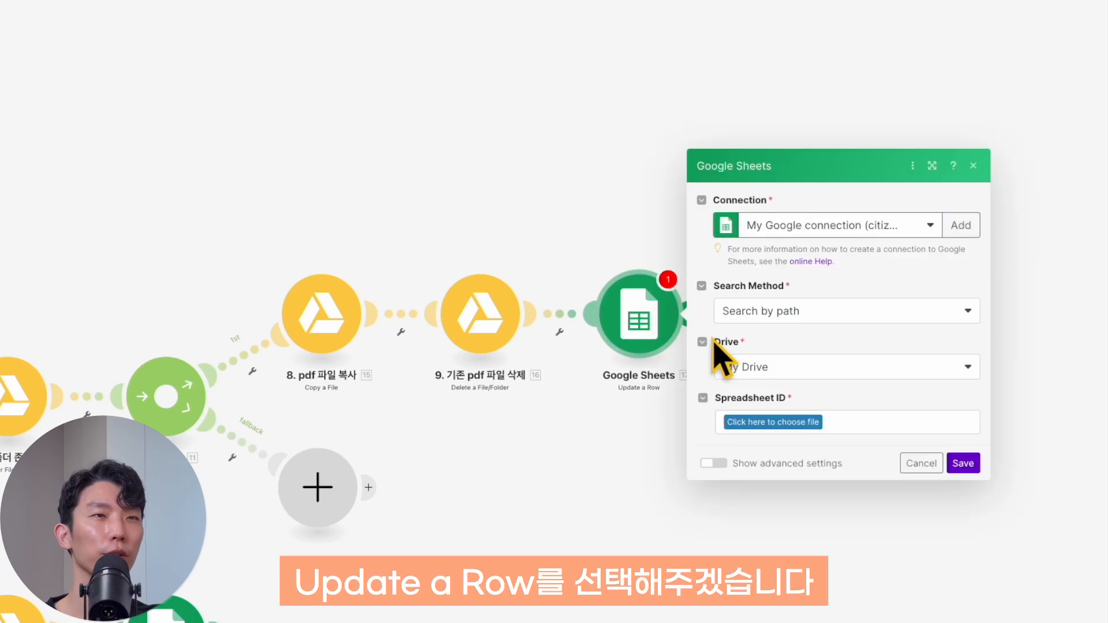
click(773, 421)
click(756, 463)
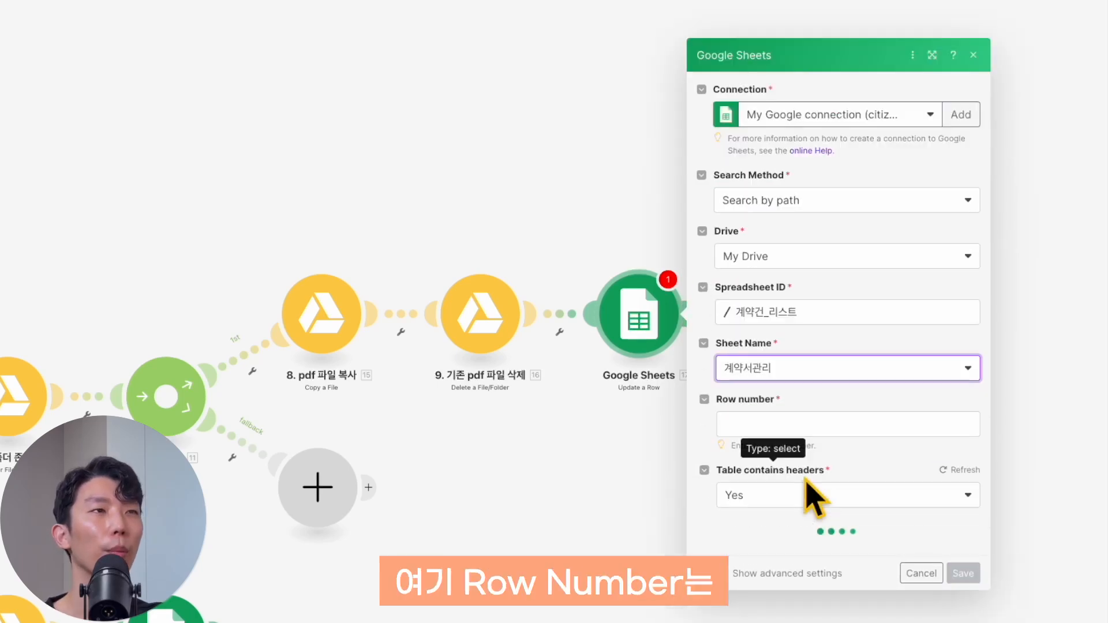
Step: Map the Update a Row module's row number to the Row Number output of 6. 시트 업데이트
click(801, 426)
scroll(598, 480, down, 6)
scroll(599, 483, up, 4)
scroll(605, 491, down, 10)
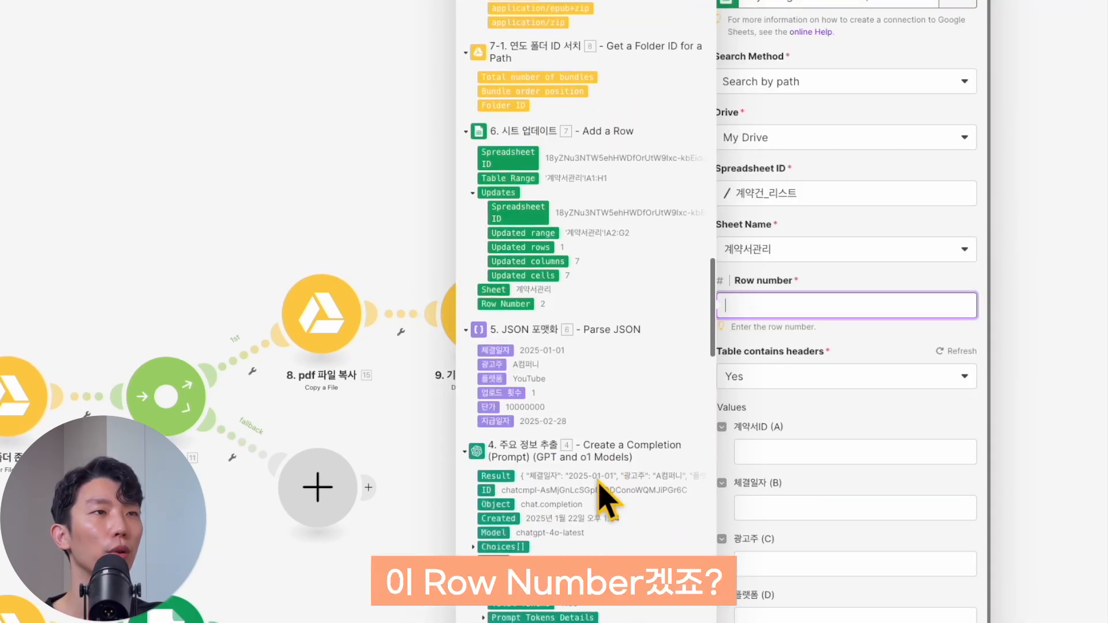
scroll(605, 490, up, 1)
click(528, 327)
click(853, 432)
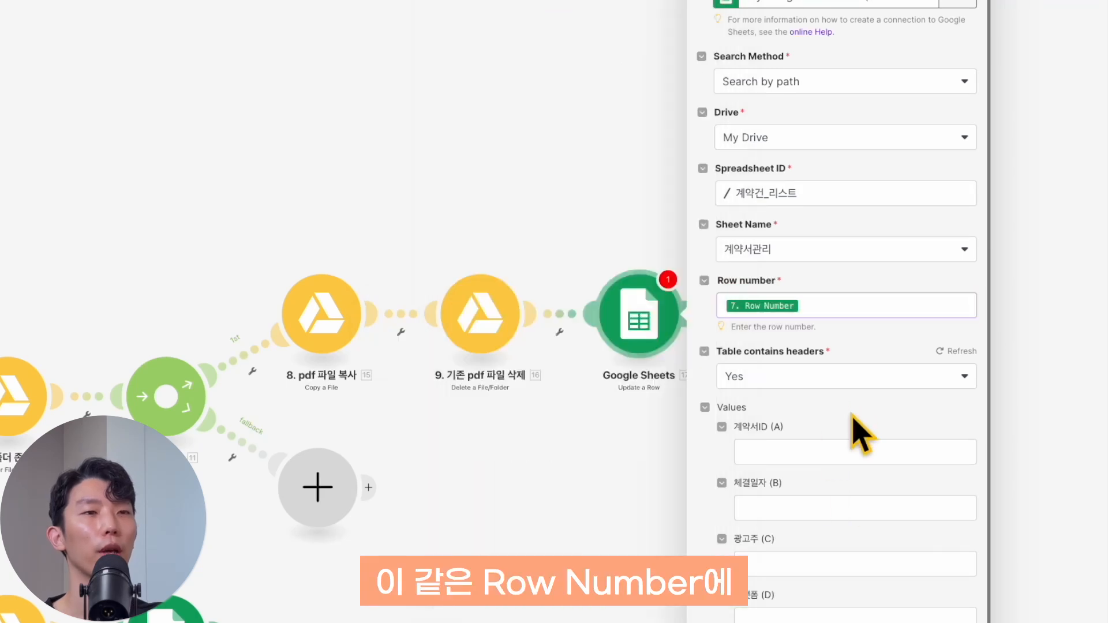
Step: Map the column after 지급일자 (G) to the Web View Link of 8. pdf 파일 복사 and rename the module as 10. 계약서 링크 추가
scroll(866, 506, down, 2)
click(895, 603)
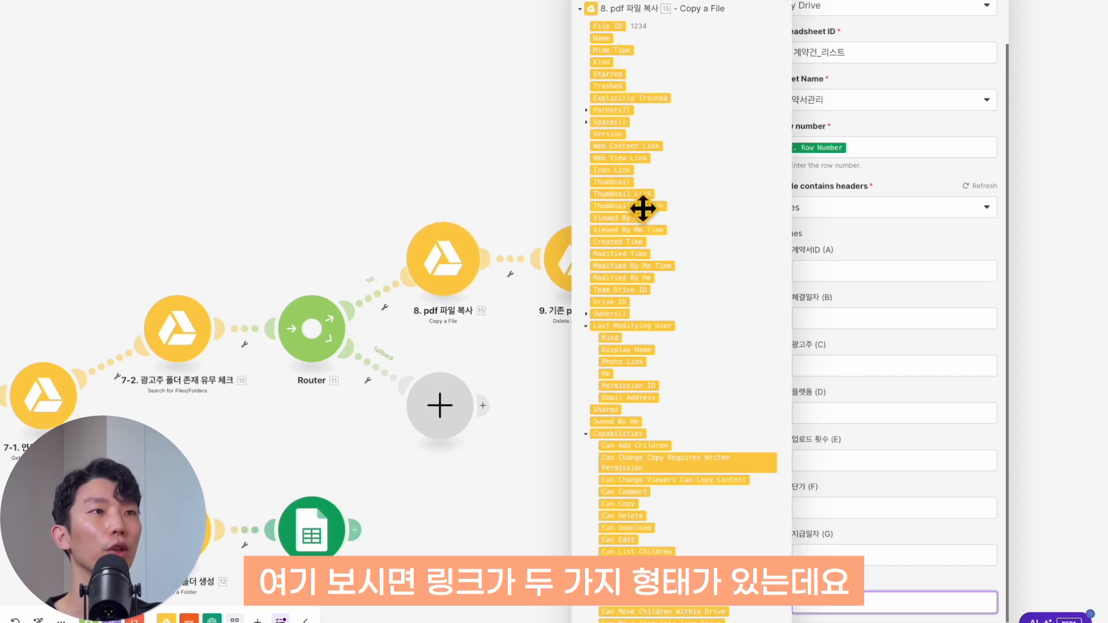
scroll(646, 322, down, 10)
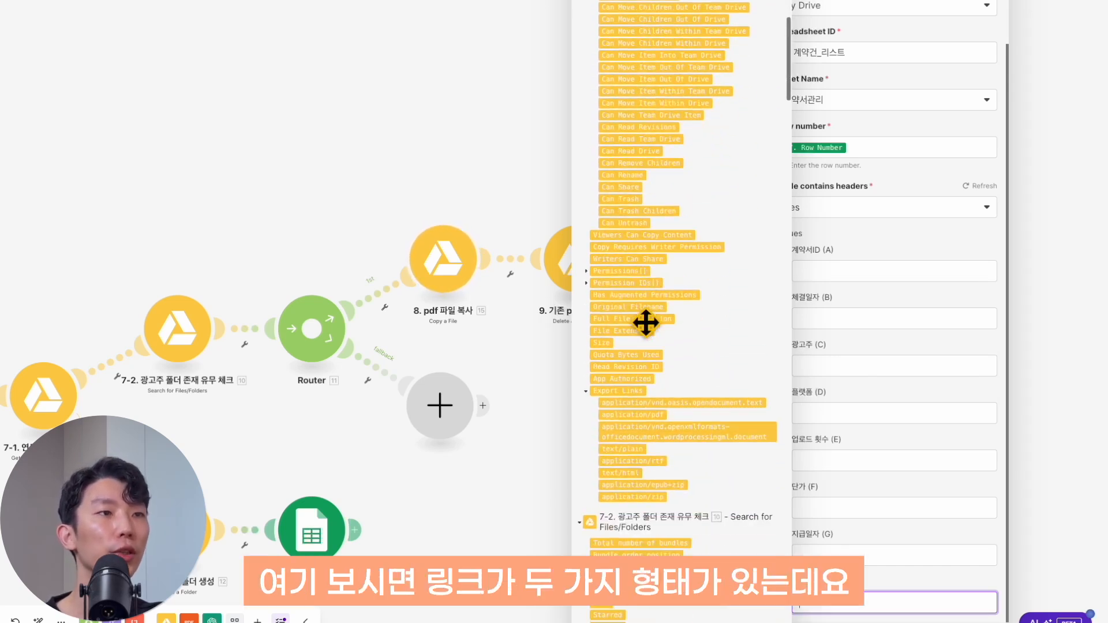
scroll(647, 322, up, 10)
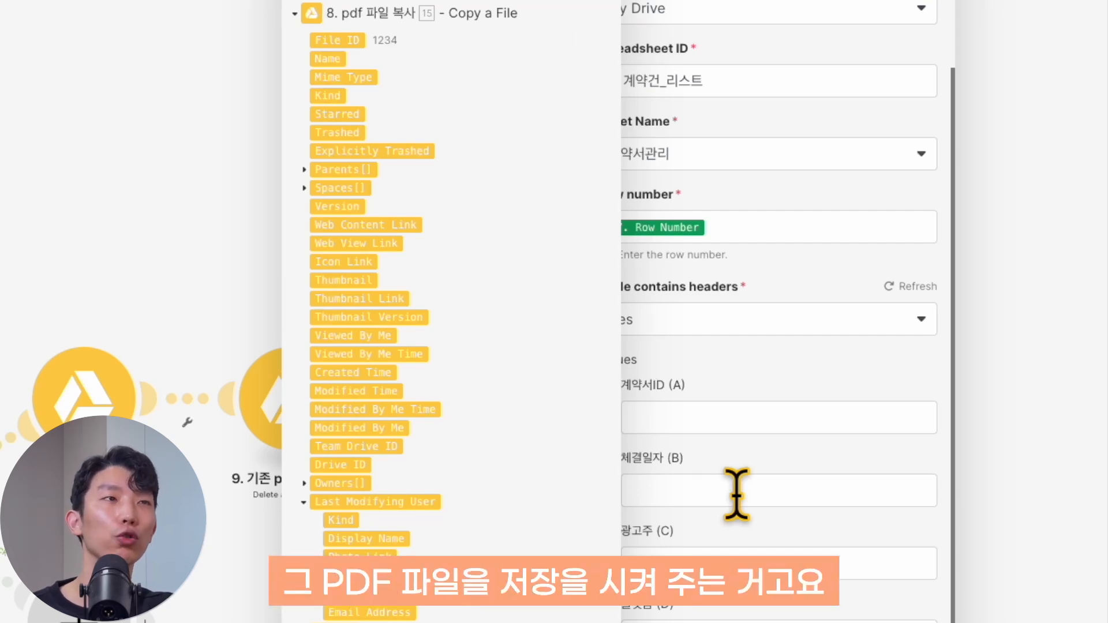
mouse_move(396, 241)
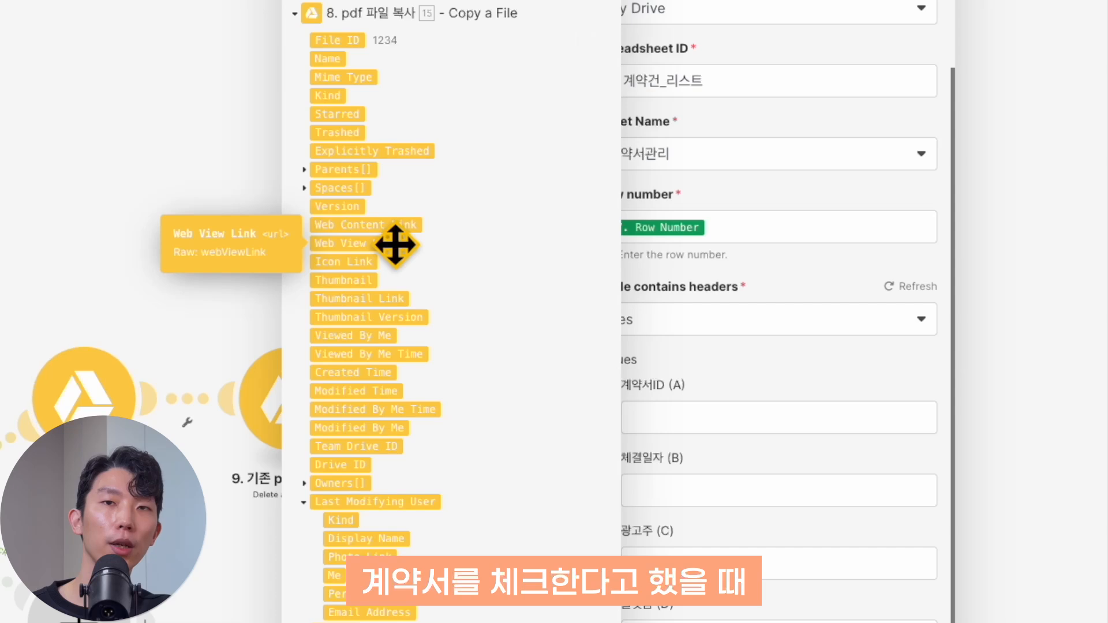
click(395, 245)
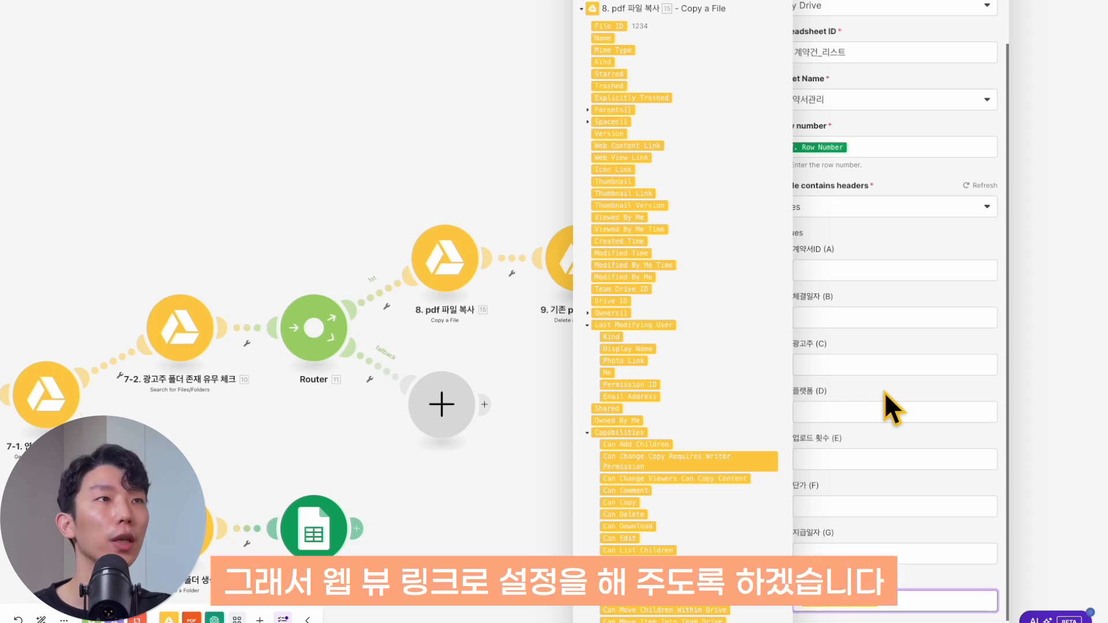
click(916, 443)
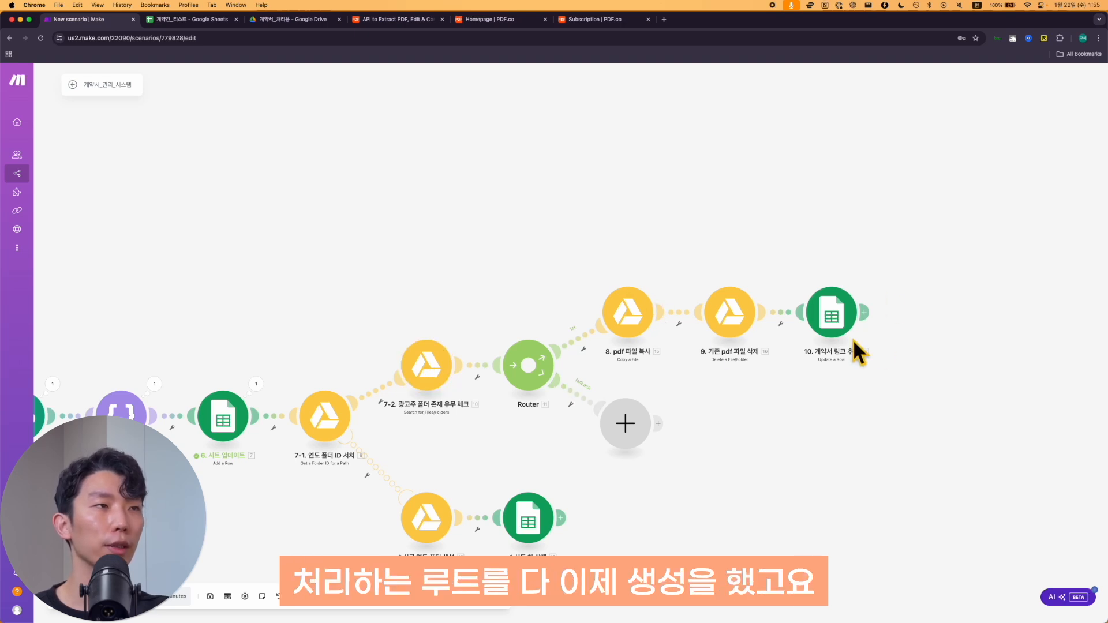
key(super+s)
drag(763, 421, 791, 395)
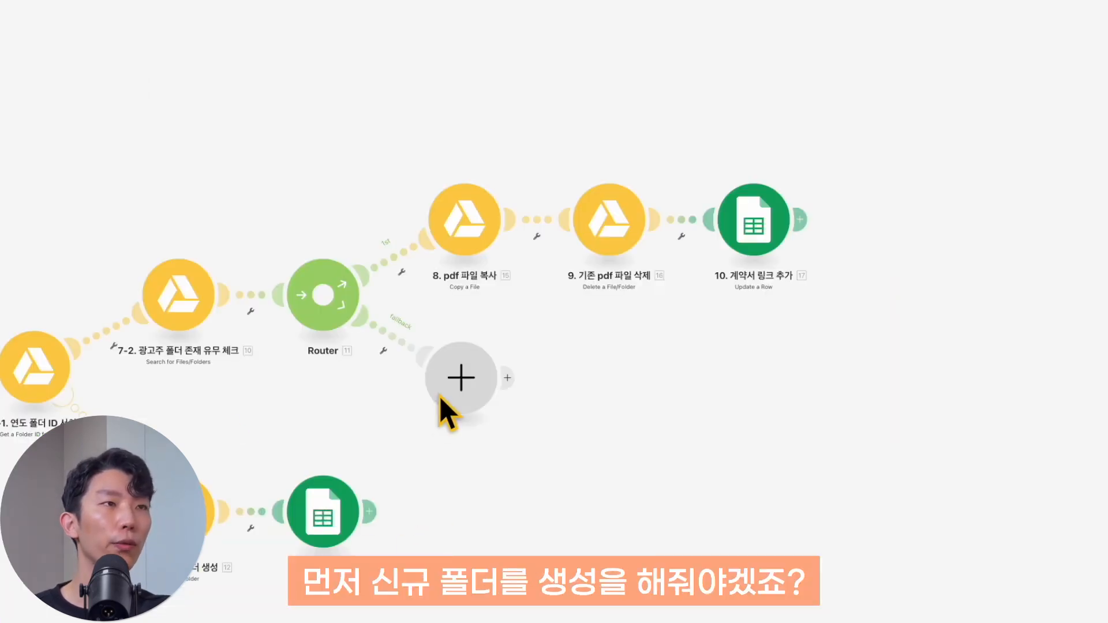
Step: Add a Google Drive Create a Folder module on the fallback route, mapping New Folder Location to the Folder ID of 7-1. 연도 폴더 ID 서치
click(460, 386)
click(614, 278)
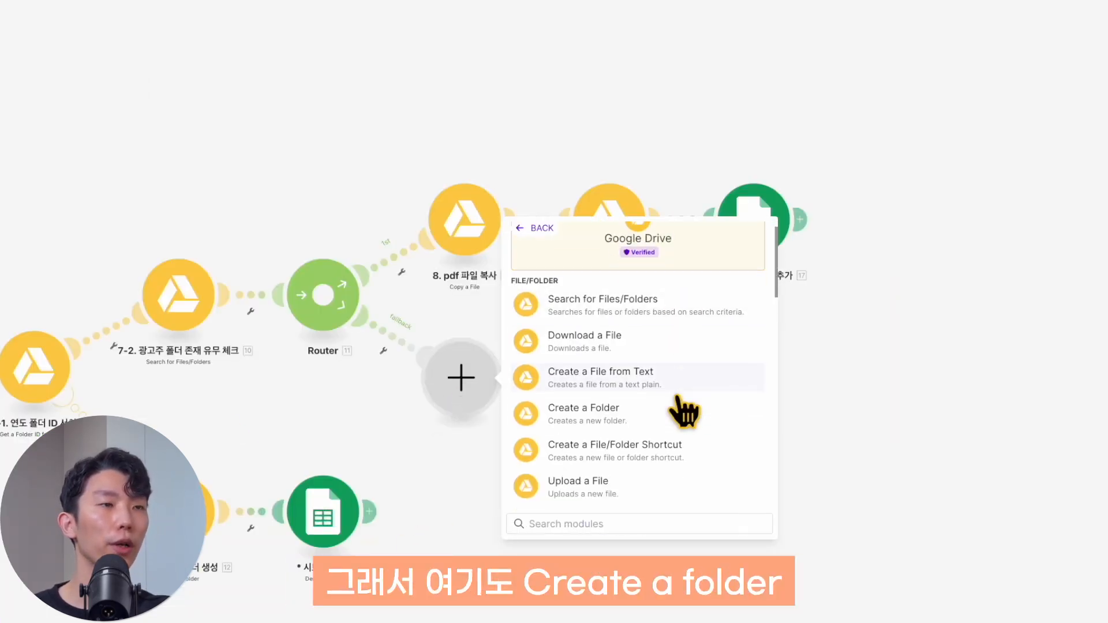
click(658, 416)
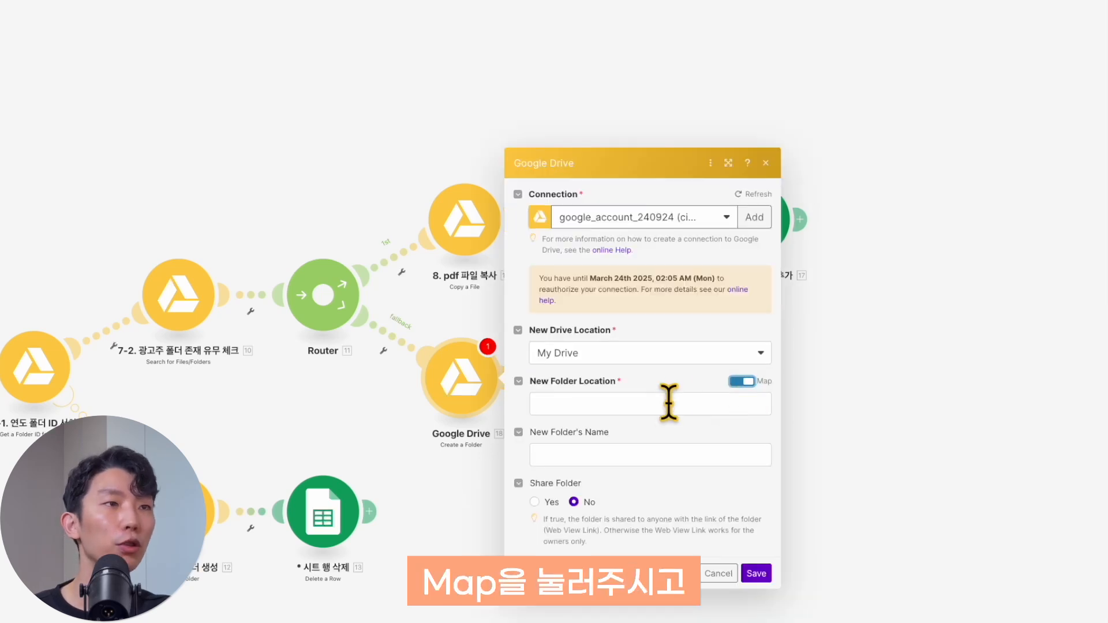
click(668, 403)
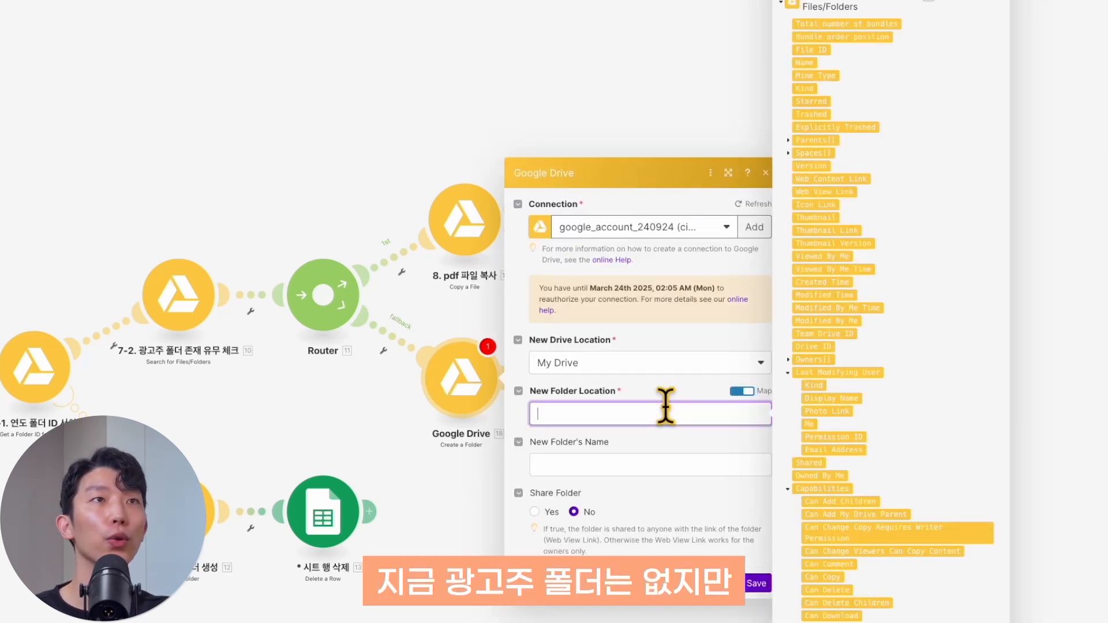
click(1068, 249)
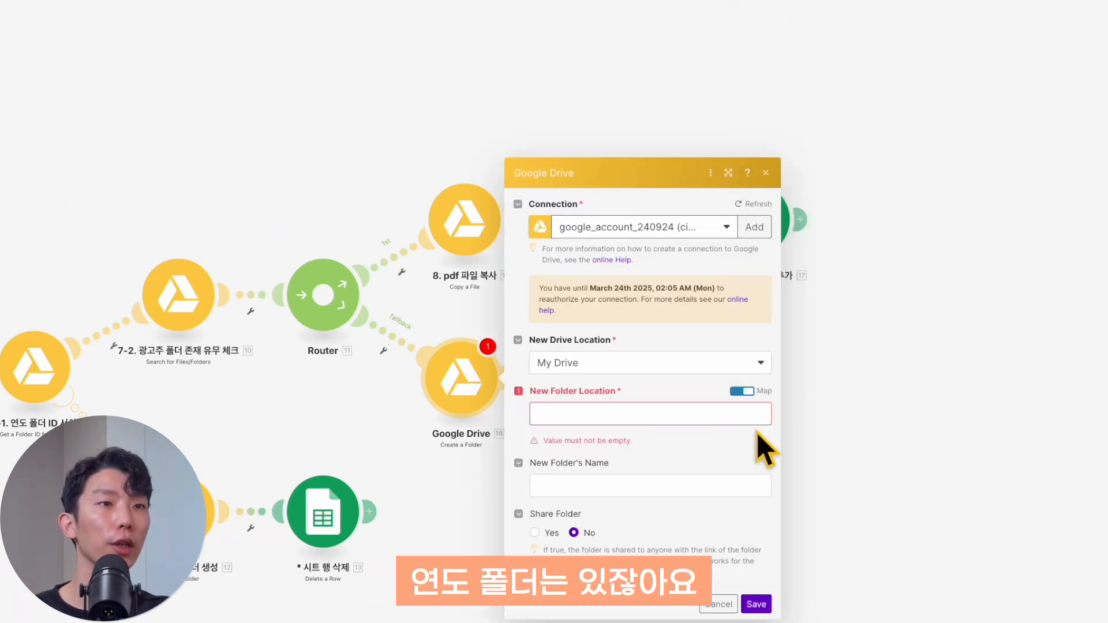
click(705, 413)
scroll(866, 479, down, 12)
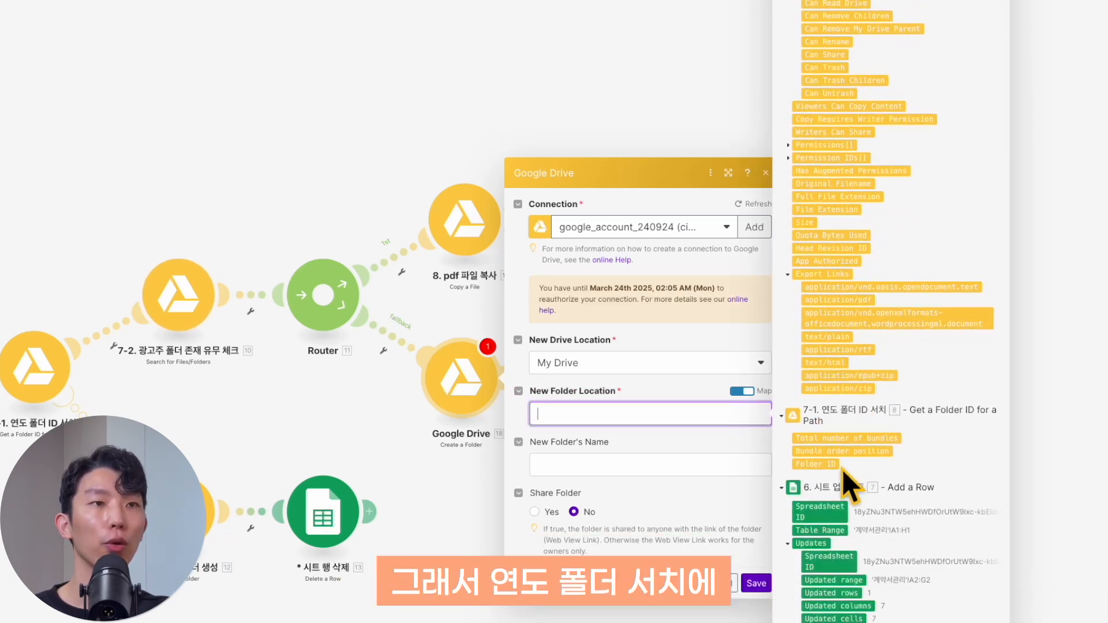
click(814, 469)
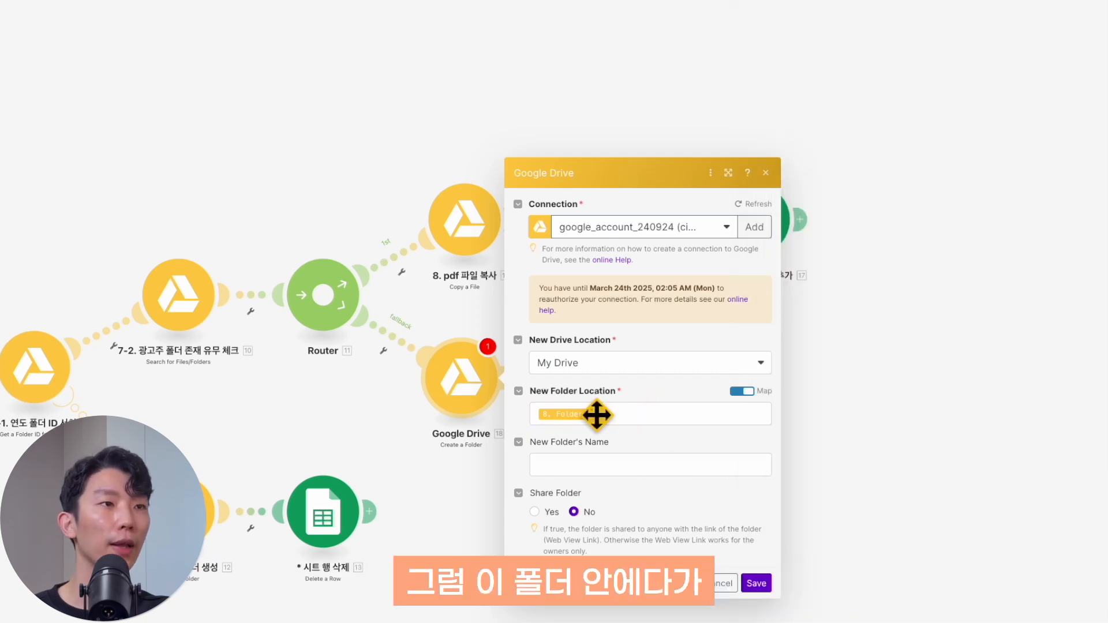
Step: Map the new folder's name to 광고주 from 5. JSON 포맷화 and rename the module as 8. 광고주 폴더 생성
click(645, 465)
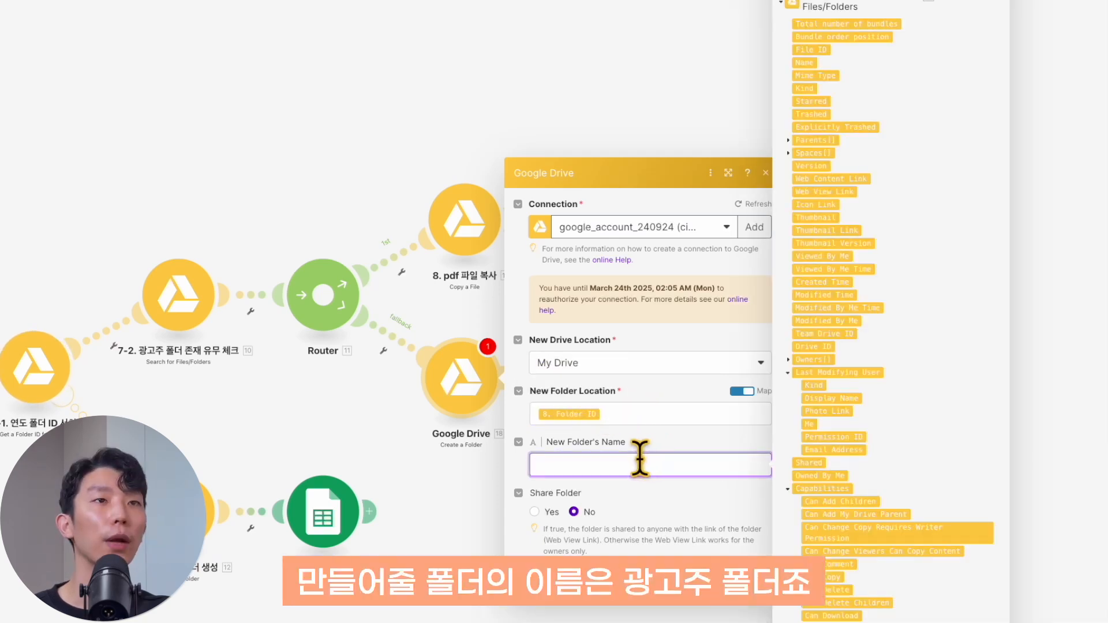
scroll(838, 168, down, 10)
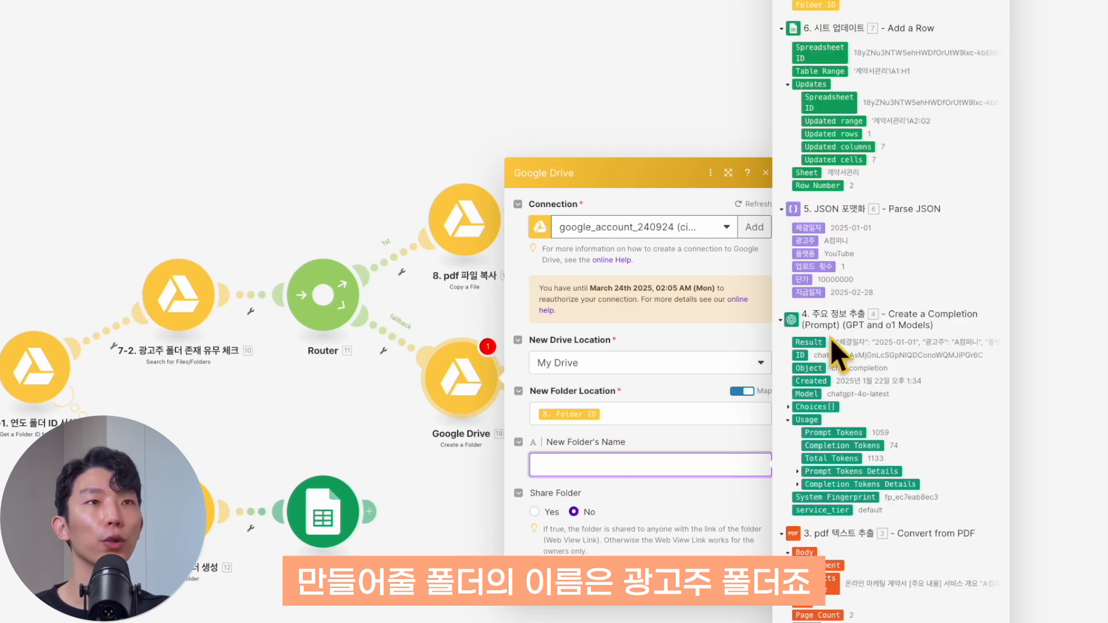
click(809, 240)
click(671, 442)
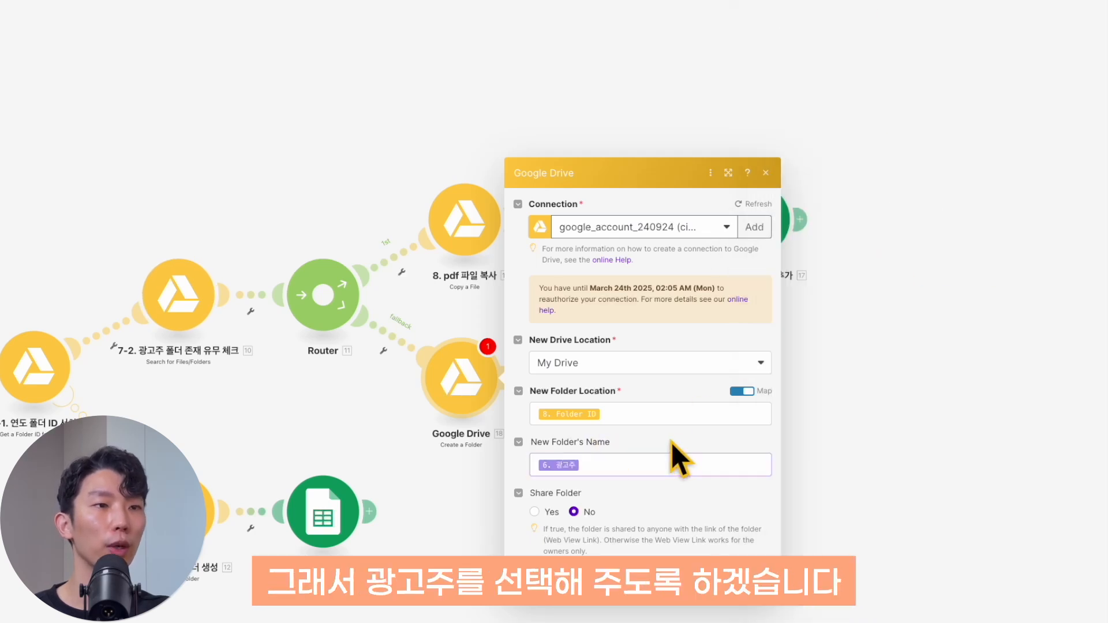
key(Return)
drag(661, 538, 647, 526)
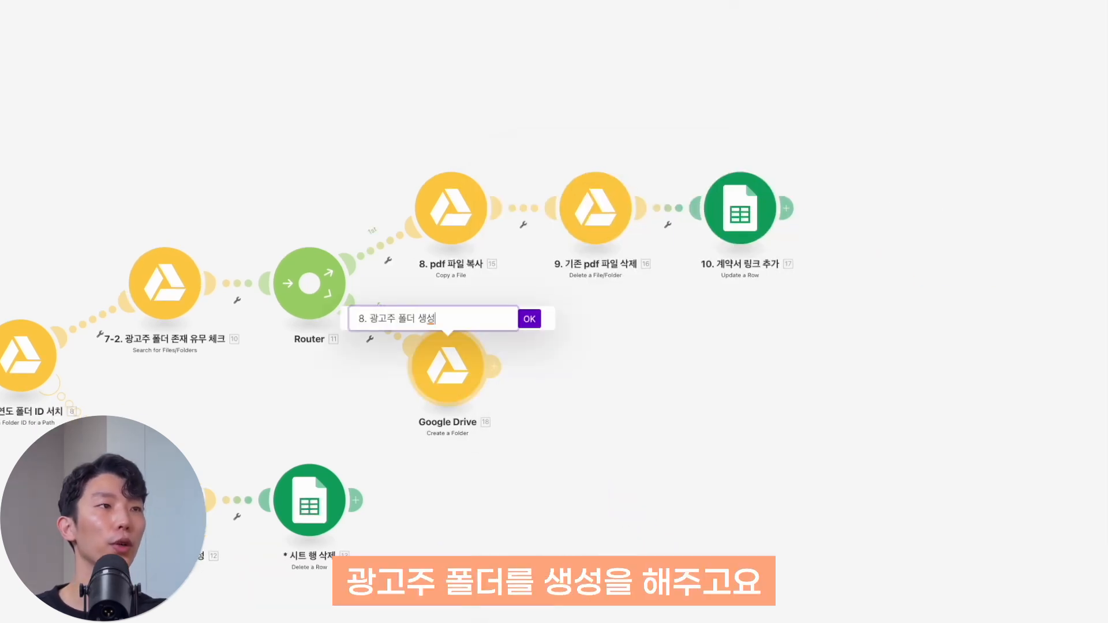
key(Return)
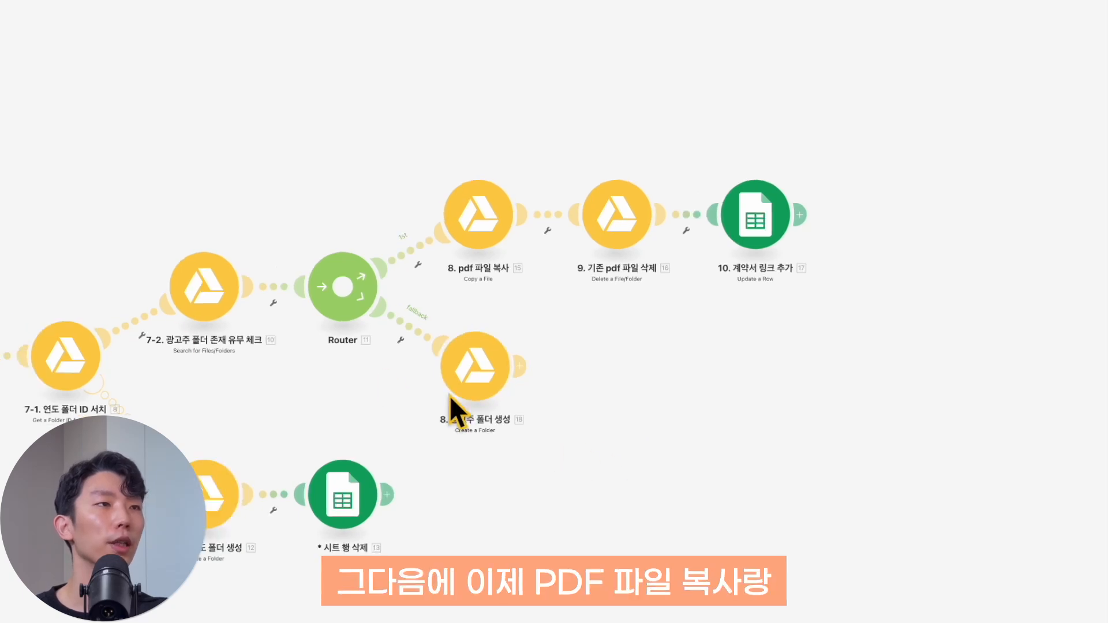
click(521, 366)
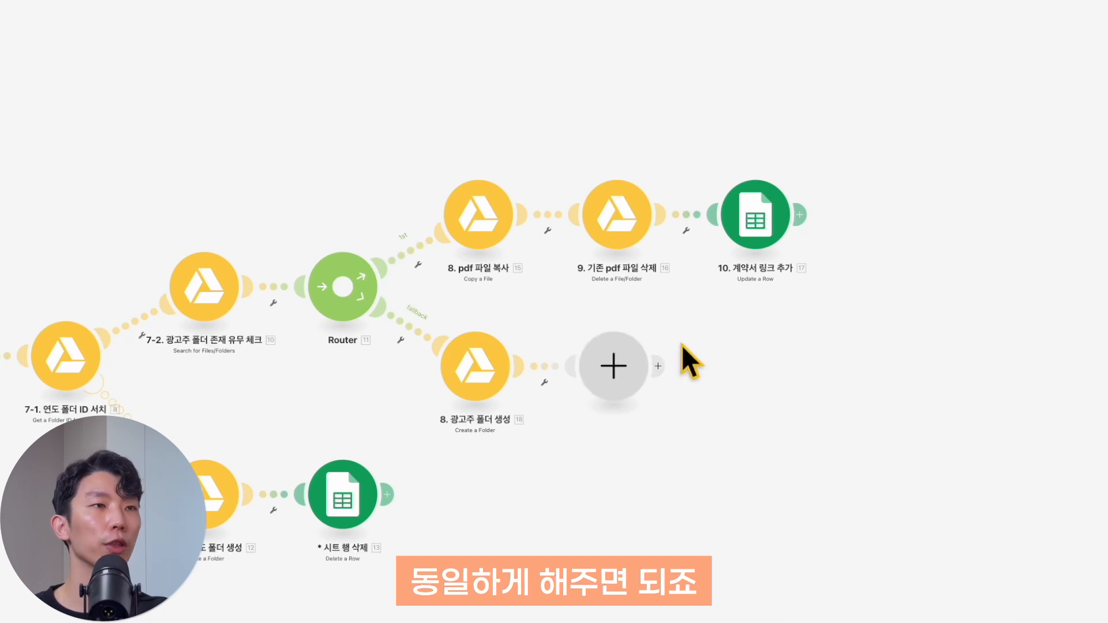
drag(689, 322, 577, 424)
key(Delete)
Step: Duplicate the first route's copy, delete and link-update modules and connect the copies after 8. 광고주 폴더 생성
drag(426, 167, 792, 244)
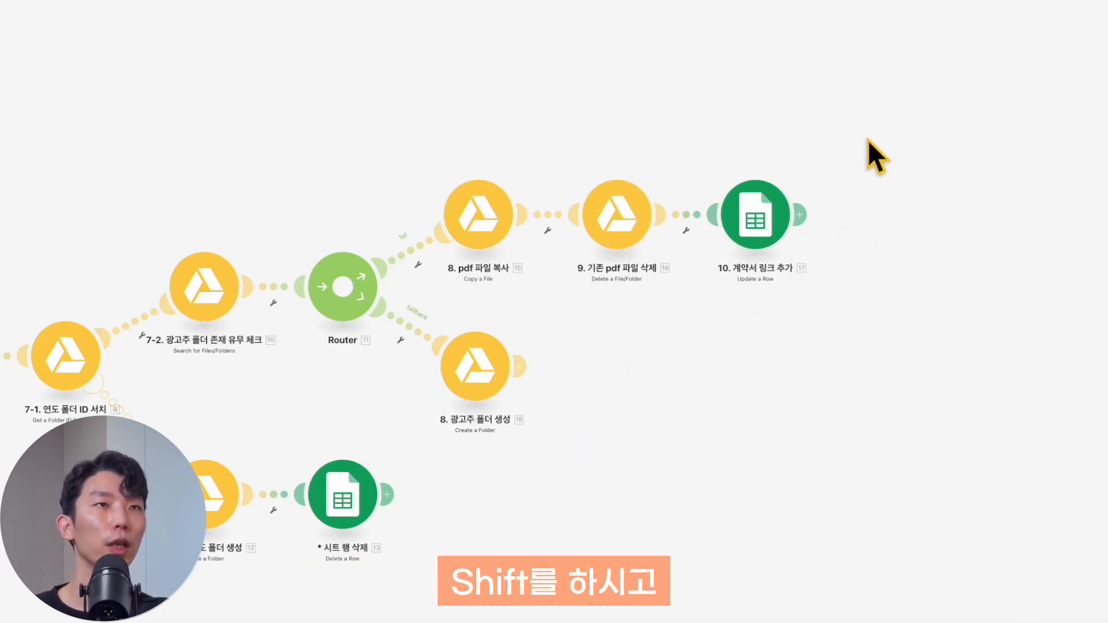
drag(841, 156, 441, 276)
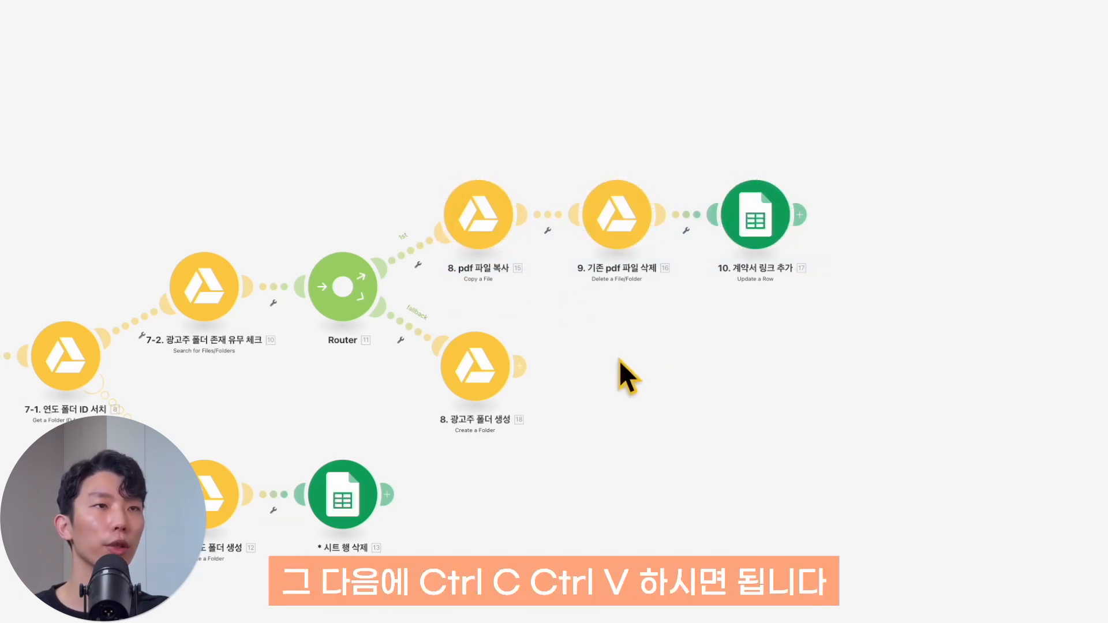
key(ctrl+v)
drag(777, 289, 878, 300)
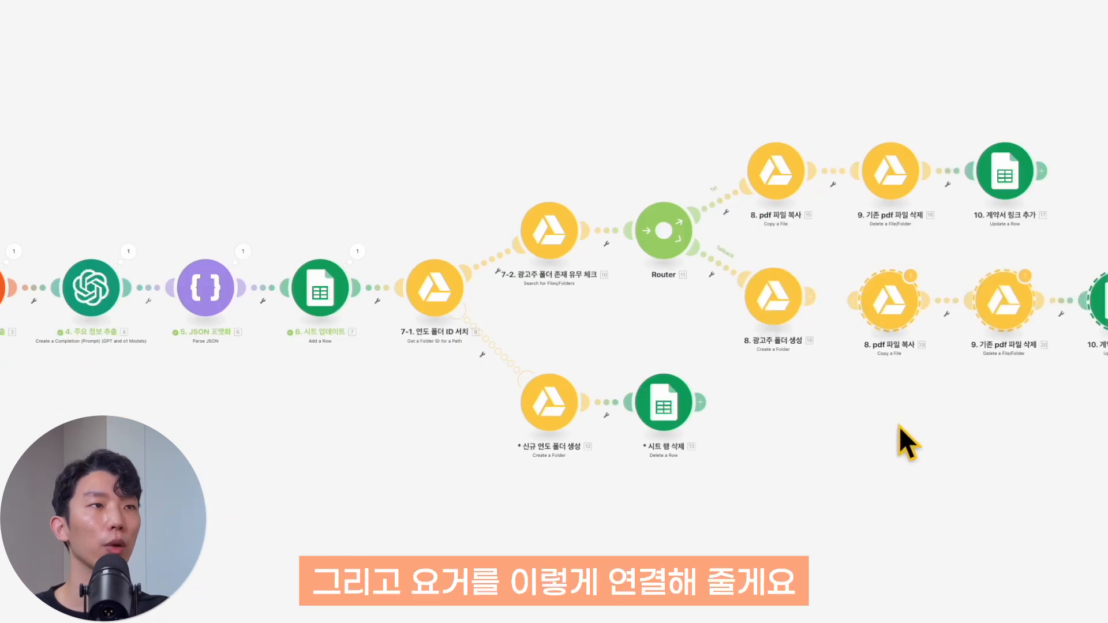
drag(900, 426, 579, 421)
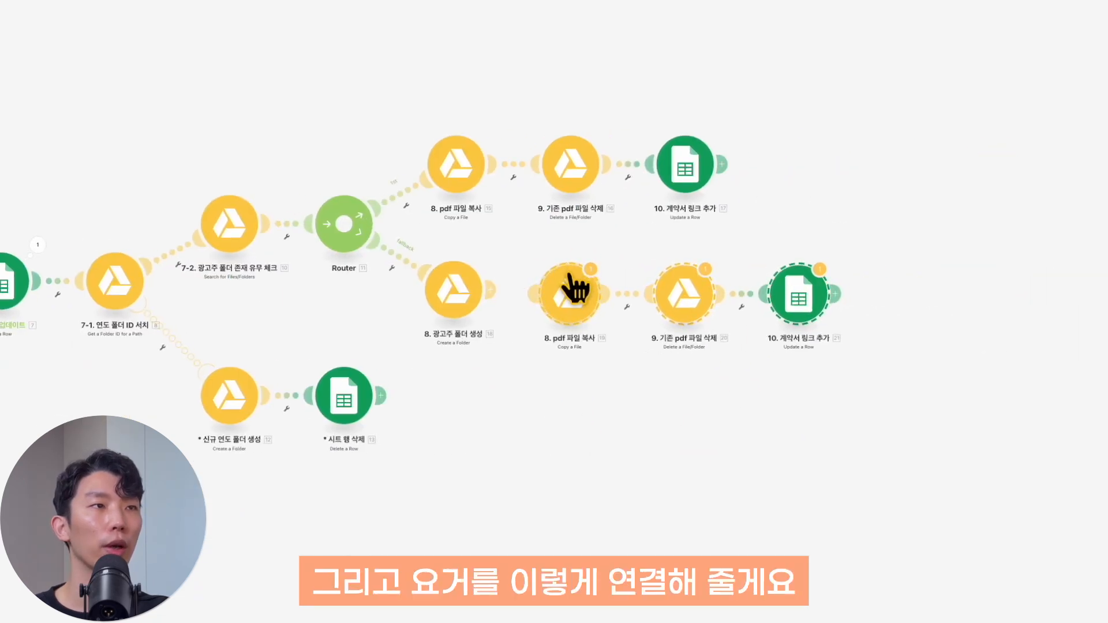
drag(573, 289, 579, 297)
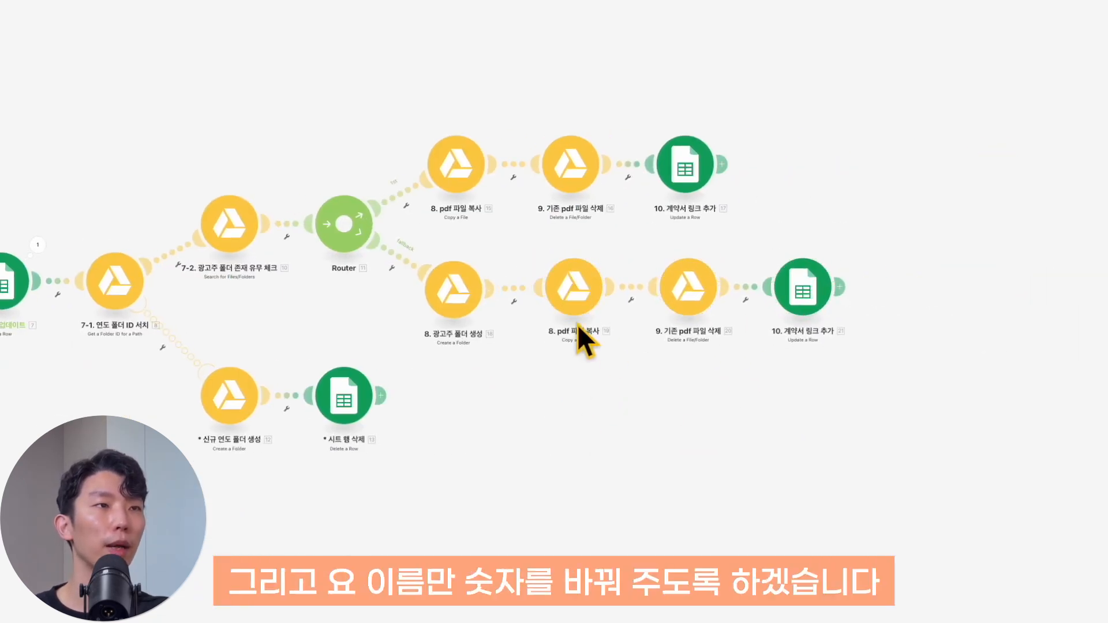
Step: Rename the duplicated modules as 9. pdf 파일 복사, 10. 기존 pdf 파일 삭제 and 11. 계약서 링크 추가
right_click(574, 288)
click(601, 356)
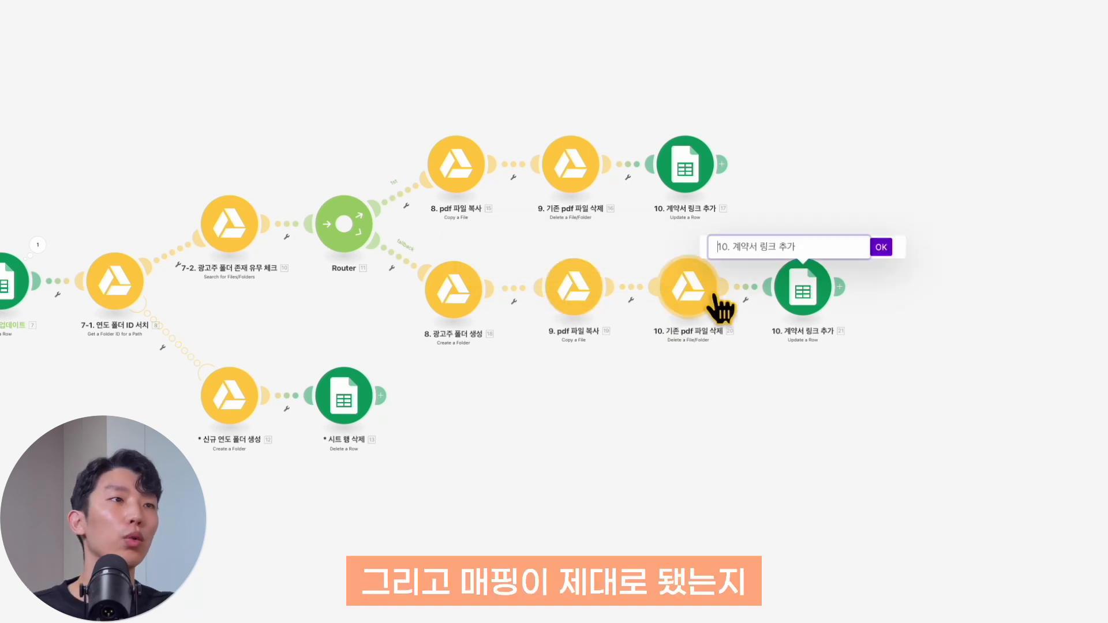
key(Return)
Step: Change the New Folder Location of 9. pdf 파일 복사 to the Folder ID of 8. 광고주 폴더 생성
click(574, 306)
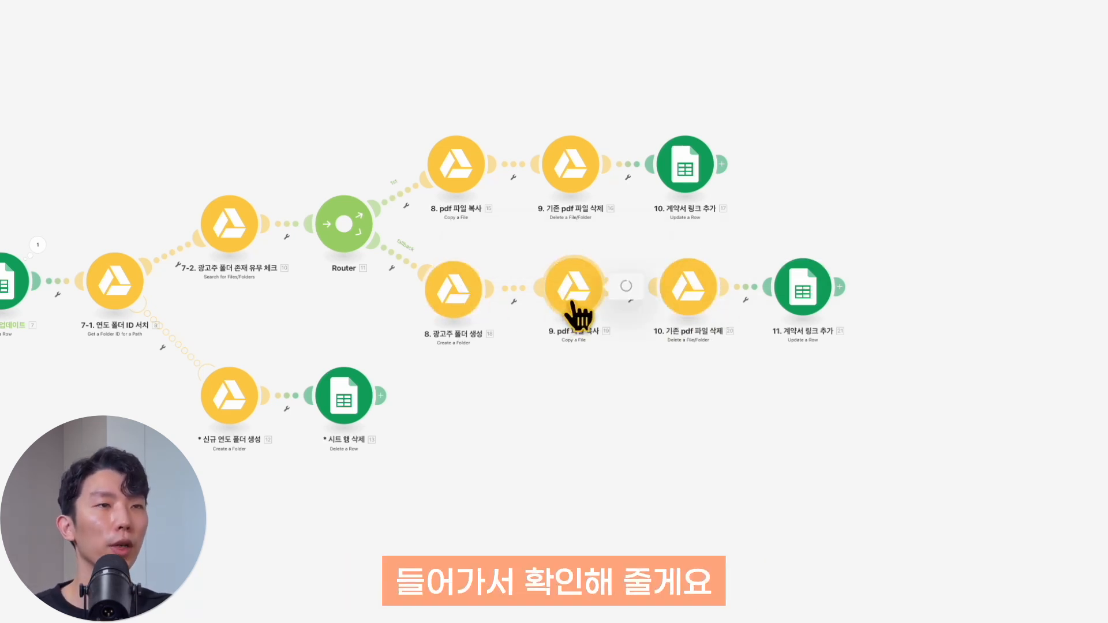
click(726, 371)
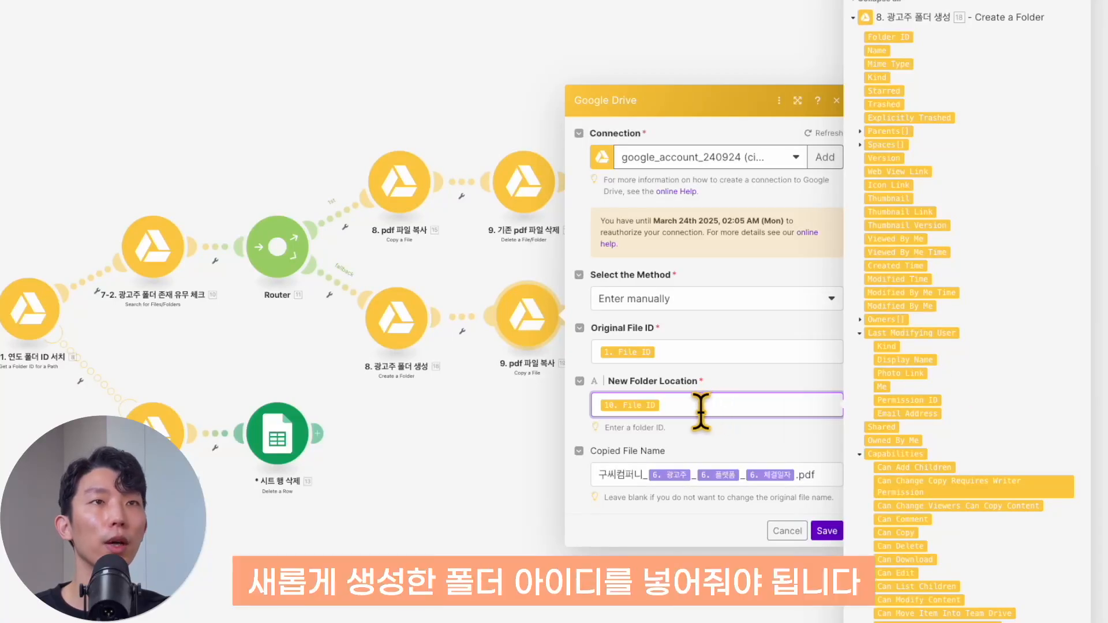
key(BackSpace)
click(889, 37)
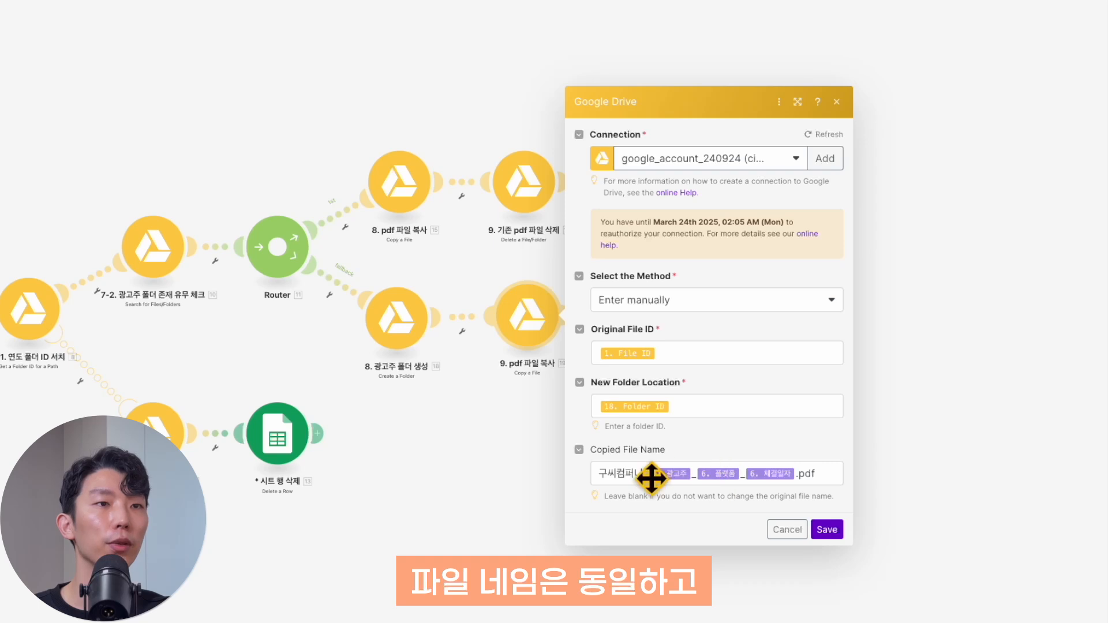
click(826, 529)
Step: Check the File ID mapping in 10. 기존 pdf 파일 삭제 and remap the link value in 11. 계약서 링크 추가 to the fallback route's copied file
click(649, 323)
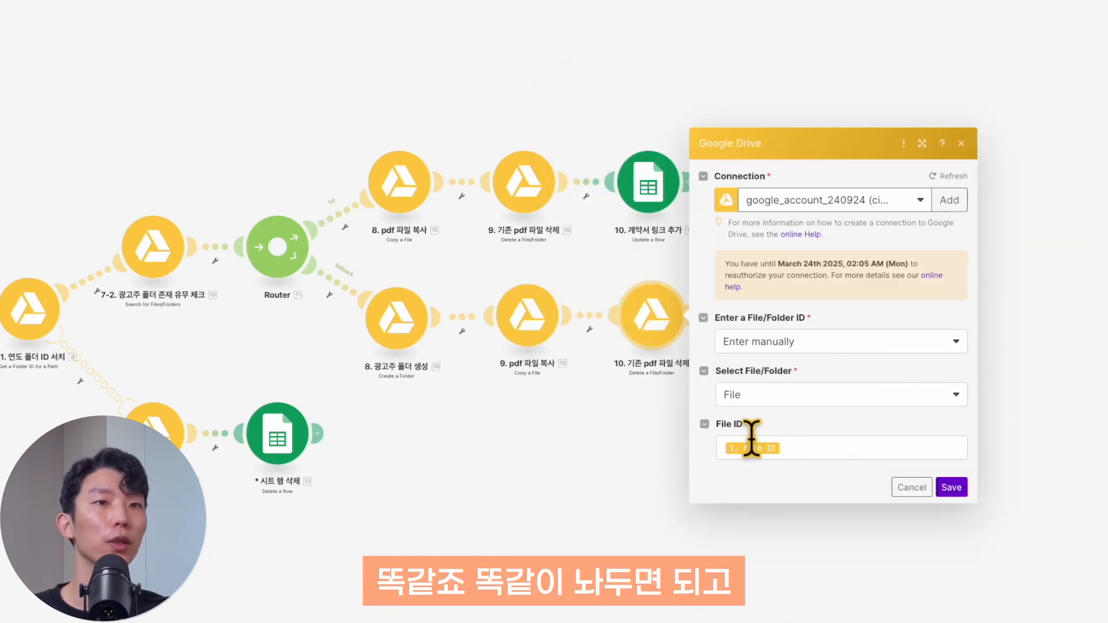
click(951, 488)
click(777, 312)
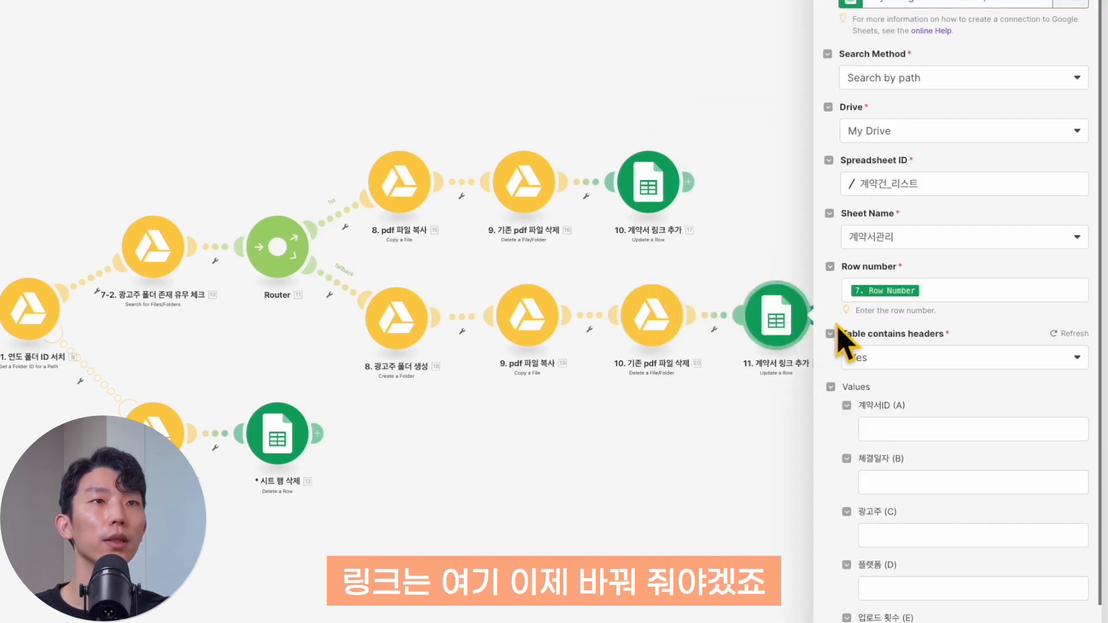
scroll(975, 405, down, 3)
click(996, 606)
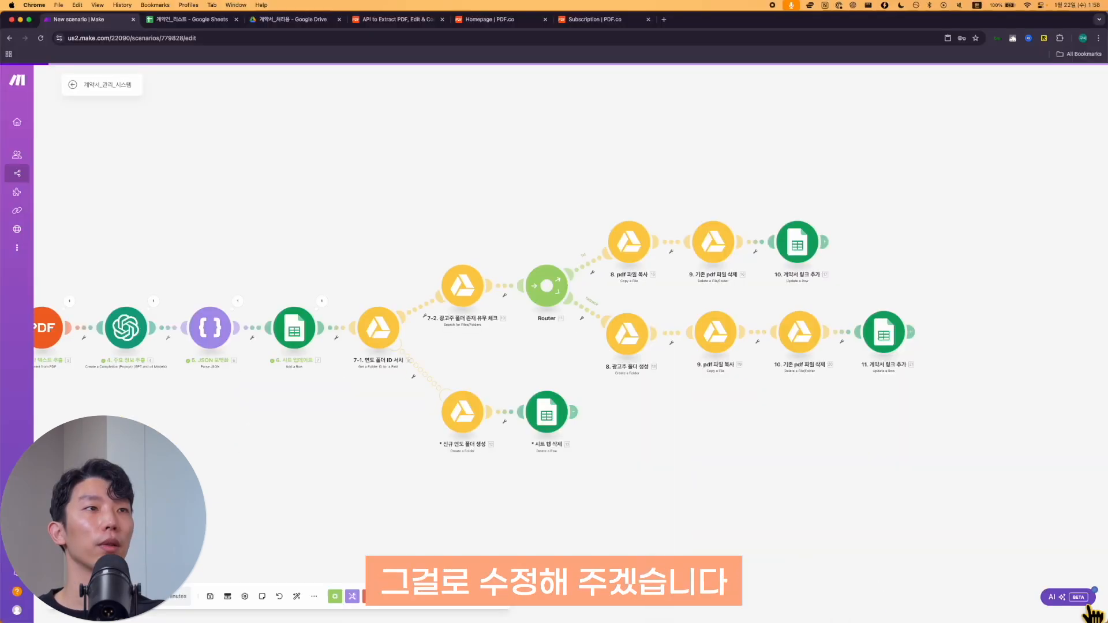
drag(899, 500, 891, 496)
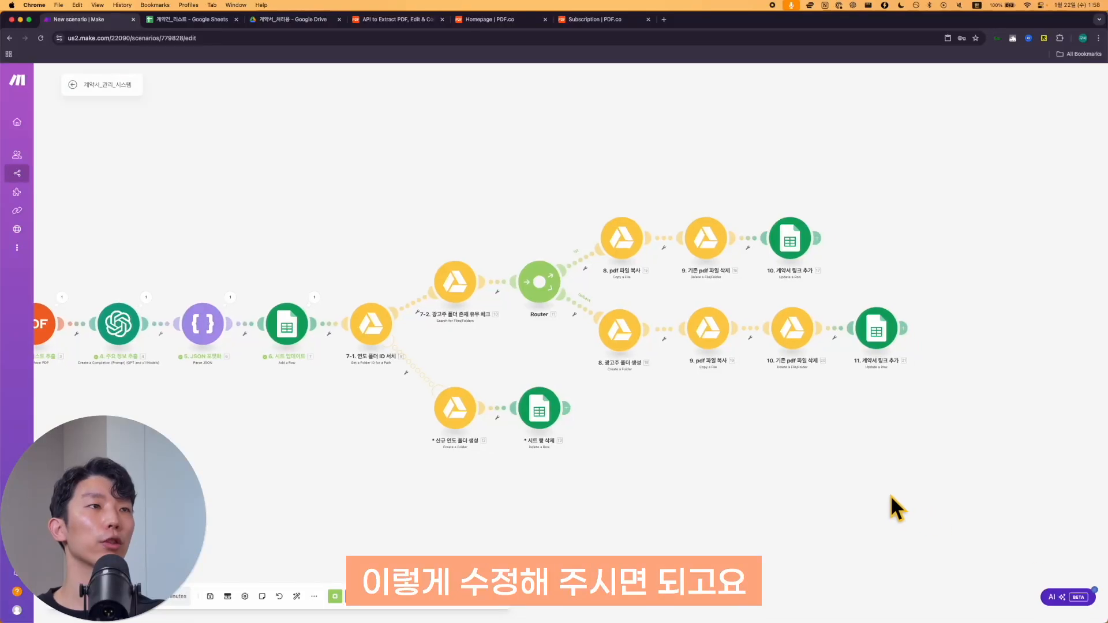
Step: Auto-align the scenario's modules and apply the route order of the Router after 7-2. 광고주 폴더 존재 유무 체크
click(298, 598)
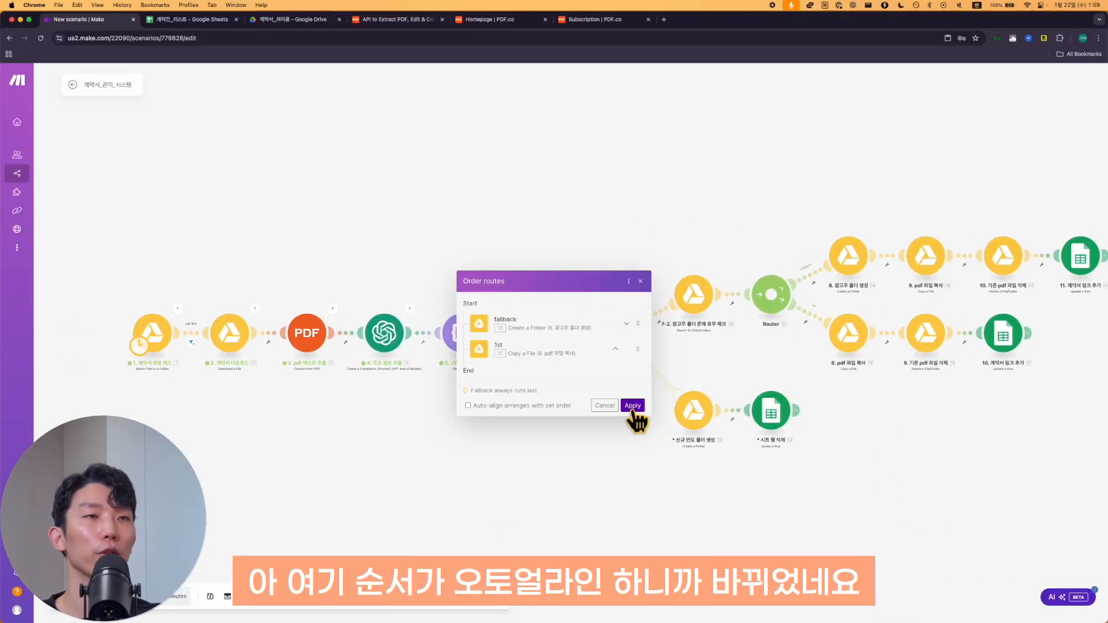
click(632, 406)
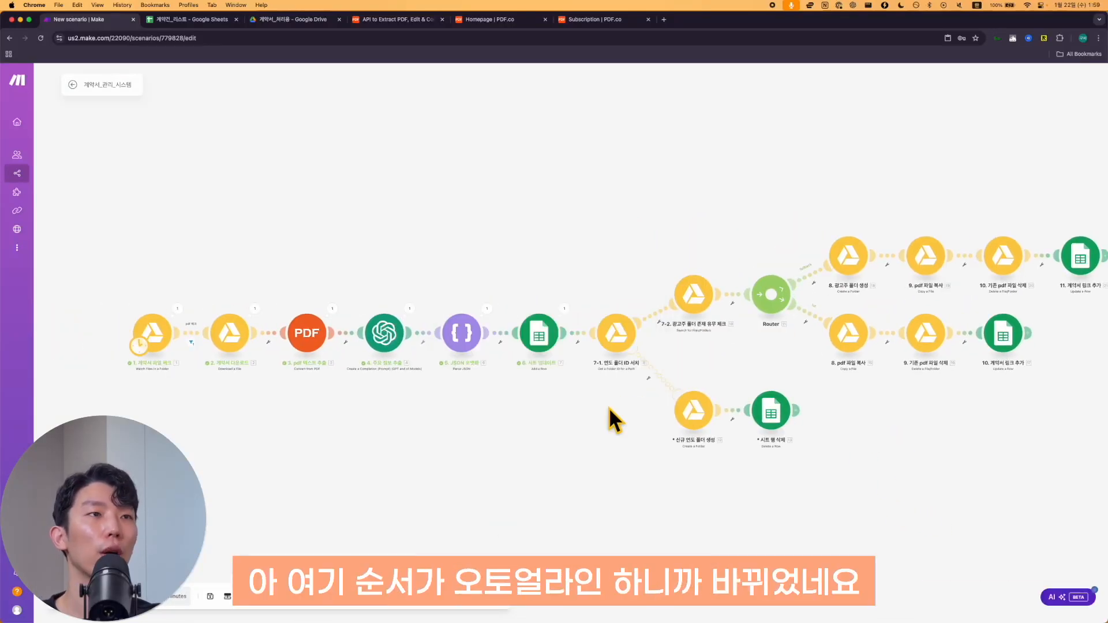
drag(972, 427, 897, 443)
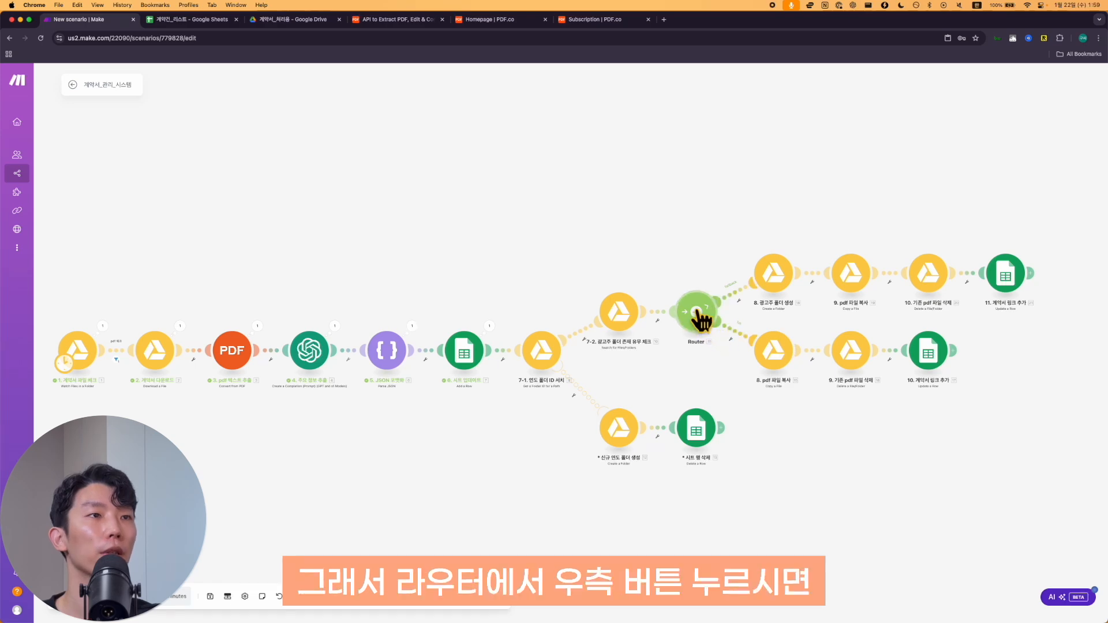
Step: Reorder the Router's routes so 8. pdf 파일 복사 precedes the fallback route, auto-align the modules and save the scenario
right_click(696, 313)
click(447, 383)
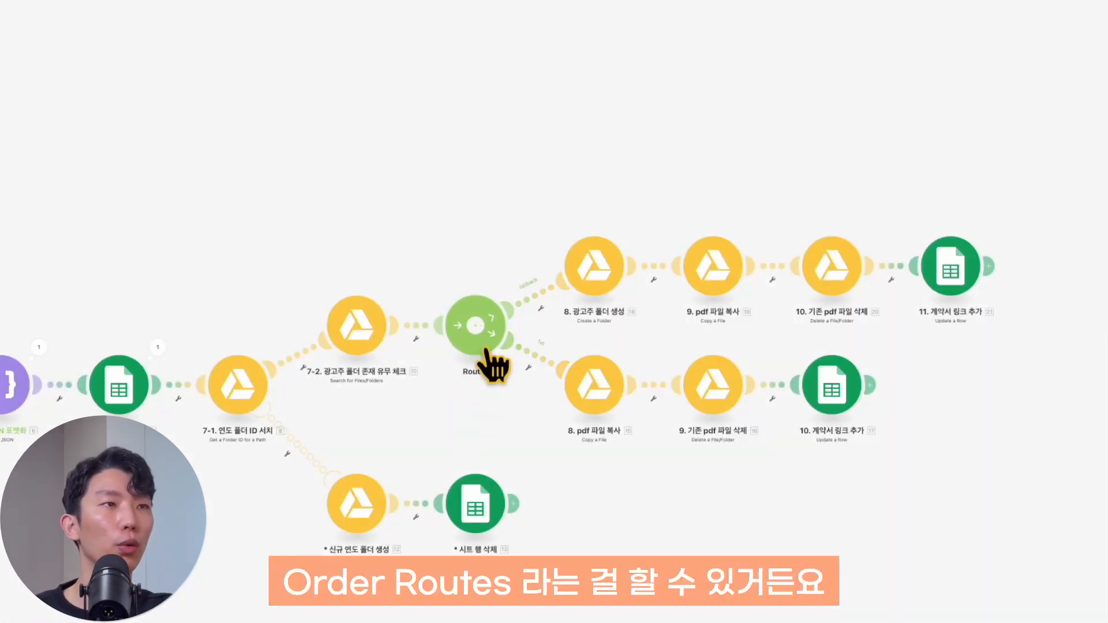
right_click(486, 345)
click(512, 377)
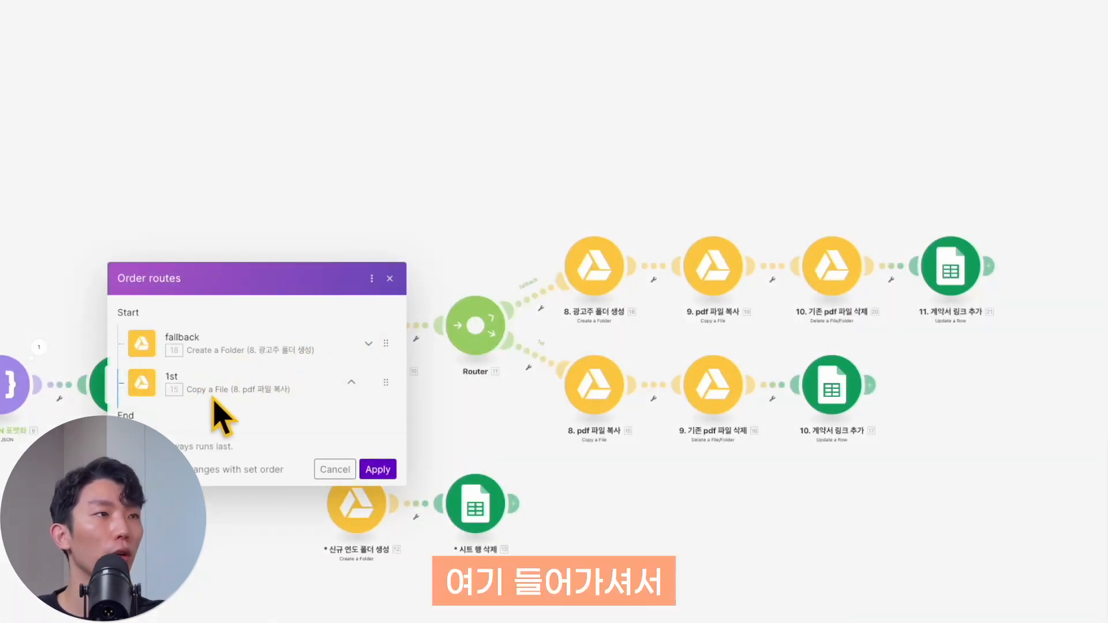
drag(387, 383, 387, 345)
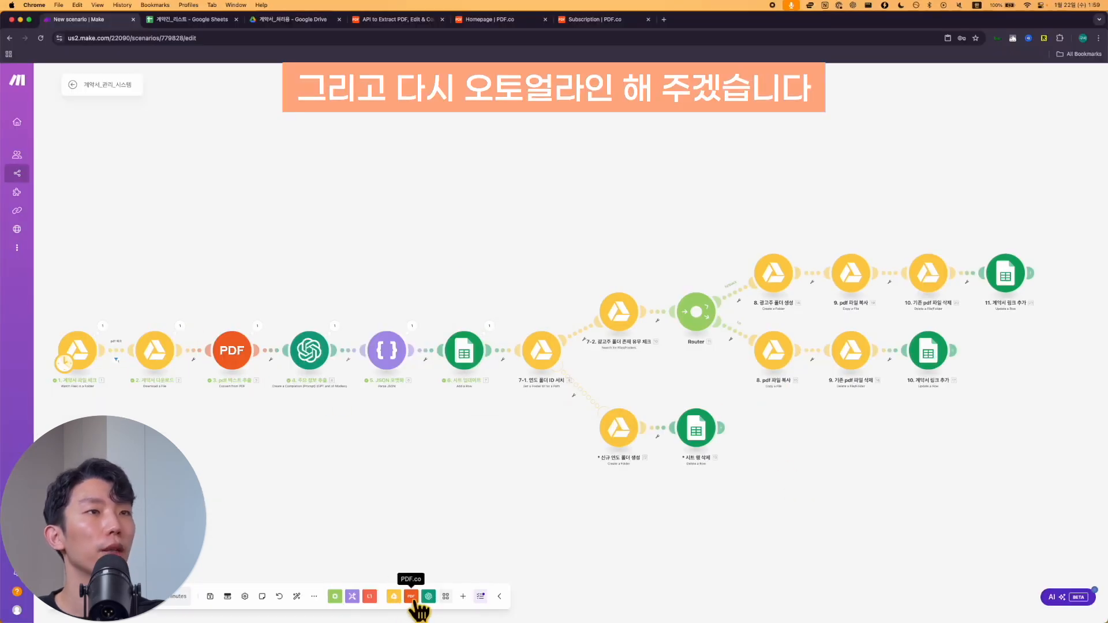
click(297, 596)
key(ctrl+s)
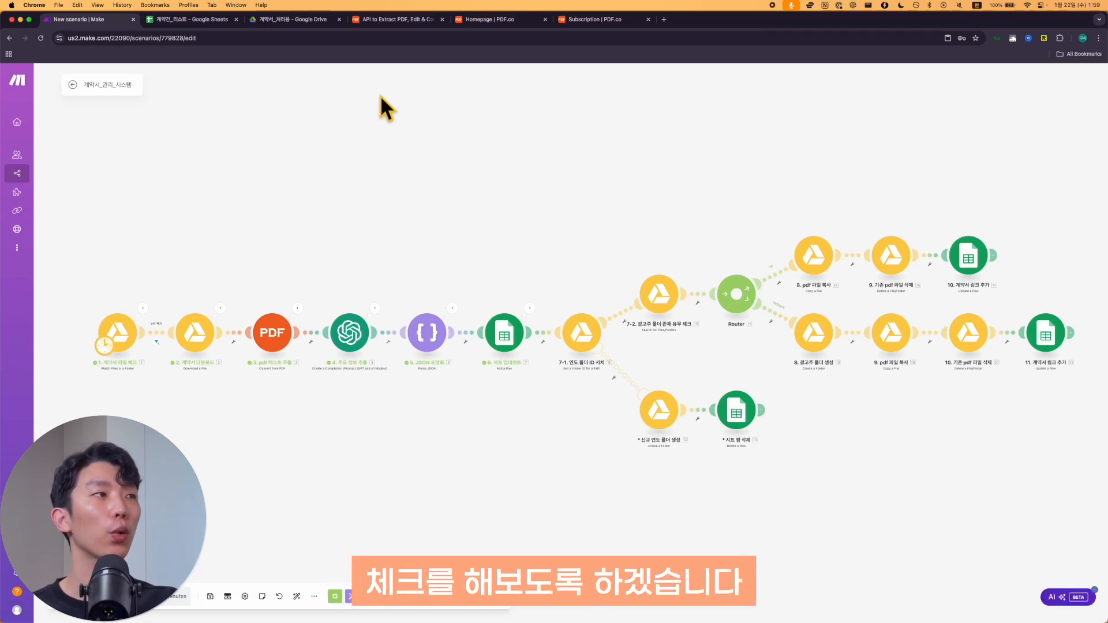
Step: Check the contents of the 계약서_처리용 folder and its parent contract_automation folder in Google Drive
click(283, 19)
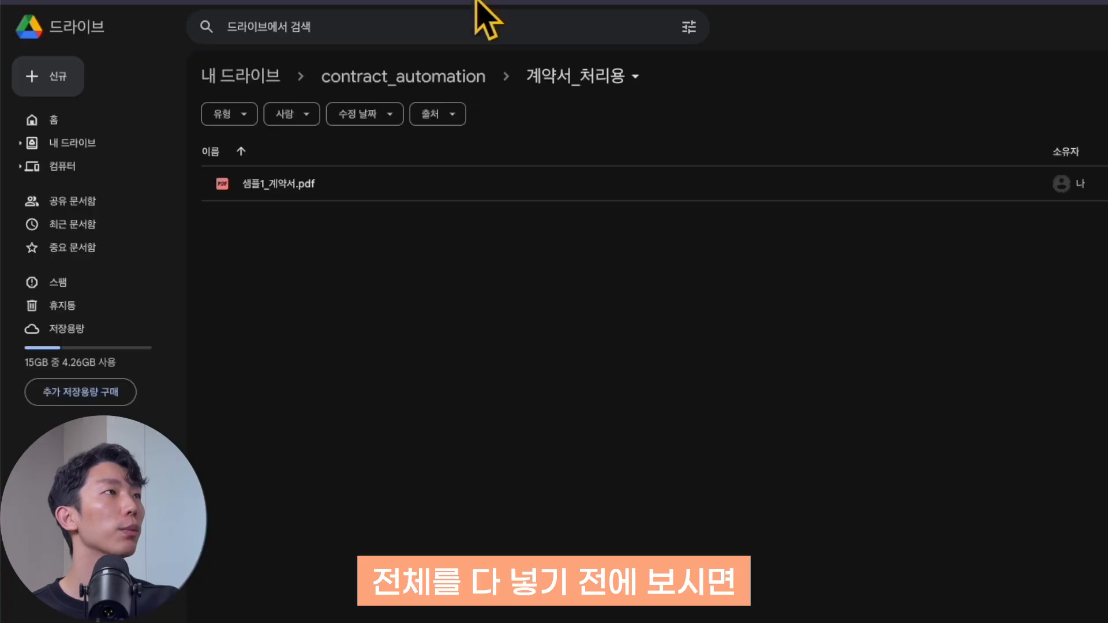
click(373, 79)
double_click(324, 179)
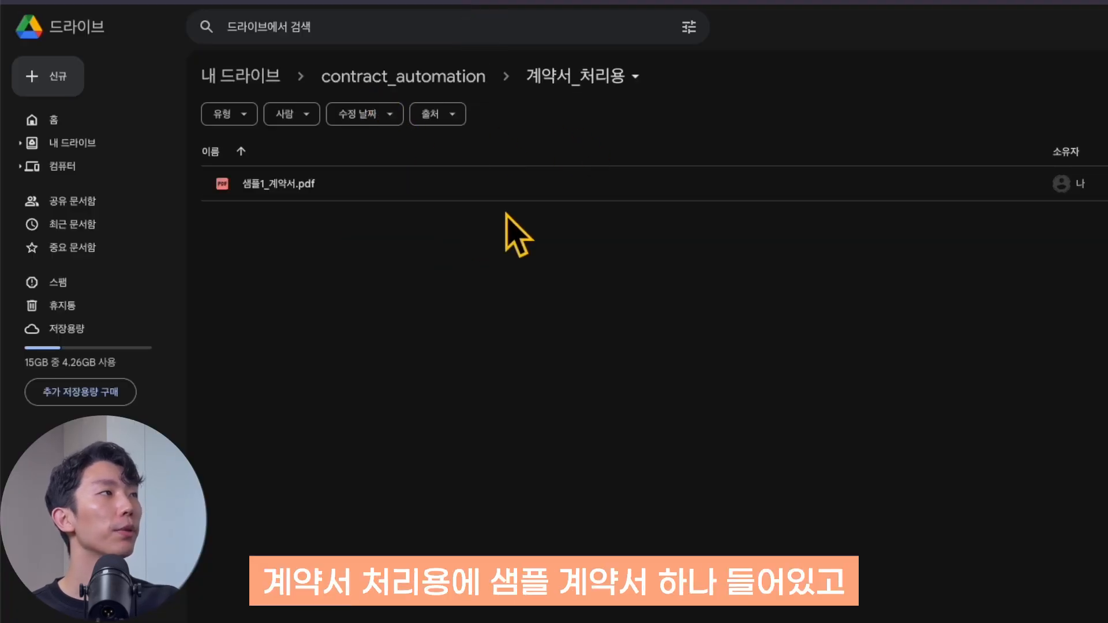
click(428, 185)
click(406, 81)
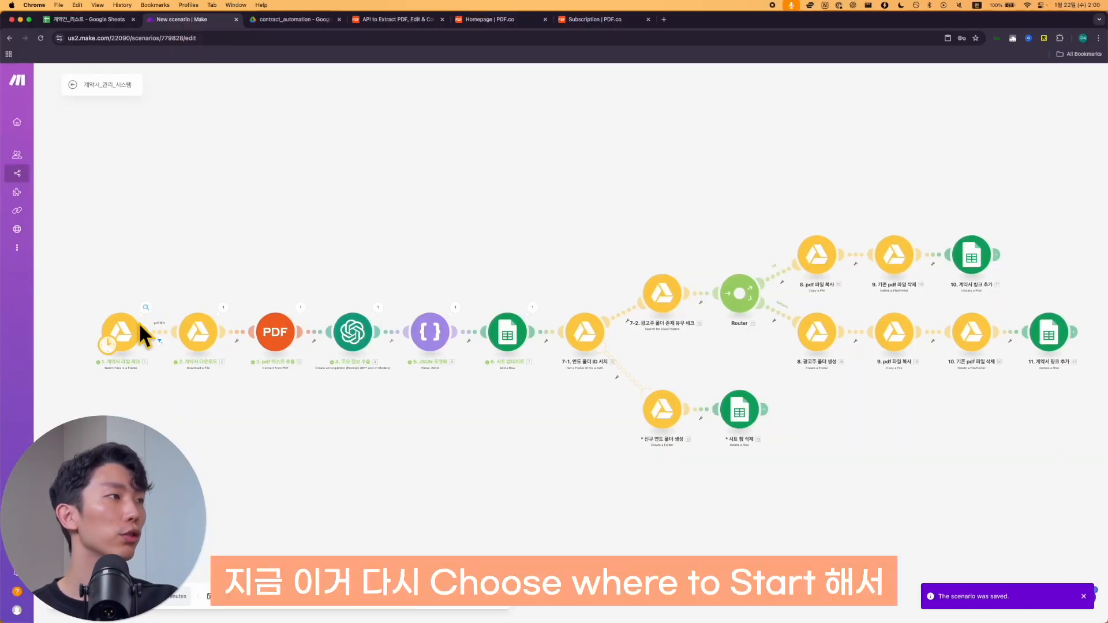
Step: Set the starting point of 1. 계약서 파일 체크 in the Make scenario to All
right_click(130, 329)
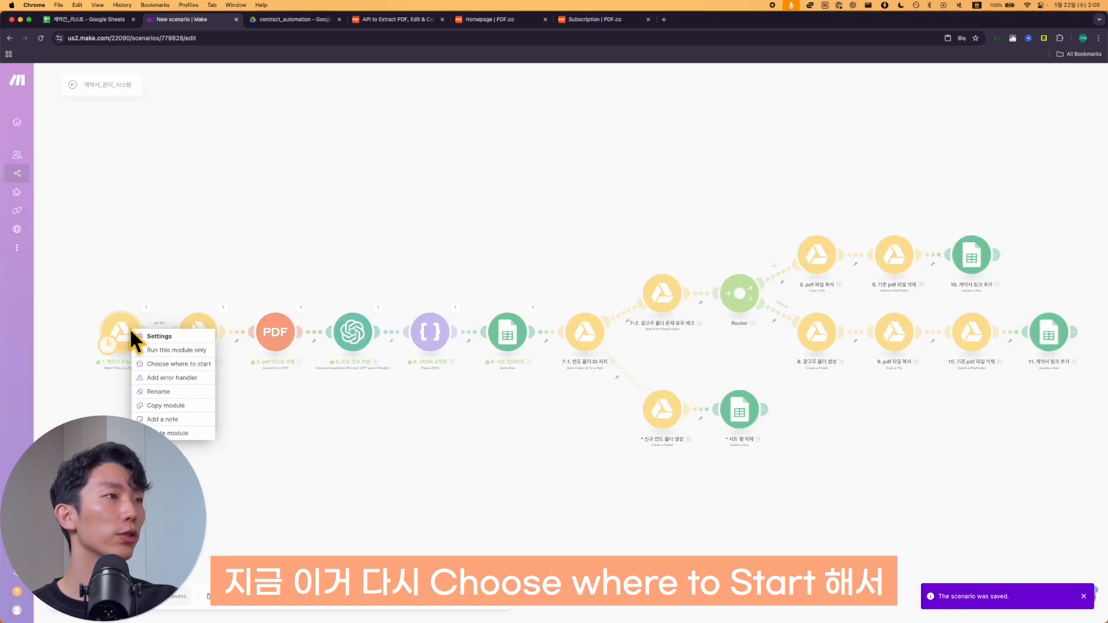
click(173, 364)
click(179, 338)
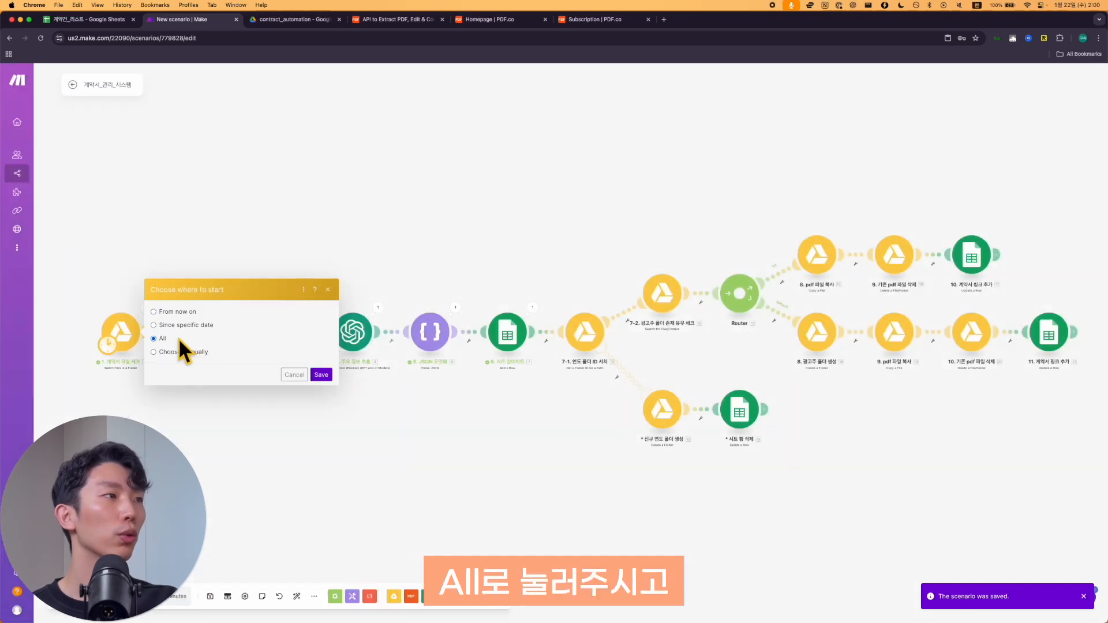
click(321, 375)
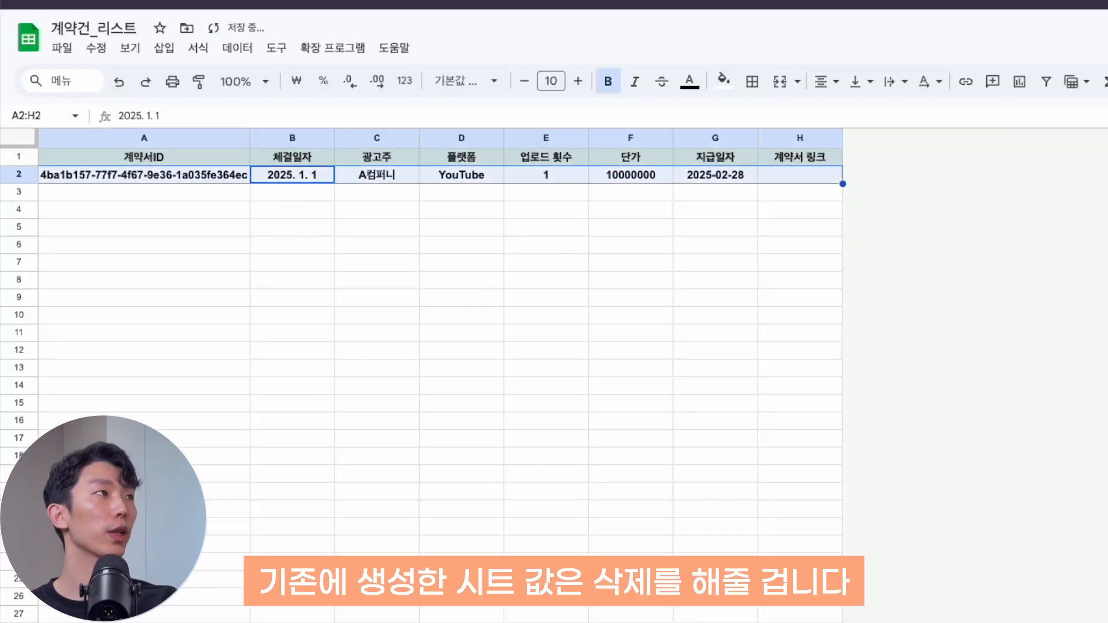
Step: Clear the existing contract record from row 2 of the 계약건_리스트 sheet
key(Delete)
click(297, 194)
click(191, 176)
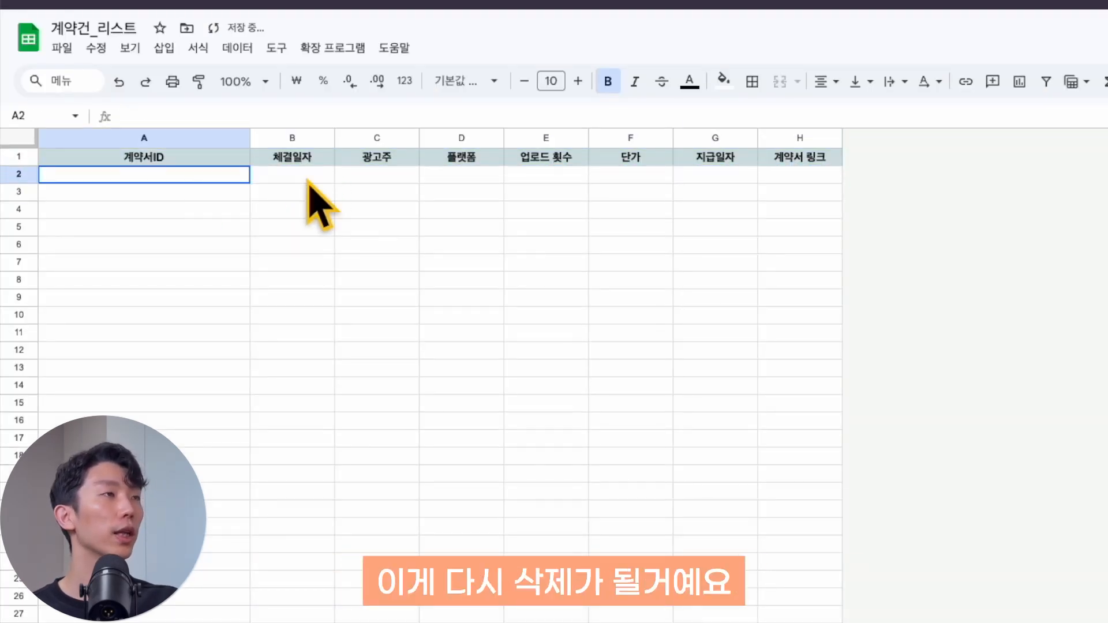
shift+click(817, 176)
click(816, 179)
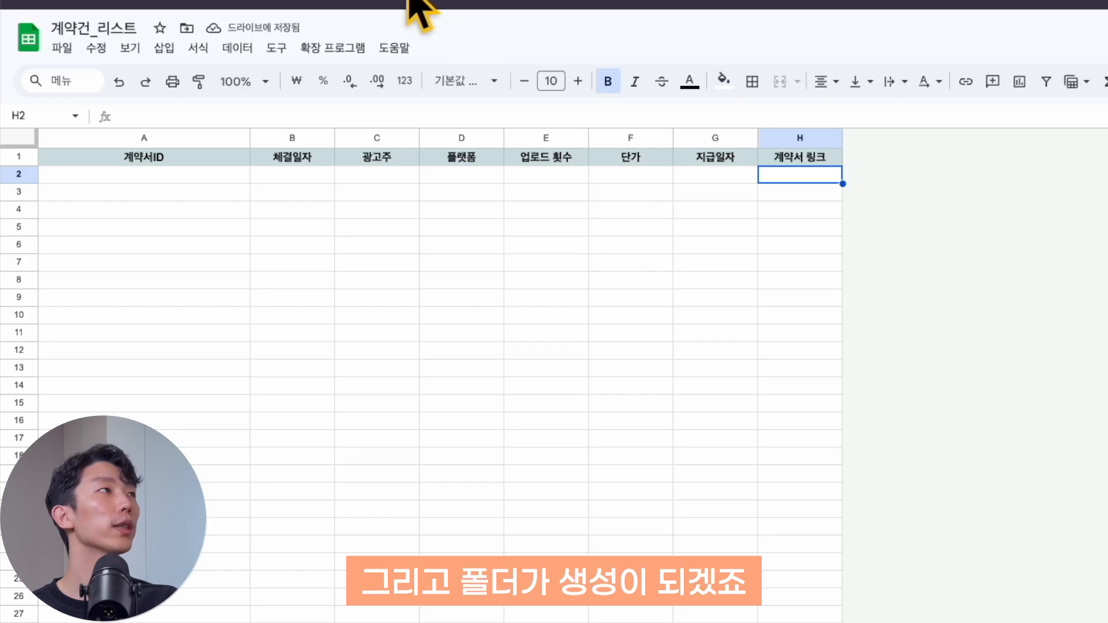
Step: Run the Make scenario once and check the 계약건_리스트 sheet while it processes the contract
click(189, 25)
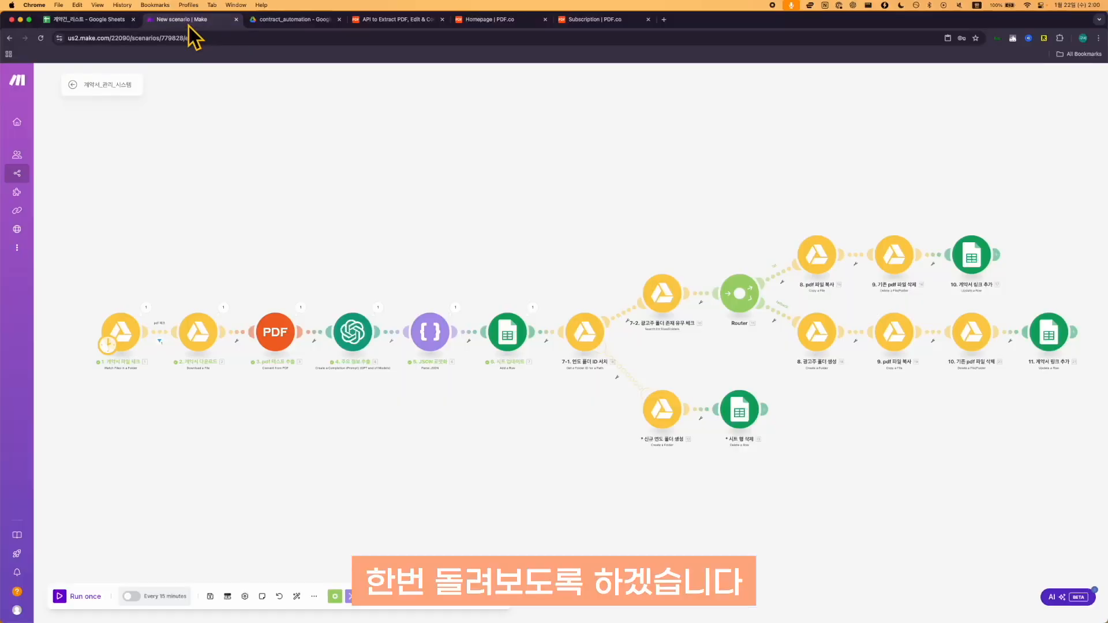
click(61, 598)
click(98, 25)
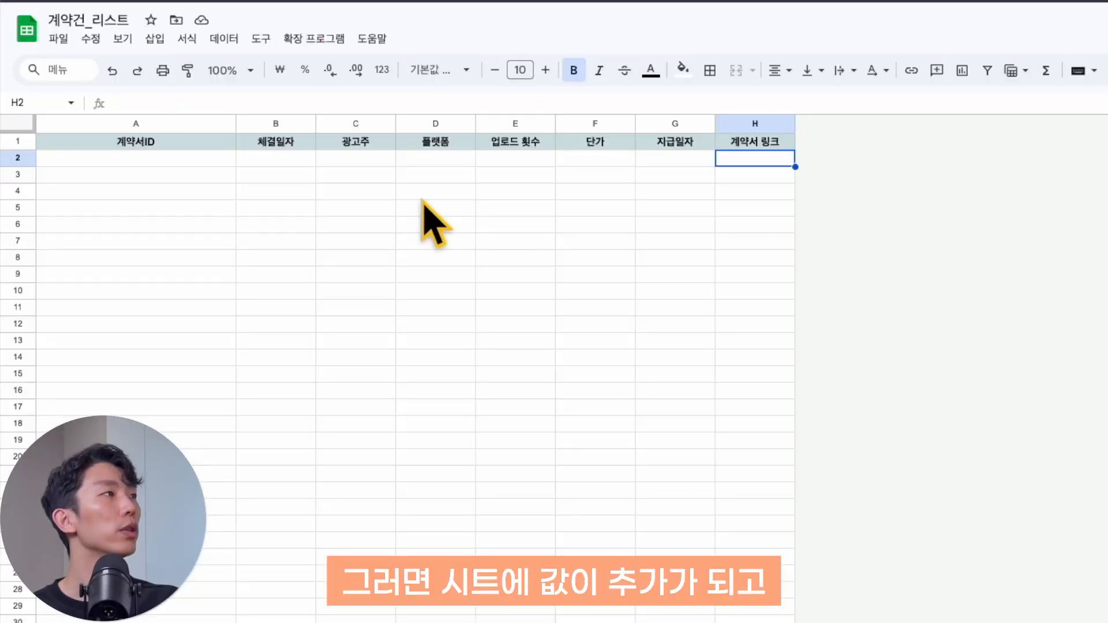
click(354, 175)
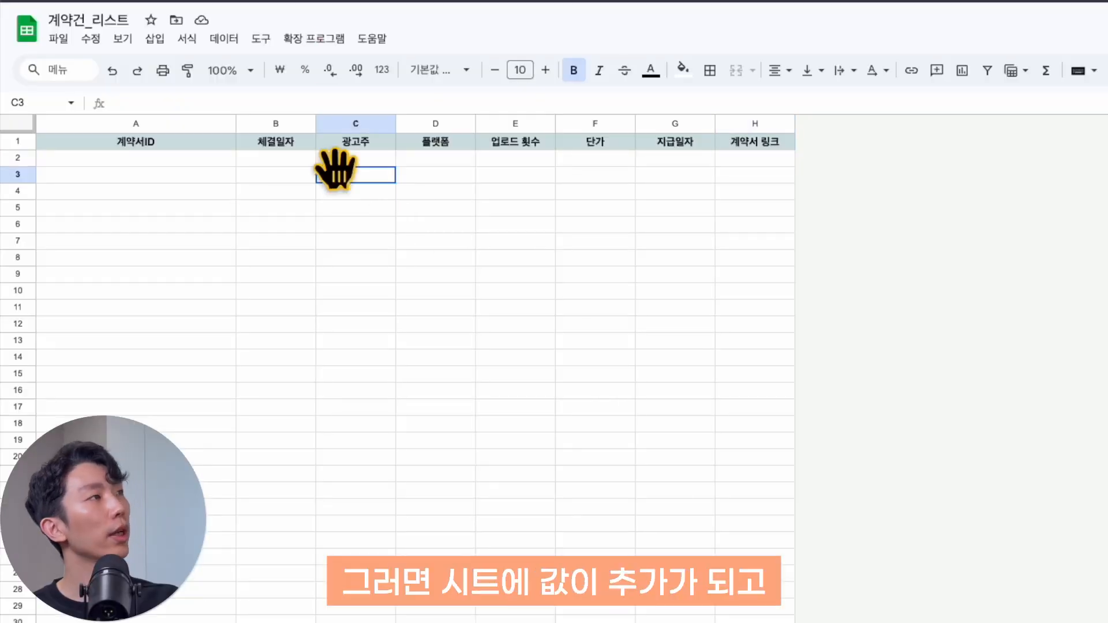
click(210, 155)
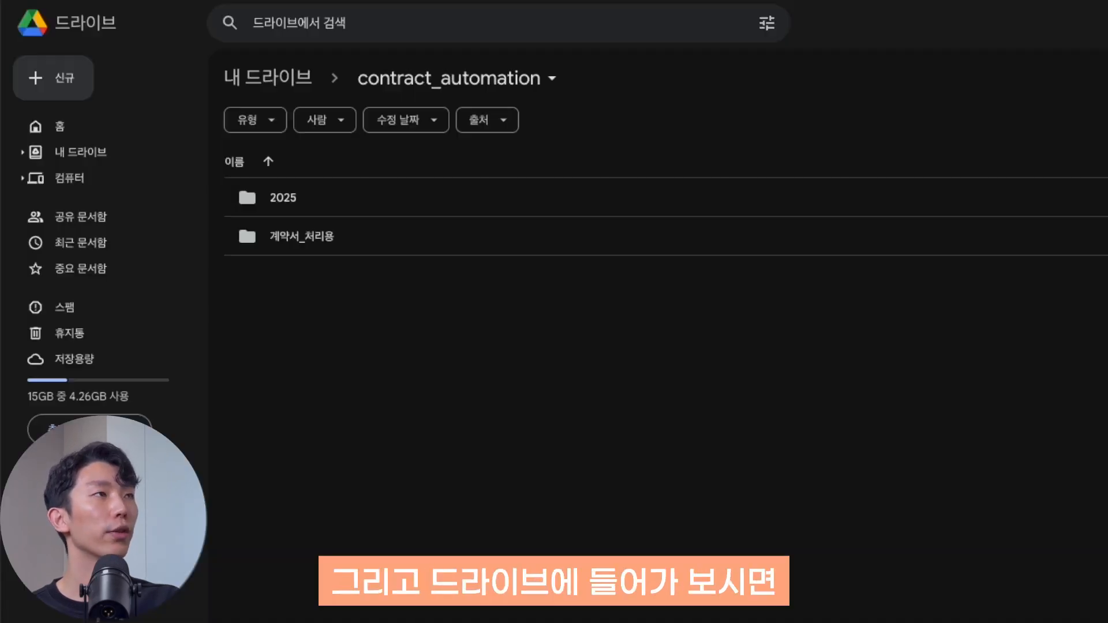
Step: Inspect the 2025 folder and the 계약서_처리용 folder inside contract_automation in Google Drive
double_click(379, 207)
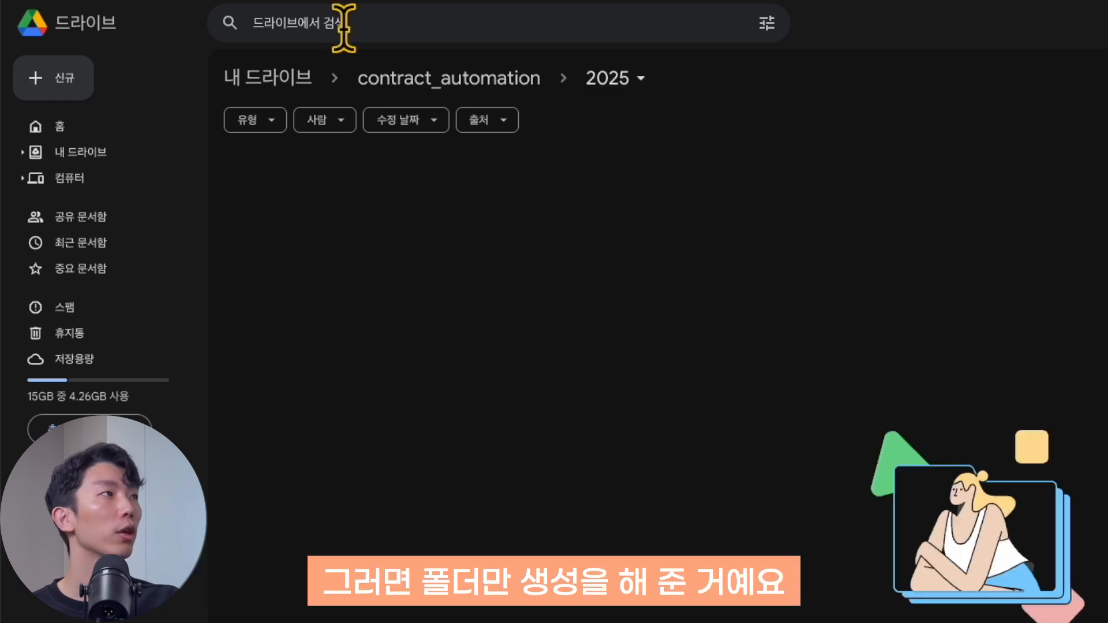
click(439, 81)
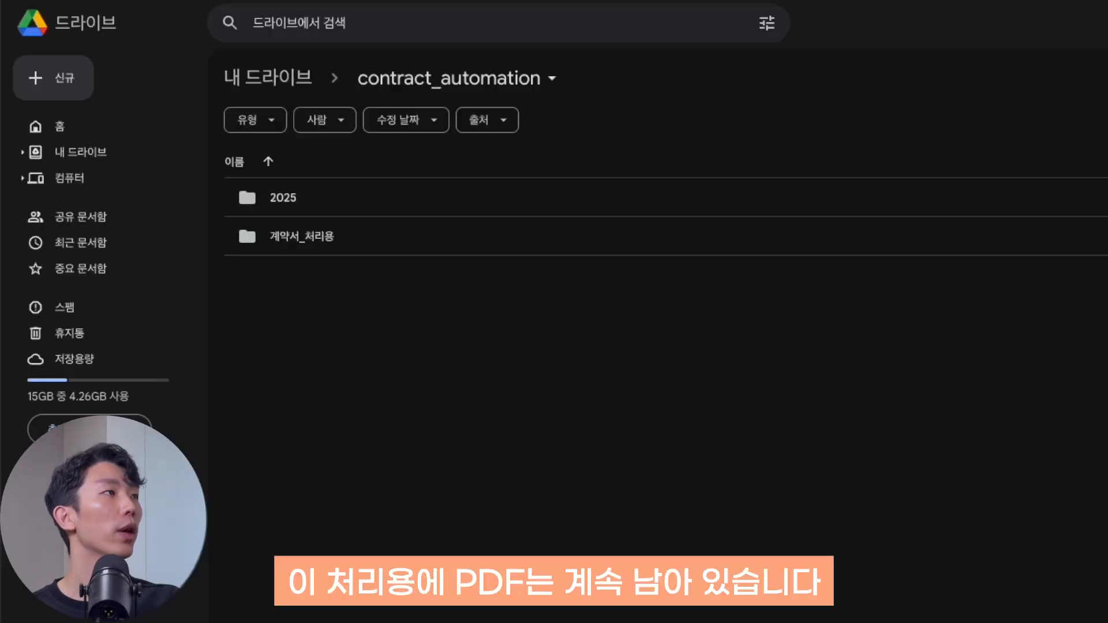
double_click(404, 236)
click(433, 197)
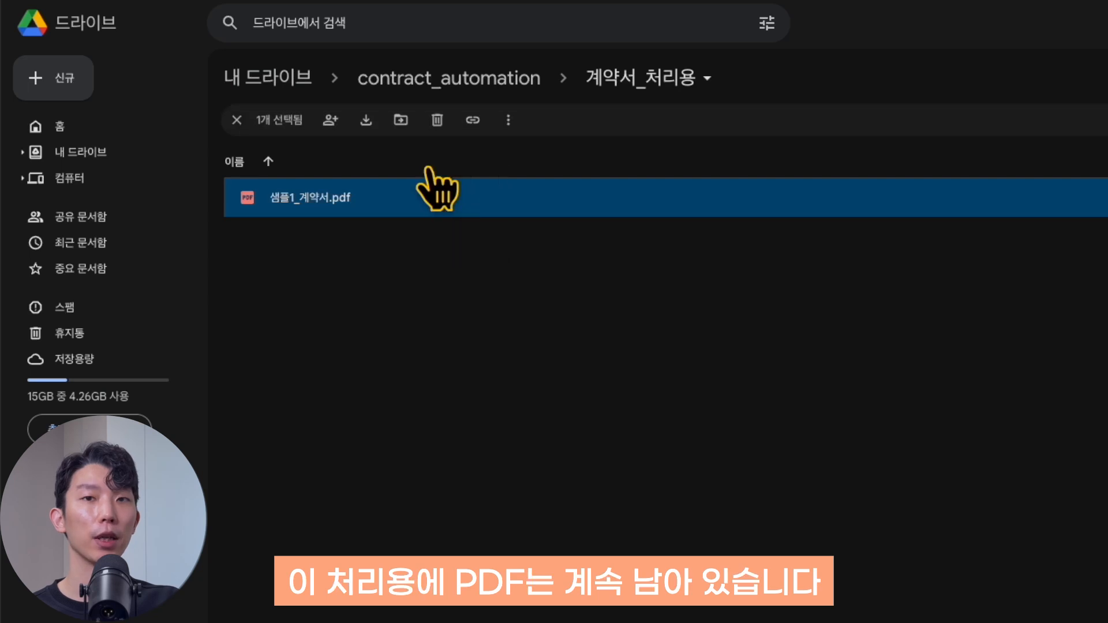
click(611, 285)
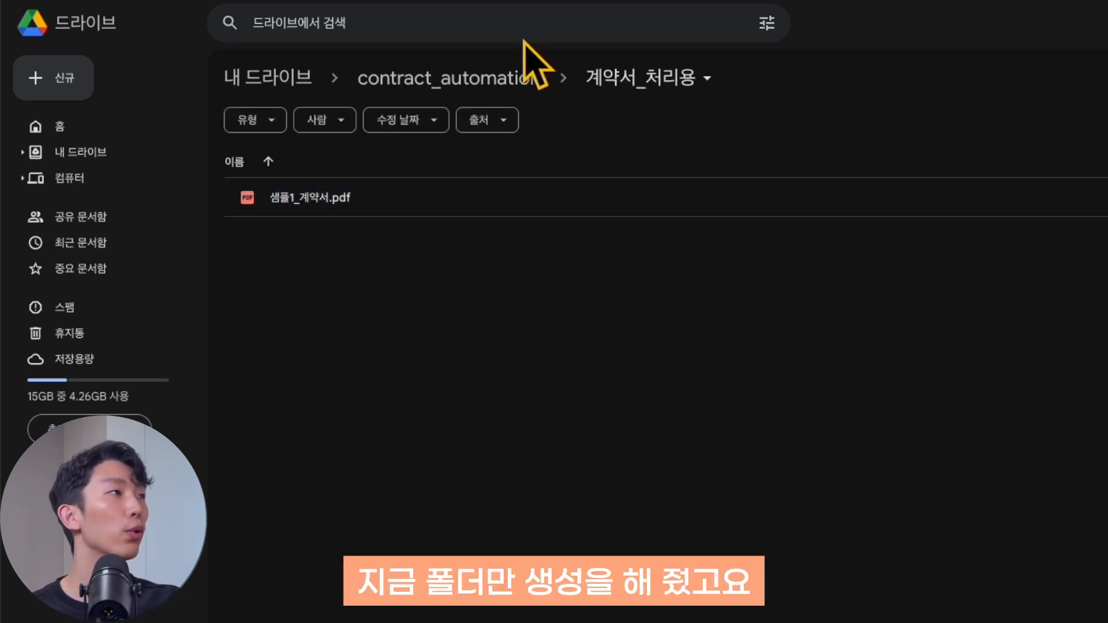
Step: Add two more sample contract PDFs to the 계약서_처리용 folder, then save the Make scenario and test it again
click(170, 20)
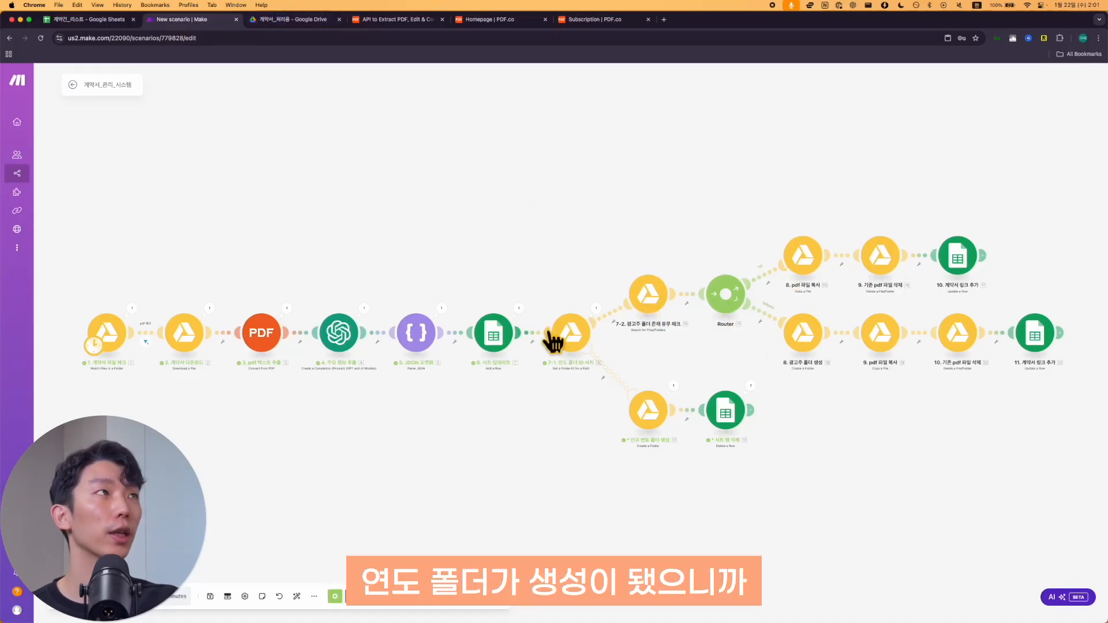
click(326, 17)
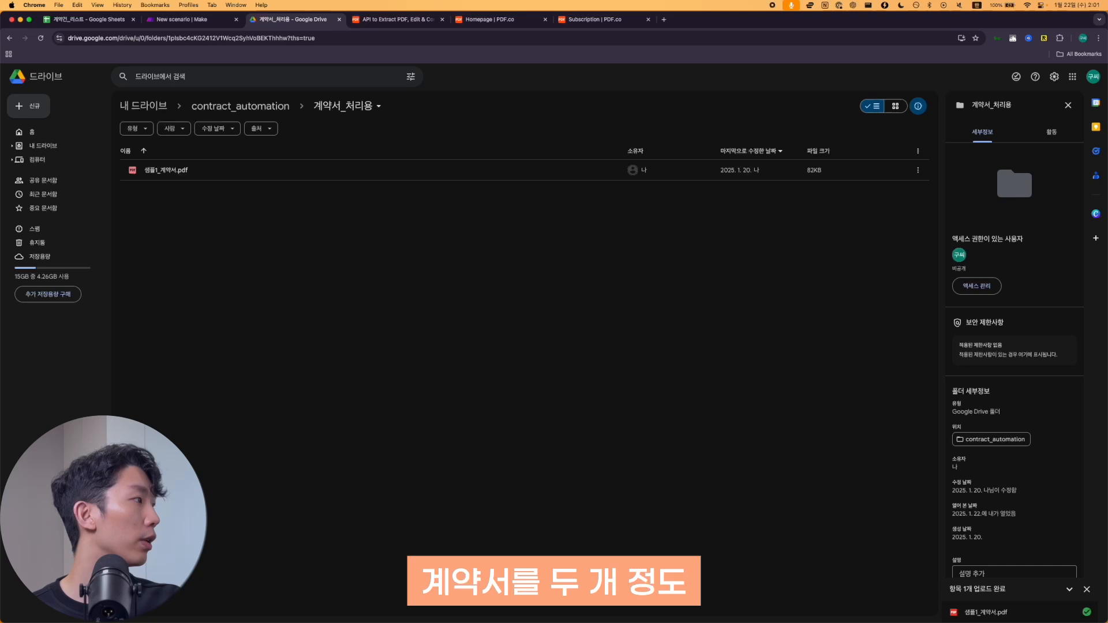
key(super+Tab)
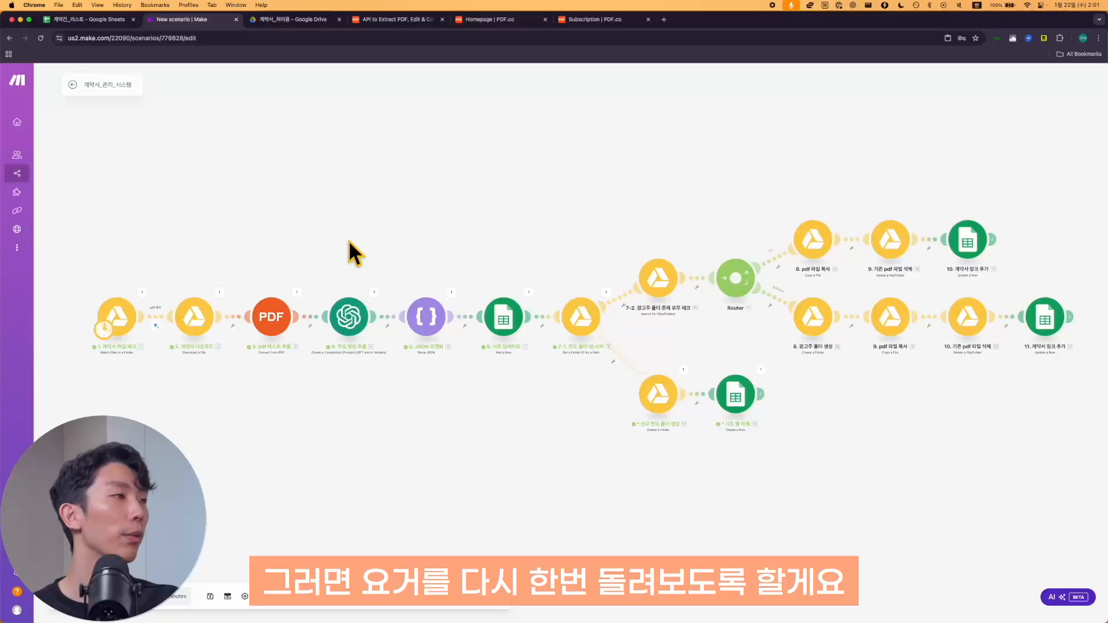
key(super+s)
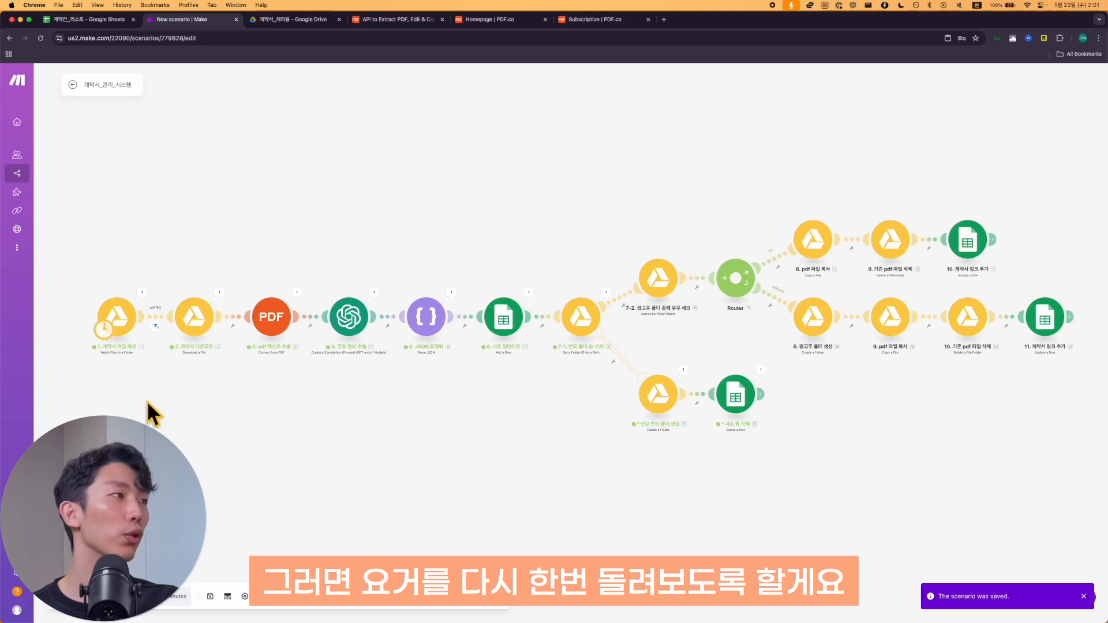
click(118, 316)
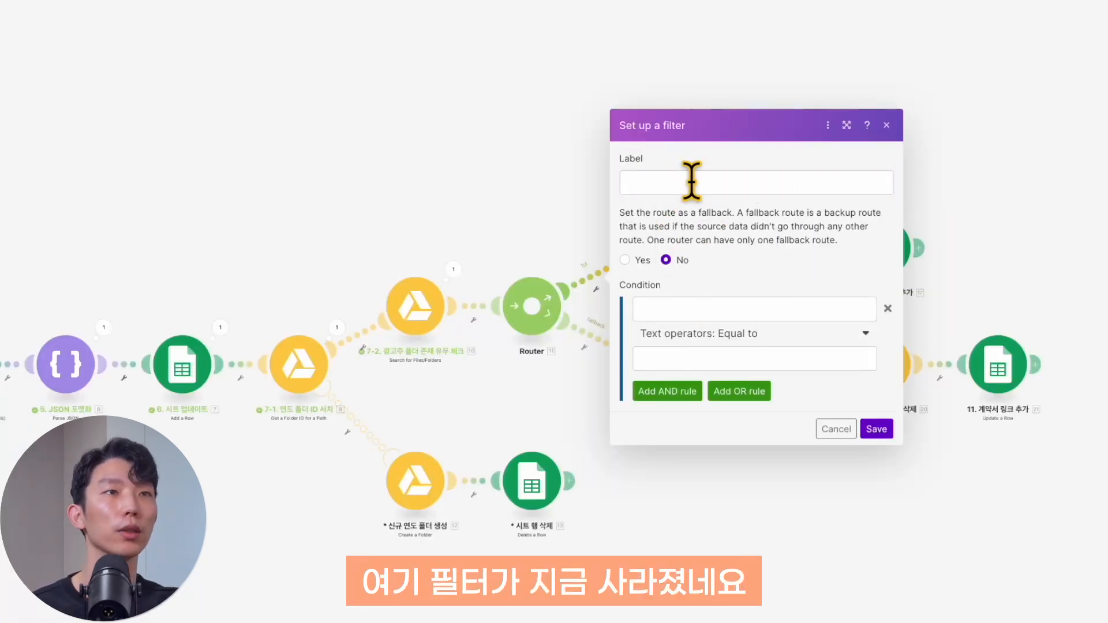
Step: Set up the filter before 8. pdf 파일 복사 with label 폴더 존재 and the condition that the File ID from 7-2 Exists
click(691, 182)
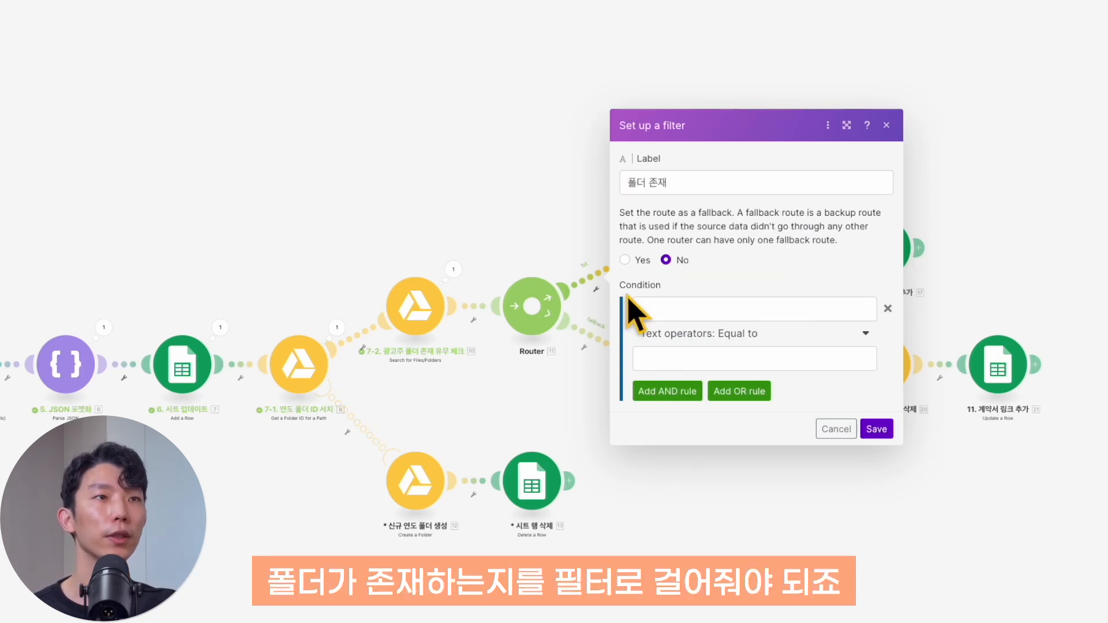
click(731, 312)
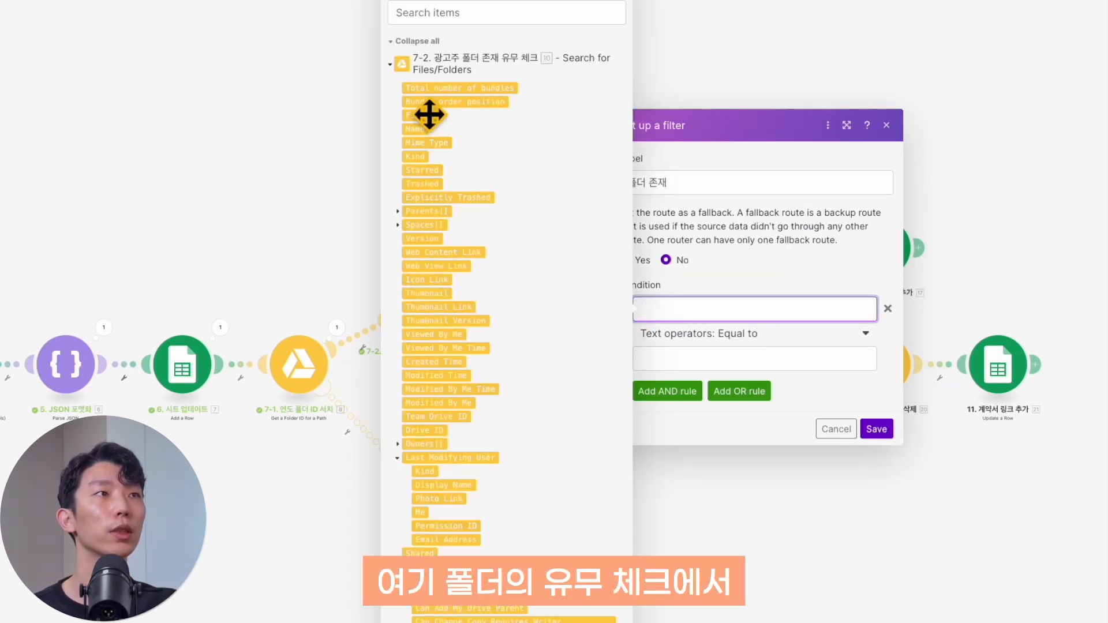
drag(429, 113, 787, 312)
click(729, 355)
click(722, 334)
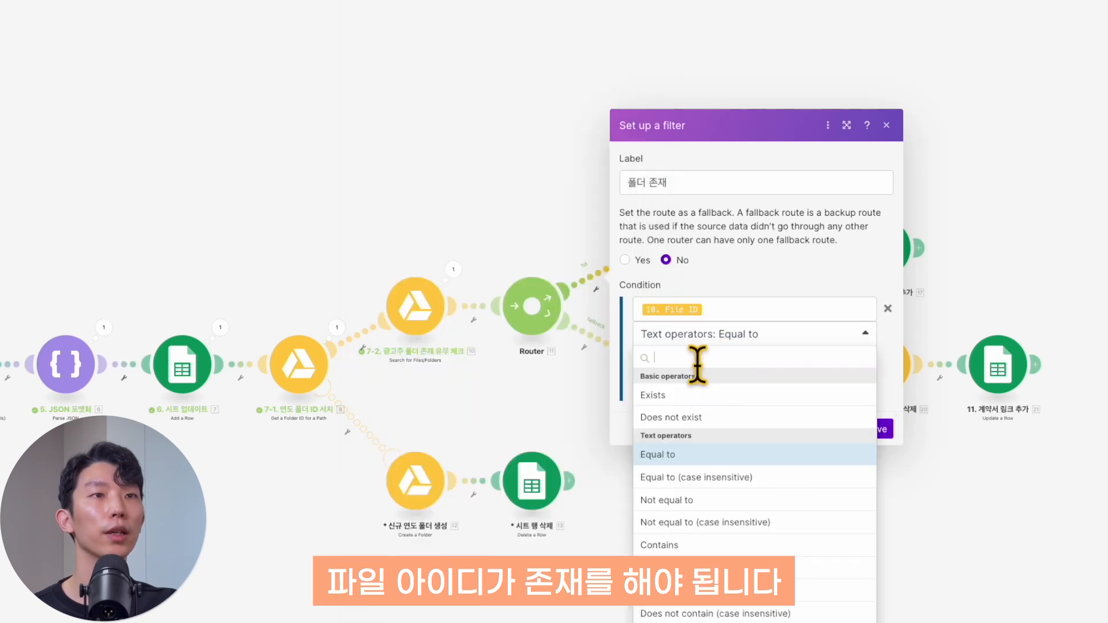
click(701, 396)
click(872, 406)
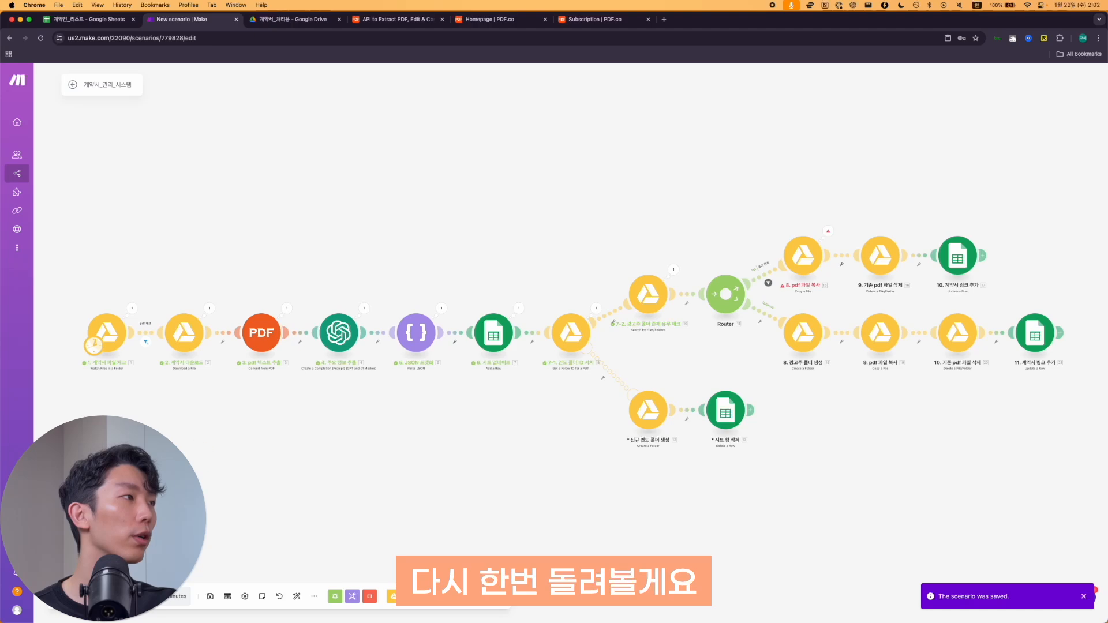
Step: Reset the starting point of the 1. 계약서 파일 체크 trigger for another test
right_click(116, 323)
click(172, 363)
click(303, 375)
Step: Clear the previous test's record from the 계약건_리스트 sheet and run the Make scenario once
click(96, 22)
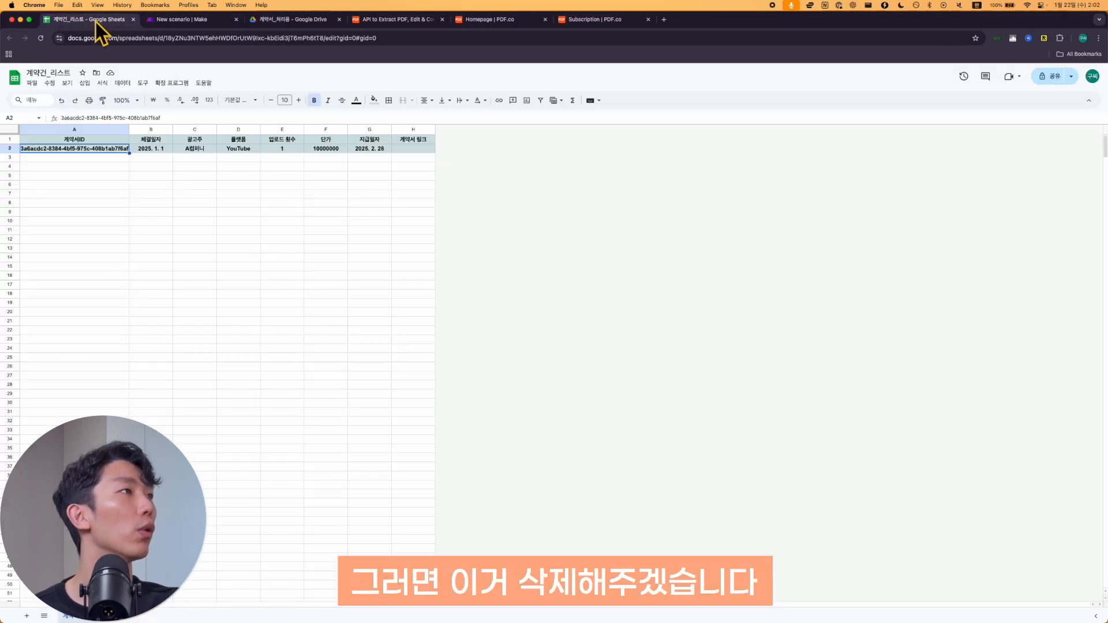
key(BackSpace)
click(182, 19)
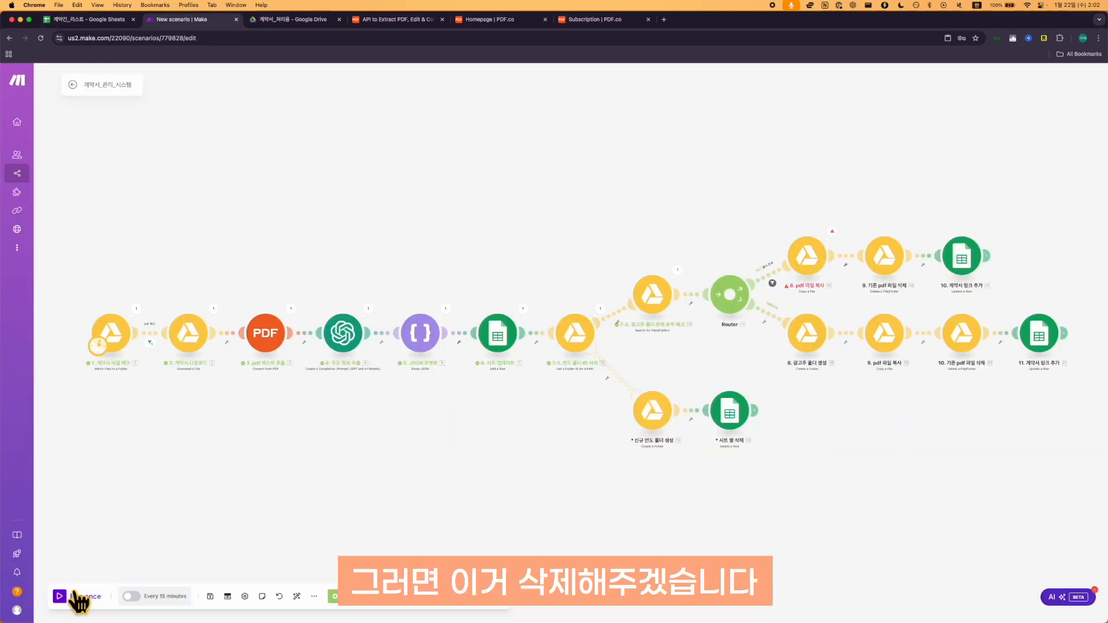
click(82, 595)
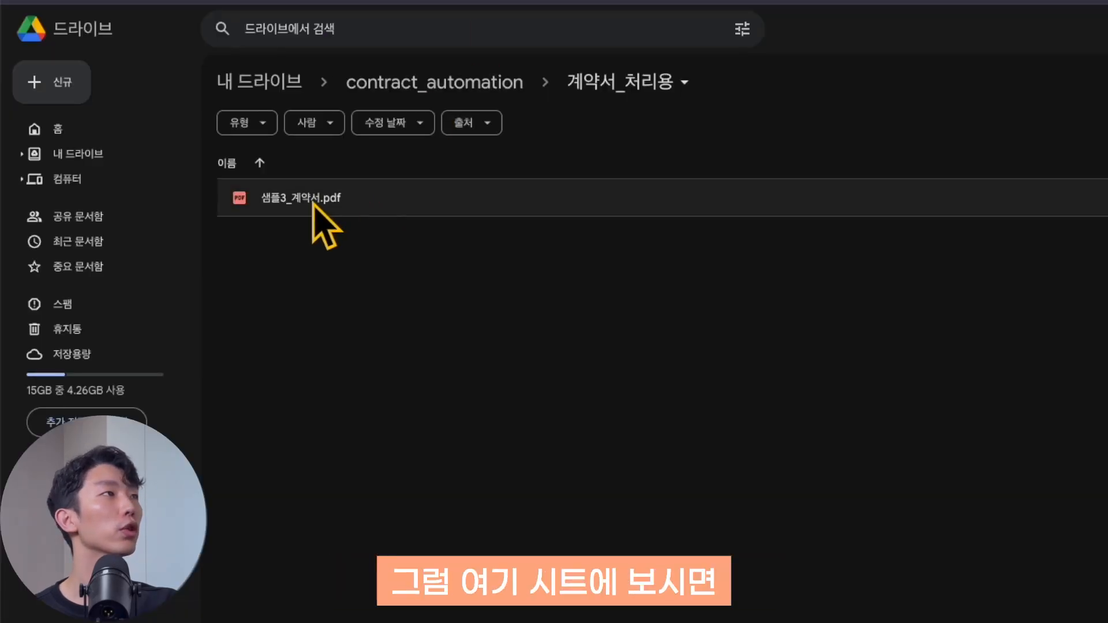
Step: Review the Drive folders and the contract rows with their 계약서 링크 values in the 계약건_리스트 sheet
click(433, 82)
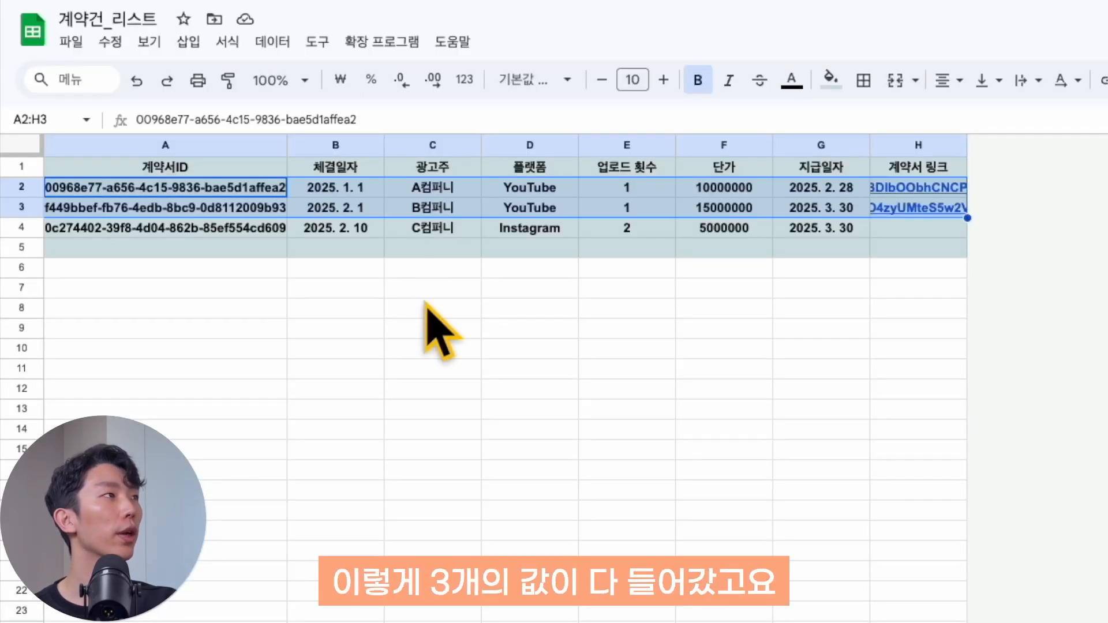
click(433, 288)
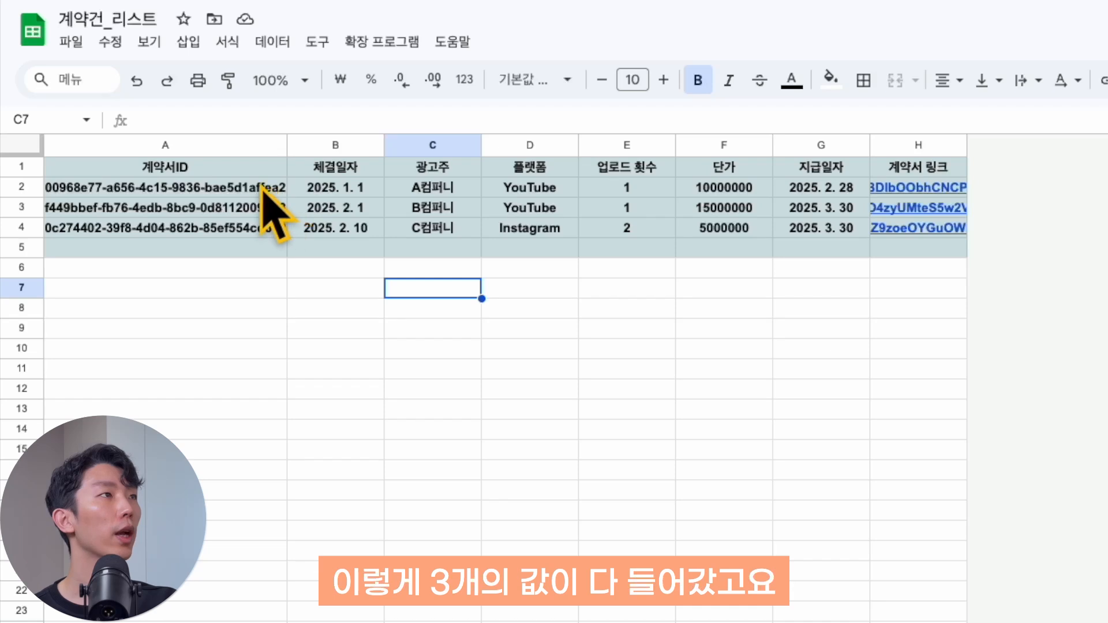
drag(250, 189, 909, 224)
click(629, 229)
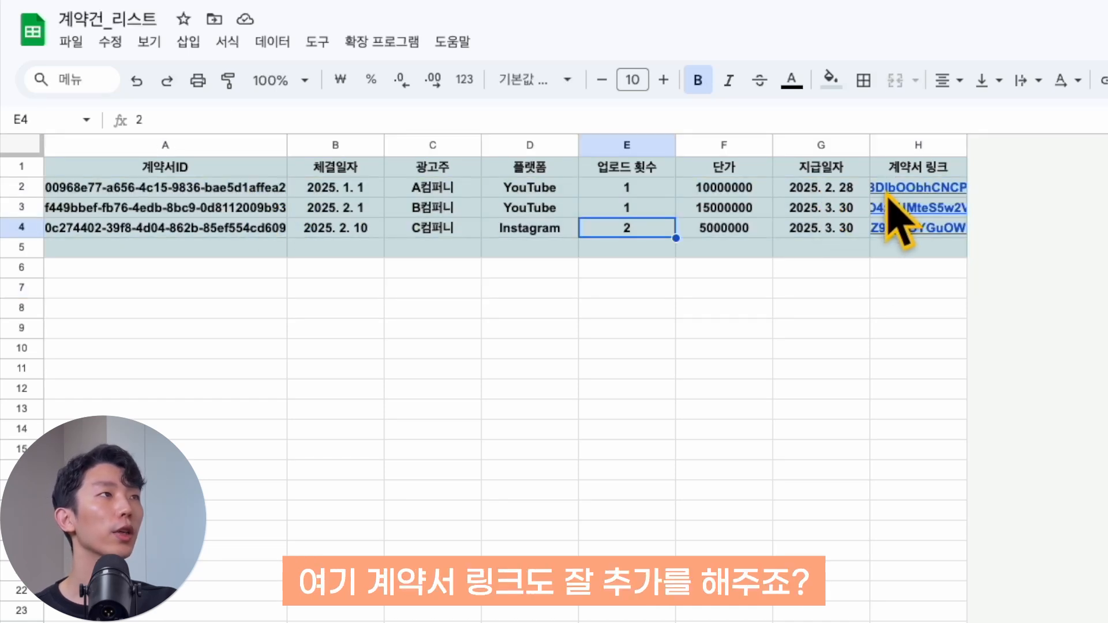
Step: Auto-fit the width of the 계약서 링크 column to its link text
double_click(967, 144)
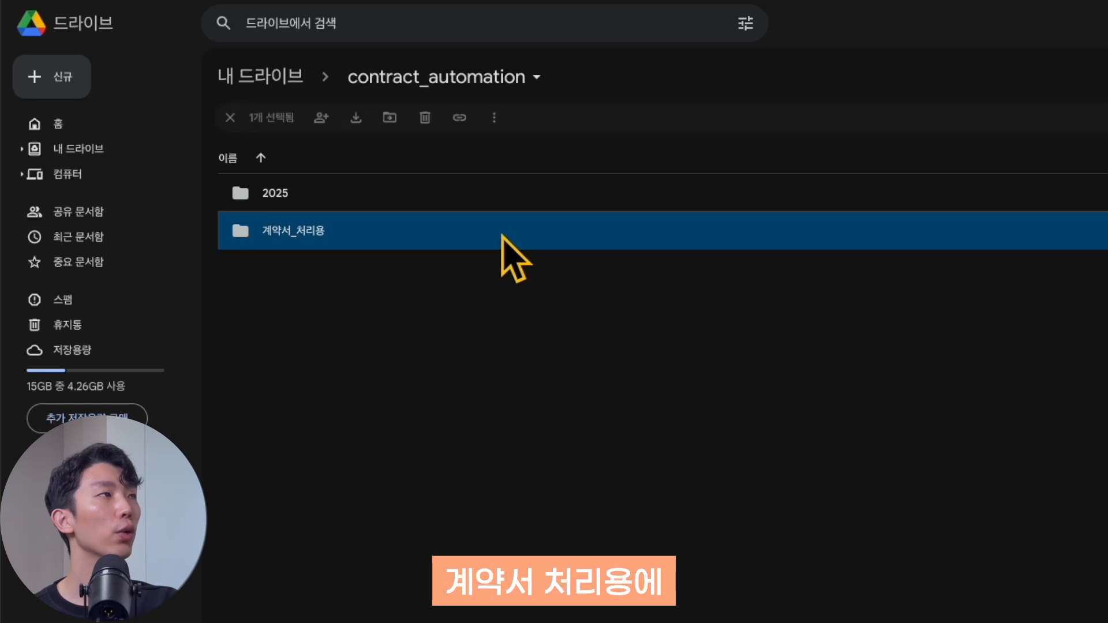
Step: In Google Drive, check the 계약서_처리용 folder and the PDFs in the A컴퍼니, B컴퍼니 and C컴퍼니 folders under 2025
double_click(504, 242)
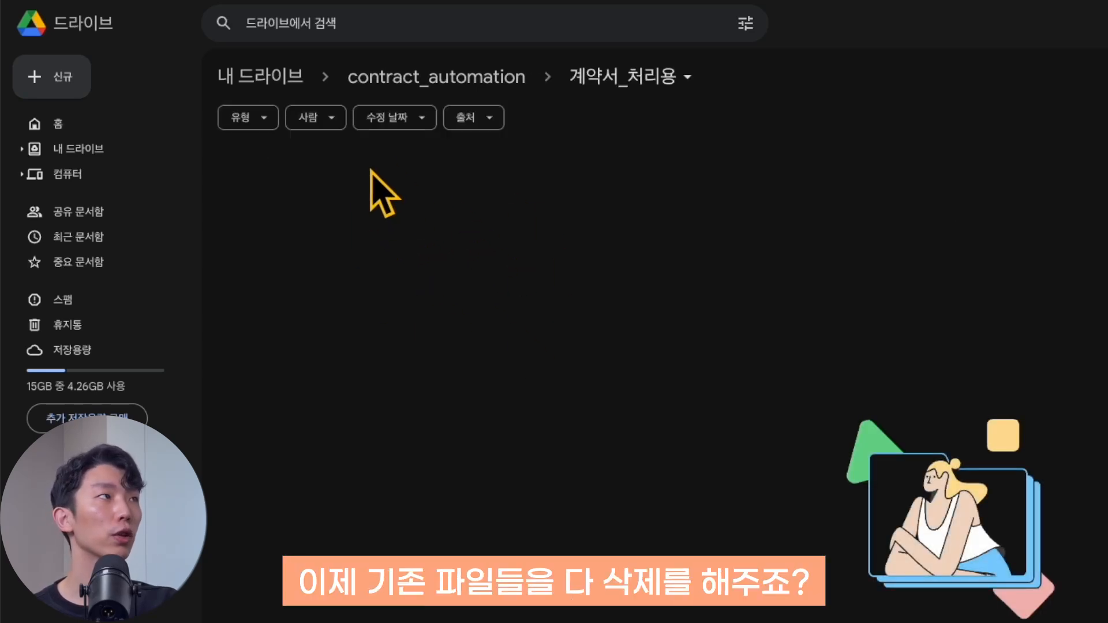
click(436, 77)
double_click(402, 199)
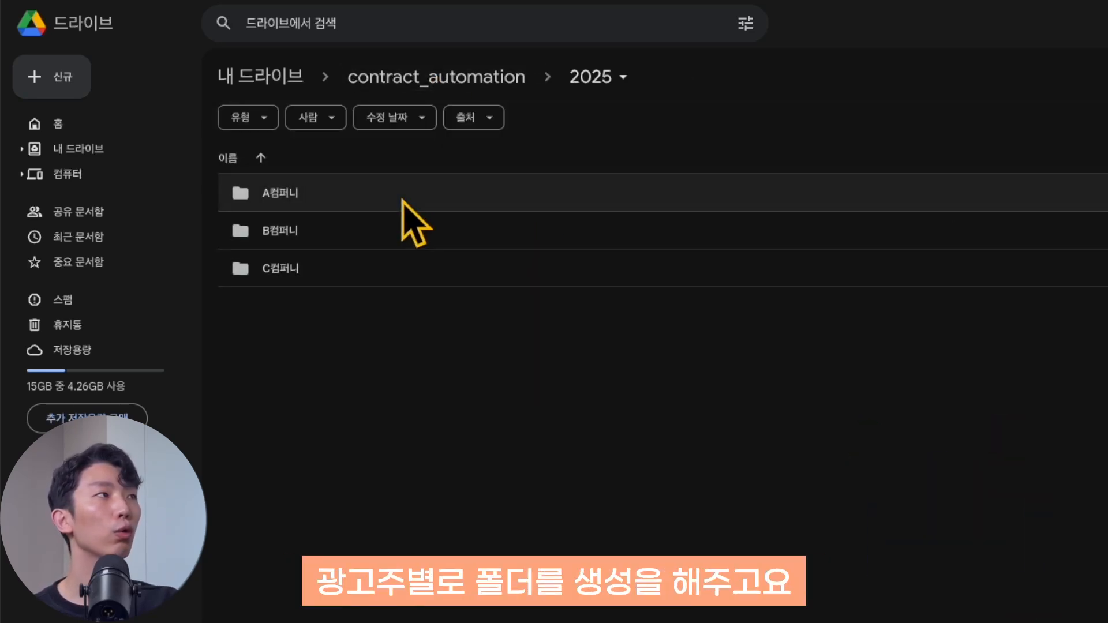
click(383, 233)
click(386, 264)
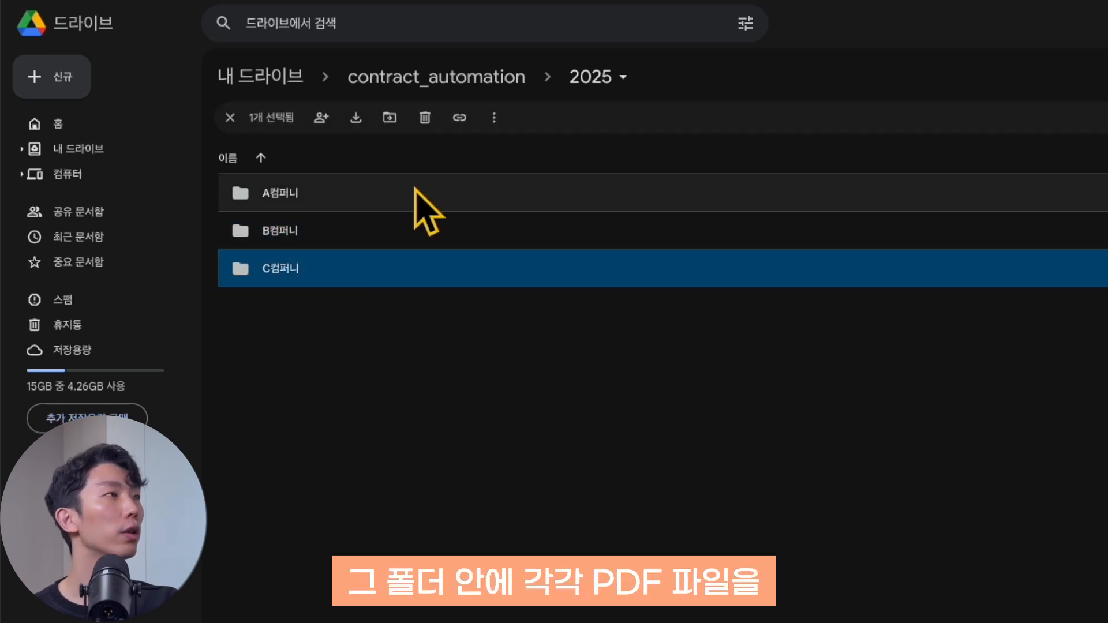
double_click(415, 193)
key(alt+Left)
double_click(414, 230)
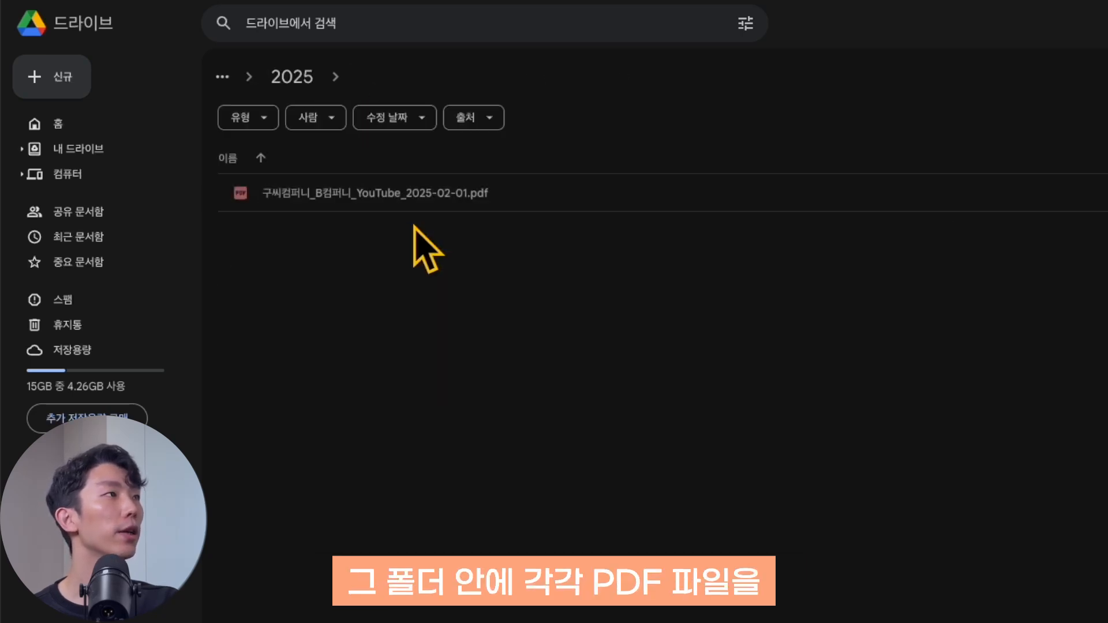
click(408, 195)
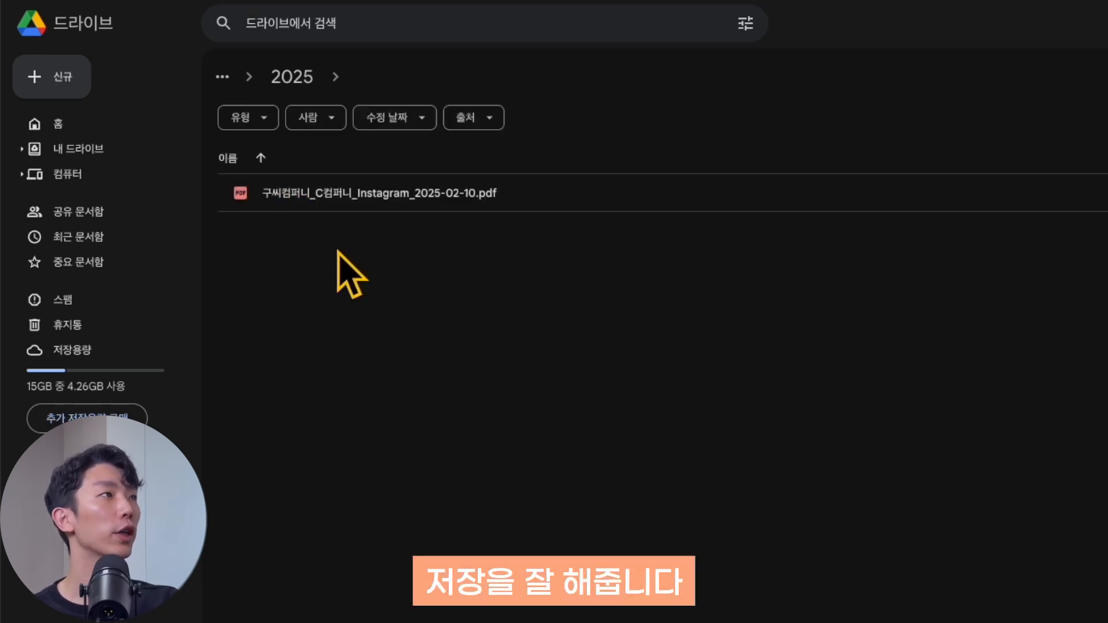
click(414, 201)
click(445, 317)
click(289, 81)
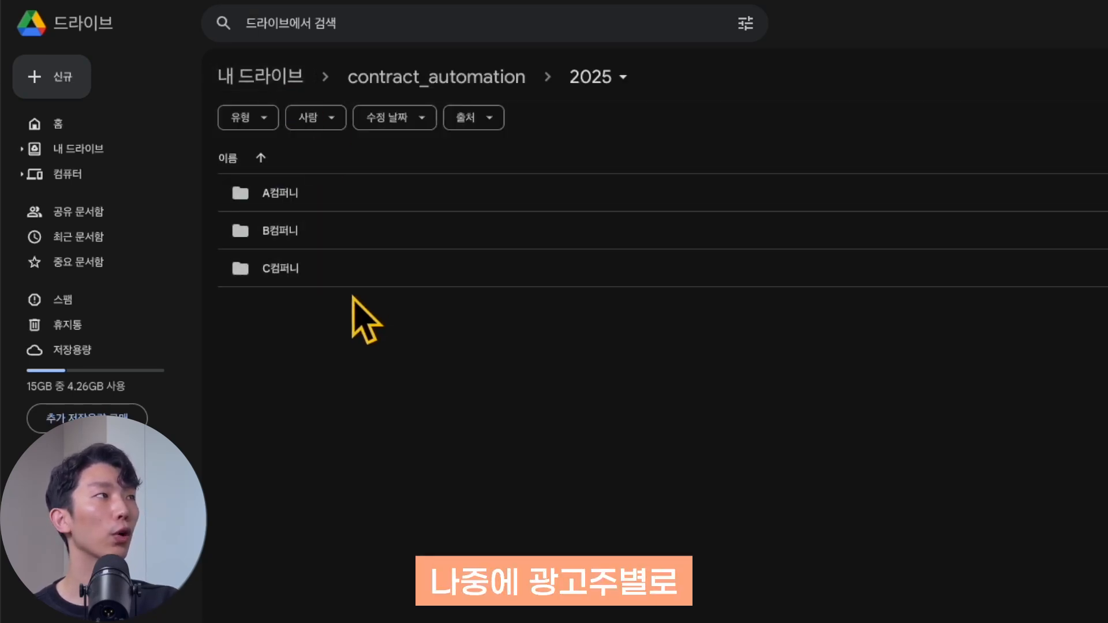
double_click(354, 197)
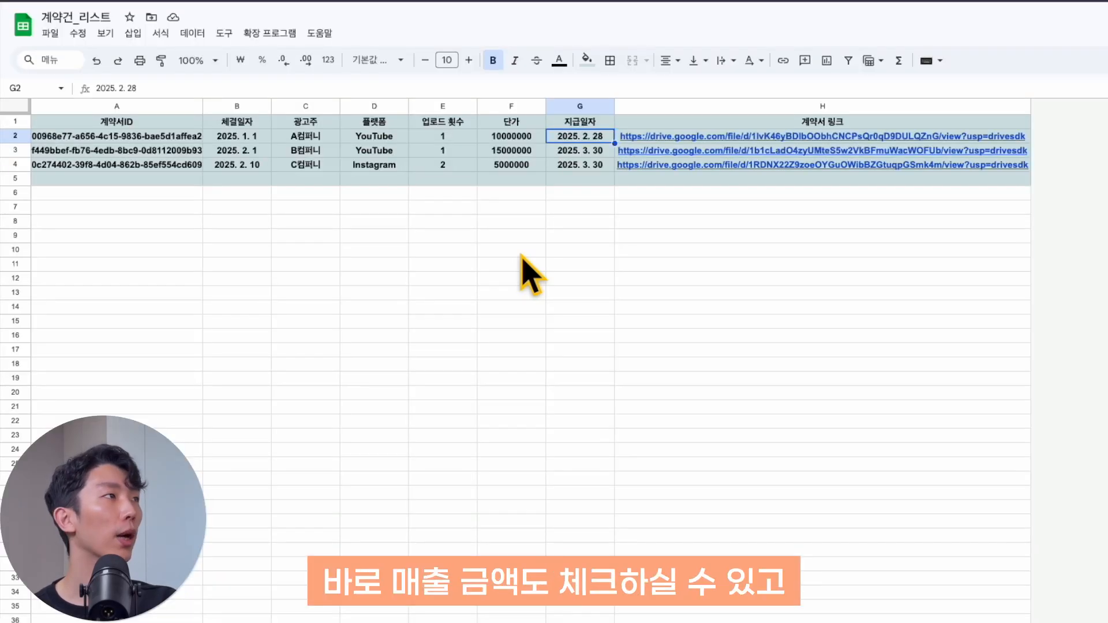
Step: Switch to the 계약건_리스트 sheet and remove the fill color from cells A2:H10
drag(115, 136, 1031, 250)
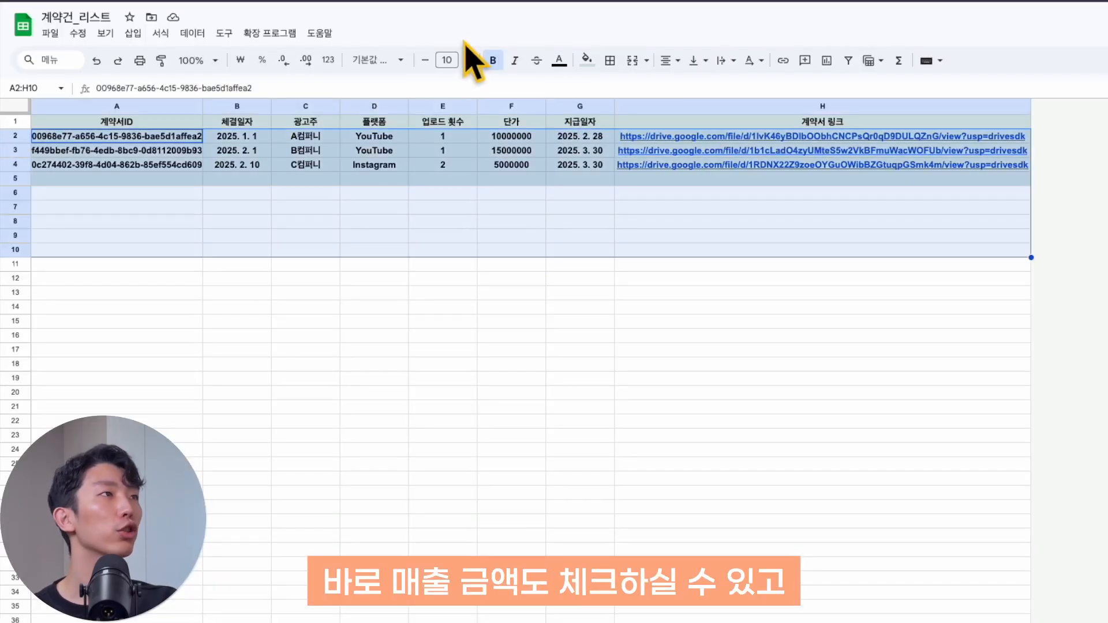
click(586, 59)
click(601, 153)
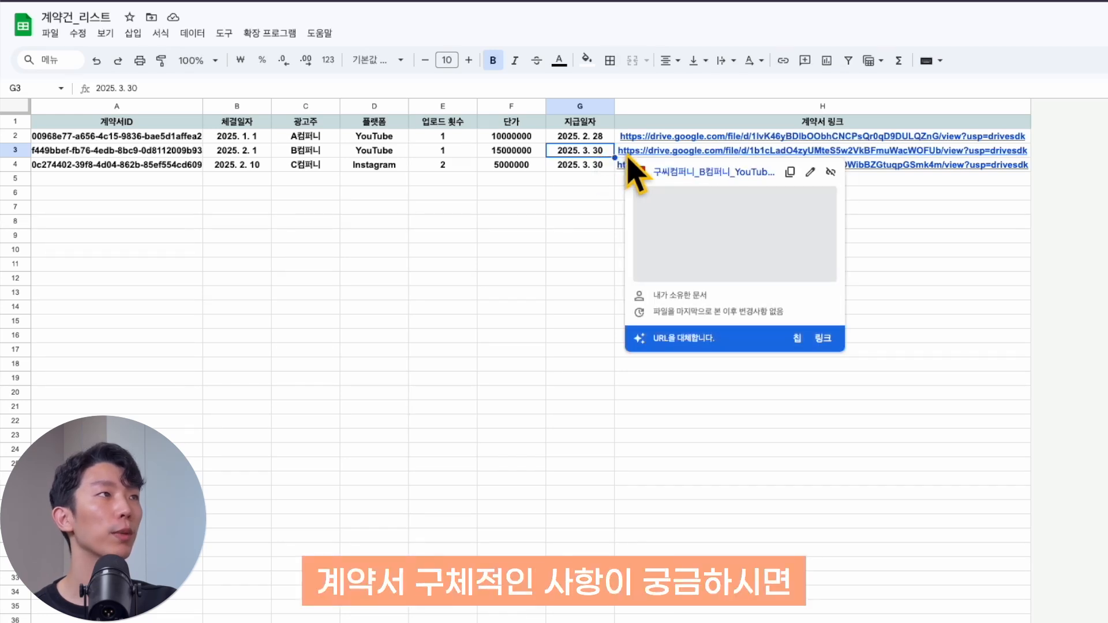
Step: Open the B컴퍼니 contract PDF from its 계약서 링크 cell and review its pages
click(651, 154)
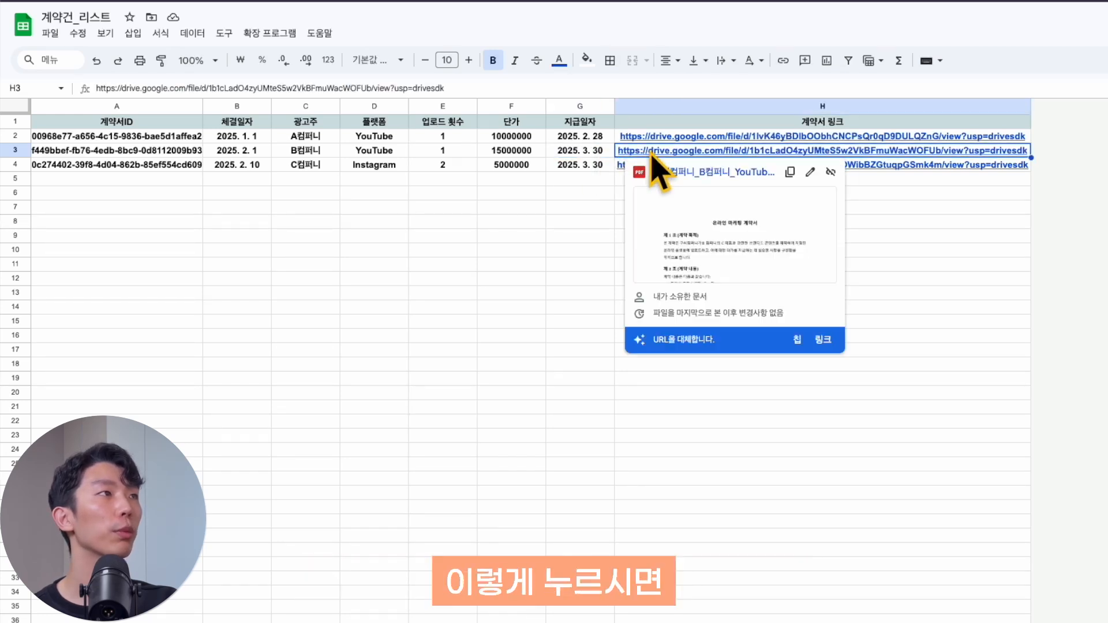
click(691, 179)
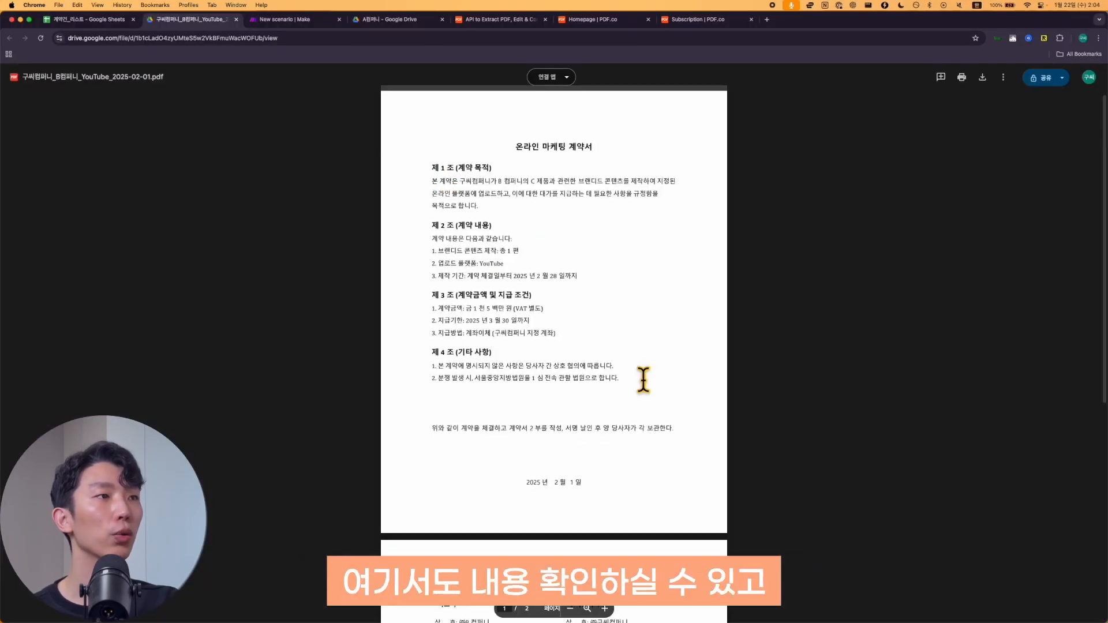
scroll(643, 379, down, 5)
scroll(643, 379, up, 5)
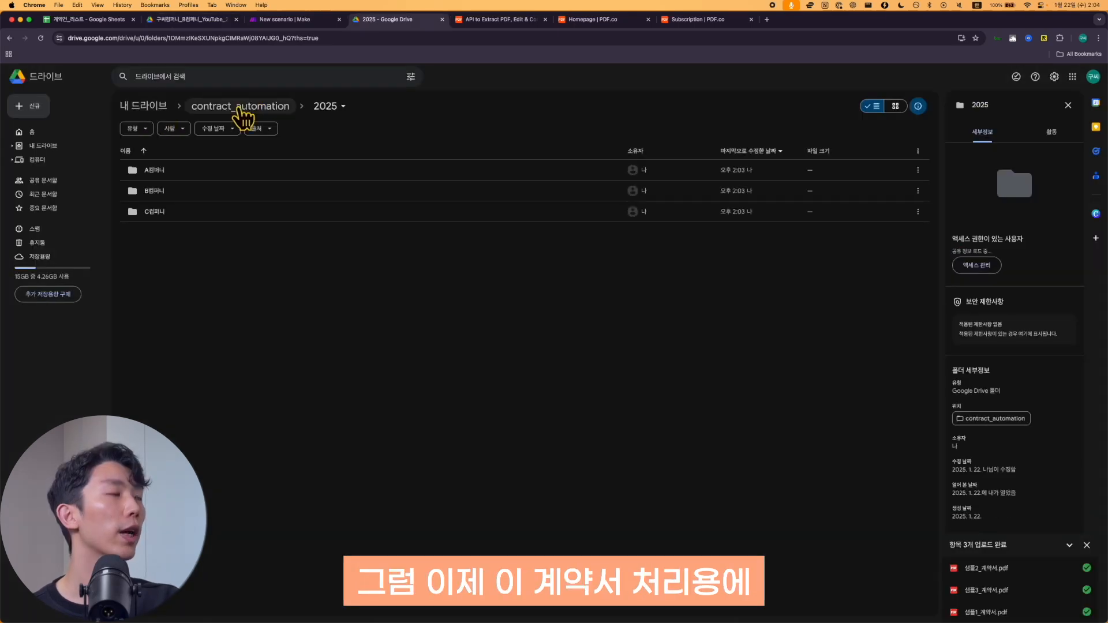
Step: Return to Google Drive and open the 계약서_처리용 folder inside contract_automation
click(242, 114)
double_click(240, 223)
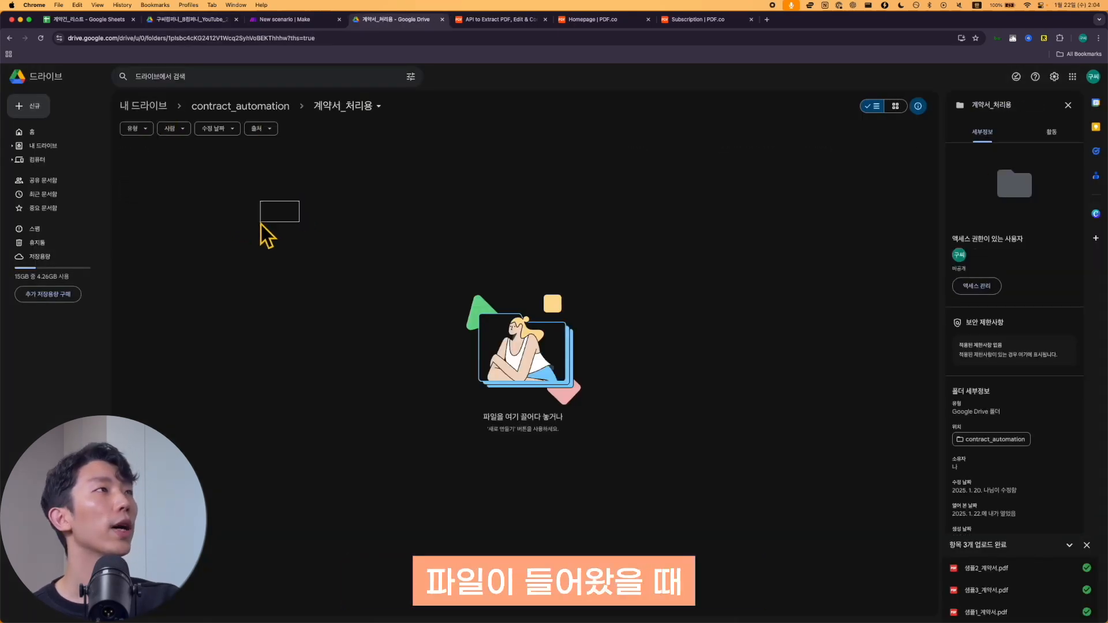
Step: In Make, preview the scenario's Every day, Days of the week and Days of the month schedule options, closing the settings without saving
click(292, 21)
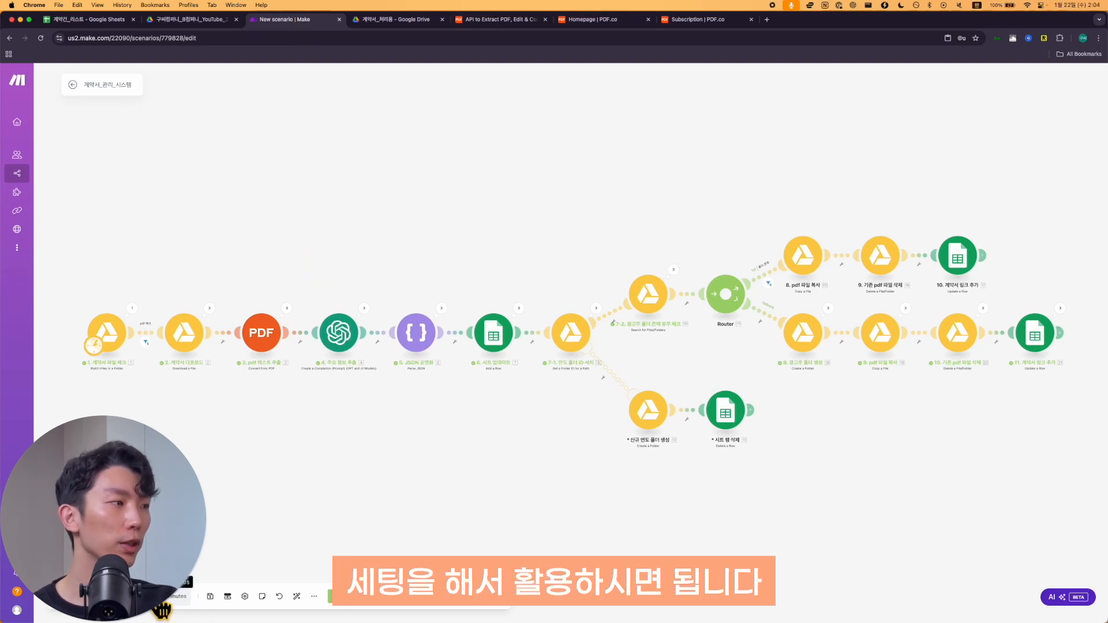
click(234, 584)
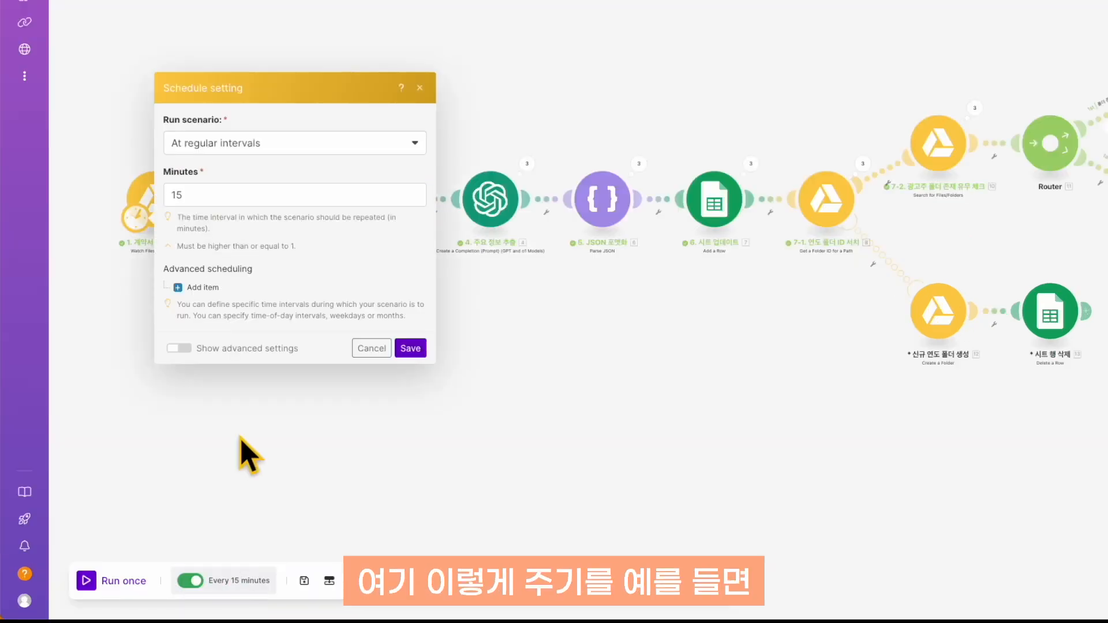
click(266, 144)
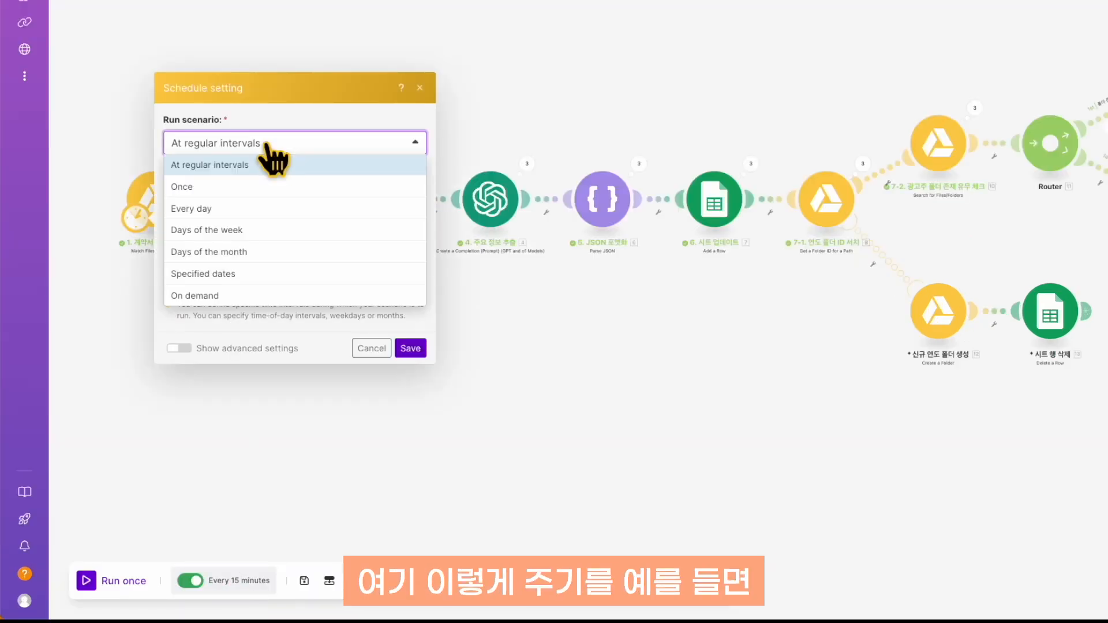
click(285, 212)
click(278, 186)
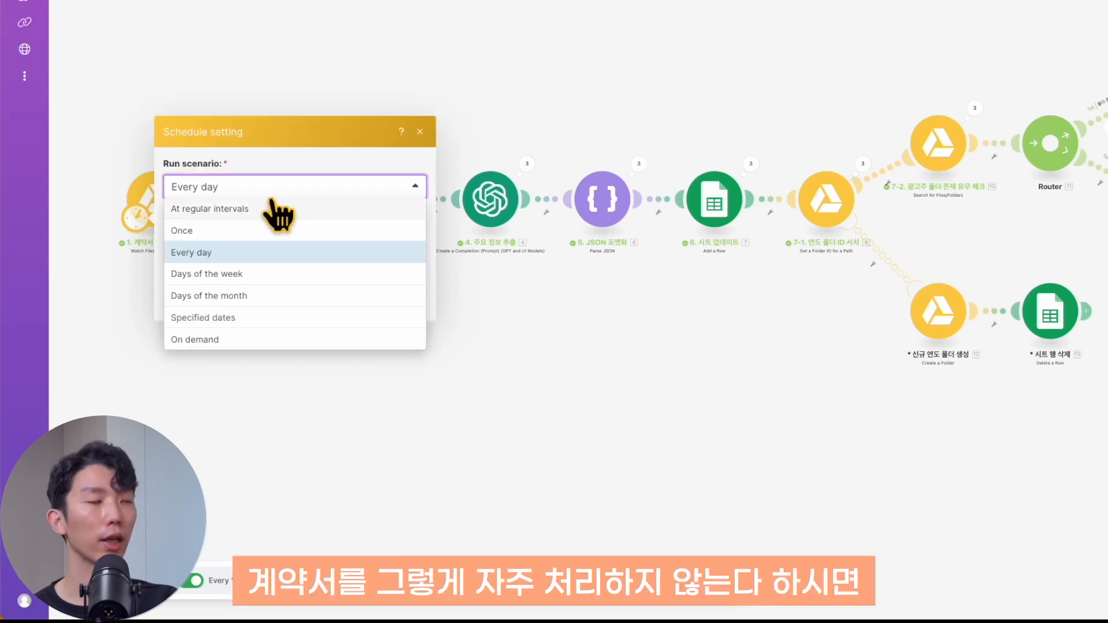
click(282, 273)
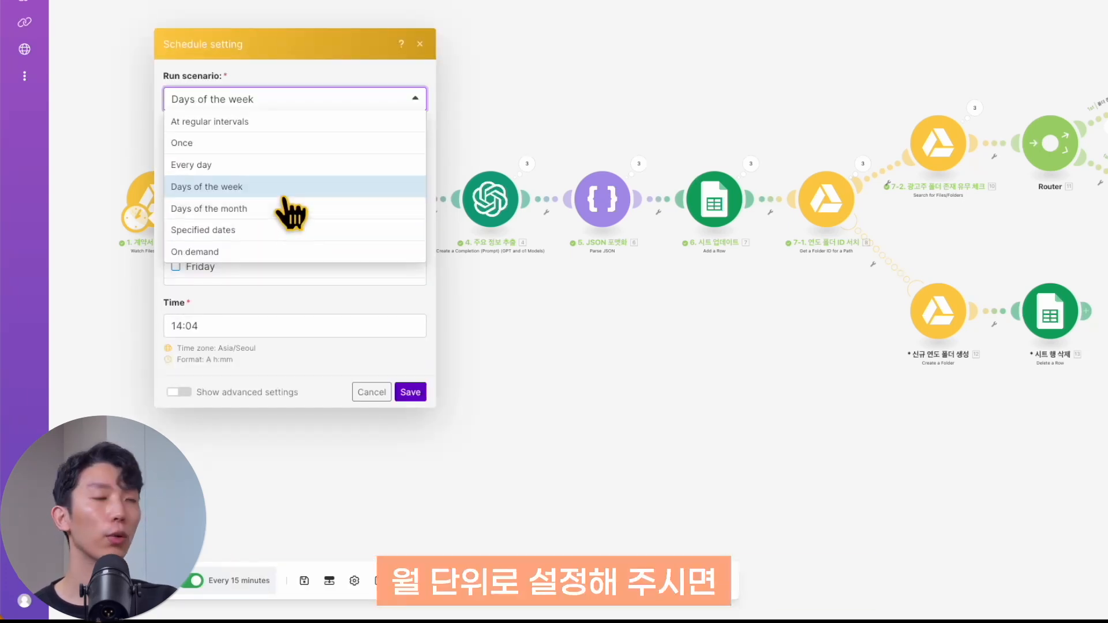
click(285, 214)
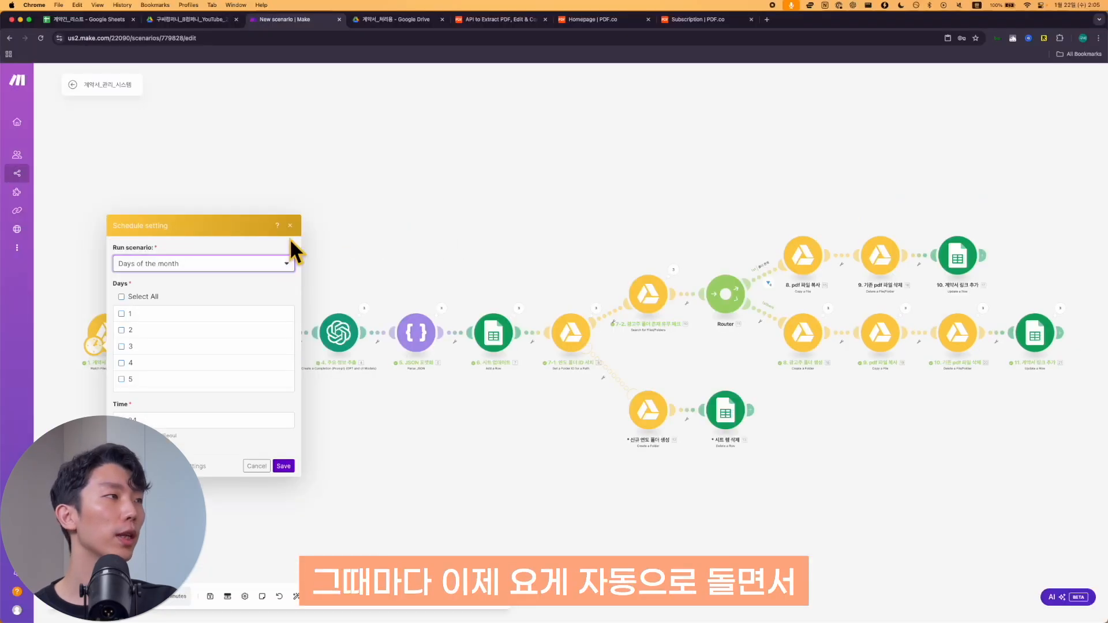
click(290, 226)
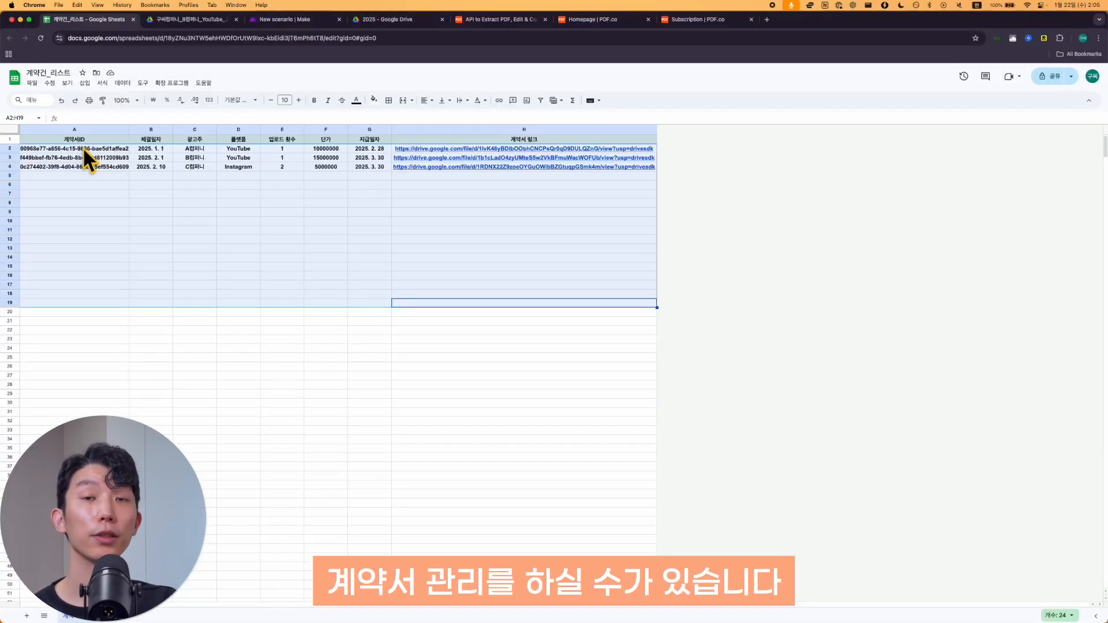
click(82, 147)
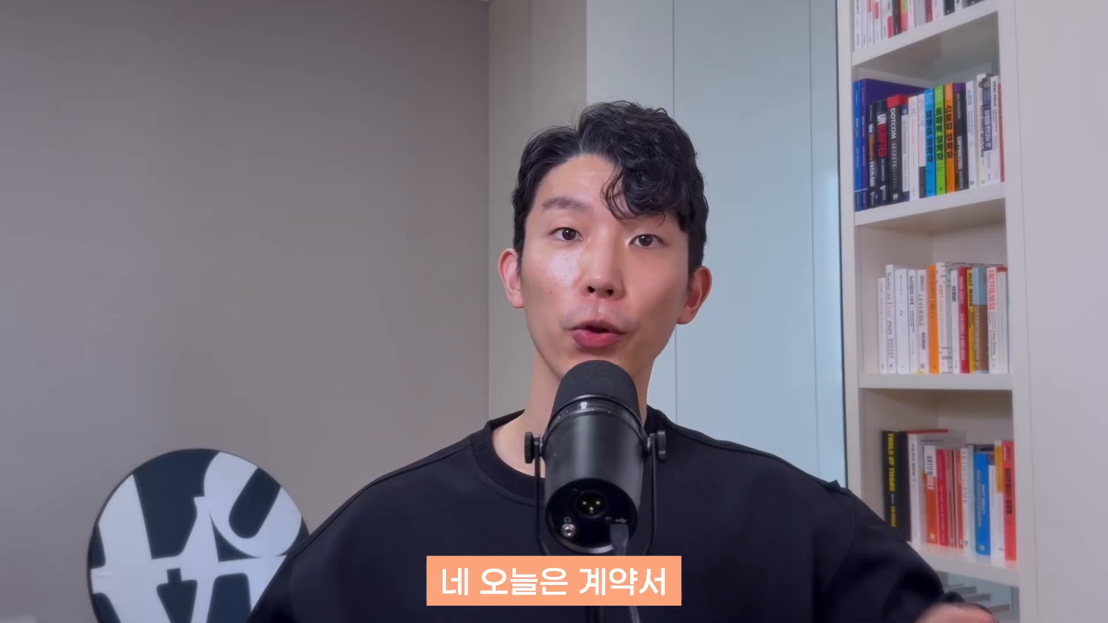